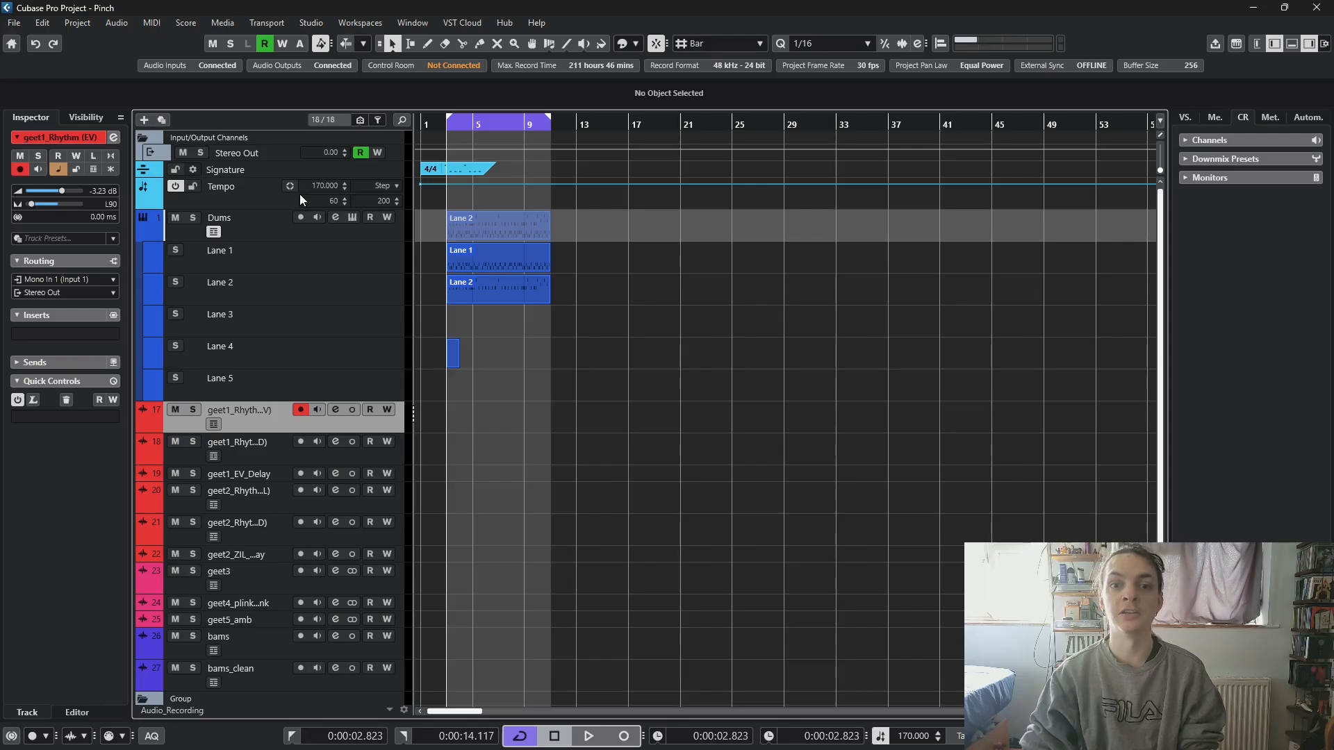
# - Look over the project's tracks and examine the MIDI notes of the Dums parts on Lane 1 and Lane 2
pyautogui.scroll(-2, 256, 457)
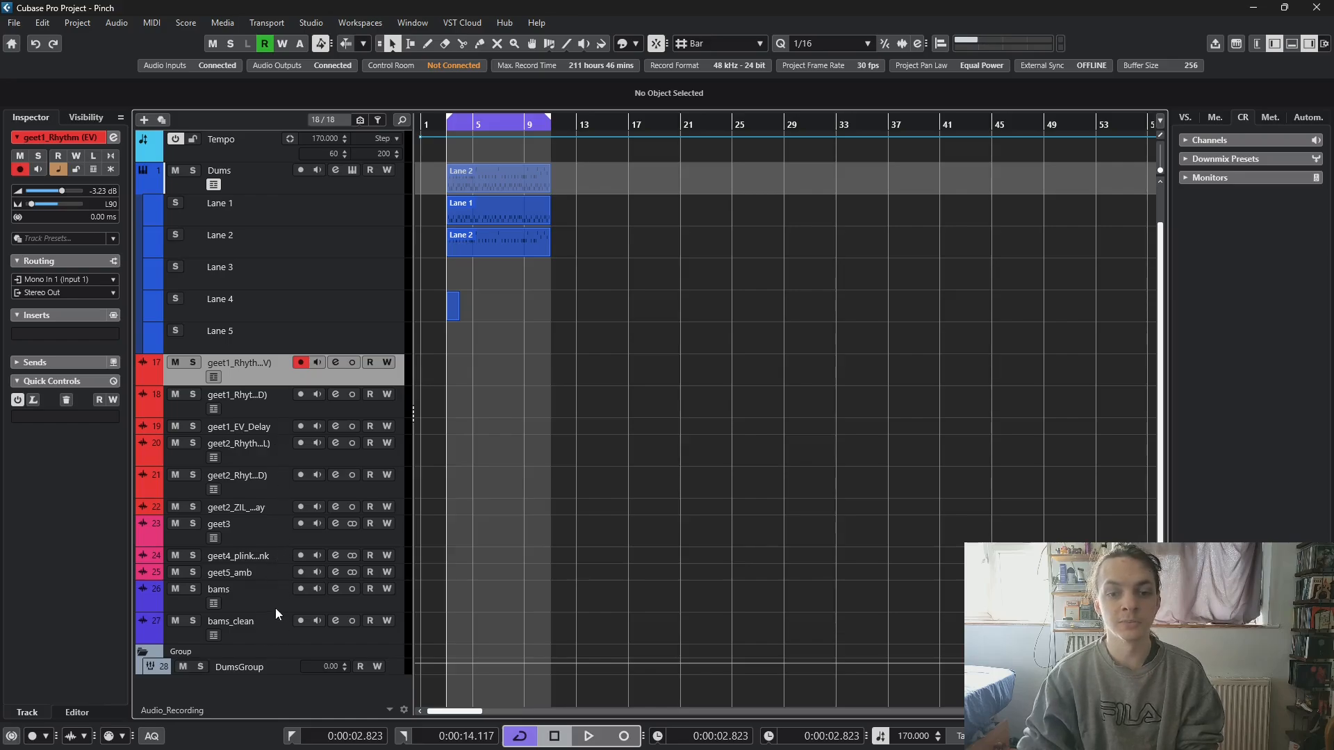
pyautogui.scroll(2, 369, 667)
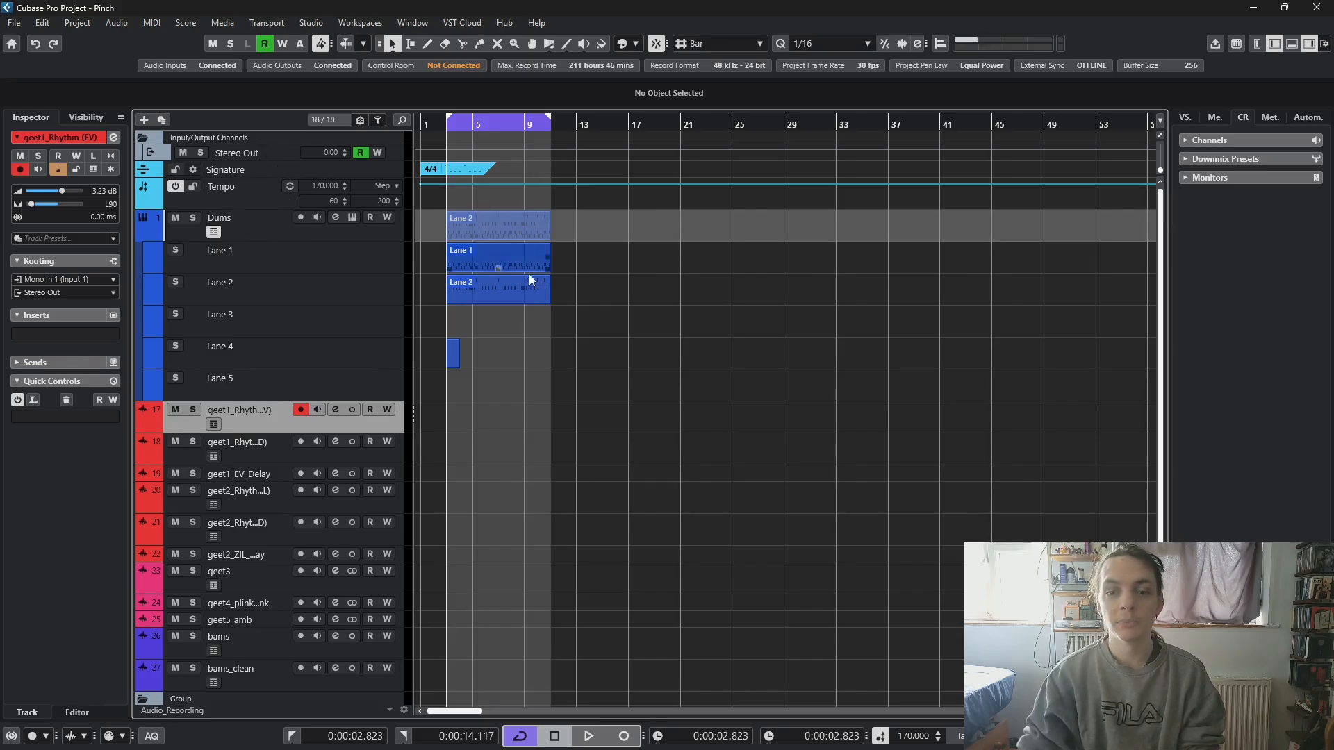
pyautogui.doubleClick(481, 253)
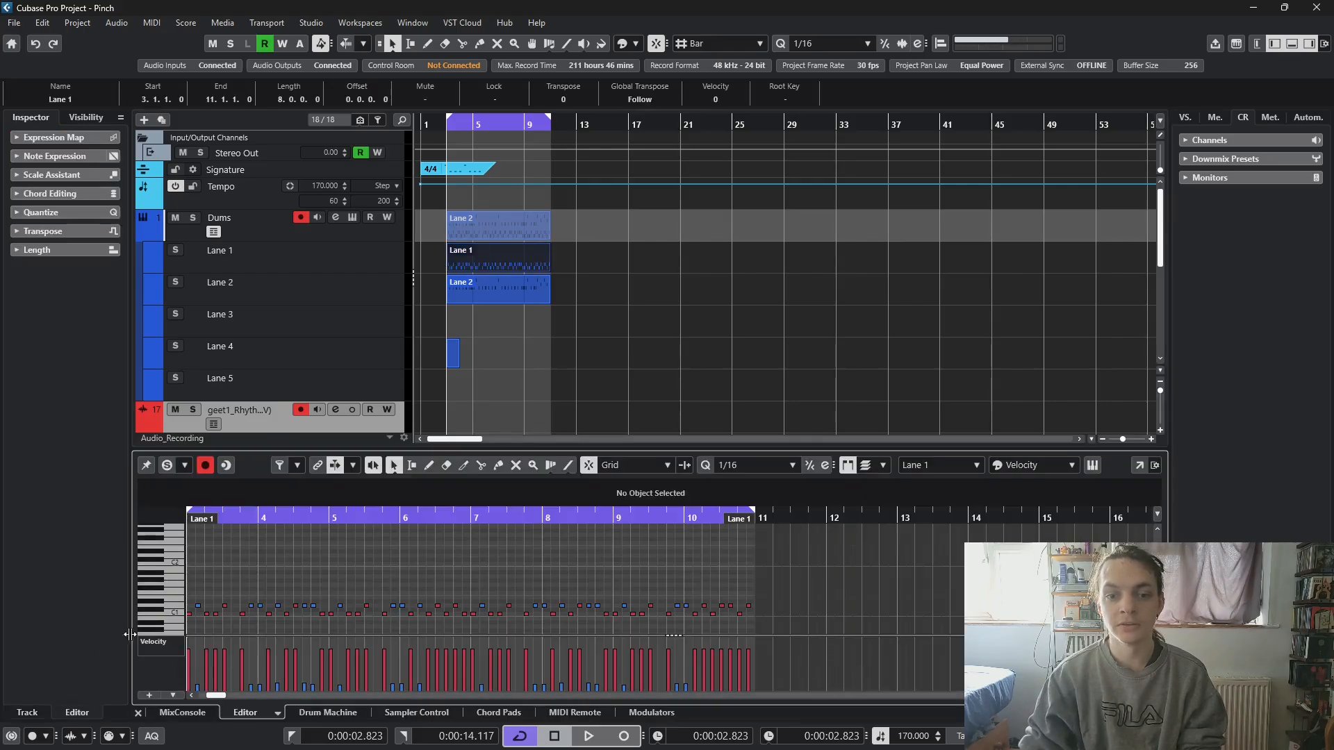
pyautogui.click(138, 713)
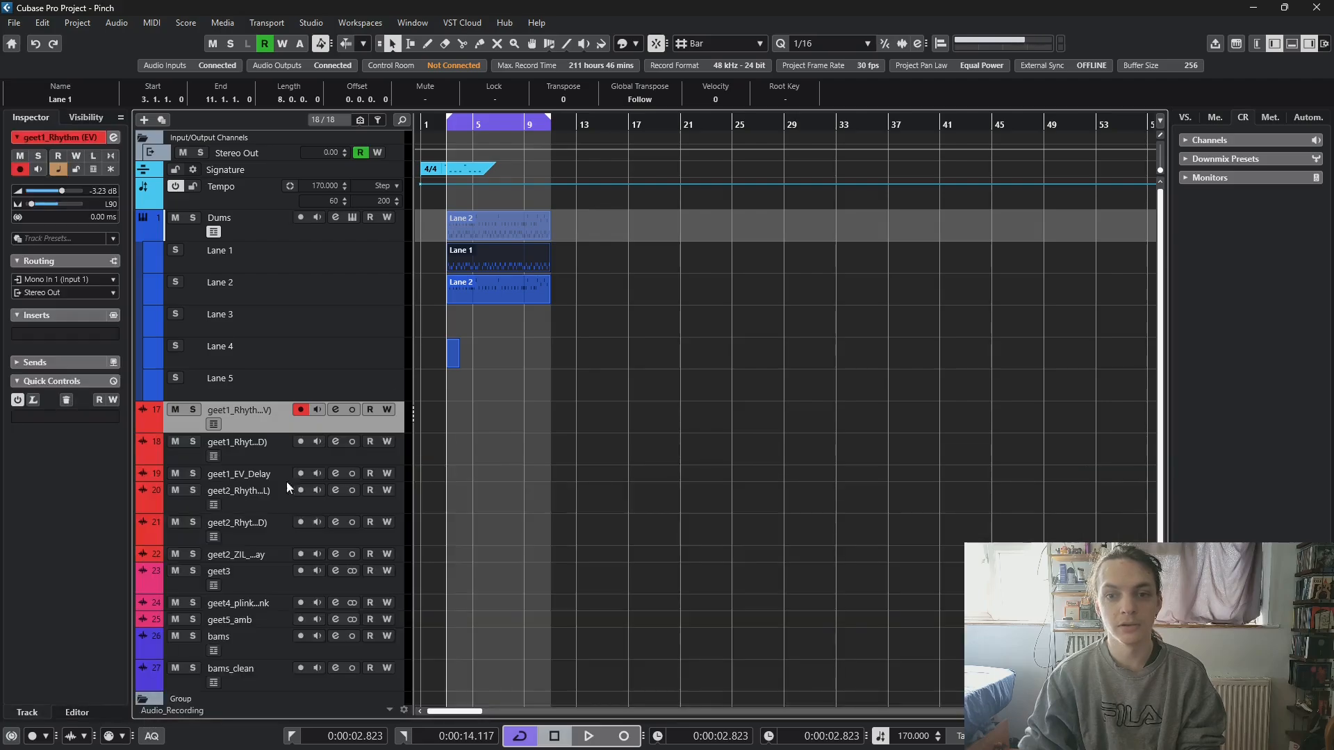
pyautogui.doubleClick(482, 256)
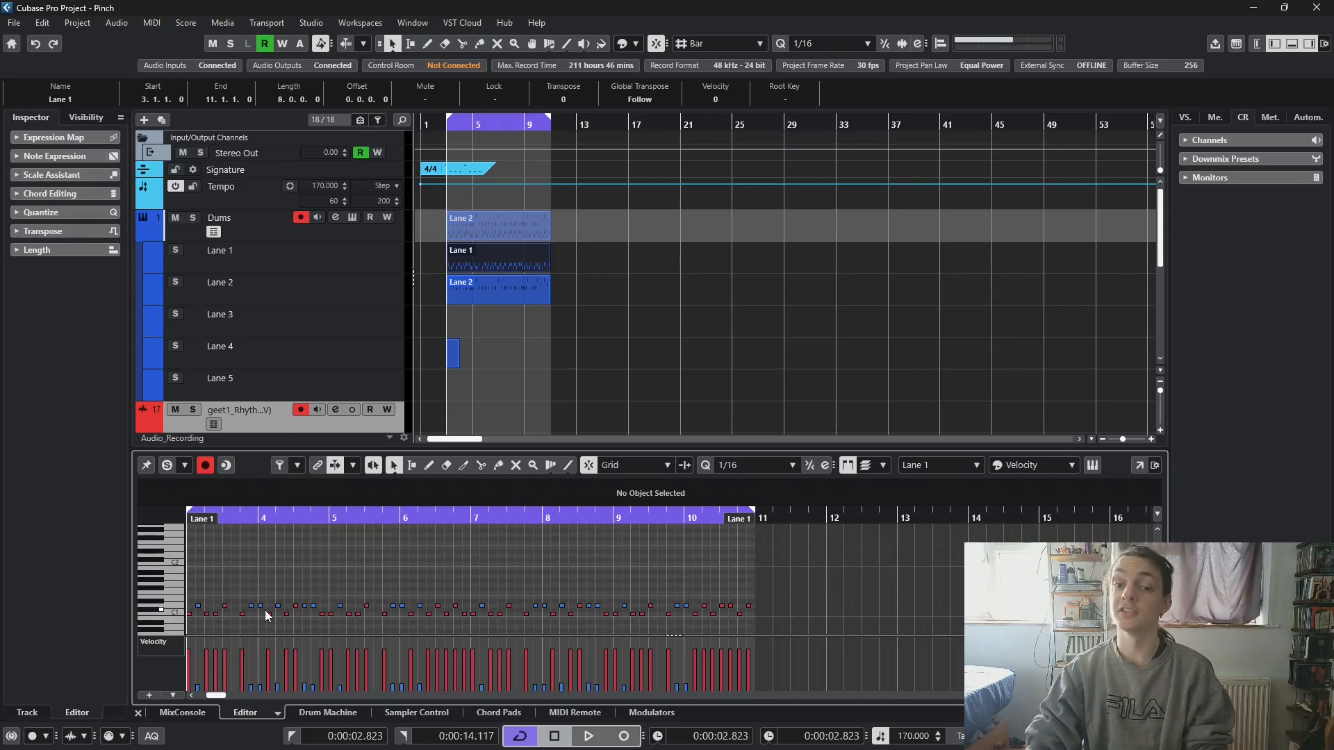
pyautogui.click(524, 278)
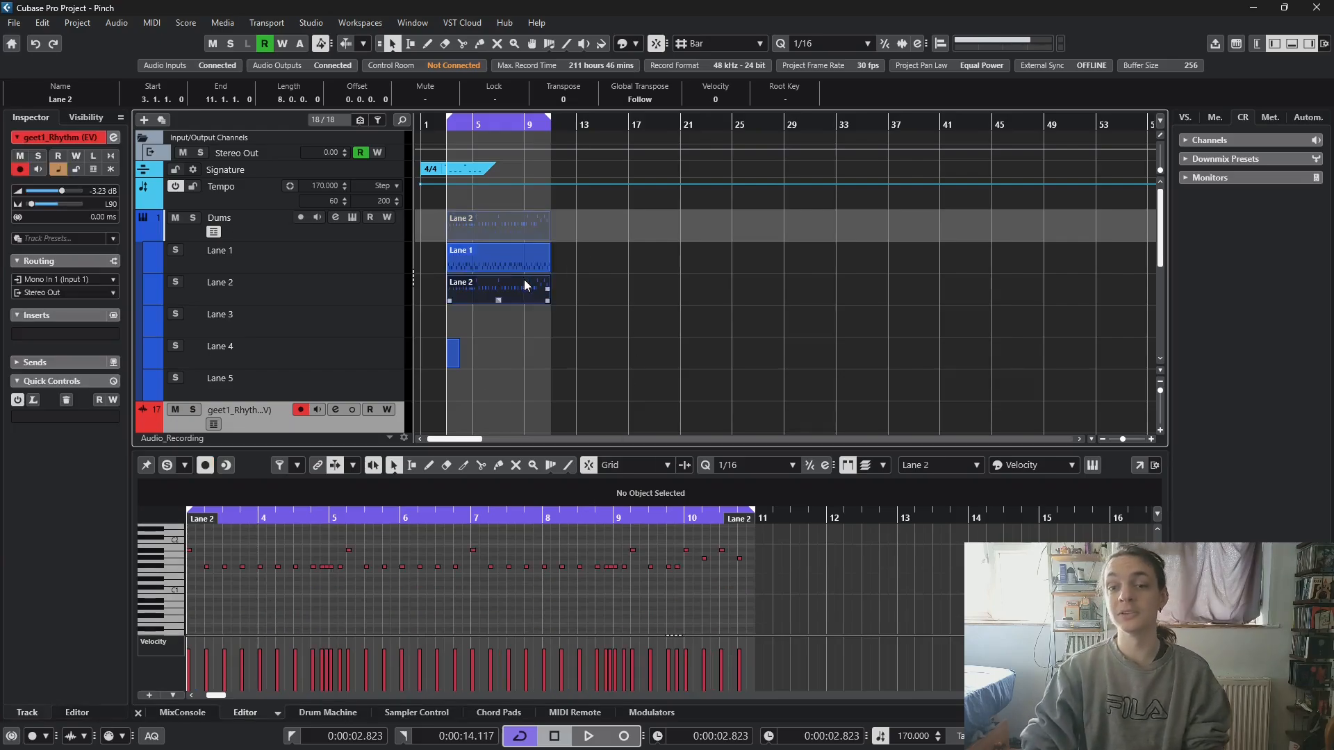
pyautogui.click(139, 712)
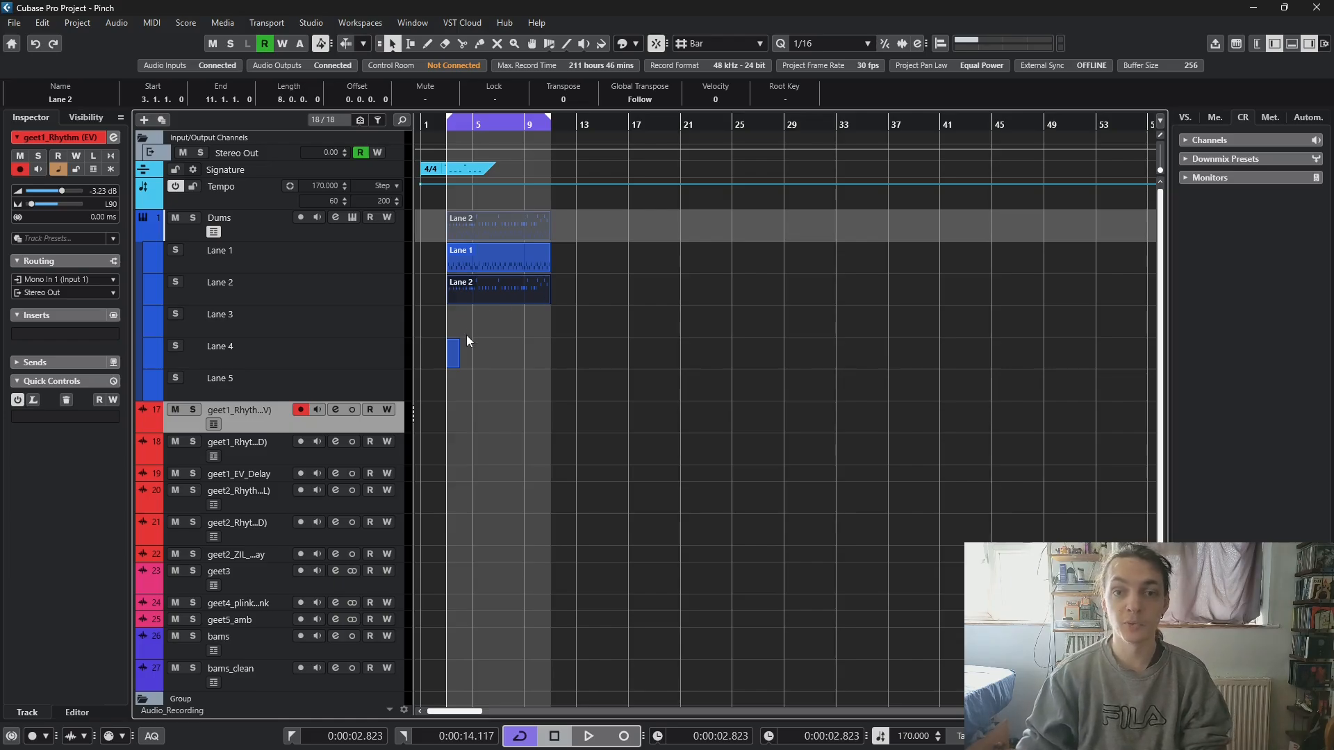
# - Select the Dums track and show the MixConsole in the lower zone
pyautogui.scroll(3, 539, 326)
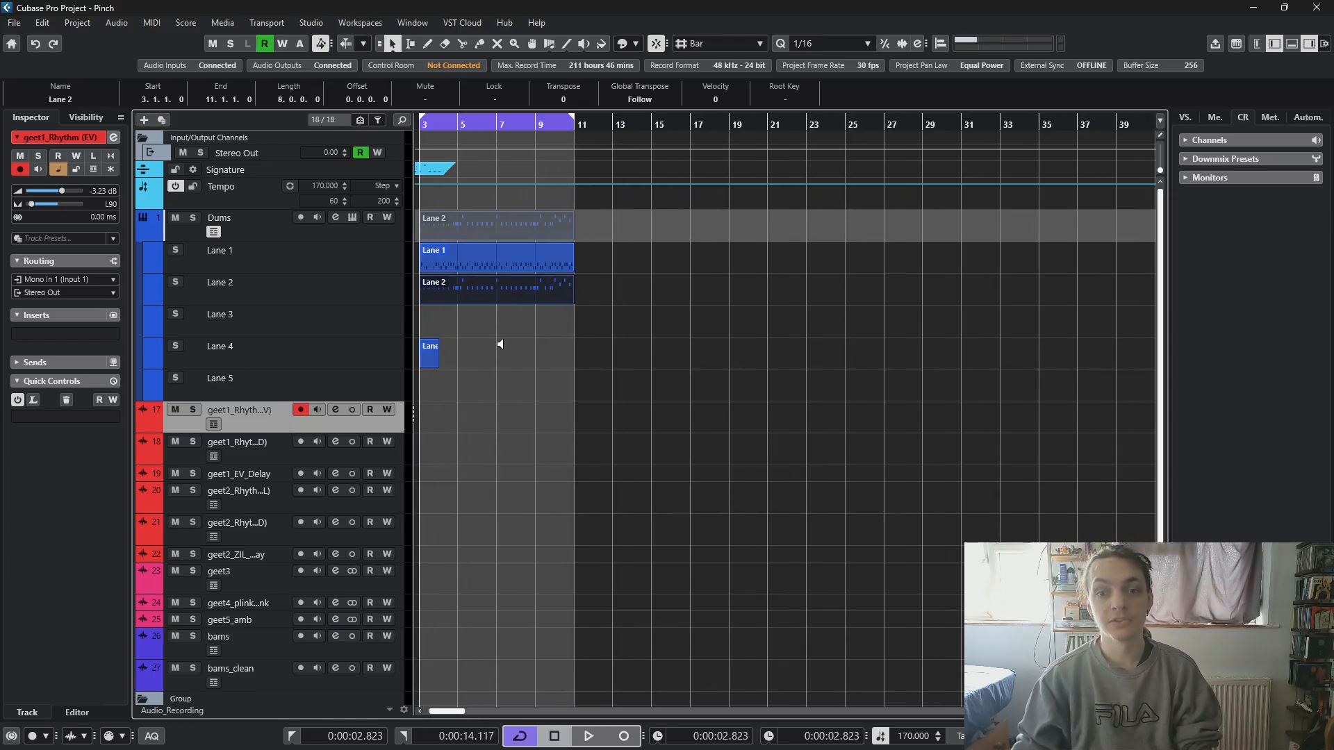
pyautogui.scroll(-1, 500, 344)
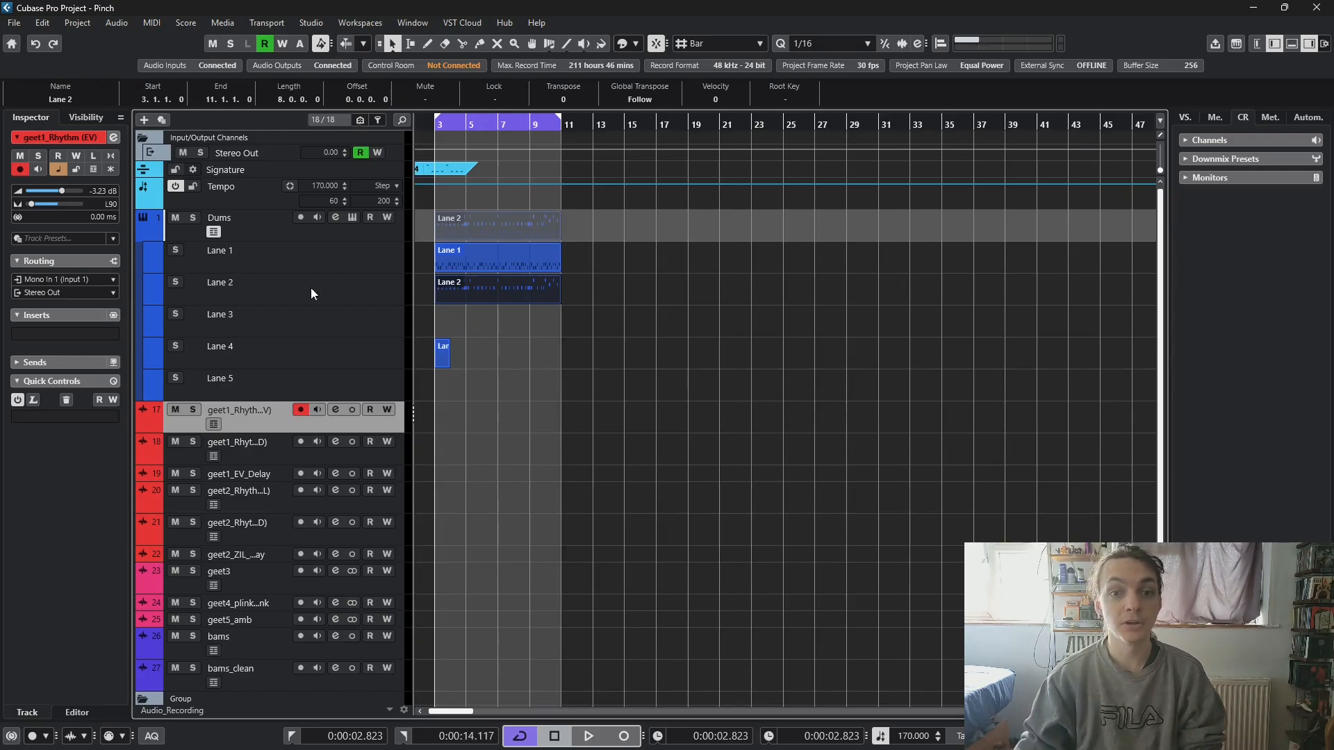
pyautogui.click(342, 232)
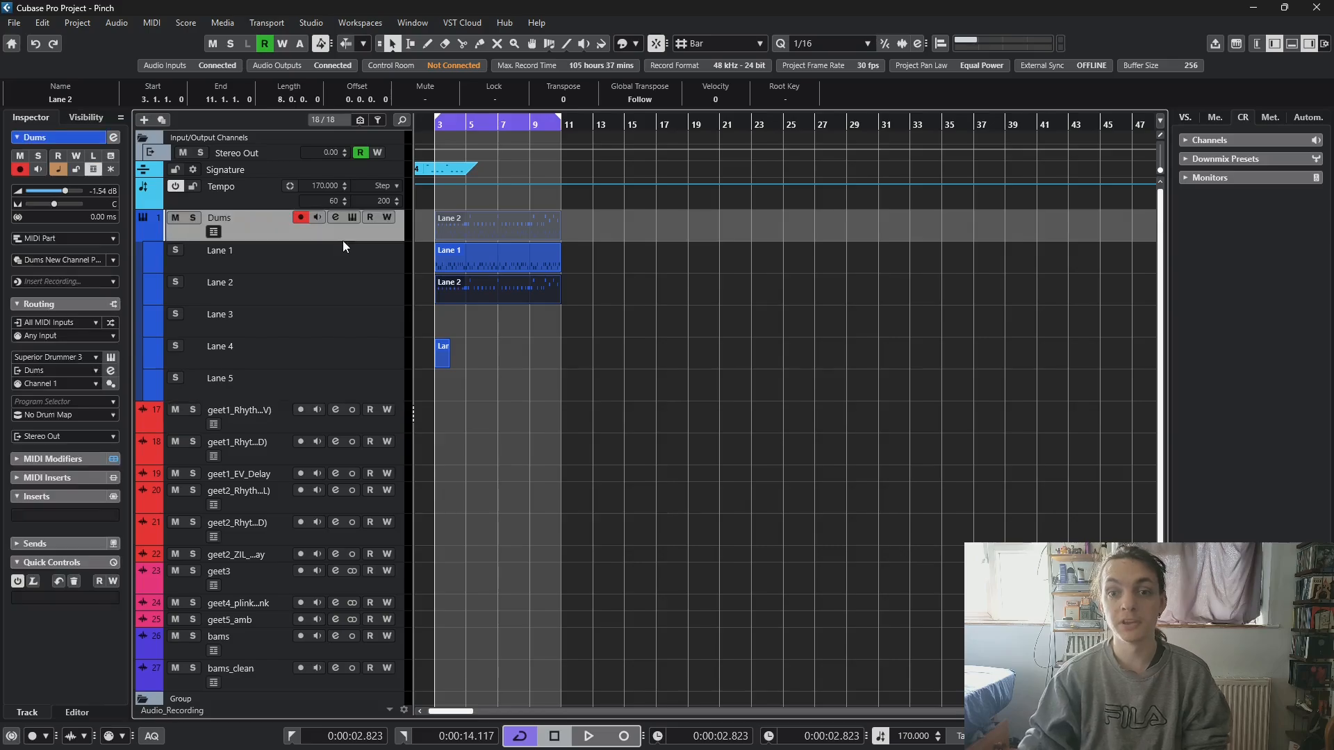
pyautogui.doubleClick(449, 286)
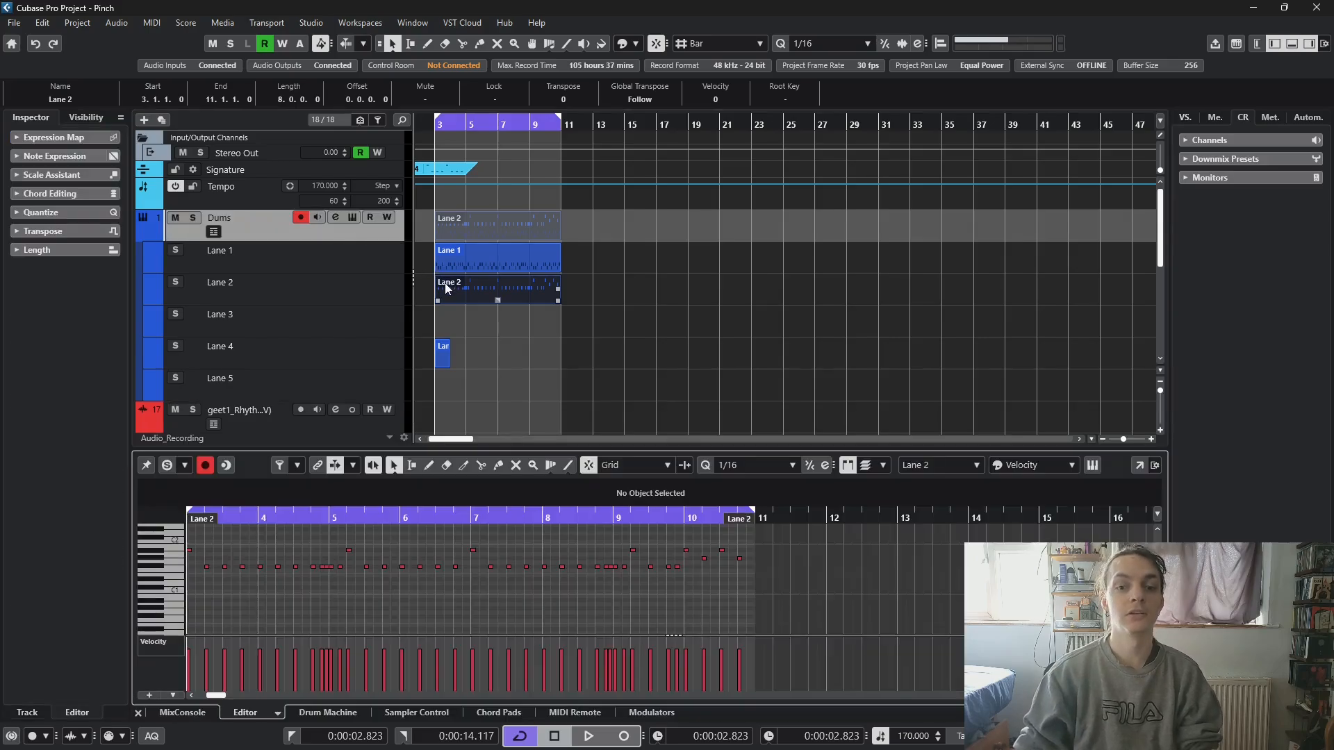
pyautogui.click(182, 707)
# - Examine the mixer channels from the inputs through the individual drum outputs to the guitar, bass and group channels
pyautogui.moveTo(355, 699); pyautogui.dragTo(205, 696)
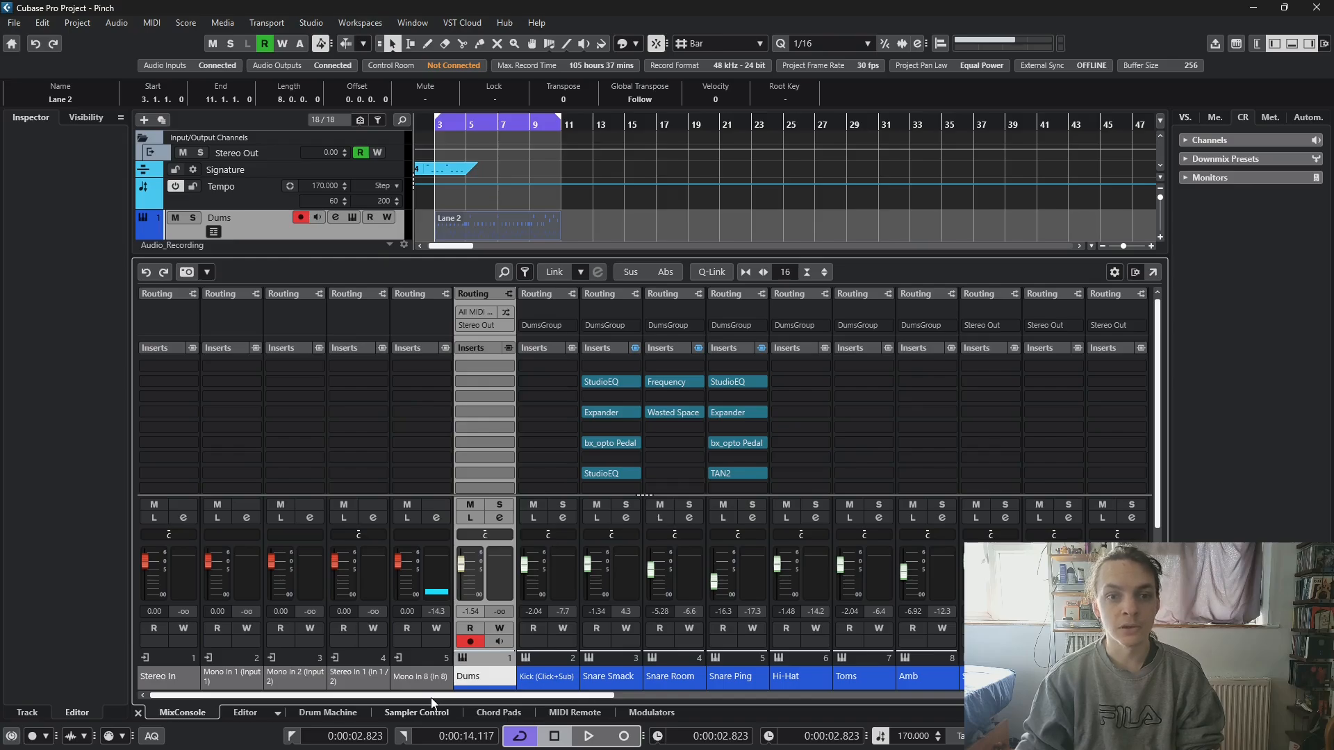
pyautogui.moveTo(431, 698); pyautogui.dragTo(522, 699)
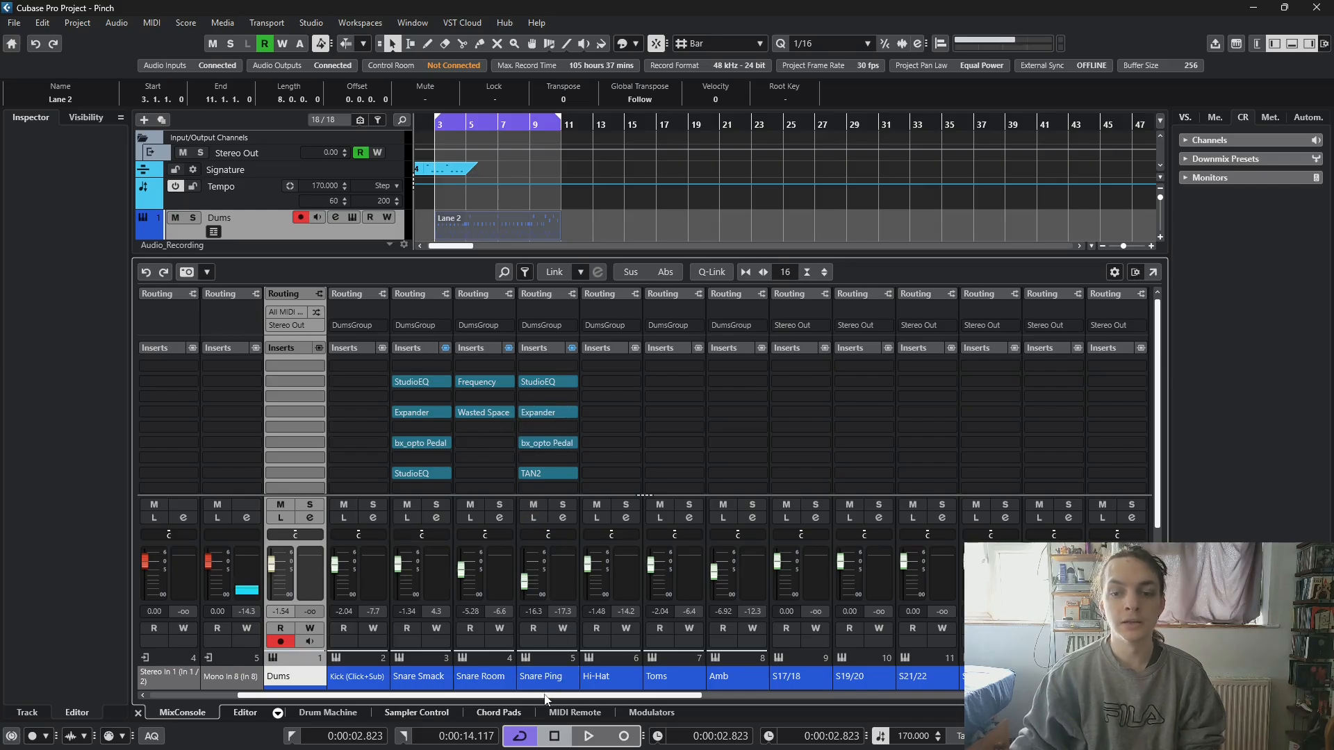
pyautogui.moveTo(546, 702); pyautogui.dragTo(608, 701)
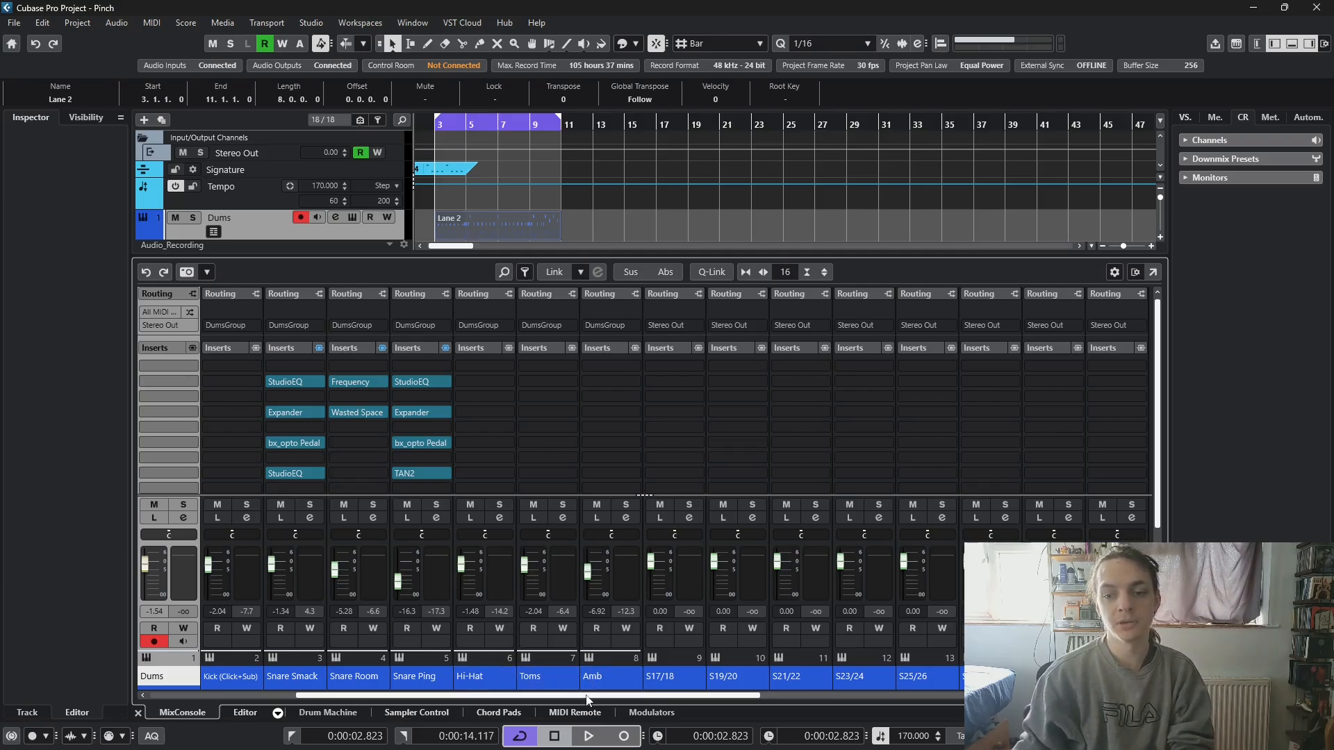
pyautogui.moveTo(590, 698); pyautogui.dragTo(609, 698)
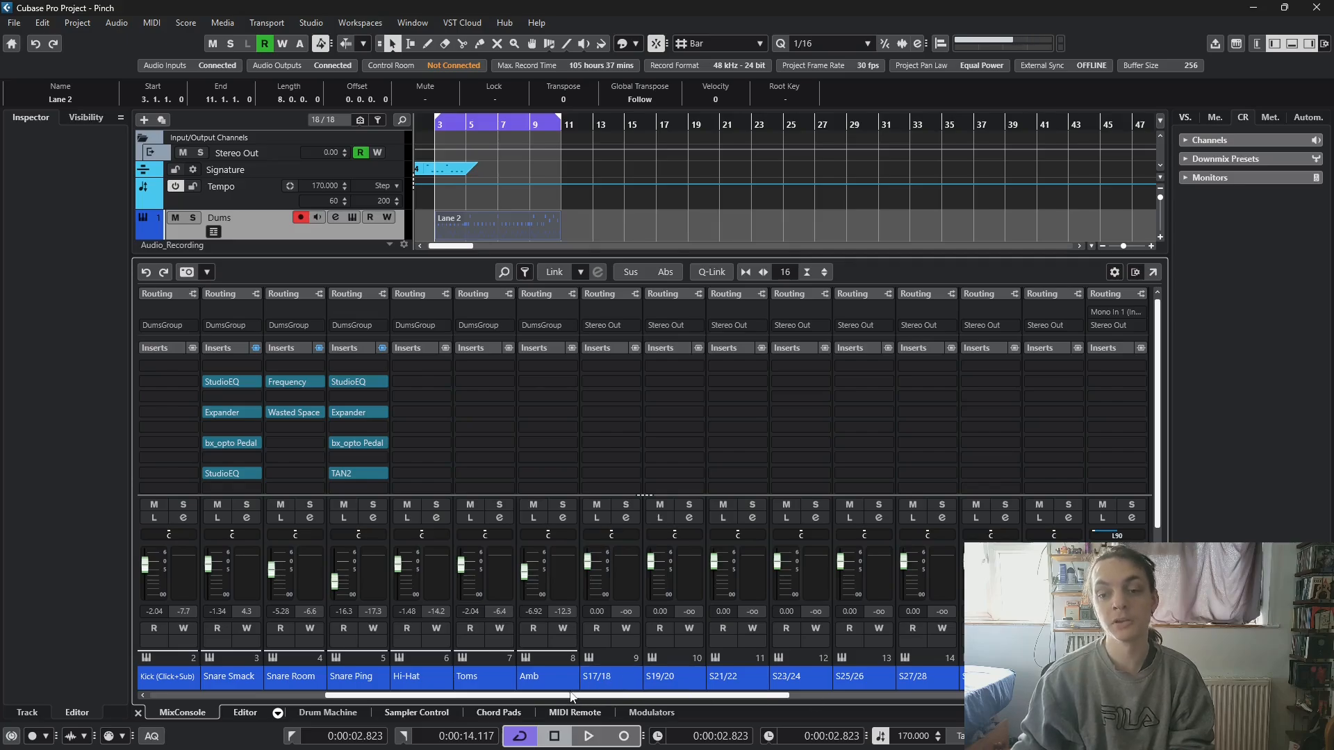
pyautogui.moveTo(566, 699); pyautogui.dragTo(602, 701)
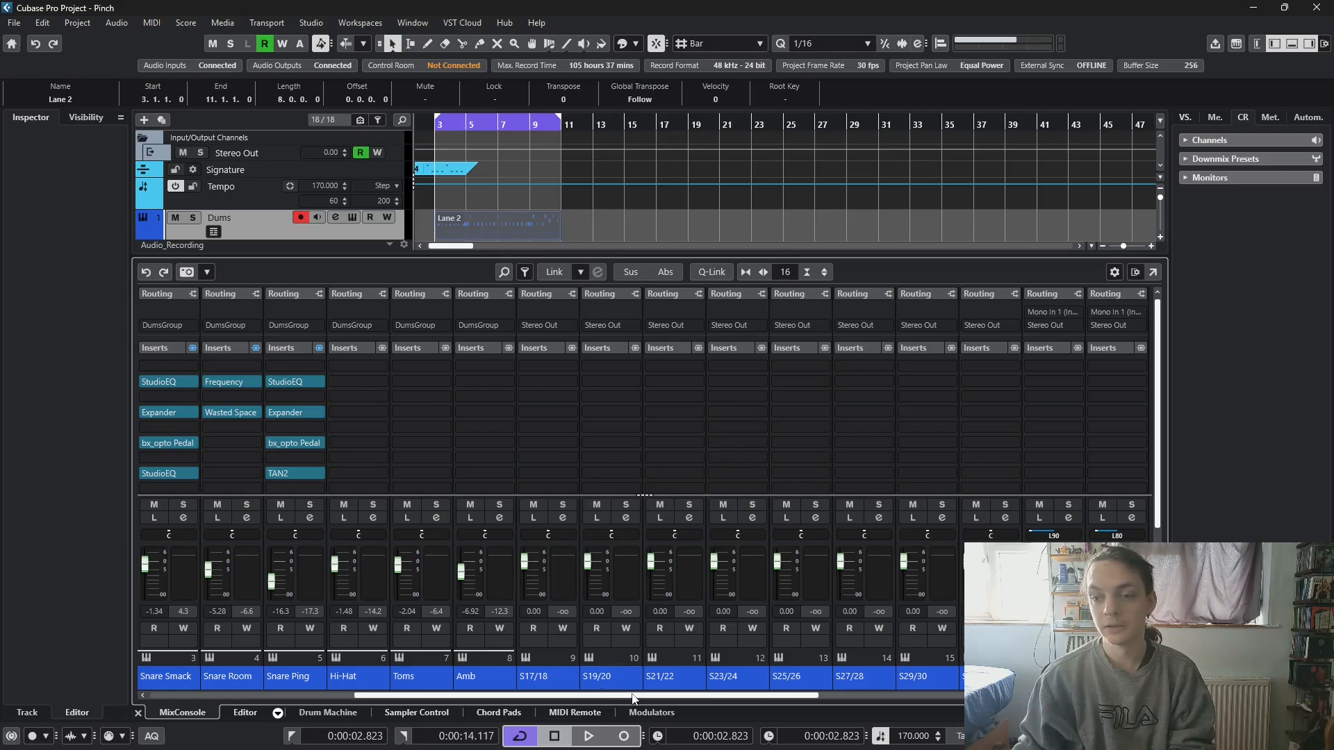
pyautogui.click(926, 697)
pyautogui.moveTo(926, 696); pyautogui.dragTo(1134, 696)
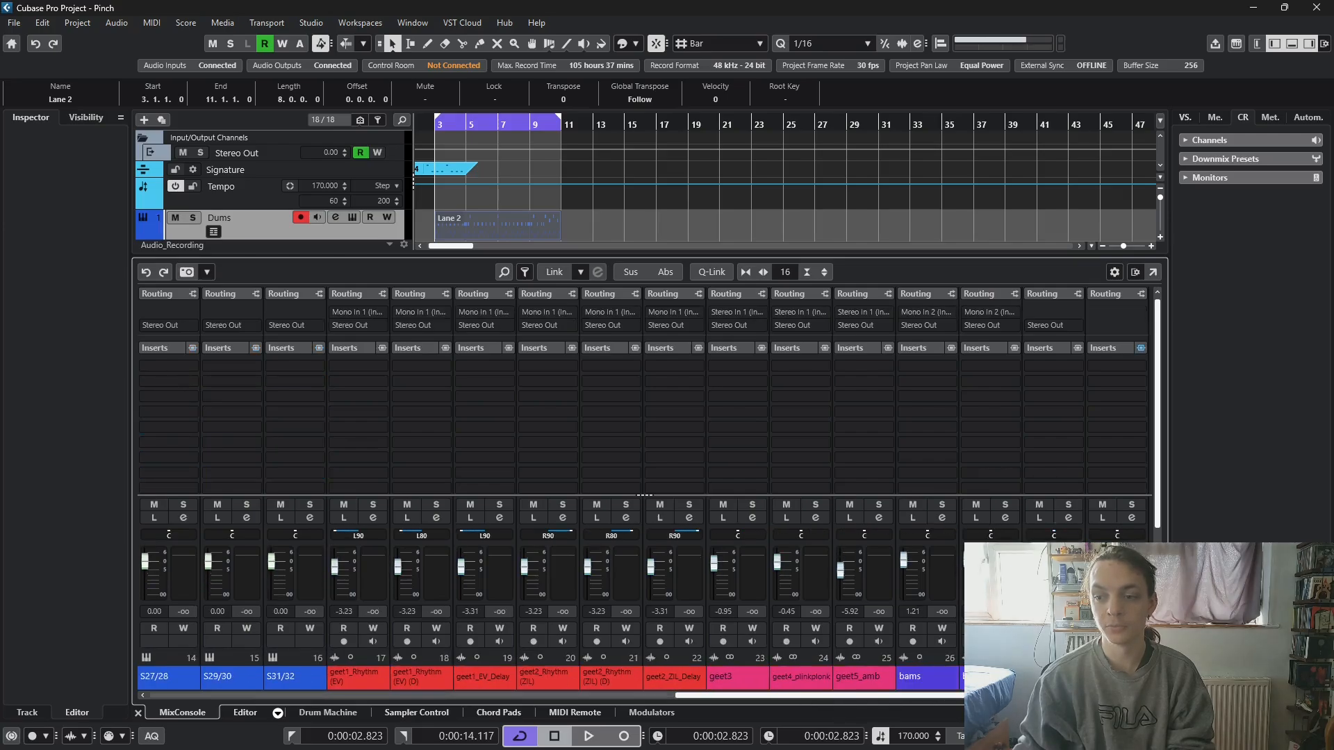
# - Compare the drum outputs' routing and inserts with the channels at the mixer's far end, and select the DumsGroup channel
pyautogui.moveTo(1042, 696); pyautogui.dragTo(244, 669)
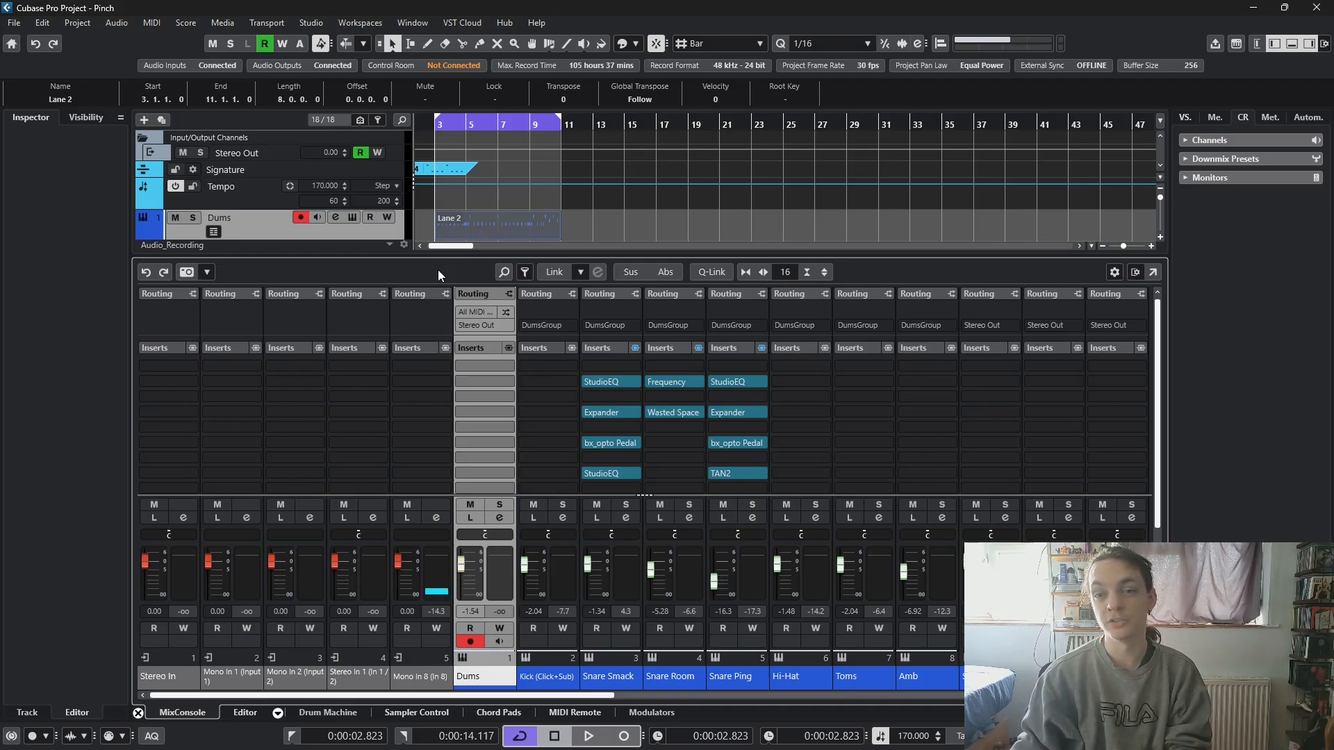
pyautogui.moveTo(260, 698); pyautogui.dragTo(785, 698)
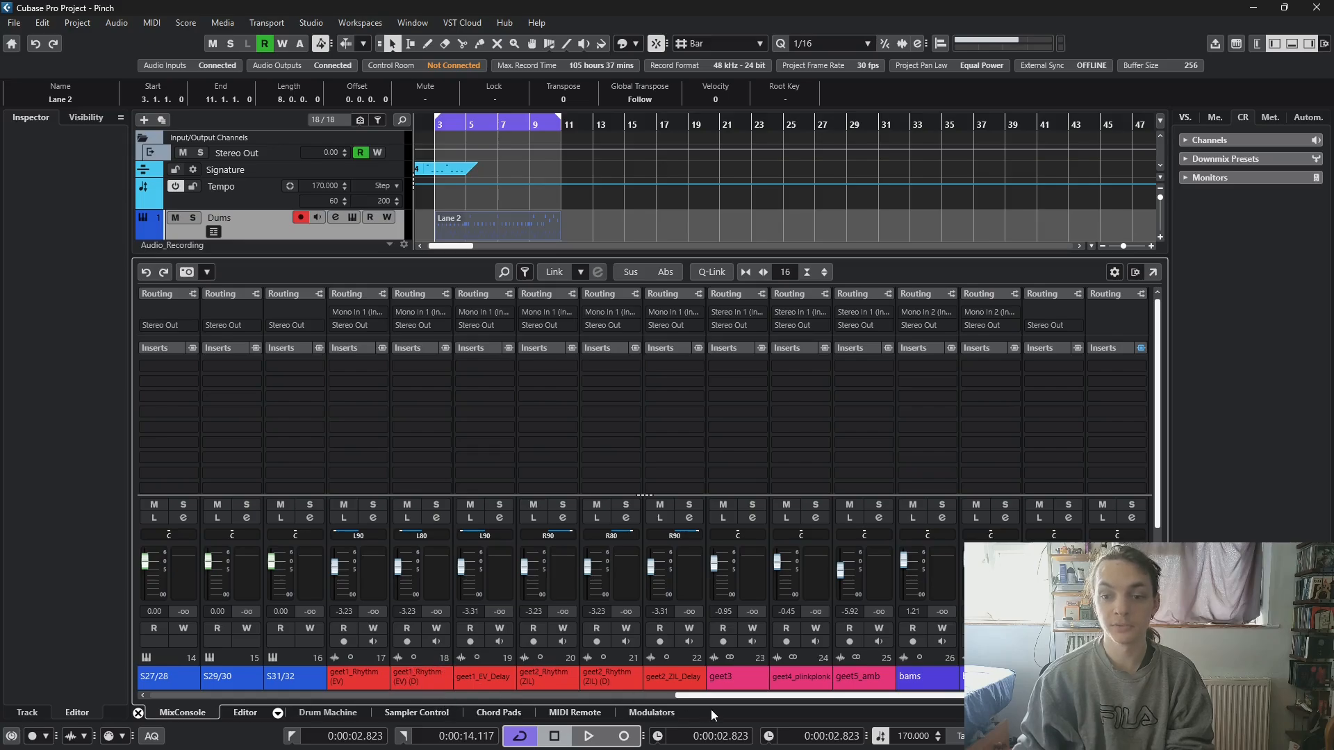
pyautogui.moveTo(712, 696); pyautogui.dragTo(186, 695)
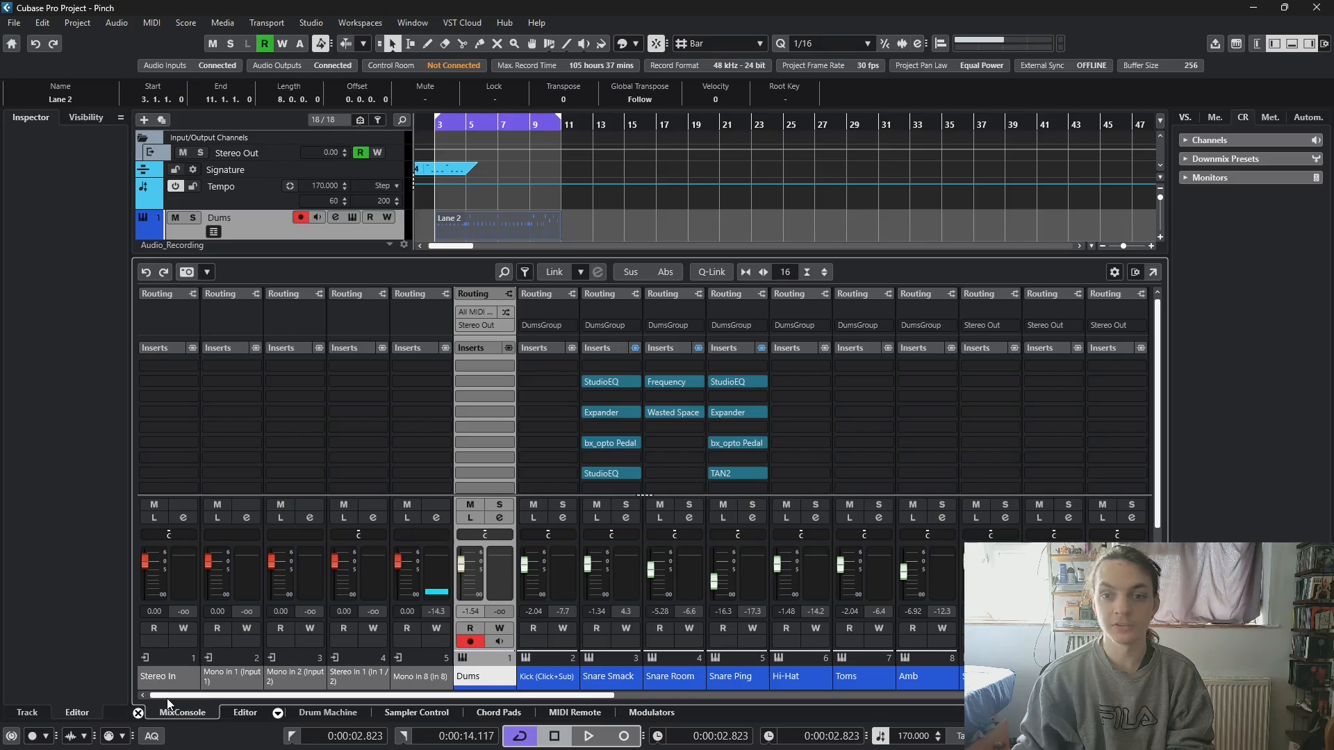
pyautogui.moveTo(167, 699); pyautogui.dragTo(677, 697)
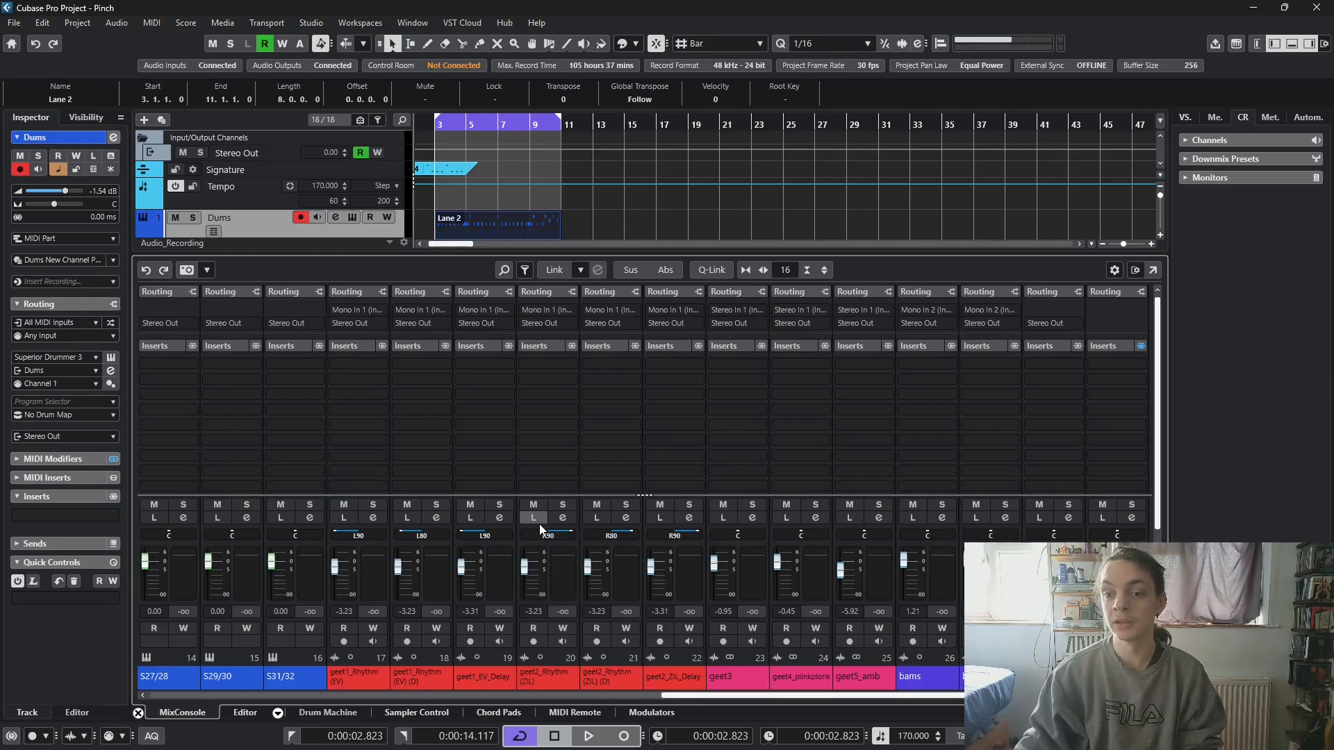
pyautogui.moveTo(740, 699); pyautogui.dragTo(111, 694)
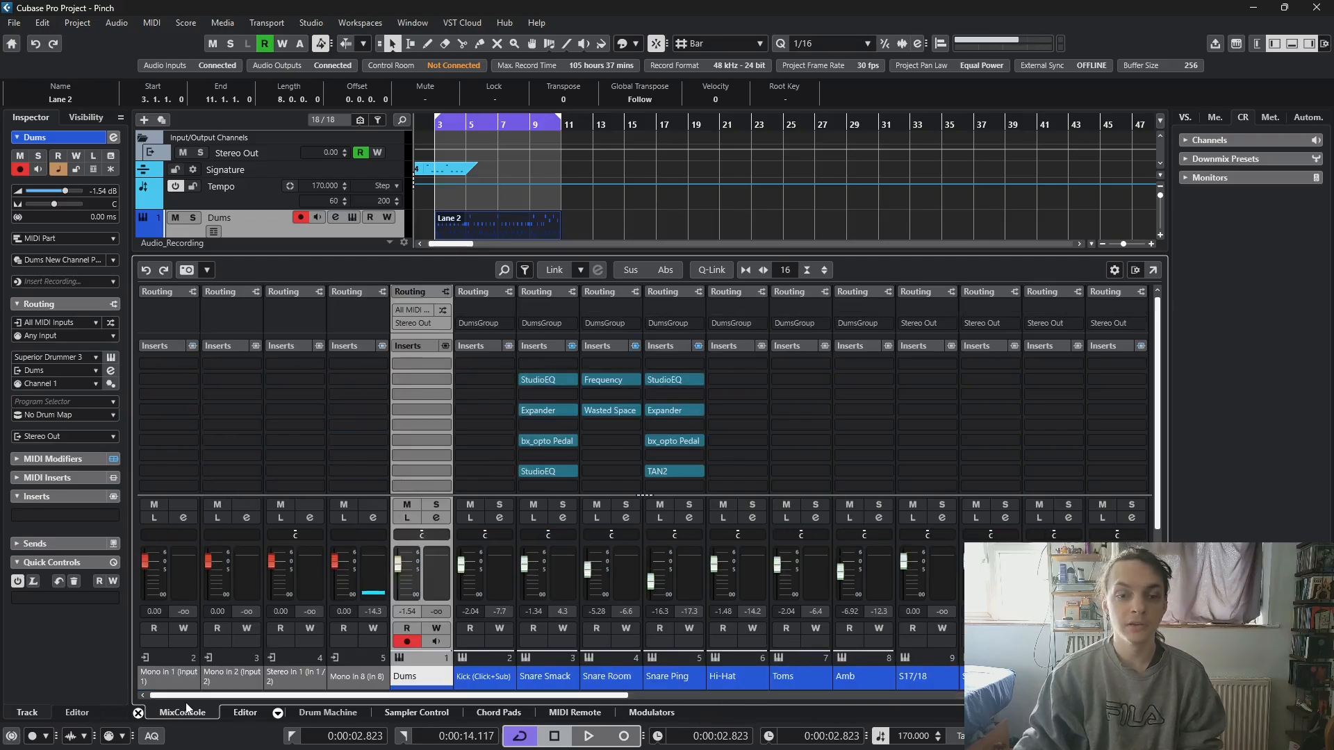
pyautogui.moveTo(196, 695); pyautogui.dragTo(972, 701)
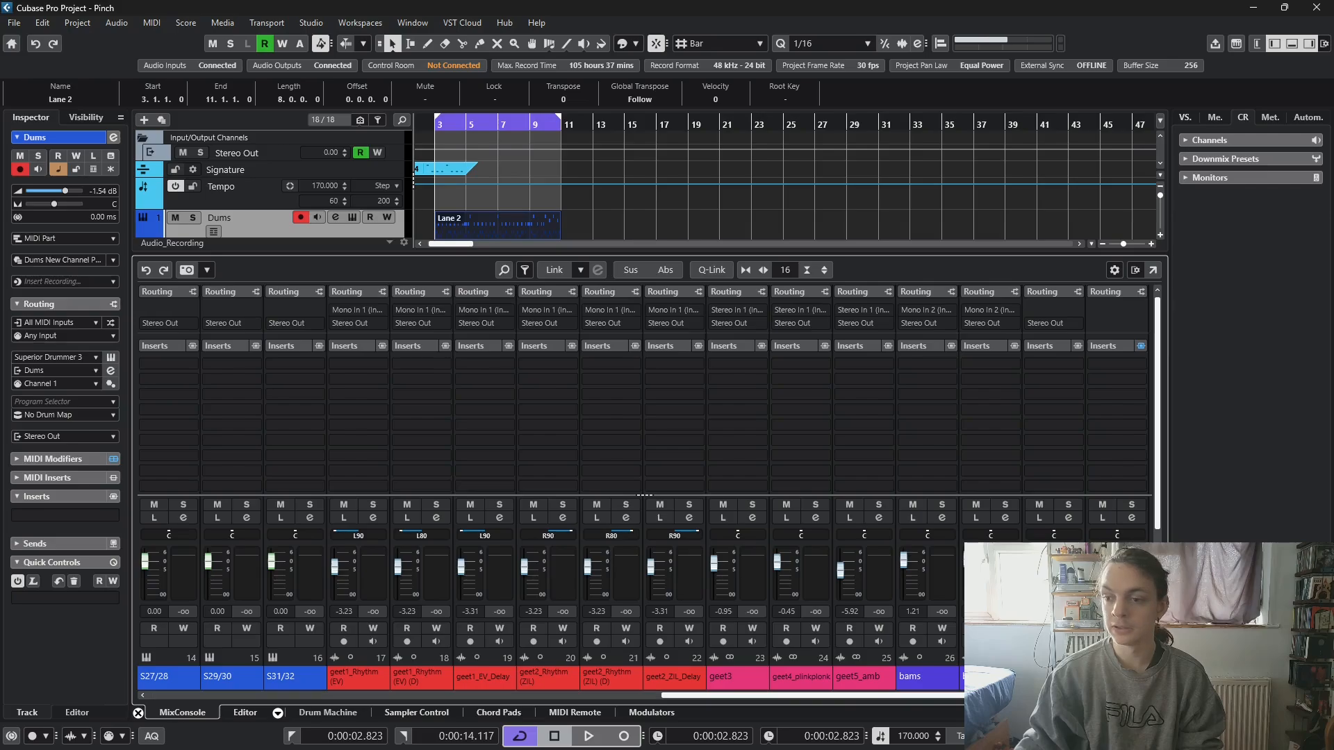
pyautogui.click(1077, 381)
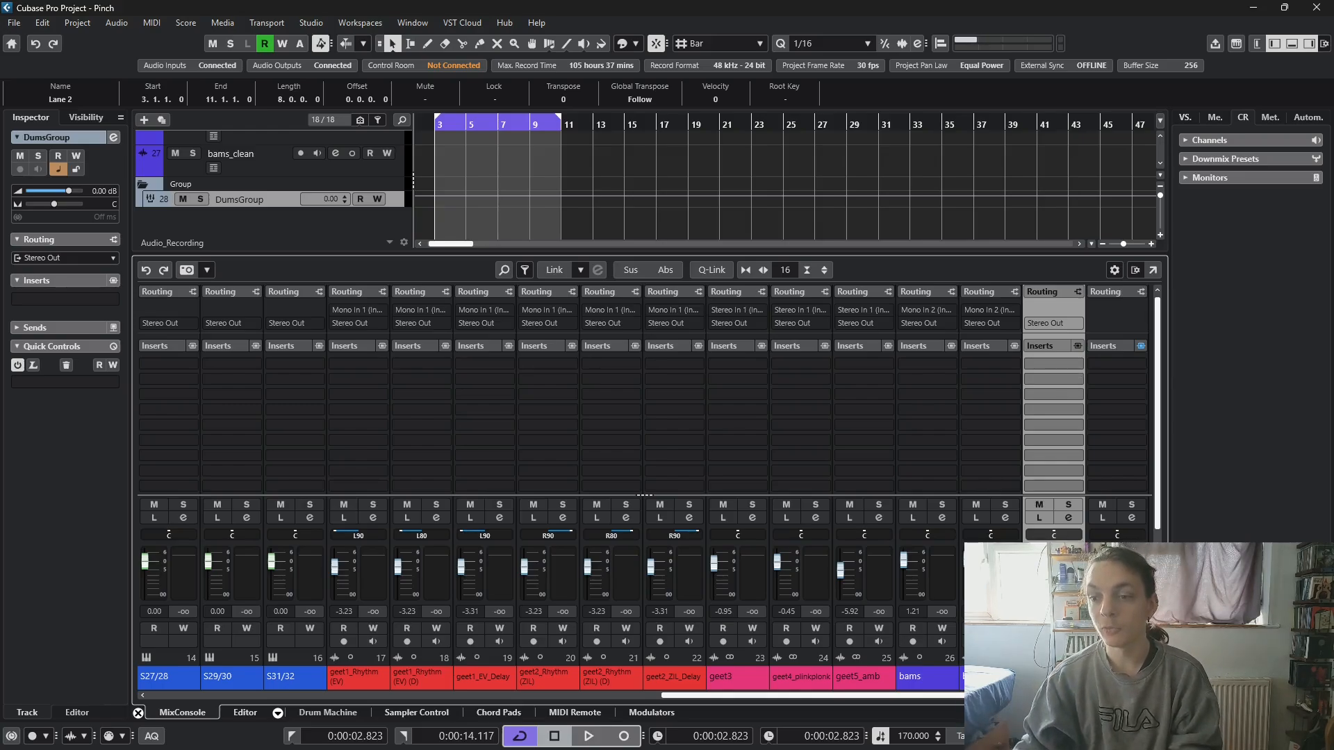
# - Check the output routing choices of the Hi-Hat channel and leave it routed to DumsGroup
pyautogui.moveTo(935, 697); pyautogui.dragTo(412, 708)
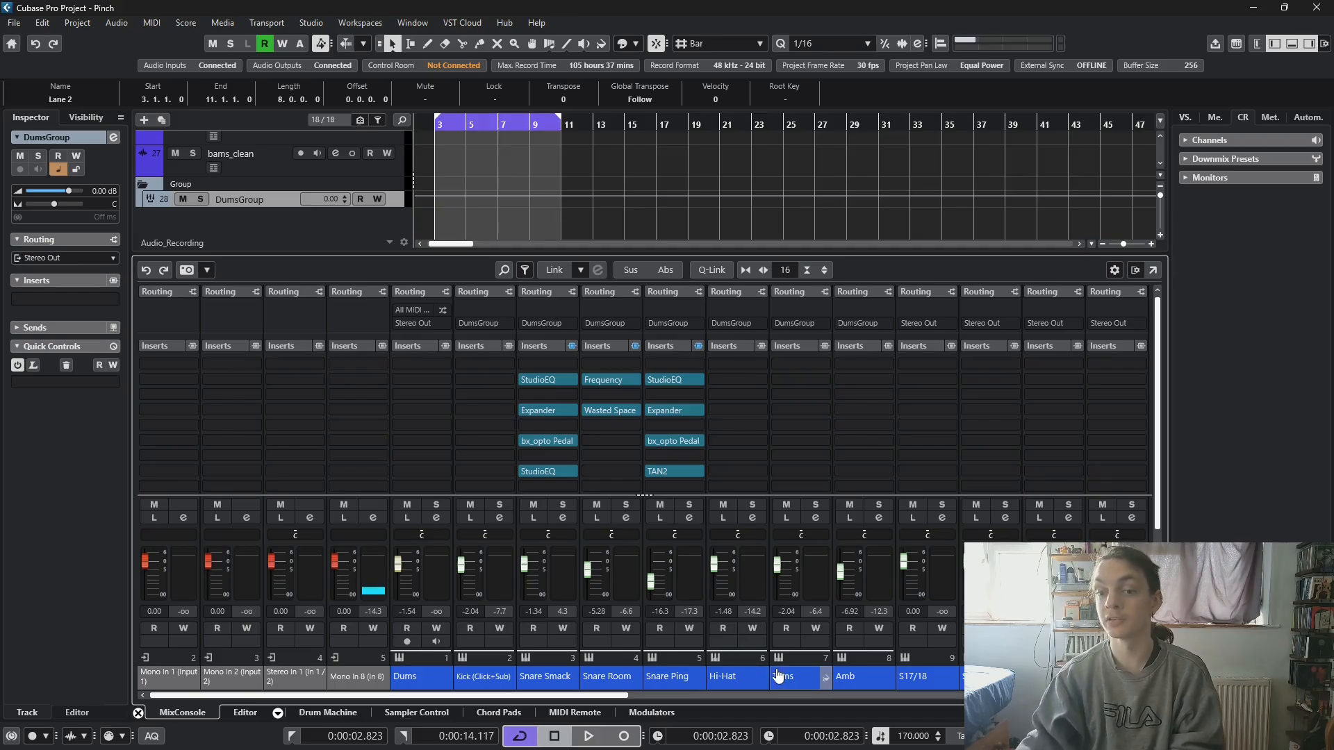
pyautogui.click(737, 323)
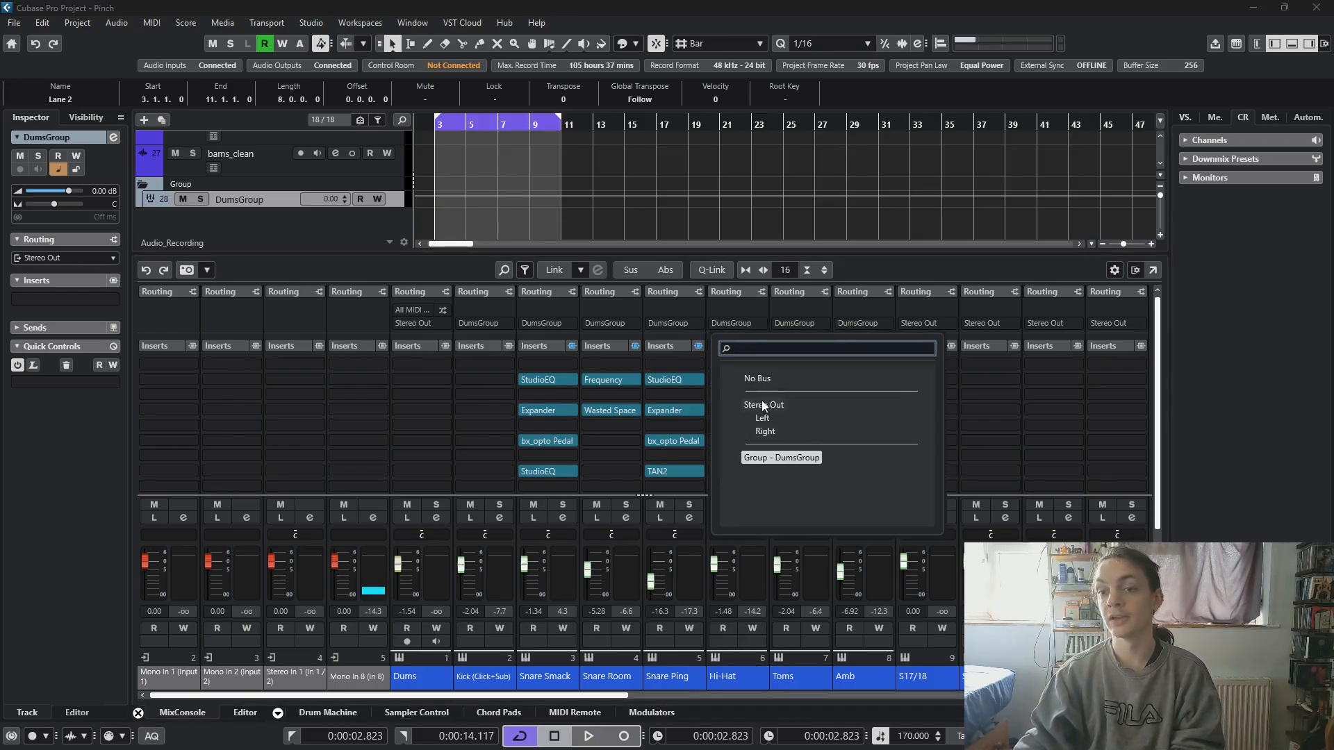
pyautogui.click(752, 301)
pyautogui.click(753, 306)
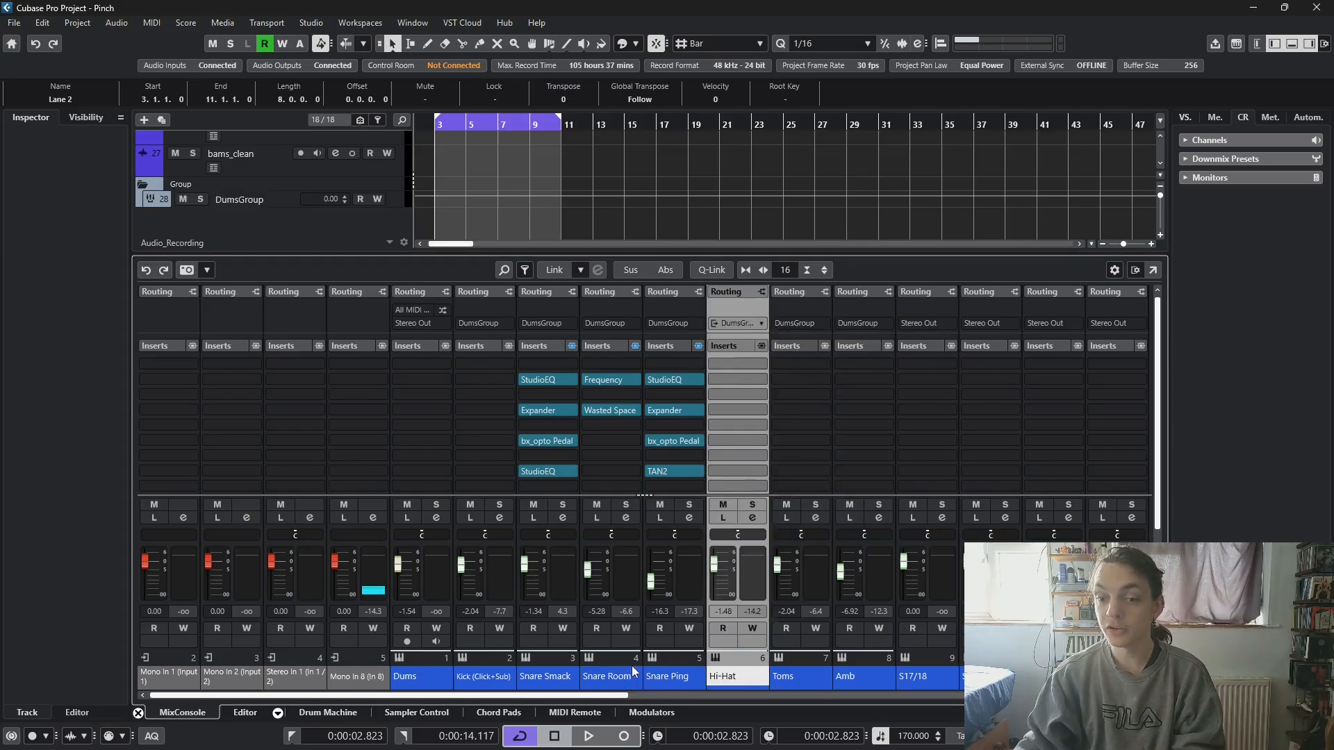
# - Return to the group channel at the end of the mixer and select DumsGroup
pyautogui.hscroll(1, 674, 685)
pyautogui.hscroll(5, 674, 685)
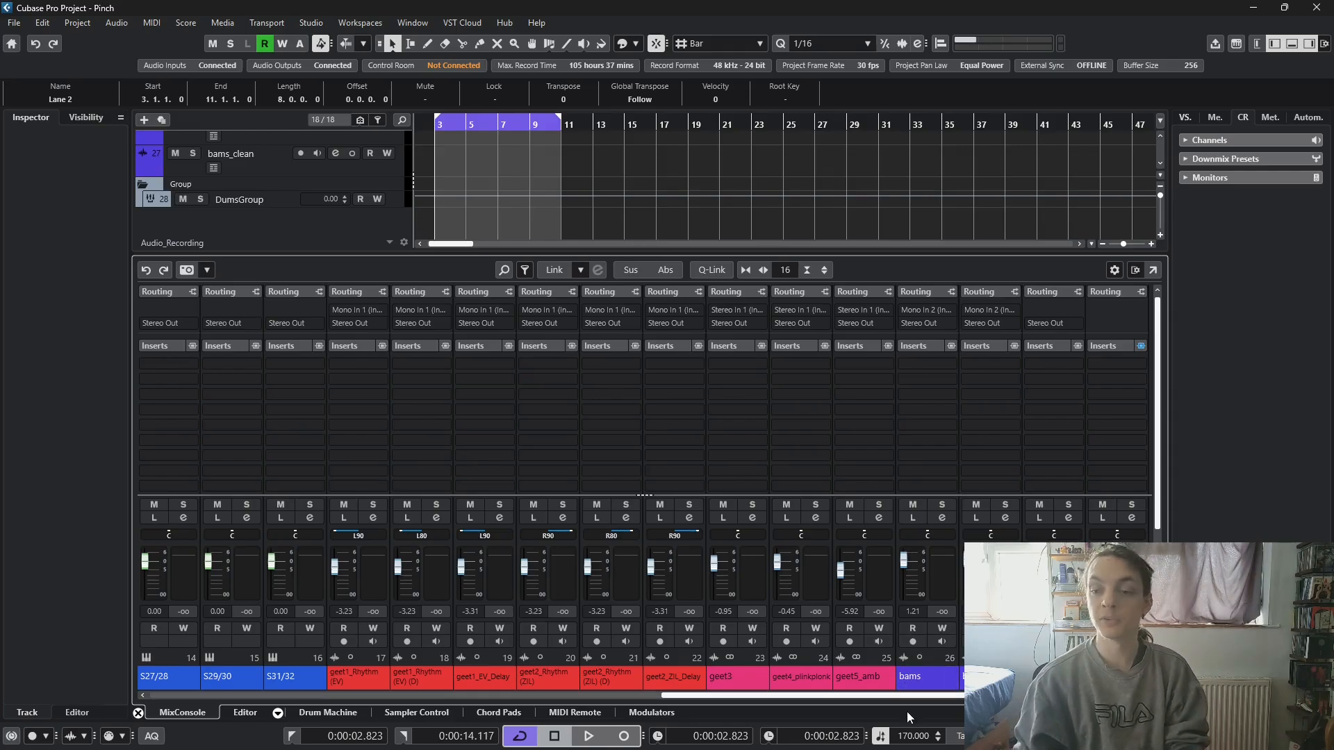
pyautogui.moveTo(903, 695); pyautogui.dragTo(969, 709)
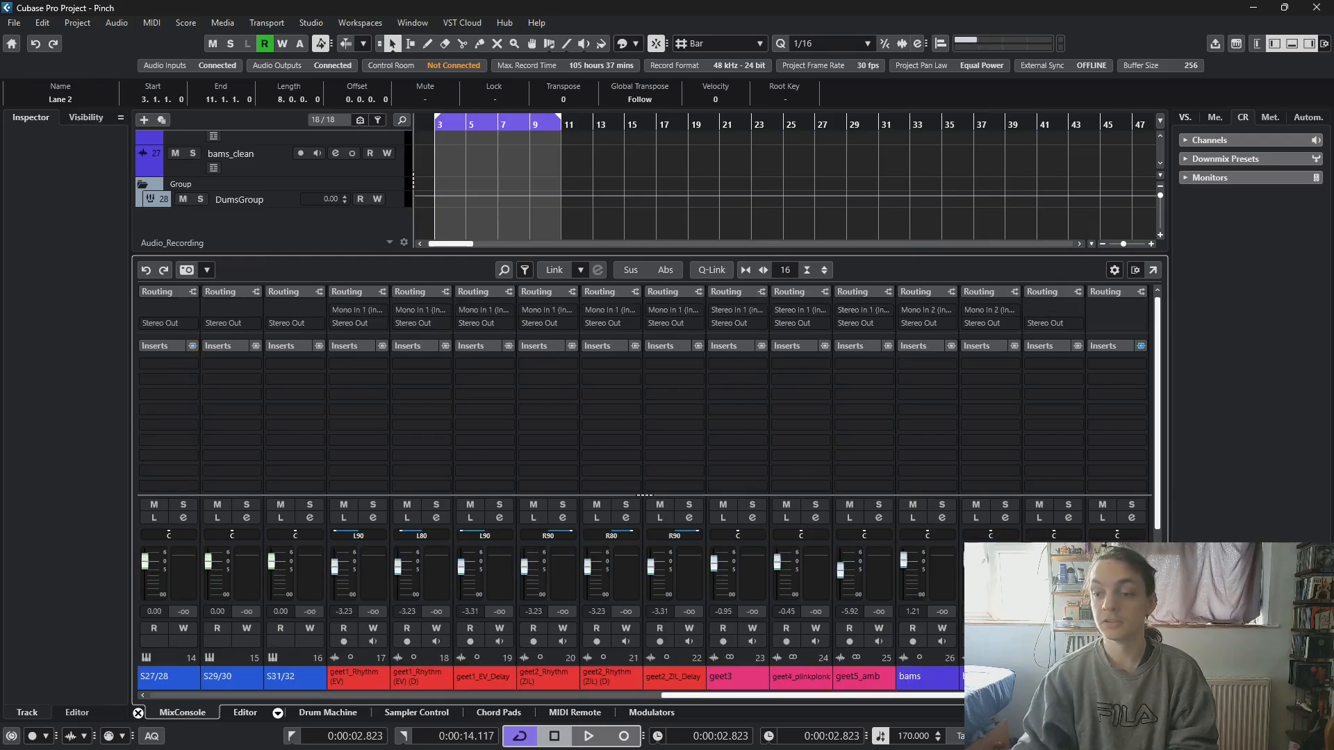
pyautogui.click(1053, 676)
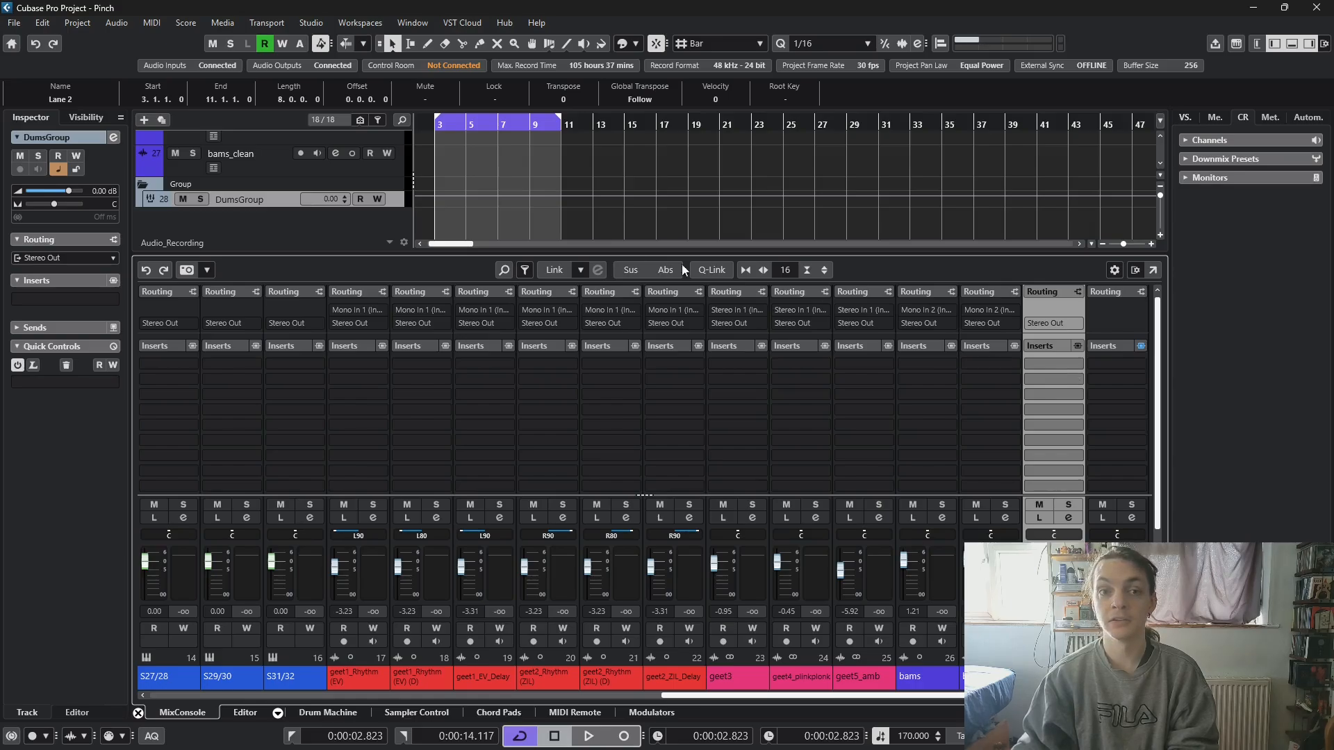
# - Play the looped drum section to hear the current drum sound, and stop playback
pyautogui.scroll(10, 448, 194)
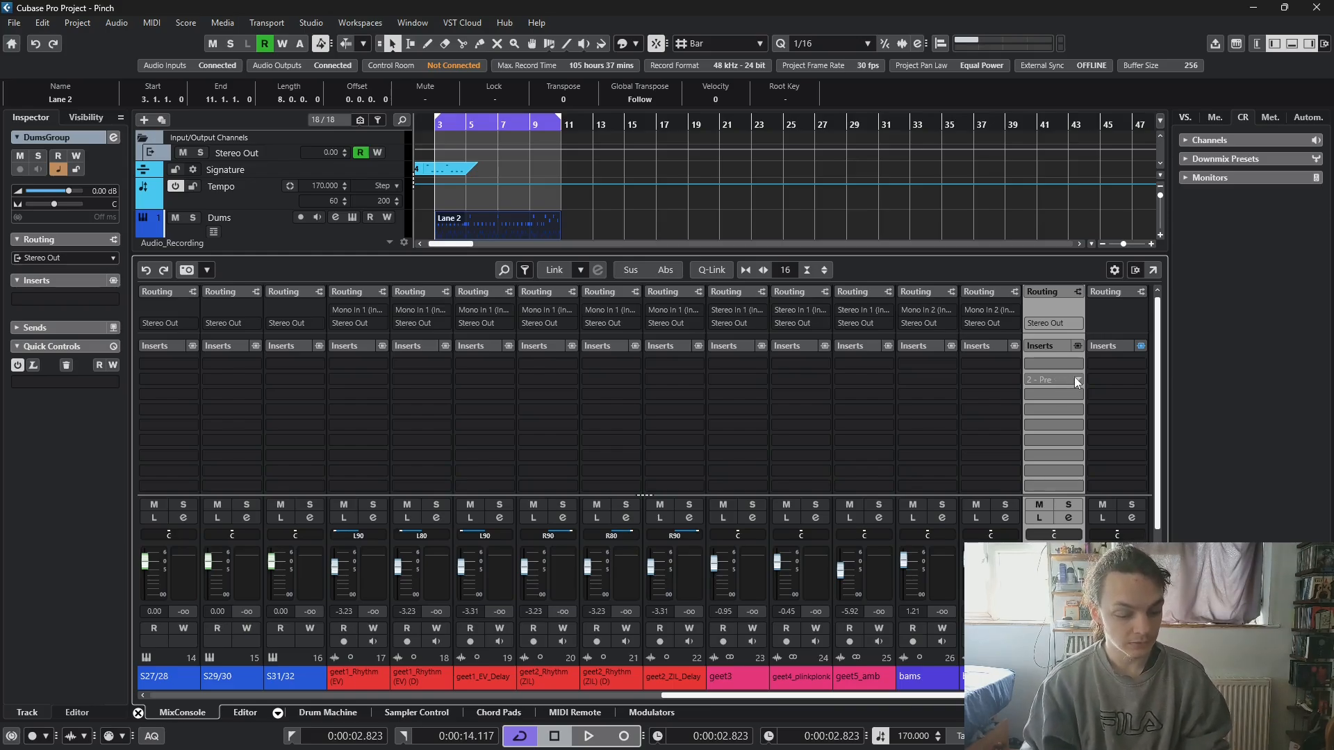
pyautogui.press('space')
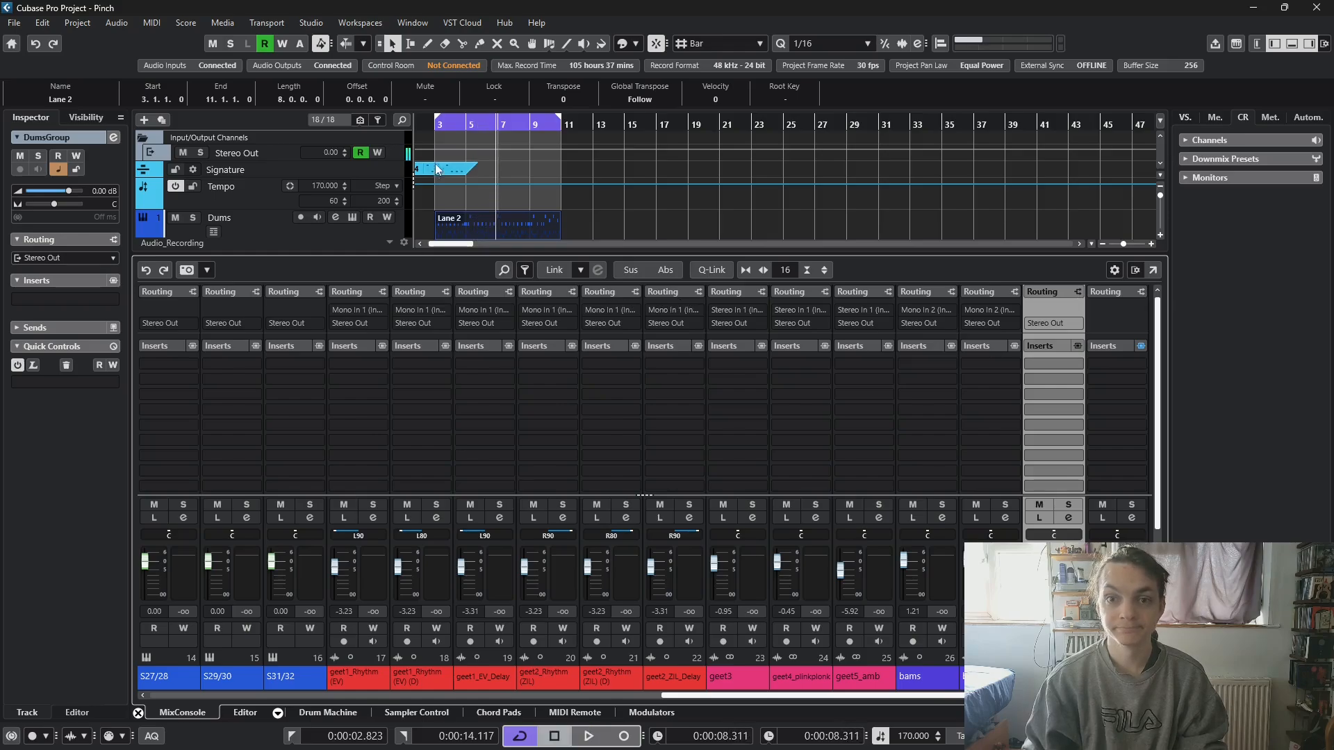
pyautogui.press('space')
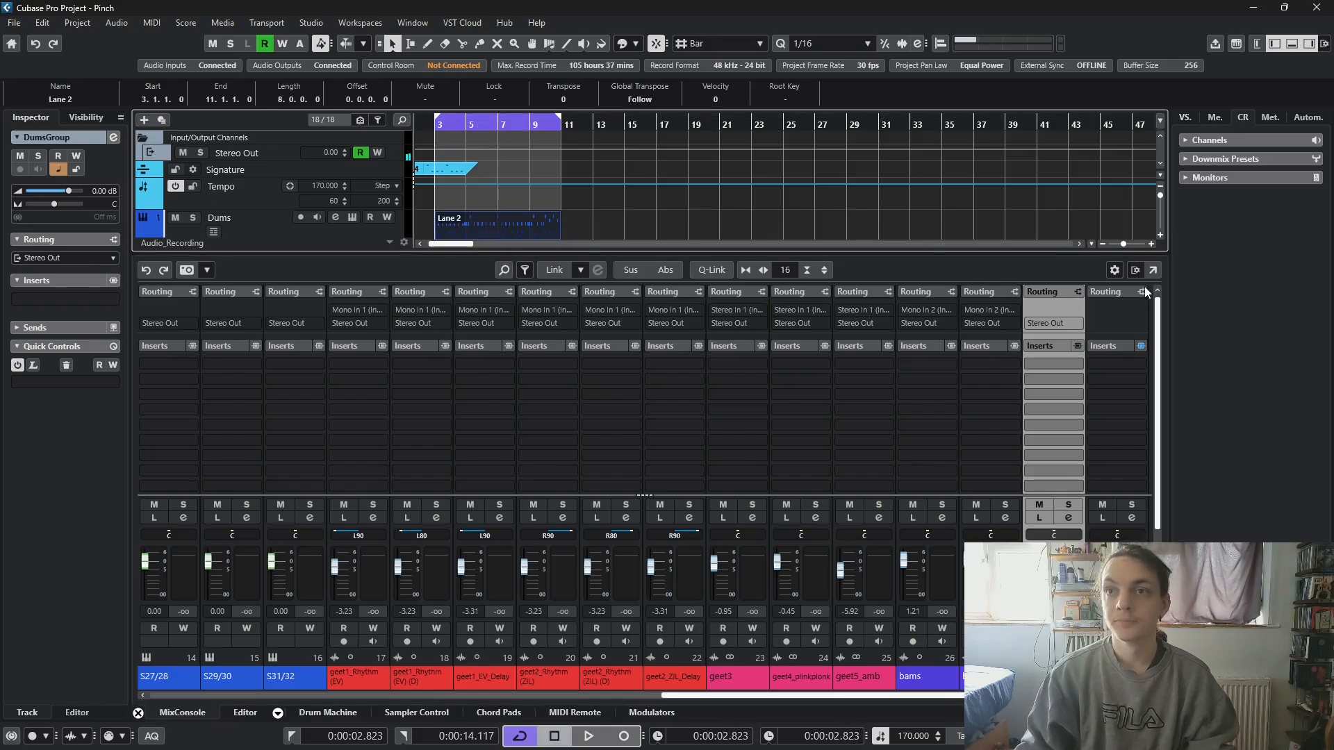
# - Select the DumsGroup channel and look through the Distortion effects available for its second insert slot
pyautogui.click(1118, 676)
pyautogui.click(1054, 676)
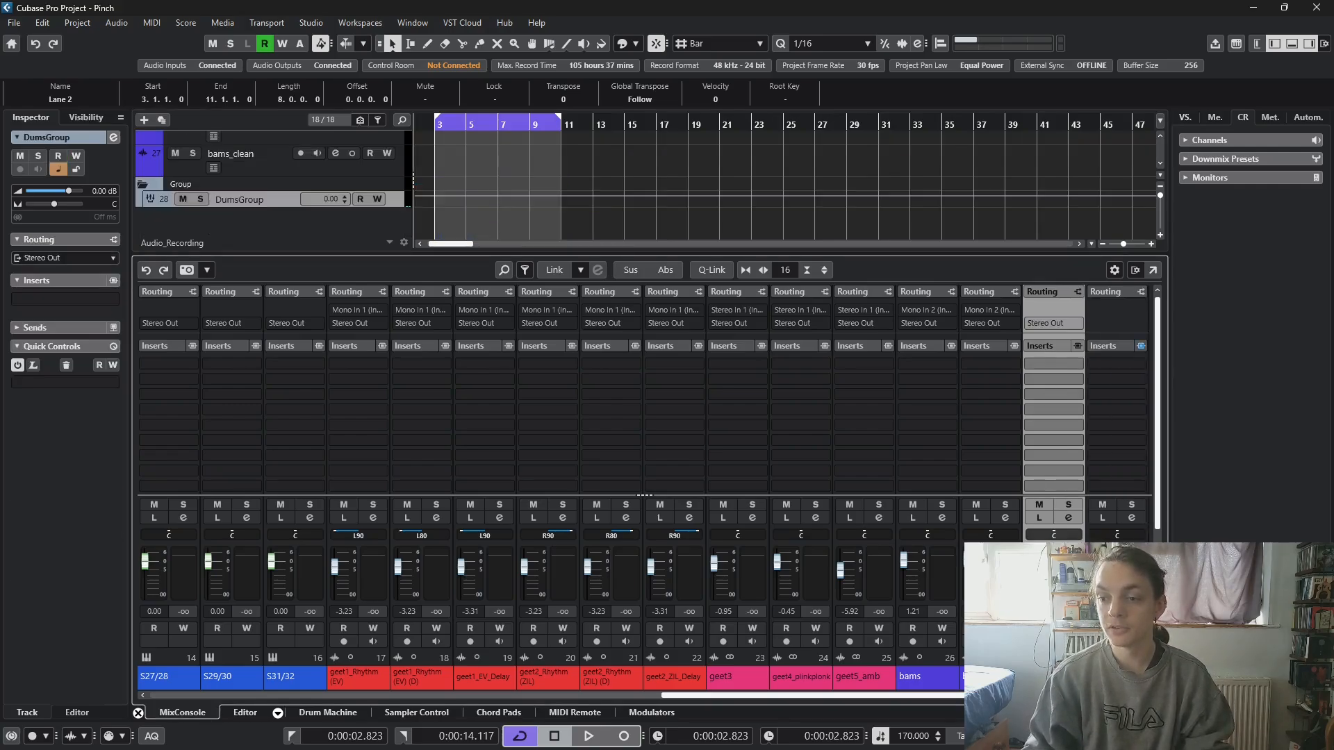
pyautogui.click(1052, 384)
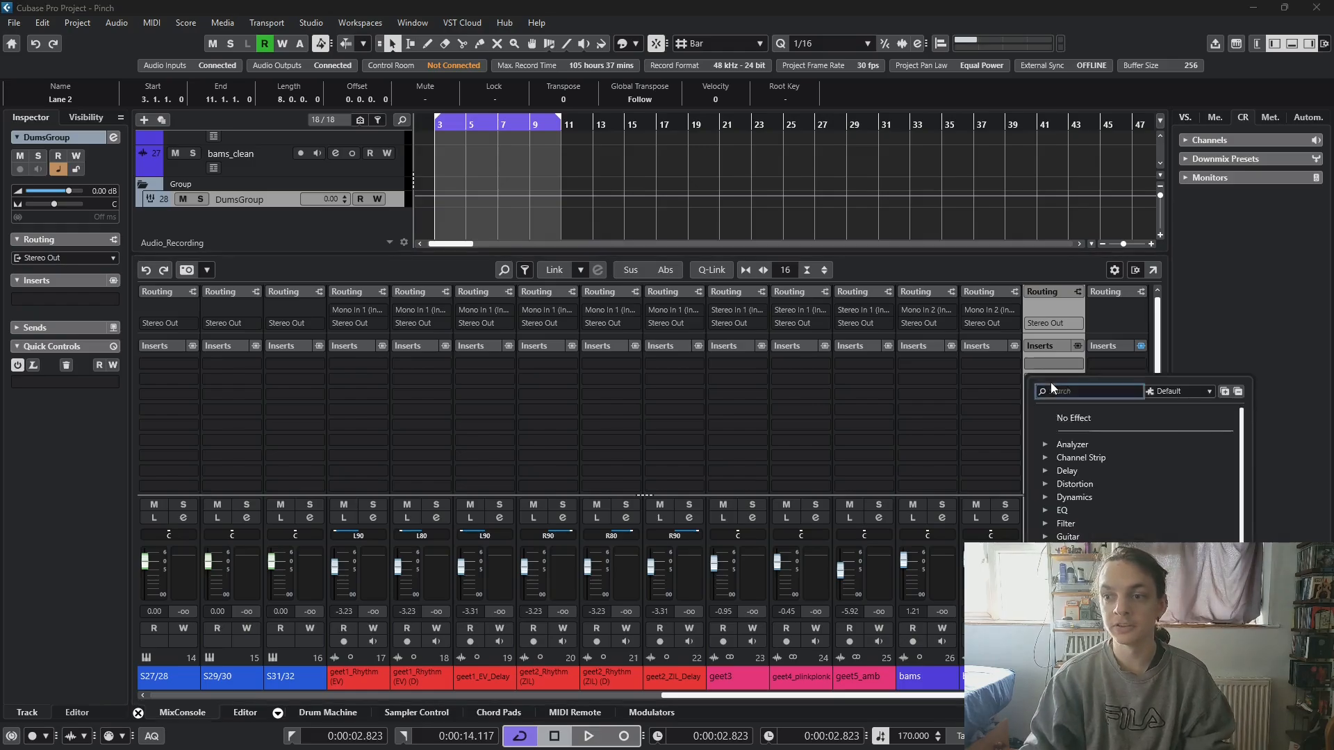
pyautogui.click(1050, 485)
pyautogui.scroll(-10, 1080, 503)
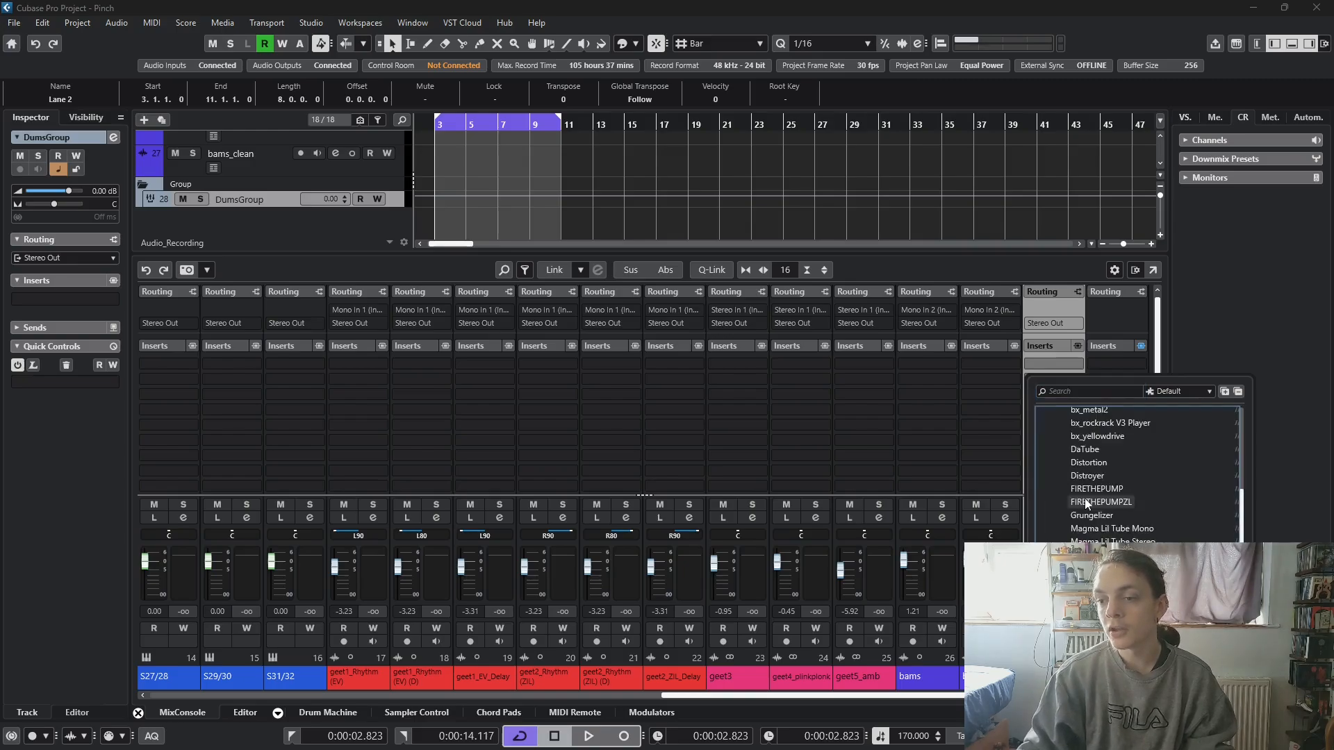
pyautogui.scroll(8, 1070, 513)
pyautogui.scroll(3, 1056, 511)
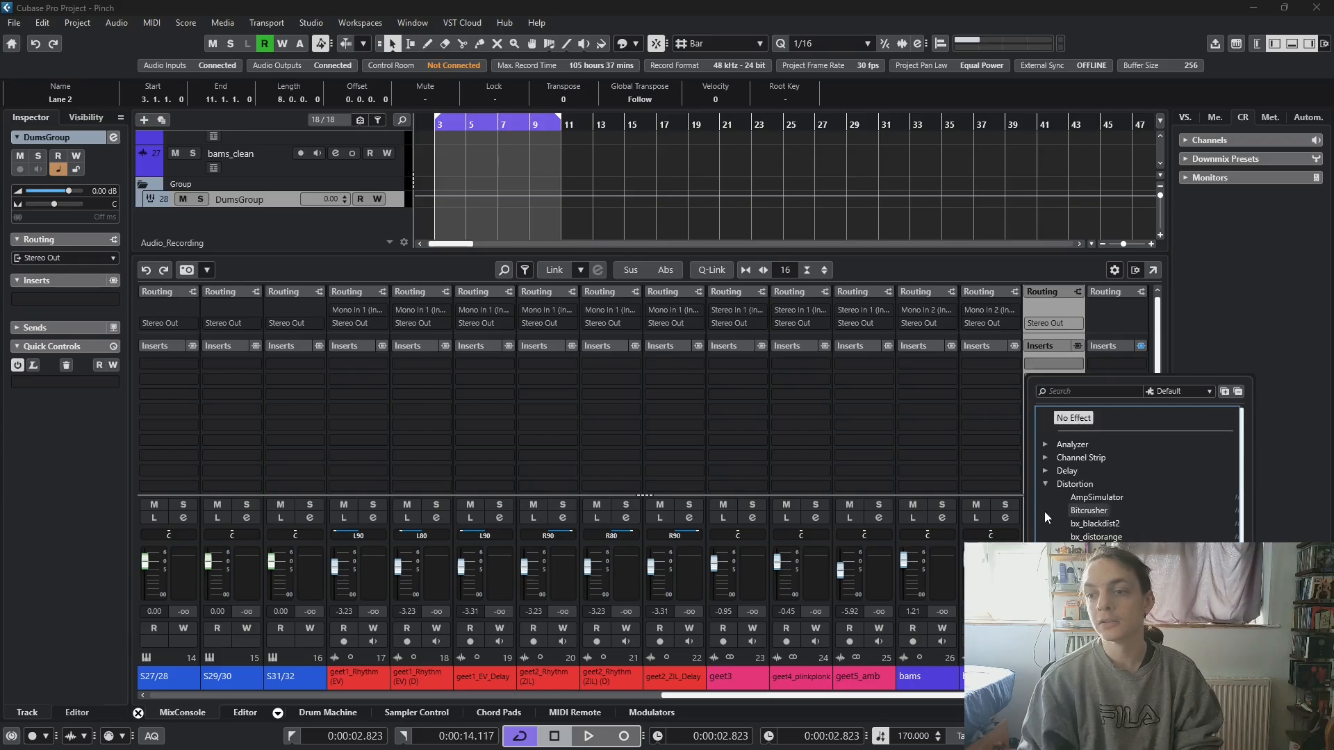
pyautogui.click(1047, 484)
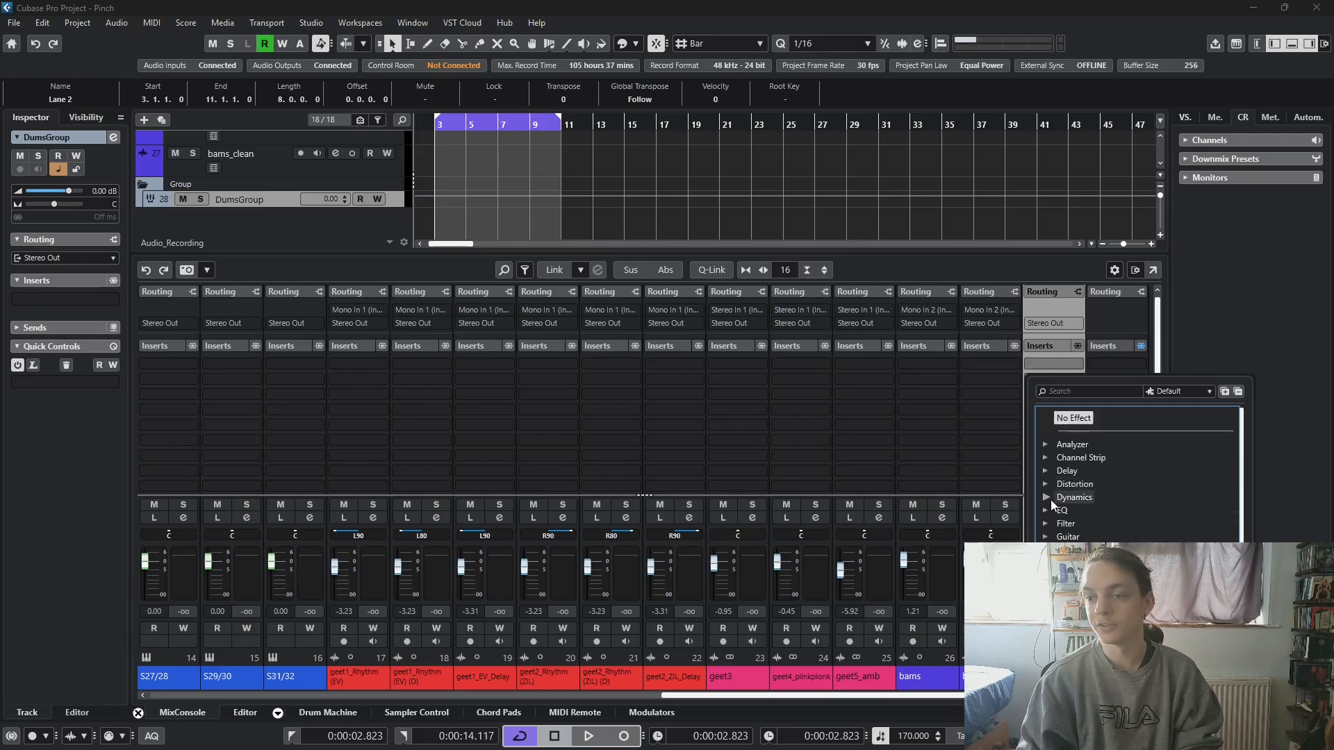
# - Load the UADx LA-2 Compressor from the Dynamics effects into the second insert slot of DumsGroup
pyautogui.click(1049, 498)
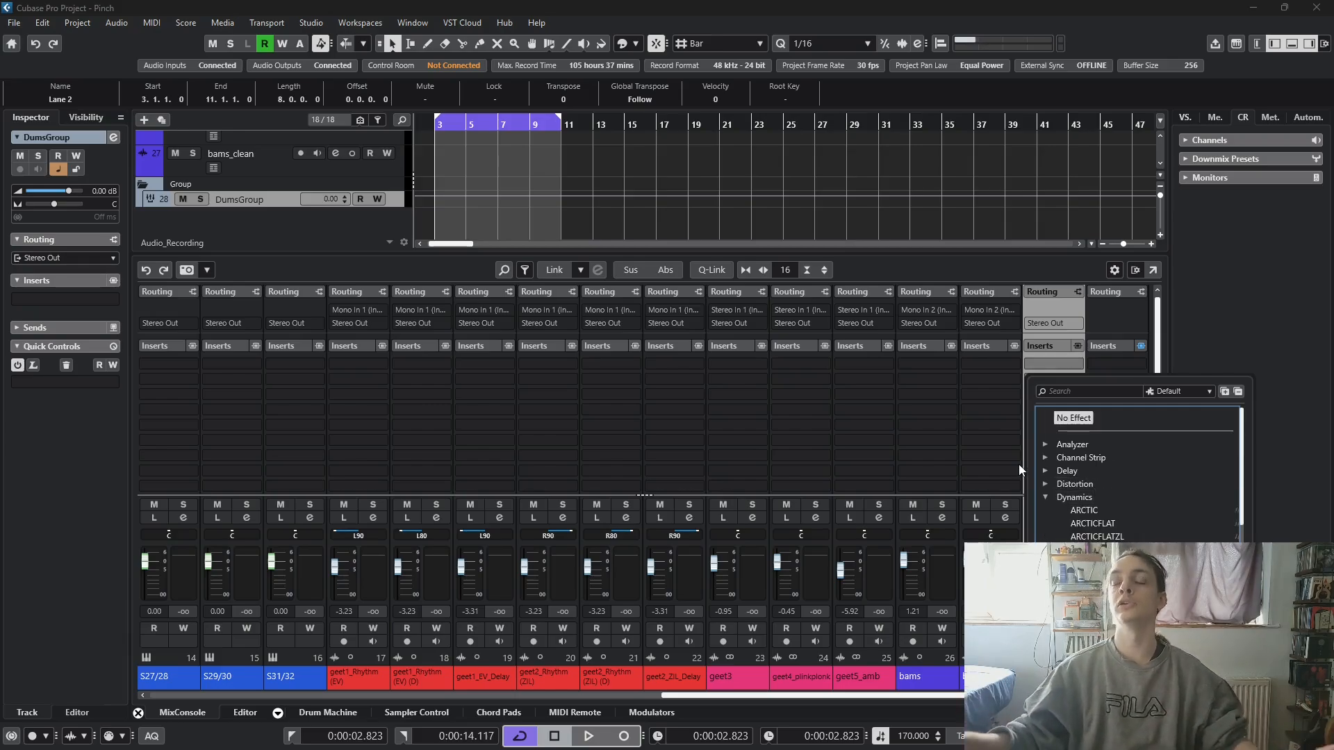
pyautogui.scroll(-6, 1126, 590)
pyautogui.scroll(-8, 1139, 476)
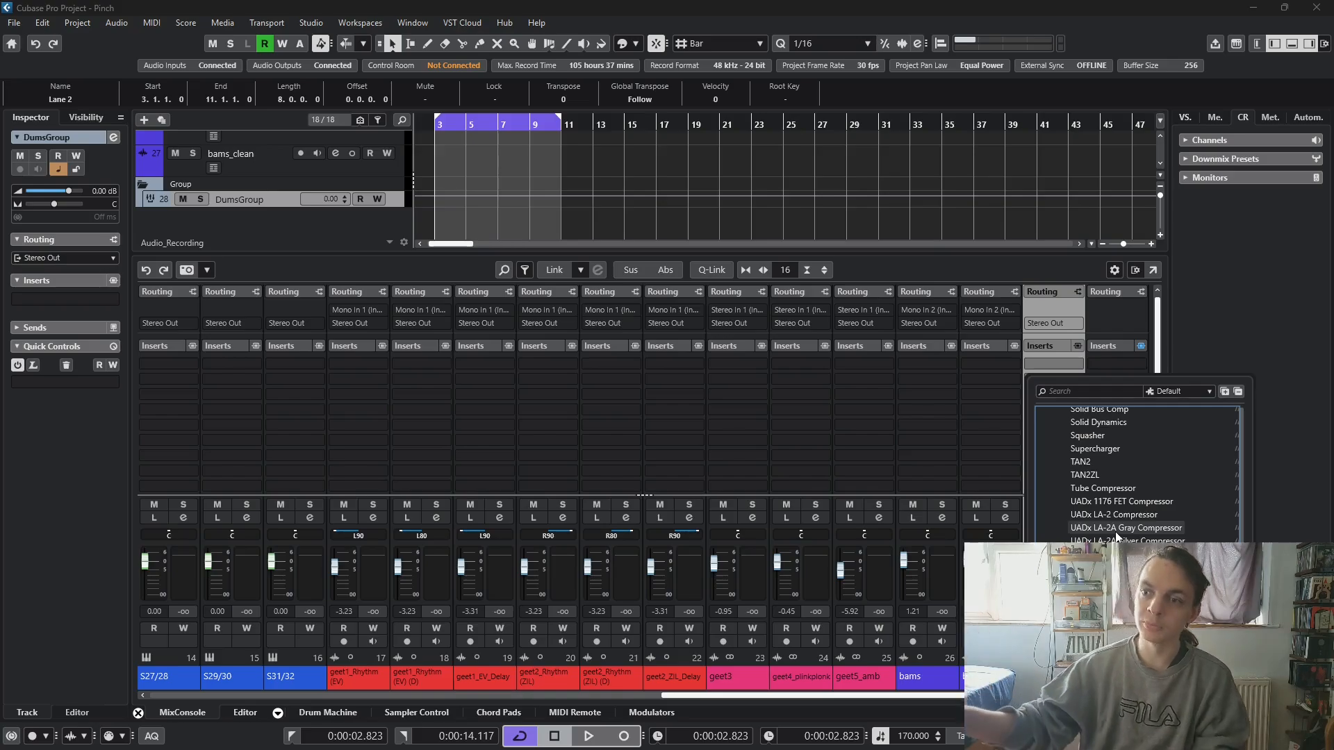
pyautogui.scroll(10, 1116, 537)
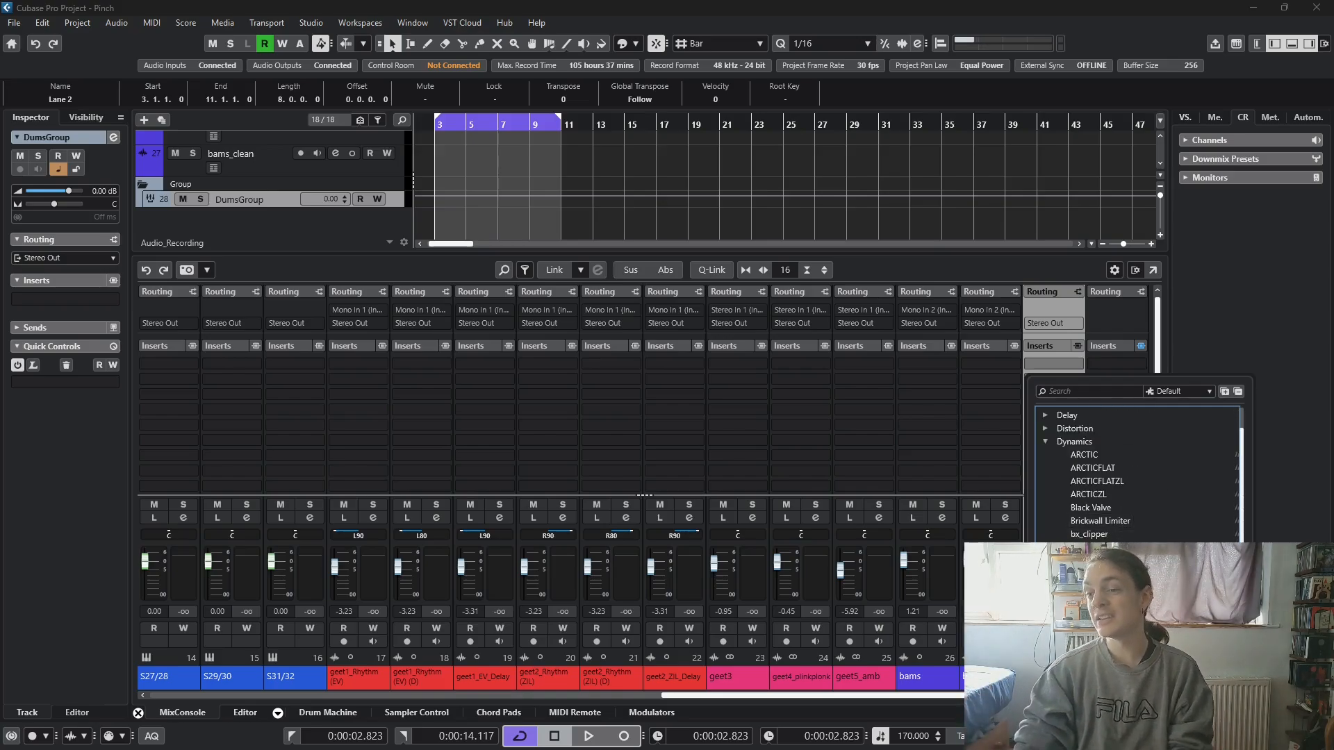
pyautogui.scroll(-10, 1116, 486)
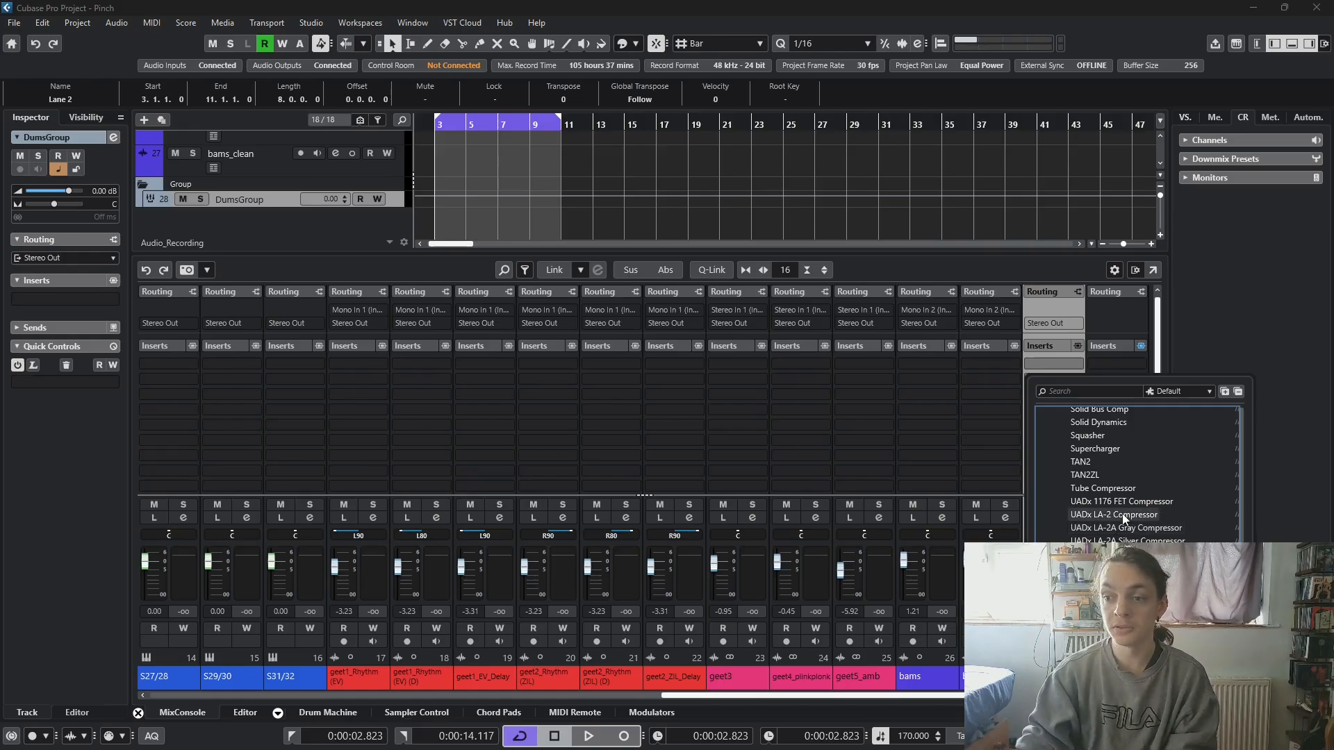
pyautogui.click(1124, 518)
# - Adjust the LA-2 compressor's gain during loop playback and compare the drums with the compressor switched off and on
pyautogui.press('space')
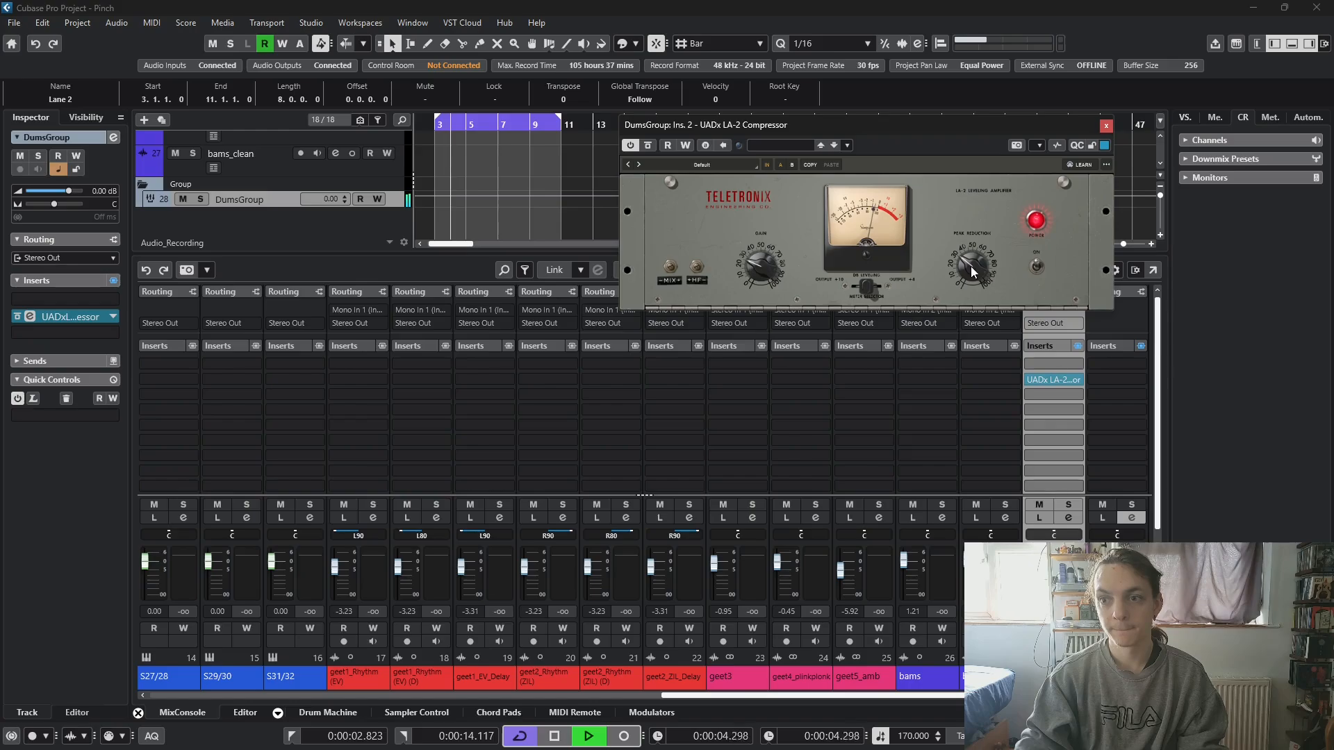
pyautogui.moveTo(767, 270); pyautogui.dragTo(779, 244)
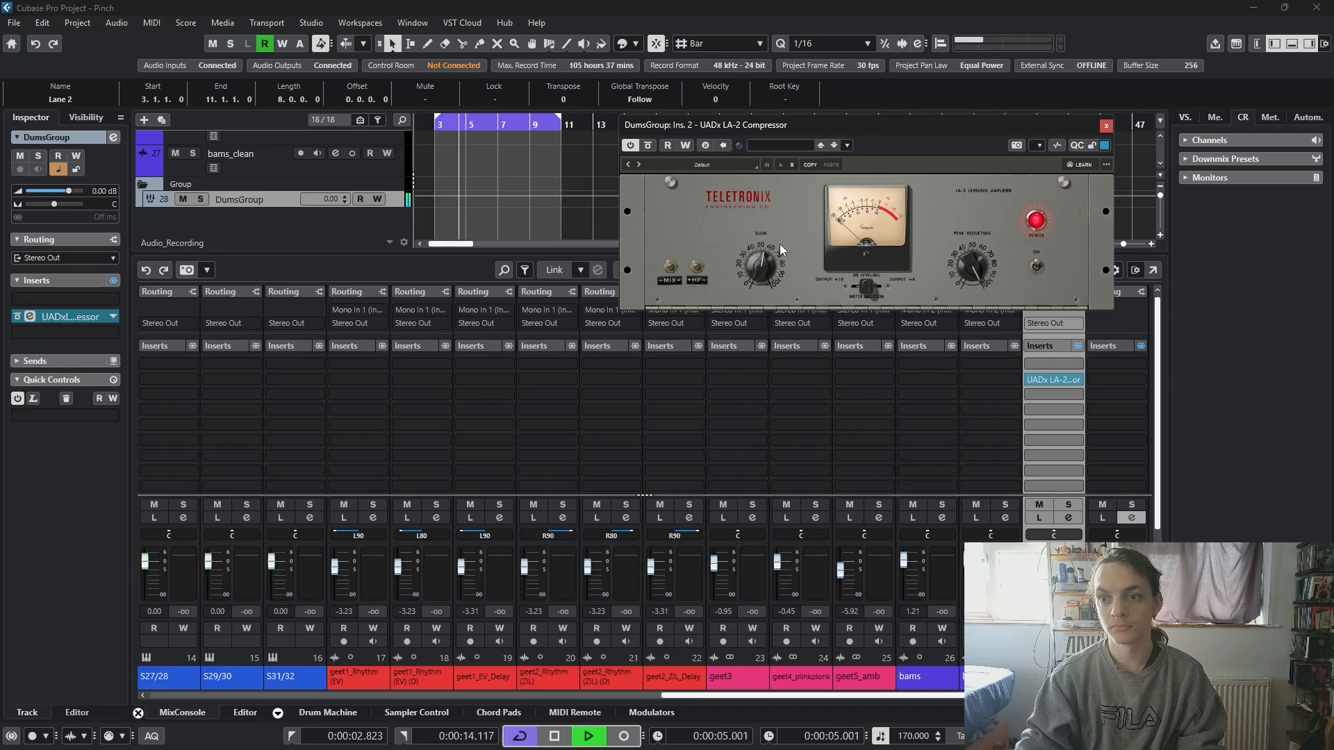
pyautogui.click(1036, 265)
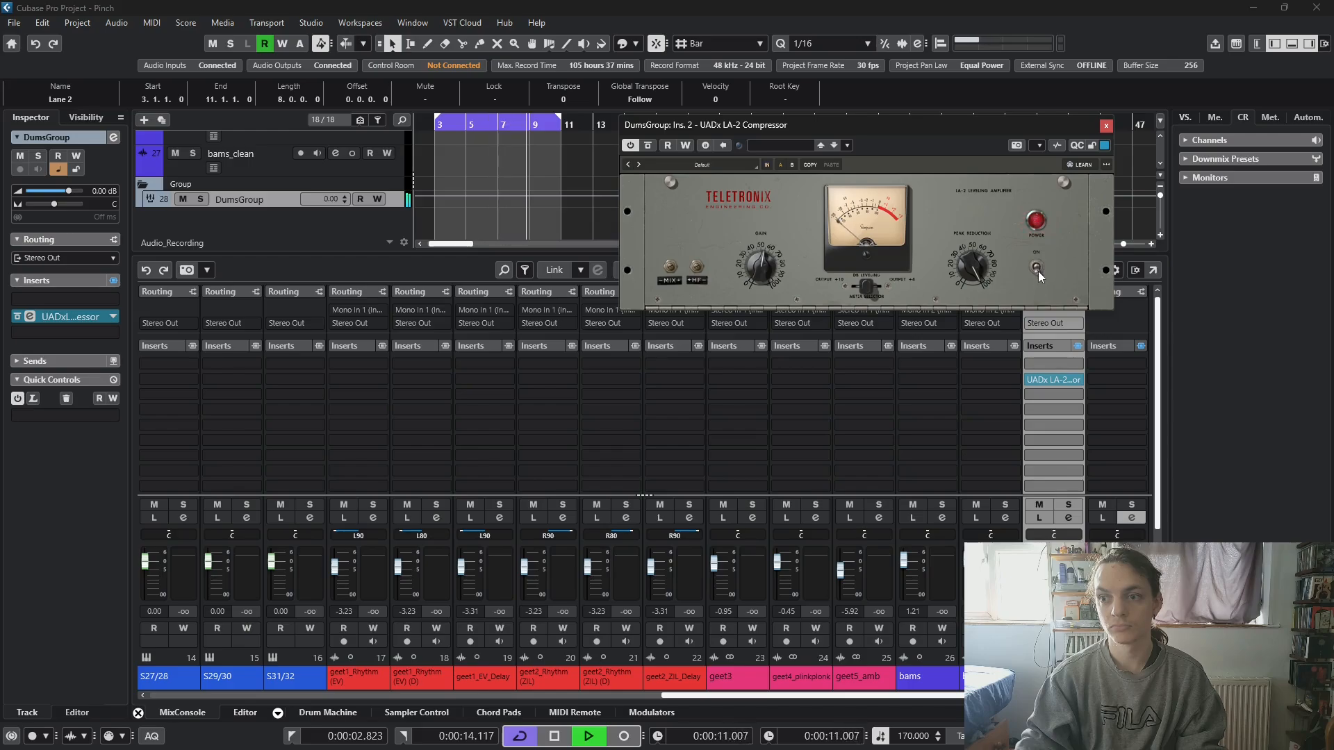
pyautogui.click(1038, 267)
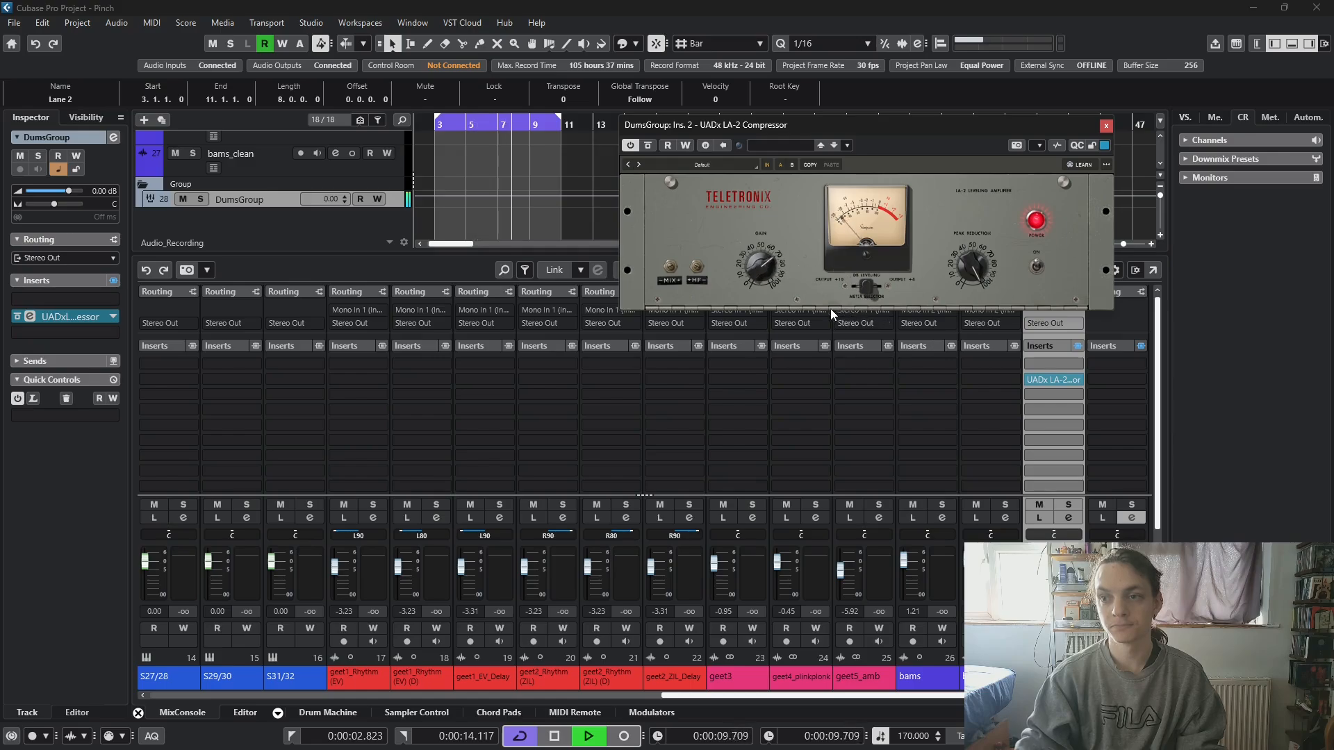
pyautogui.press('space')
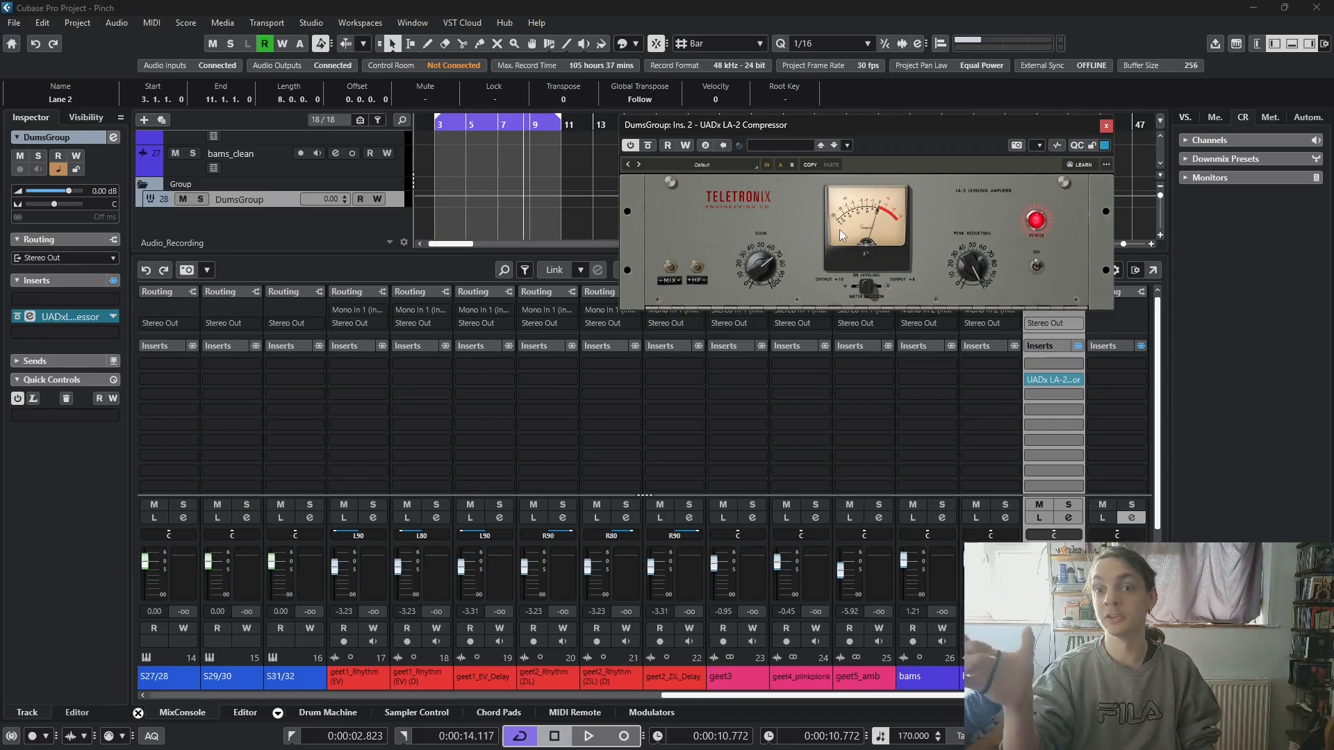
# - Return the playhead to the loop start at bar 3 and move the compressor window higher, clear of the mixer's inserts
pyautogui.click(438, 124)
pyautogui.click(1043, 125)
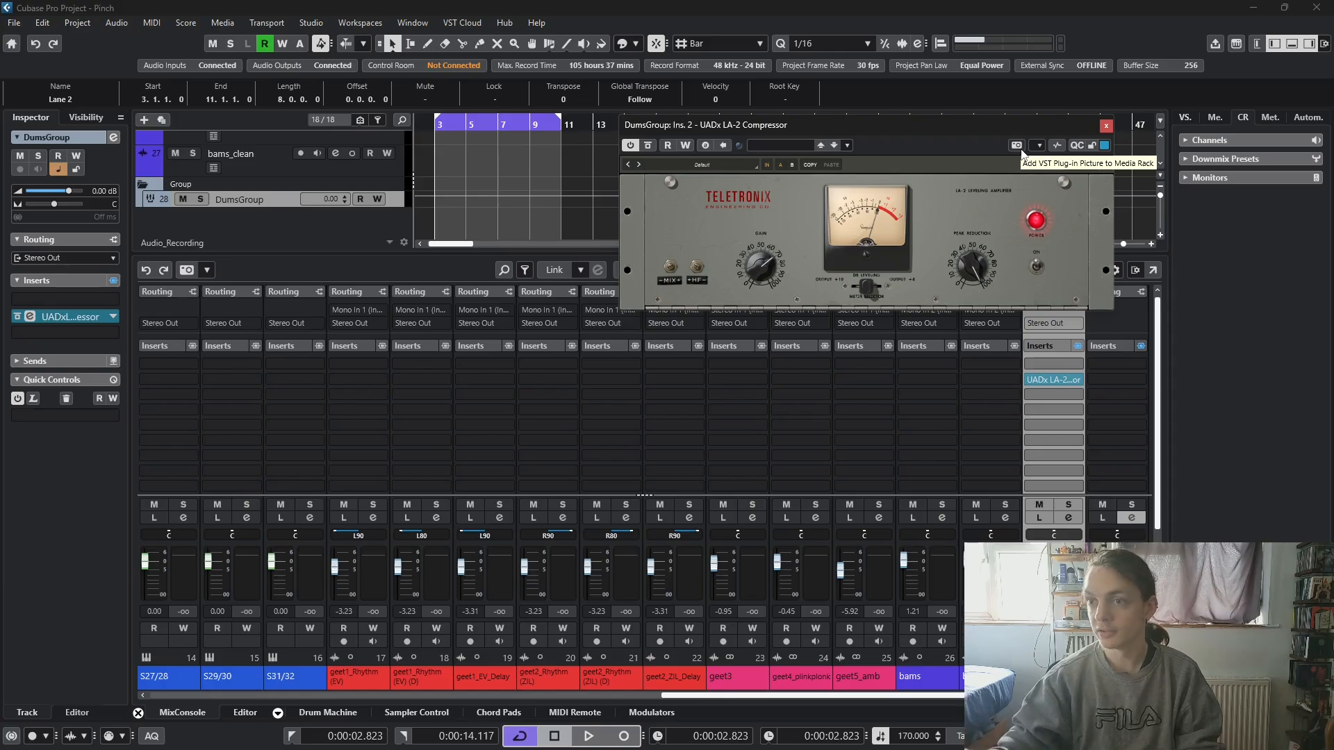
pyautogui.moveTo(1035, 129); pyautogui.dragTo(1050, 108)
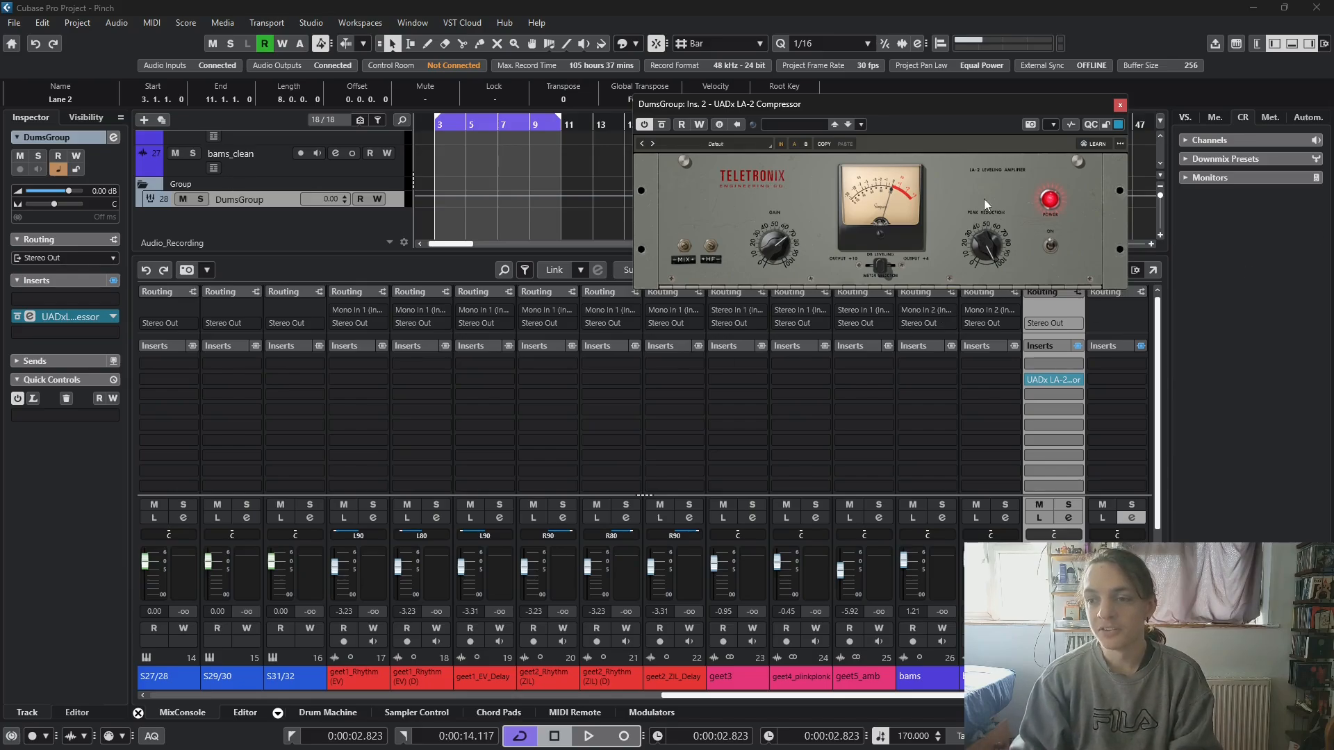
# - Load Rev PLATE-140 from the Reverb effects into the fourth insert slot of DumsGroup
pyautogui.click(1068, 411)
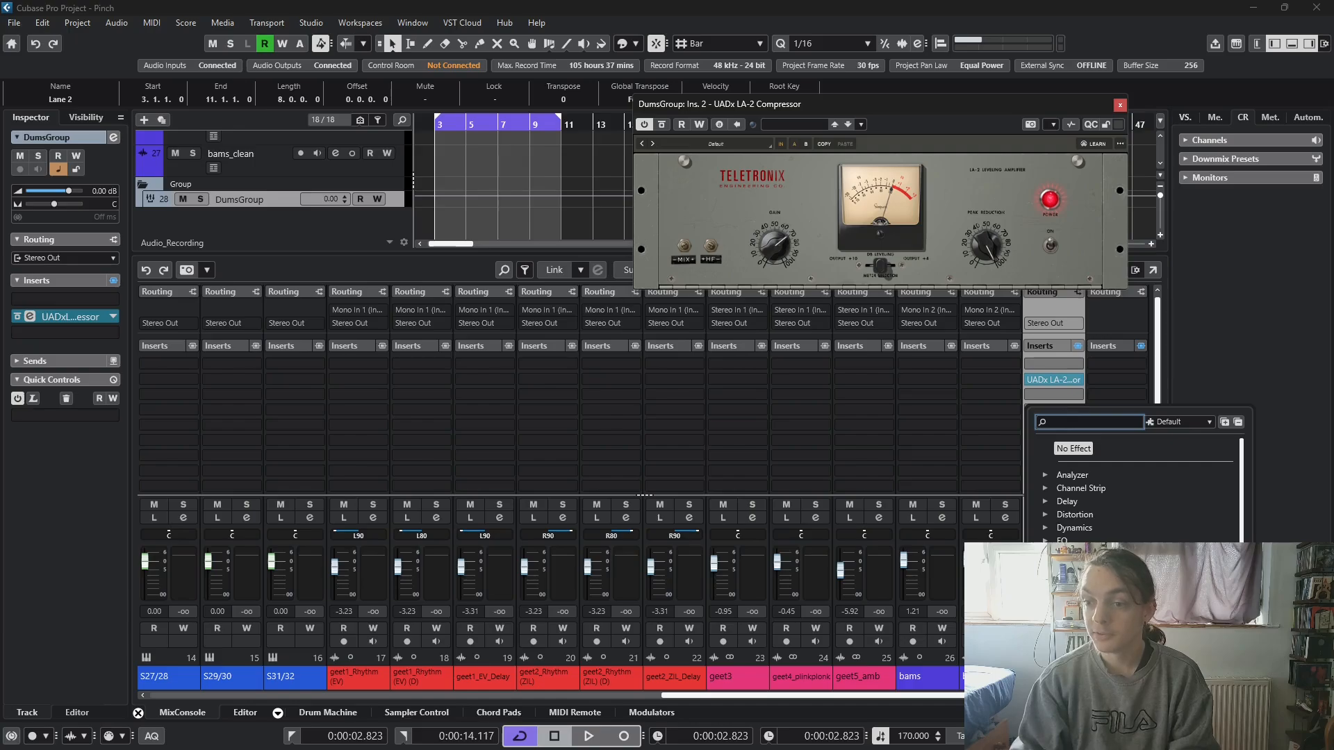
pyautogui.click(1069, 660)
pyautogui.scroll(-4, 1070, 660)
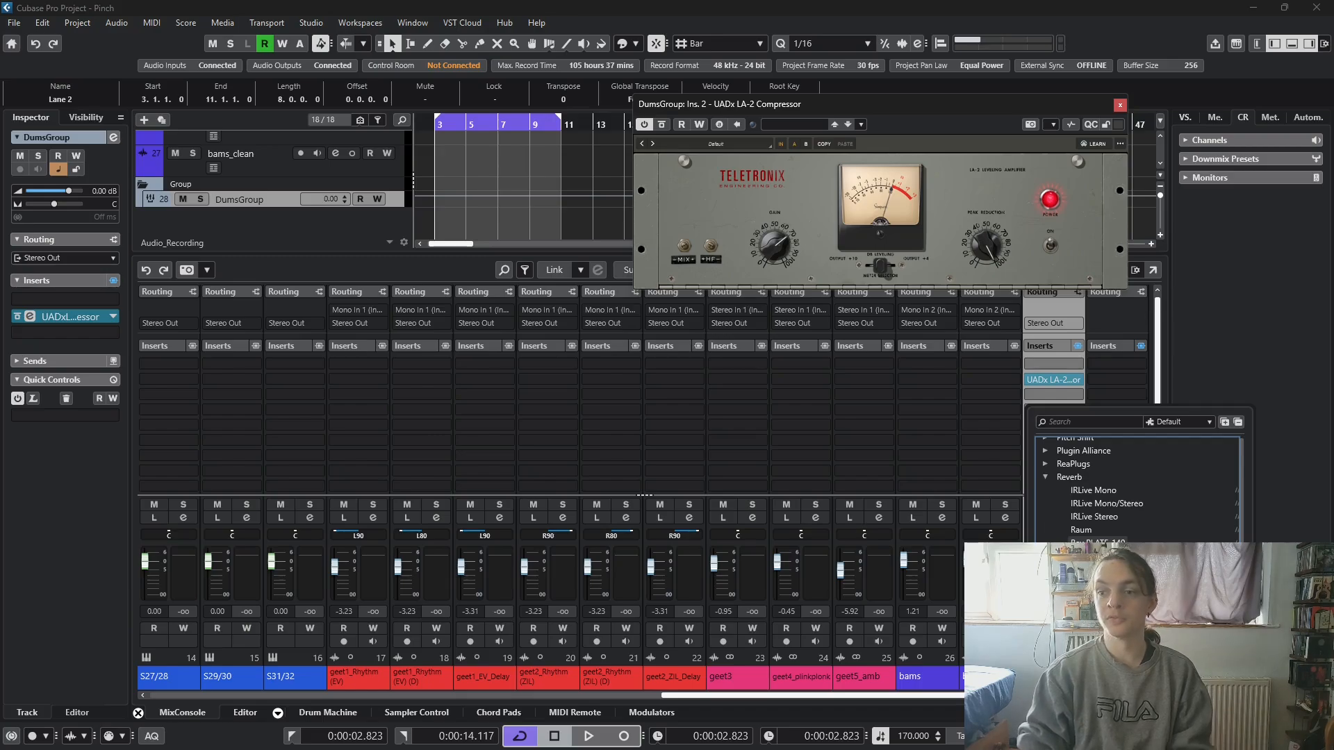
pyautogui.click(1098, 544)
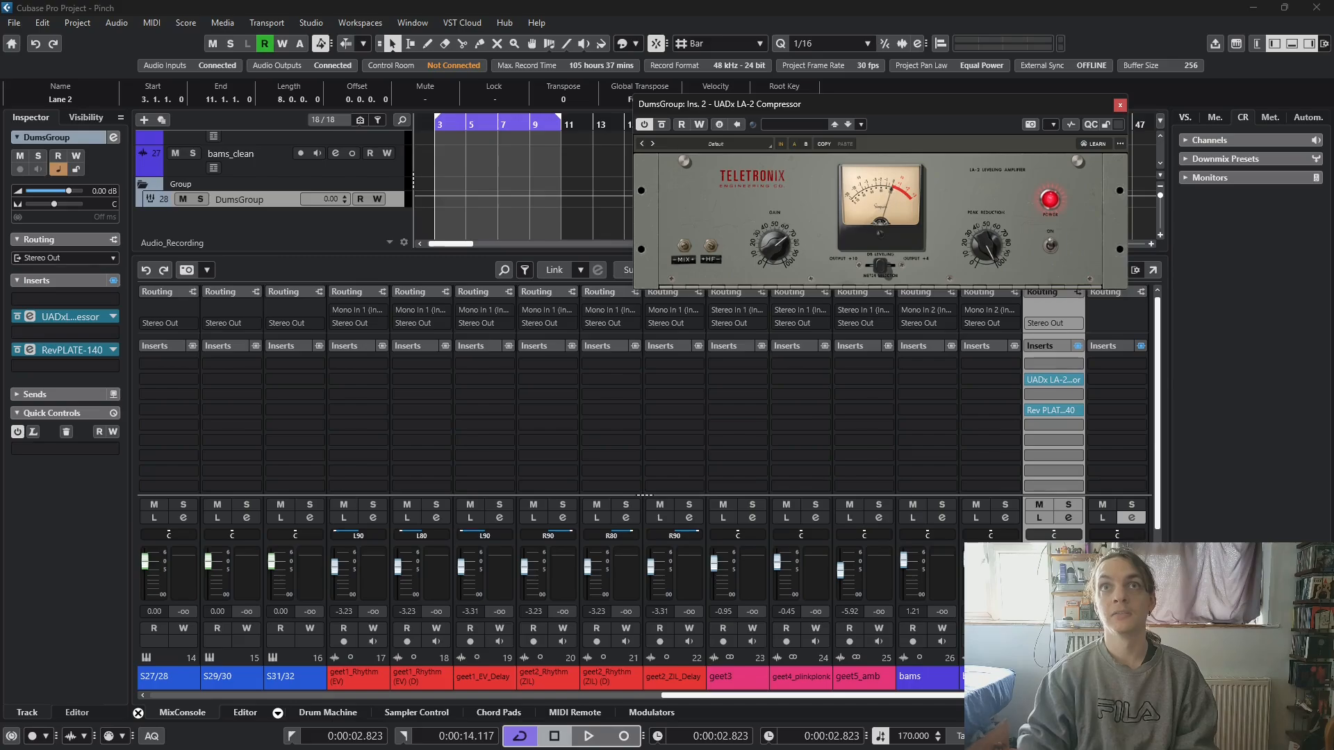
# - Toggle the Rev PLATE-140 power off and on, and place its window beside the compressor window
pyautogui.moveTo(732, 247); pyautogui.dragTo(743, 351)
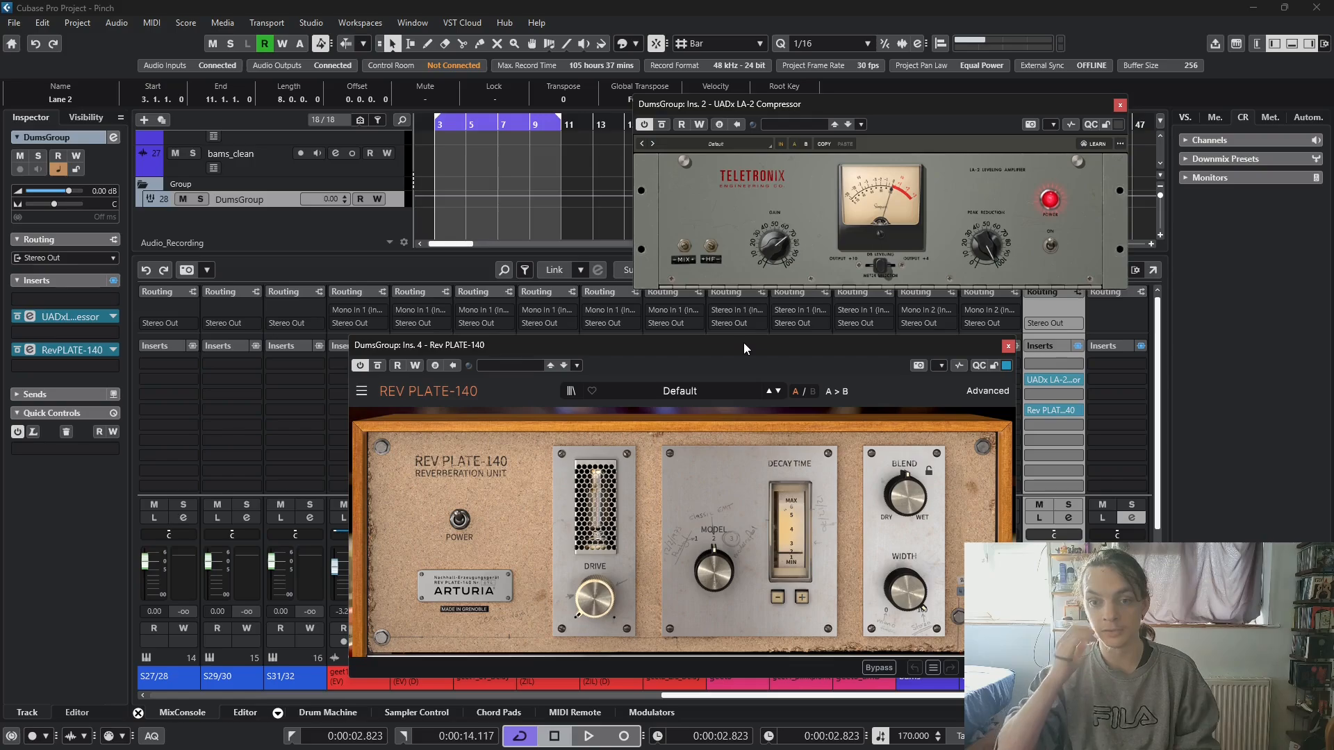
pyautogui.click(460, 522)
pyautogui.click(460, 522)
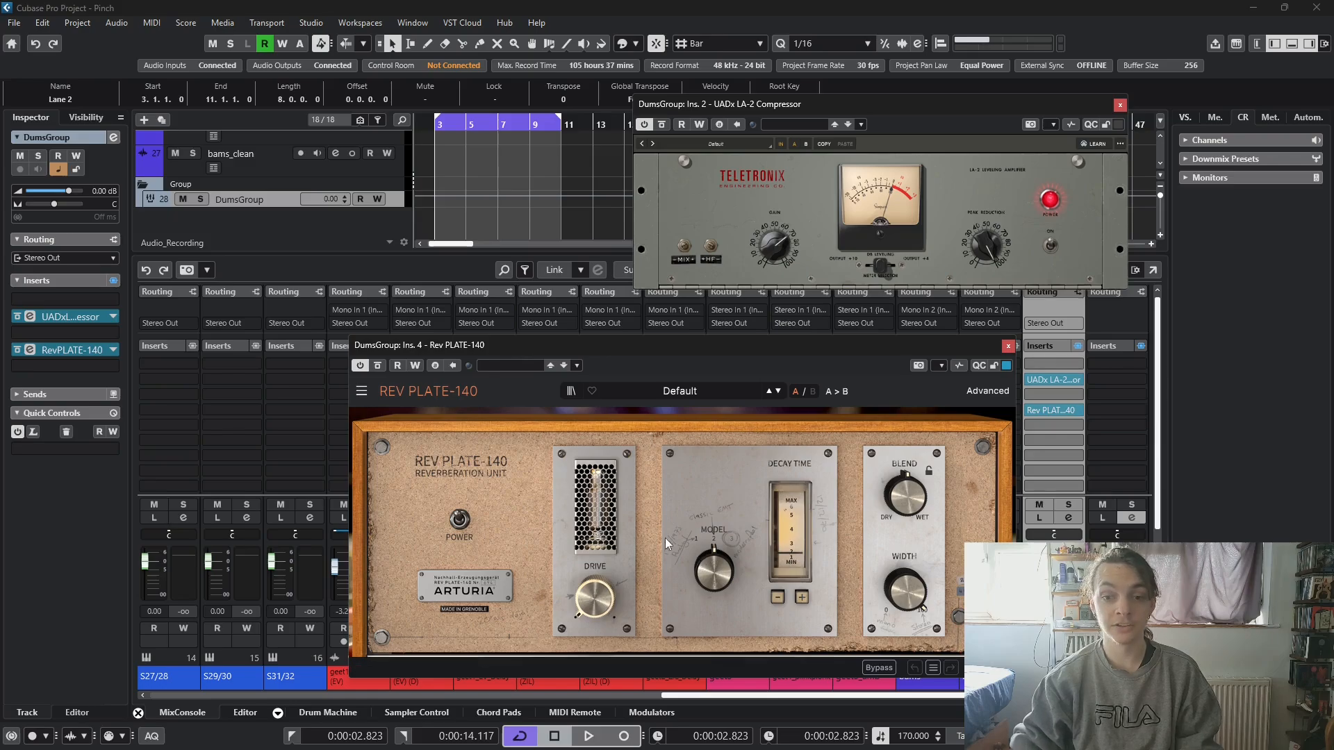
pyautogui.moveTo(692, 353); pyautogui.dragTo(335, 54)
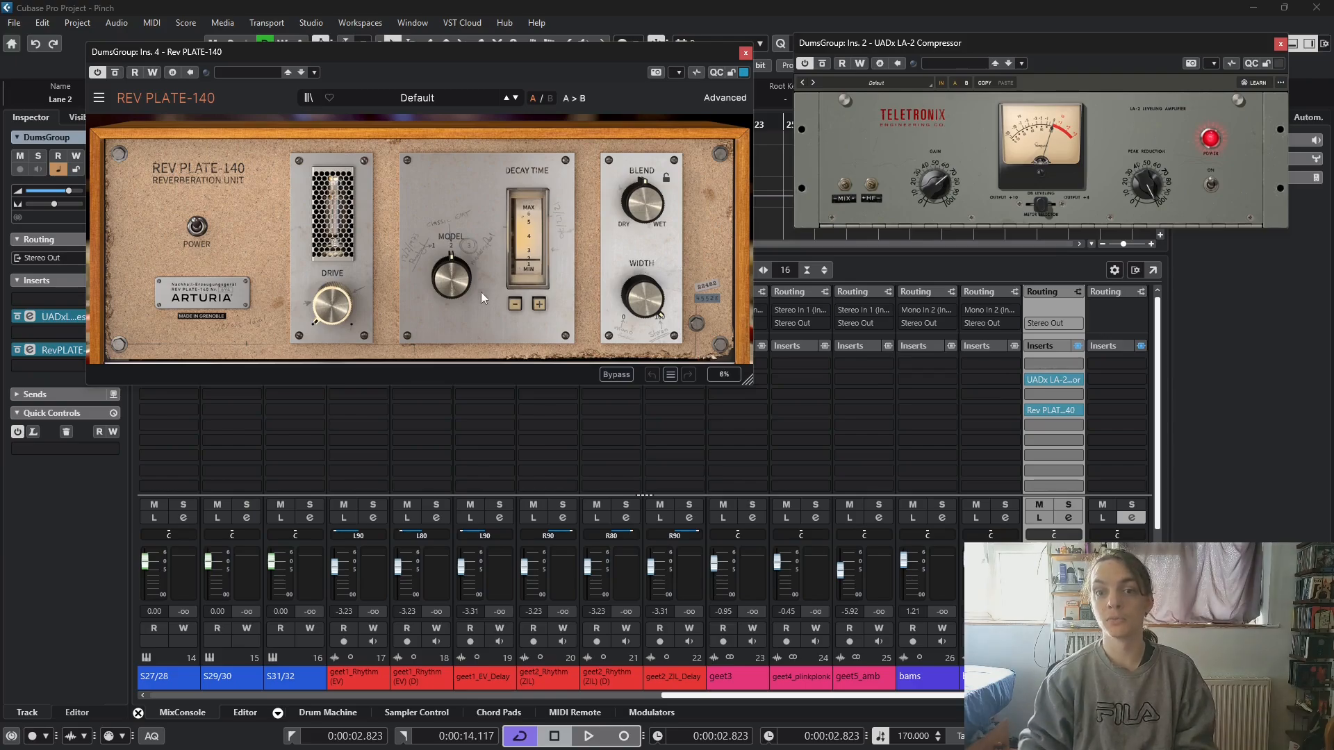
# - Play the loop and turn the Rev PLATE-140 Blend down toward dry, and stop playback
pyautogui.moveTo(334, 314)
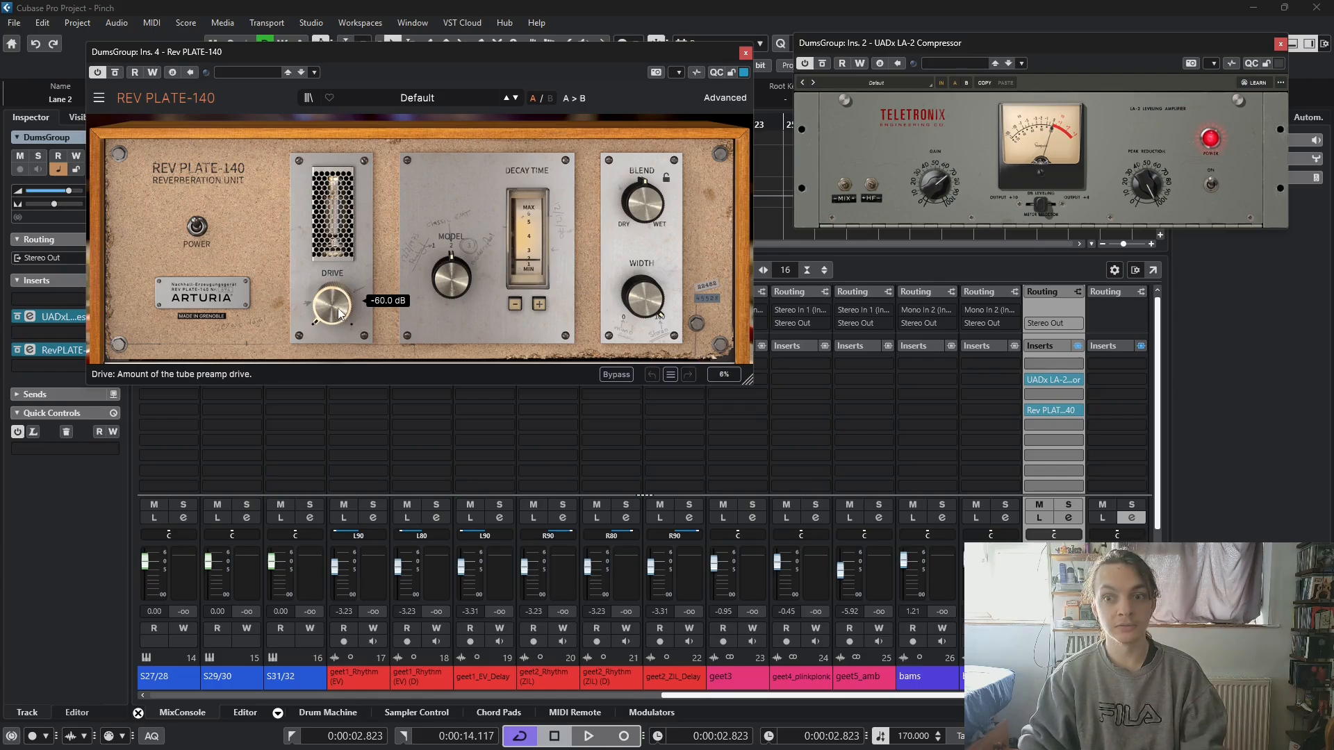
pyautogui.press('space')
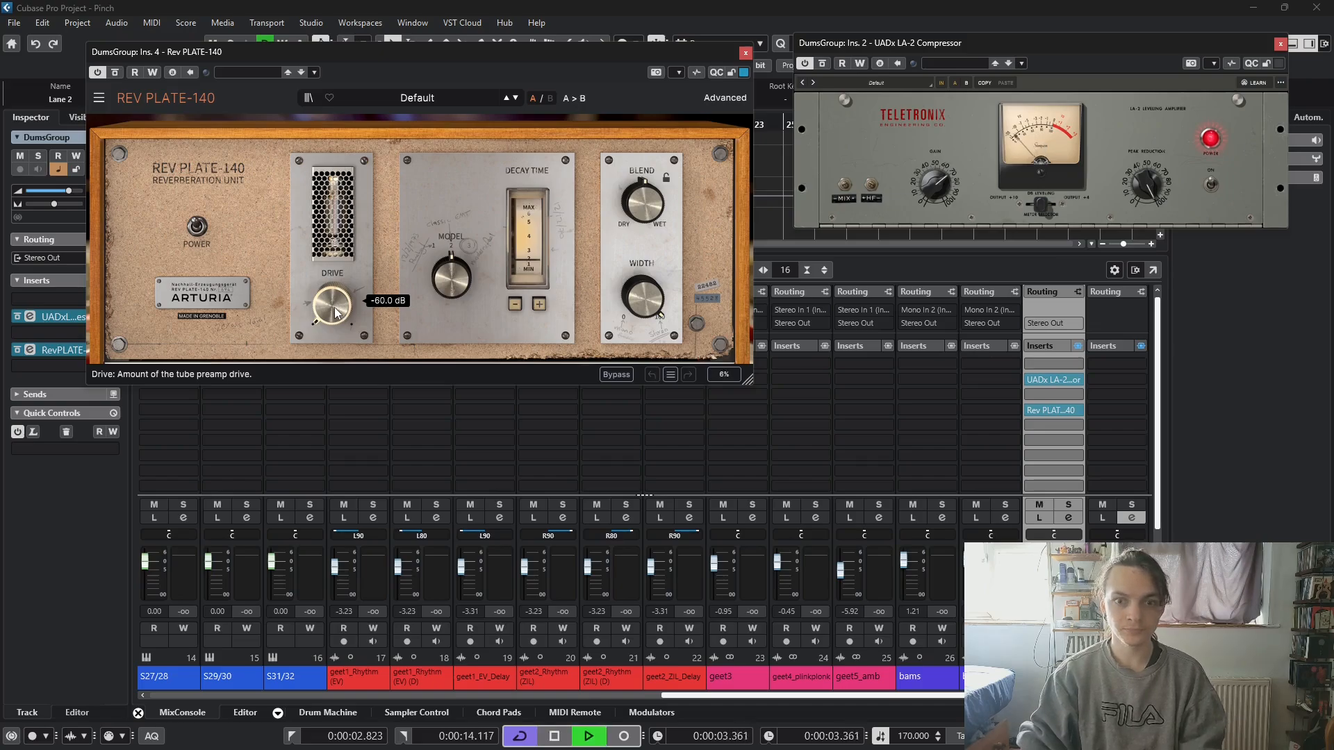
pyautogui.moveTo(644, 199); pyautogui.dragTo(644, 267)
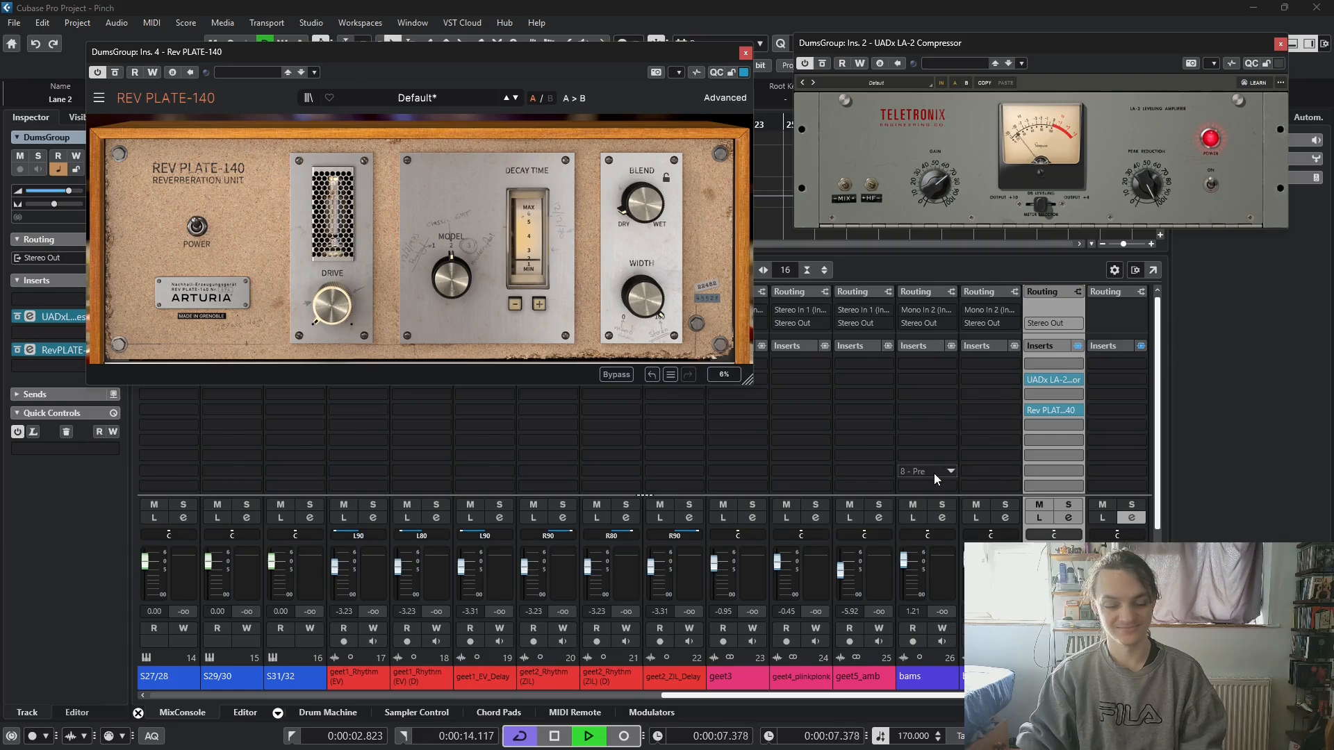
pyautogui.press('space')
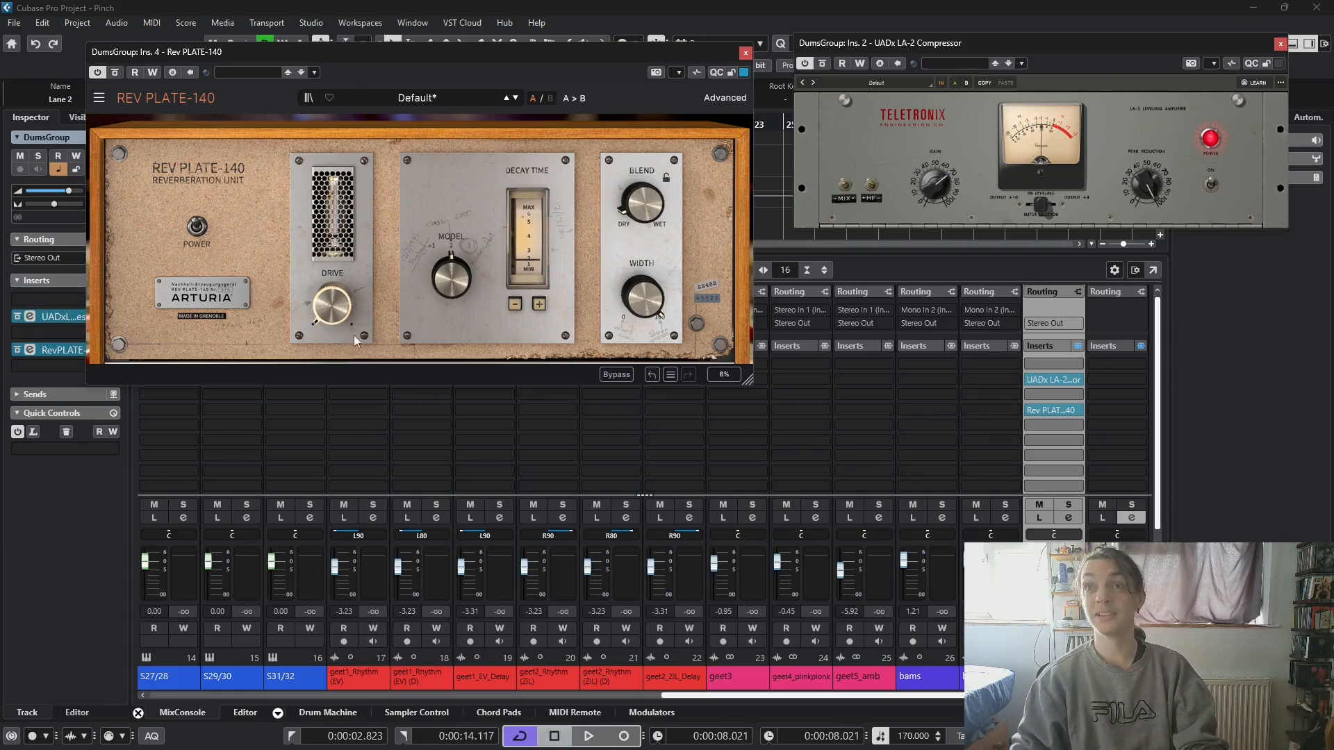
# - Lower the DumsGroup channel level and raise the reverb's Drive to 1.25 dB during loop playback
pyautogui.moveTo(1030, 561); pyautogui.dragTo(1030, 570)
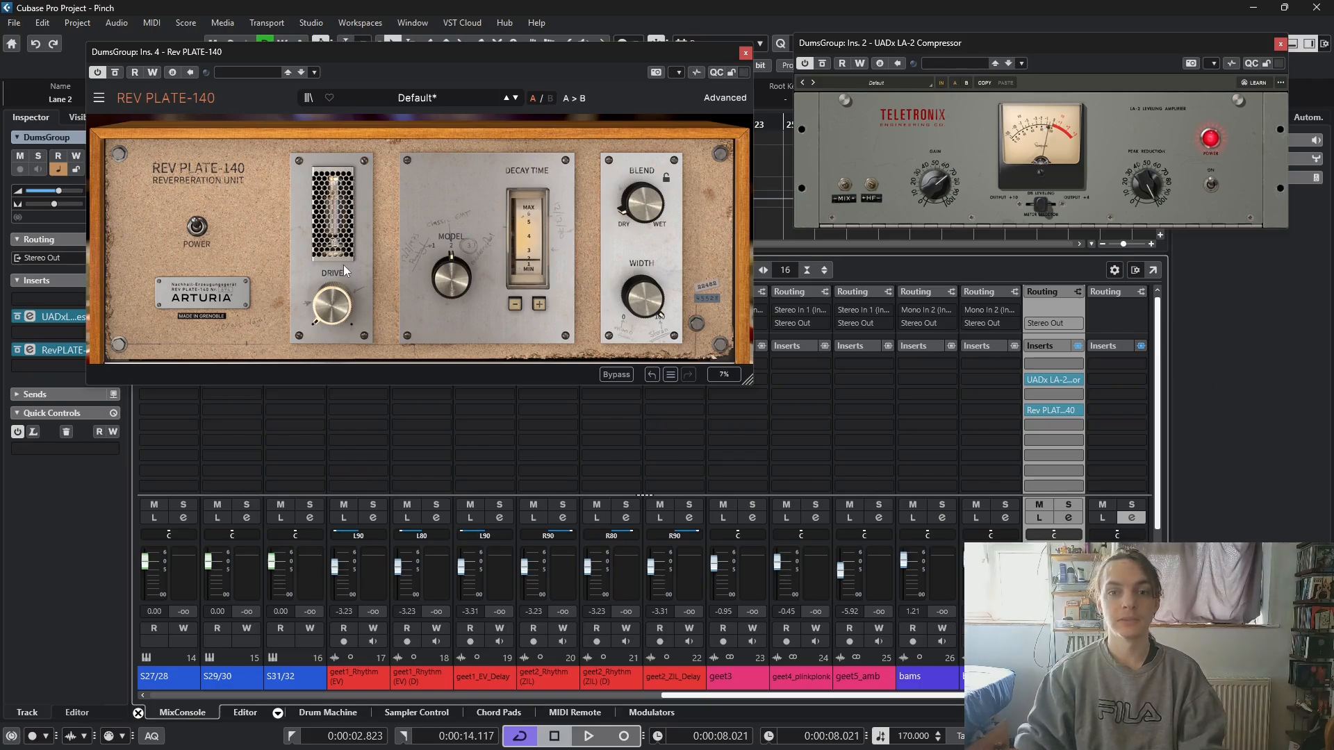
pyautogui.press('space')
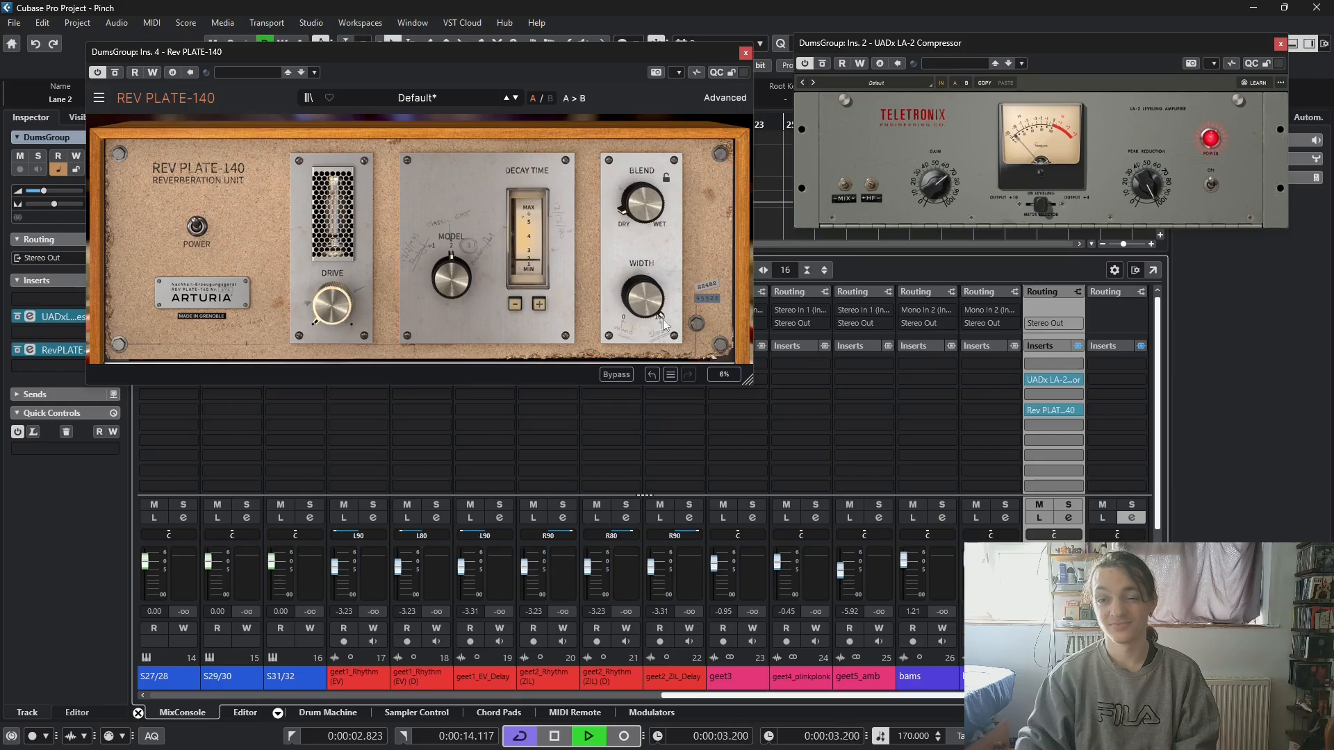
pyautogui.moveTo(332, 305); pyautogui.dragTo(332, 206)
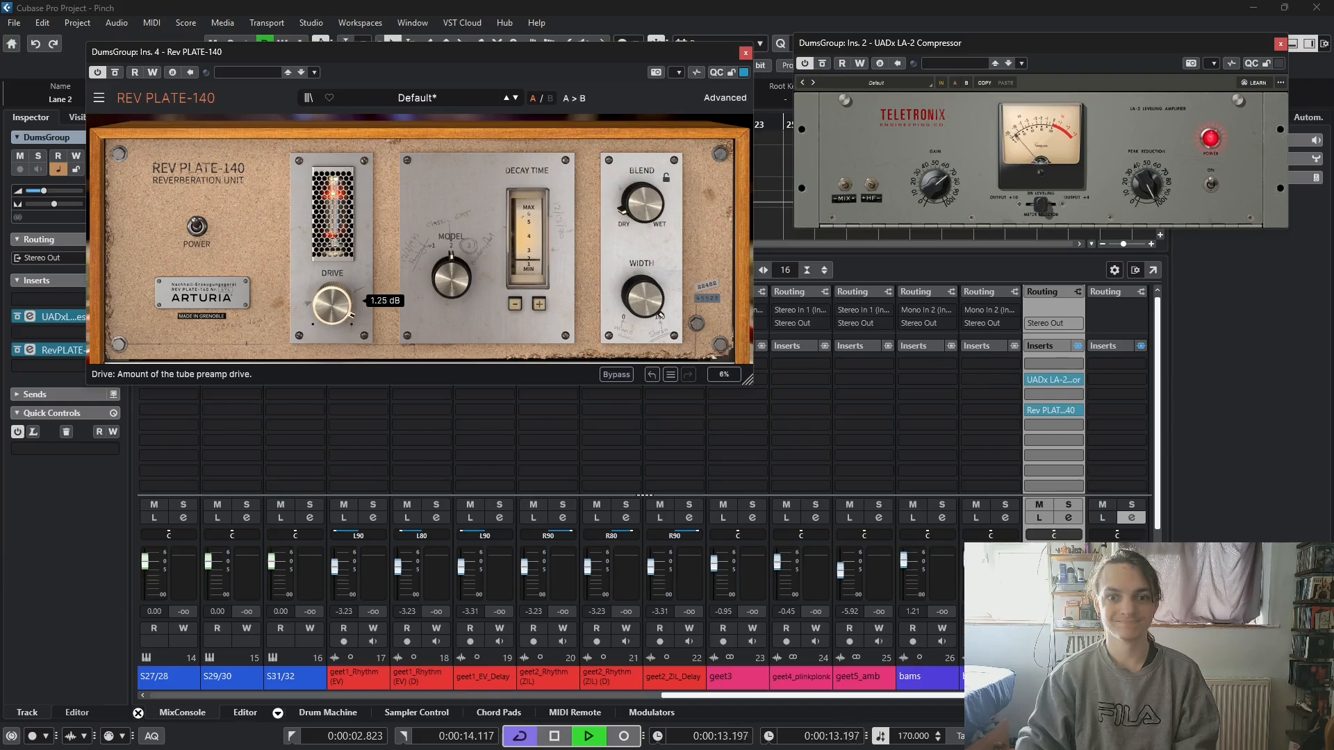
# - Raise the reverb's Decay Time and set its plate model to Punchy
pyautogui.moveTo(448, 273)
pyautogui.mouseDown()
pyautogui.moveTo(448, 255)
pyautogui.moveTo(448, 267)
pyautogui.mouseUp()
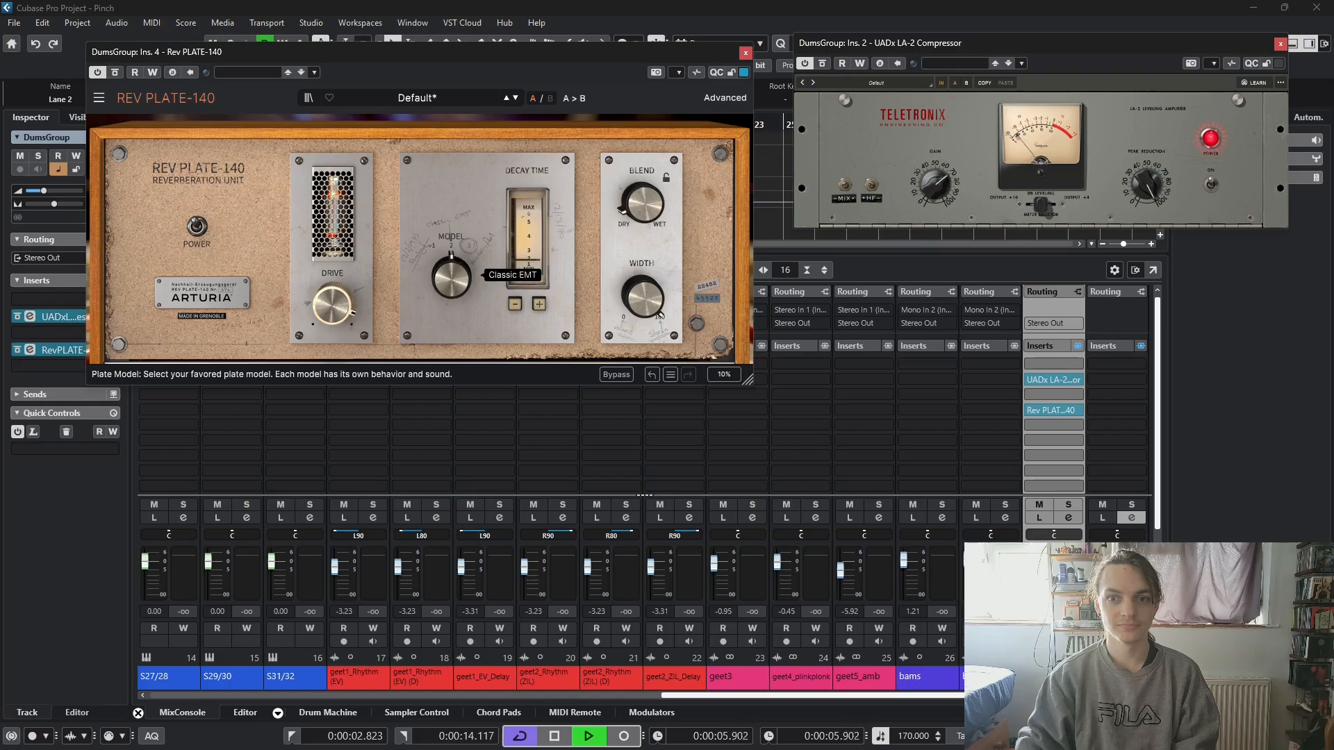
pyautogui.moveTo(528, 260); pyautogui.dragTo(528, 228)
pyautogui.moveTo(455, 284)
pyautogui.moveTo(455, 285)
pyautogui.mouseDown()
pyautogui.moveTo(455, 273)
pyautogui.moveTo(455, 286)
pyautogui.mouseUp()
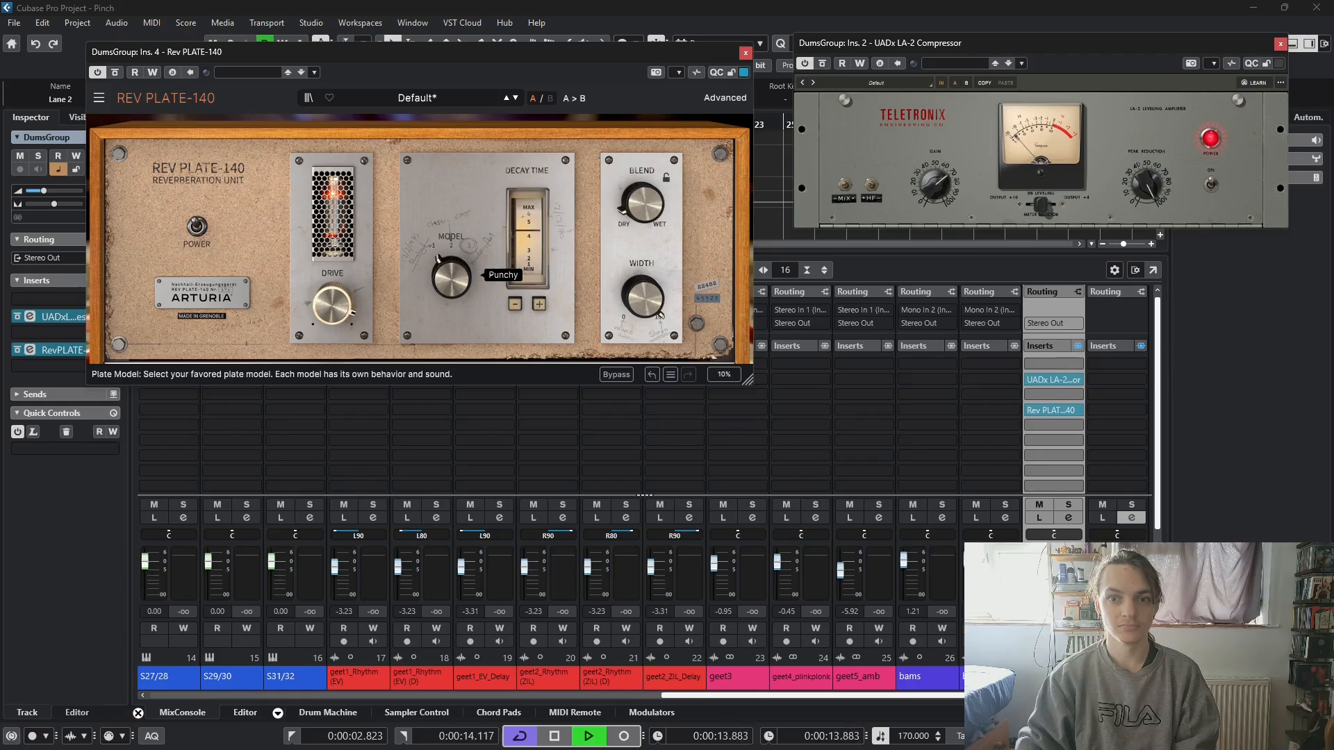
# - Raise the reverb's Blend slightly and compare the drums with the reverb bypassed and active
pyautogui.moveTo(649, 202)
pyautogui.mouseDown()
pyautogui.moveTo(649, 180)
pyautogui.moveTo(649, 194)
pyautogui.mouseUp()
pyautogui.click(116, 73)
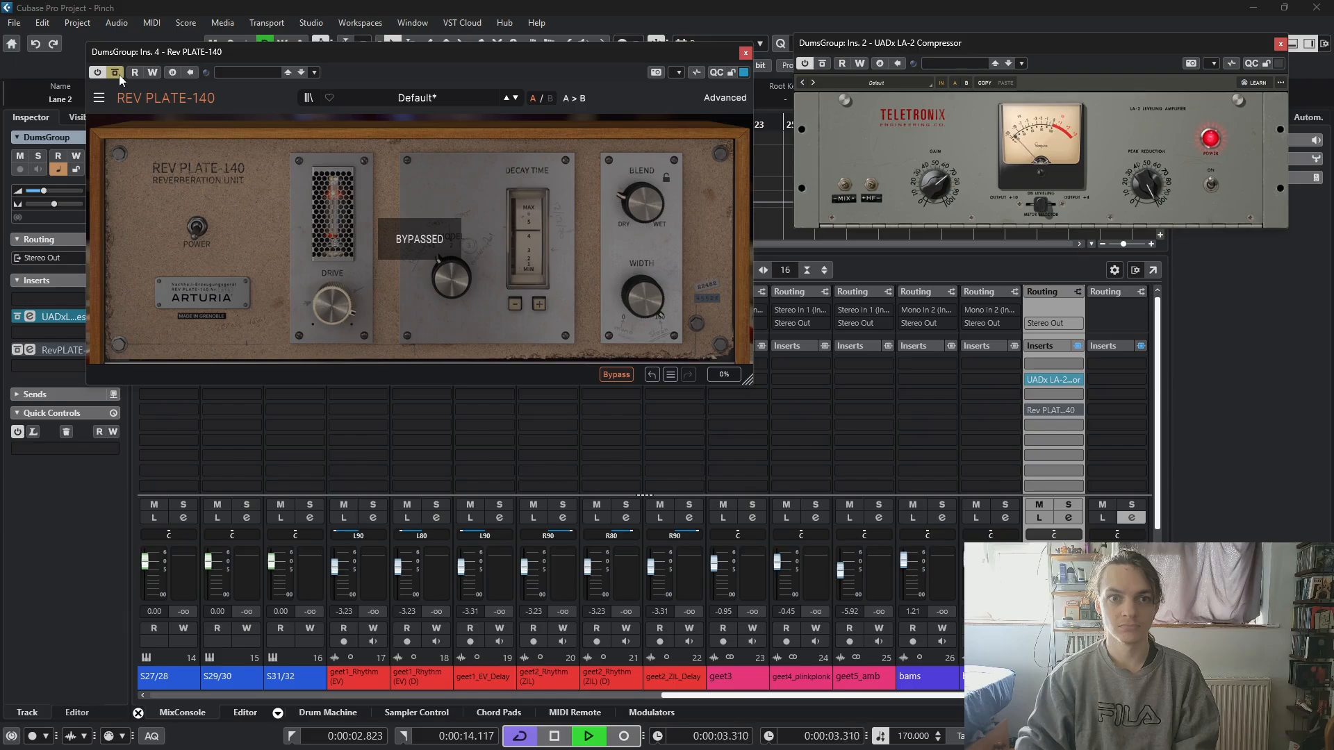
pyautogui.click(117, 73)
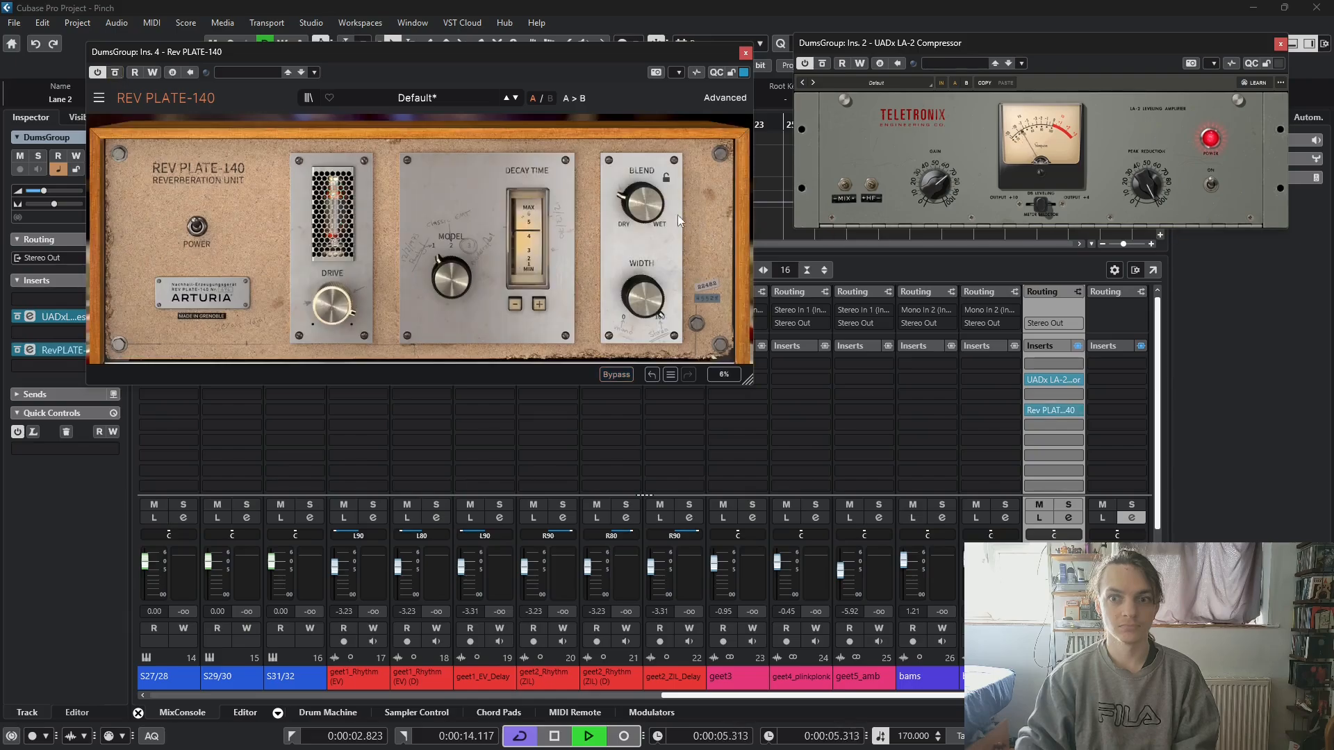
# - Try the reverb at minimum Width and a Blend of 1.00, turn Blend back toward dry, and set the plate model to Modern
pyautogui.moveTo(644, 308); pyautogui.dragTo(643, 431)
pyautogui.moveTo(644, 199); pyautogui.dragTo(644, 102)
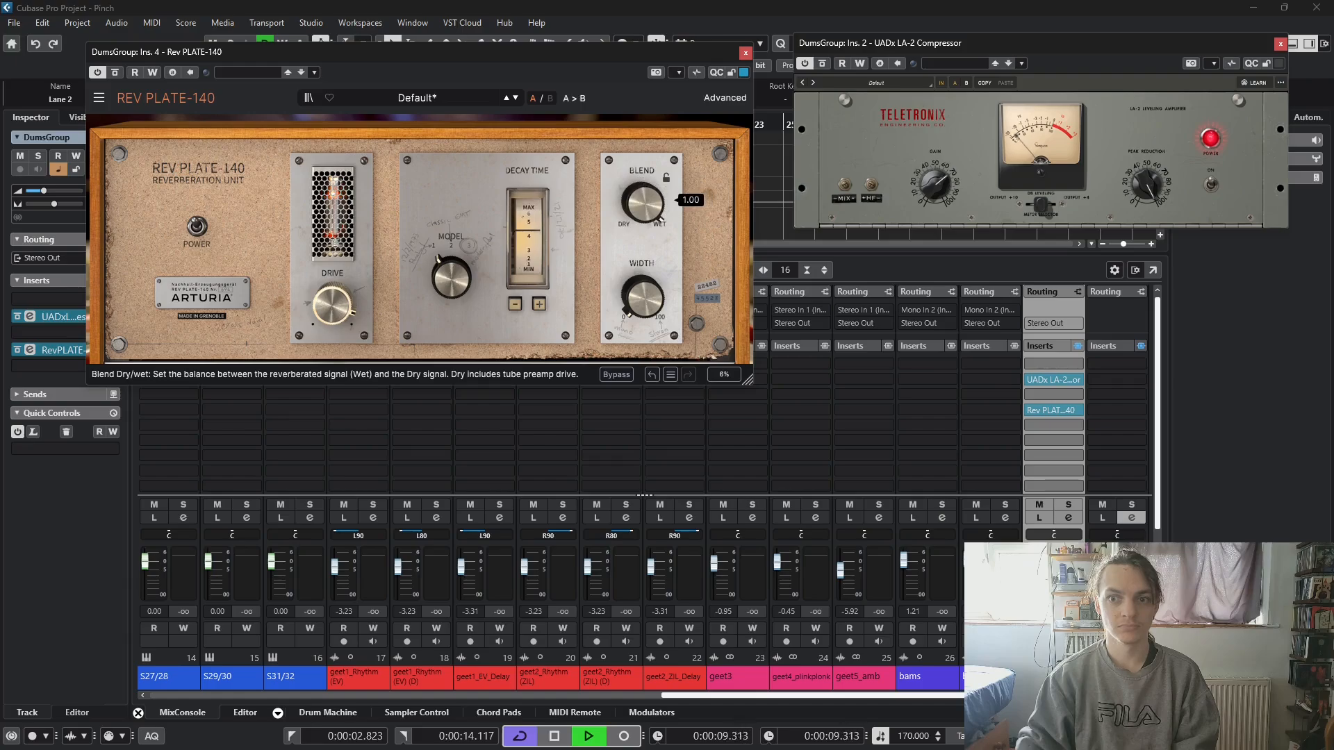
pyautogui.moveTo(664, 221); pyautogui.dragTo(664, 316)
pyautogui.moveTo(450, 276); pyautogui.dragTo(448, 273)
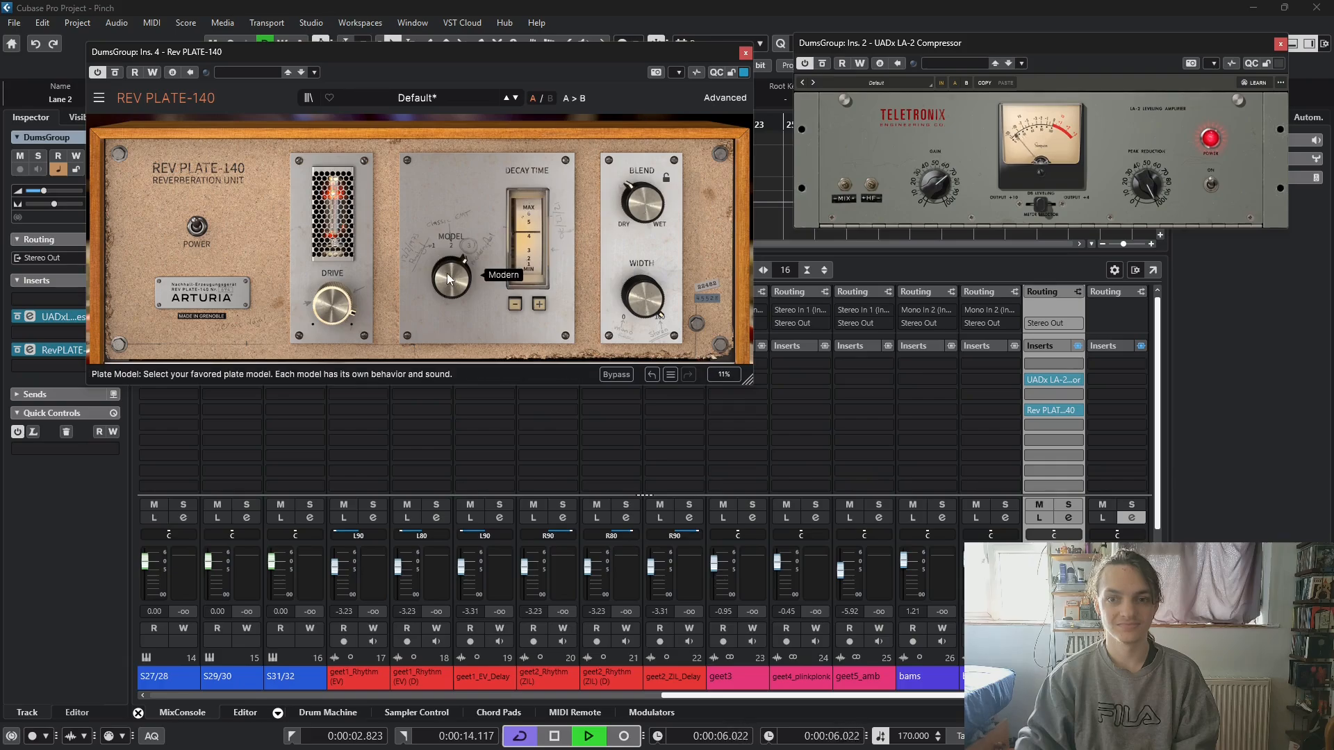
# - Try the Classic EMT plate model, raise the reverb's Decay Time and switch the plate model to position 1 during loop playback
pyautogui.moveTo(523, 239); pyautogui.dragTo(458, 286)
pyautogui.moveTo(543, 252); pyautogui.dragTo(544, 238)
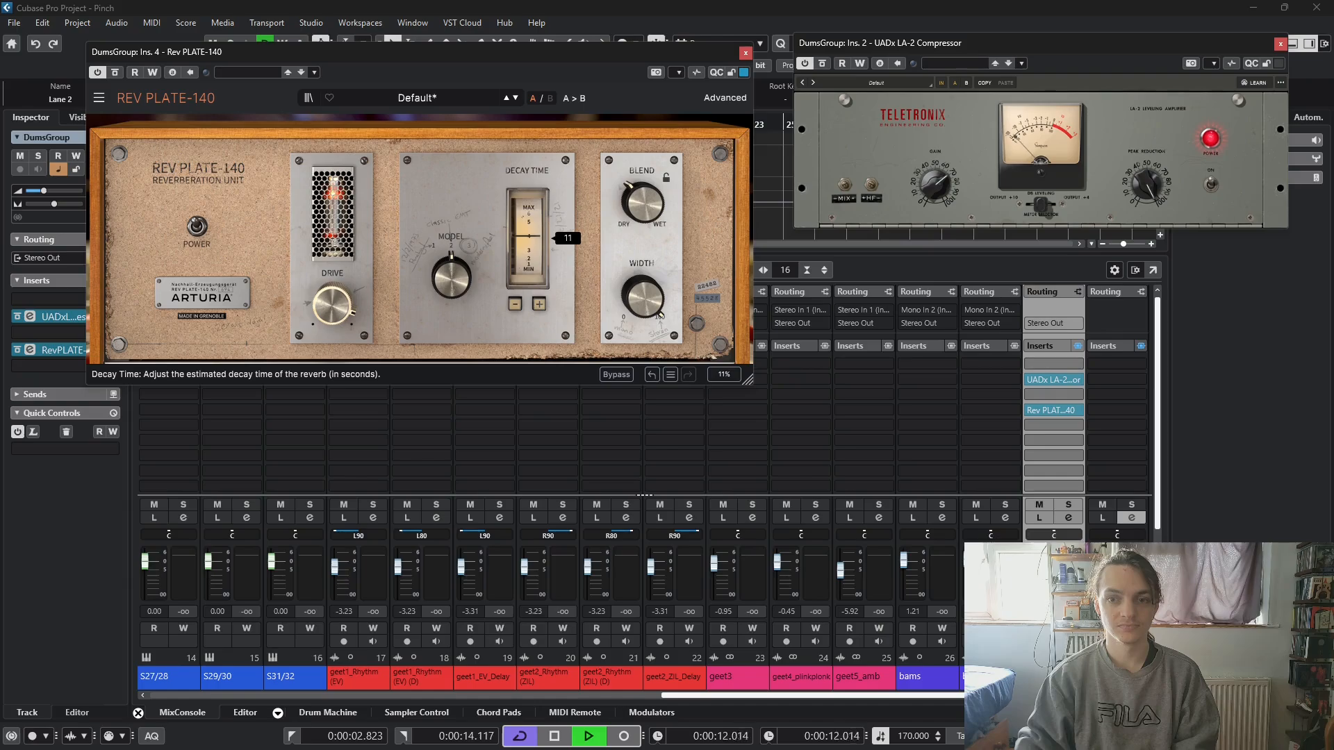
pyautogui.moveTo(458, 280)
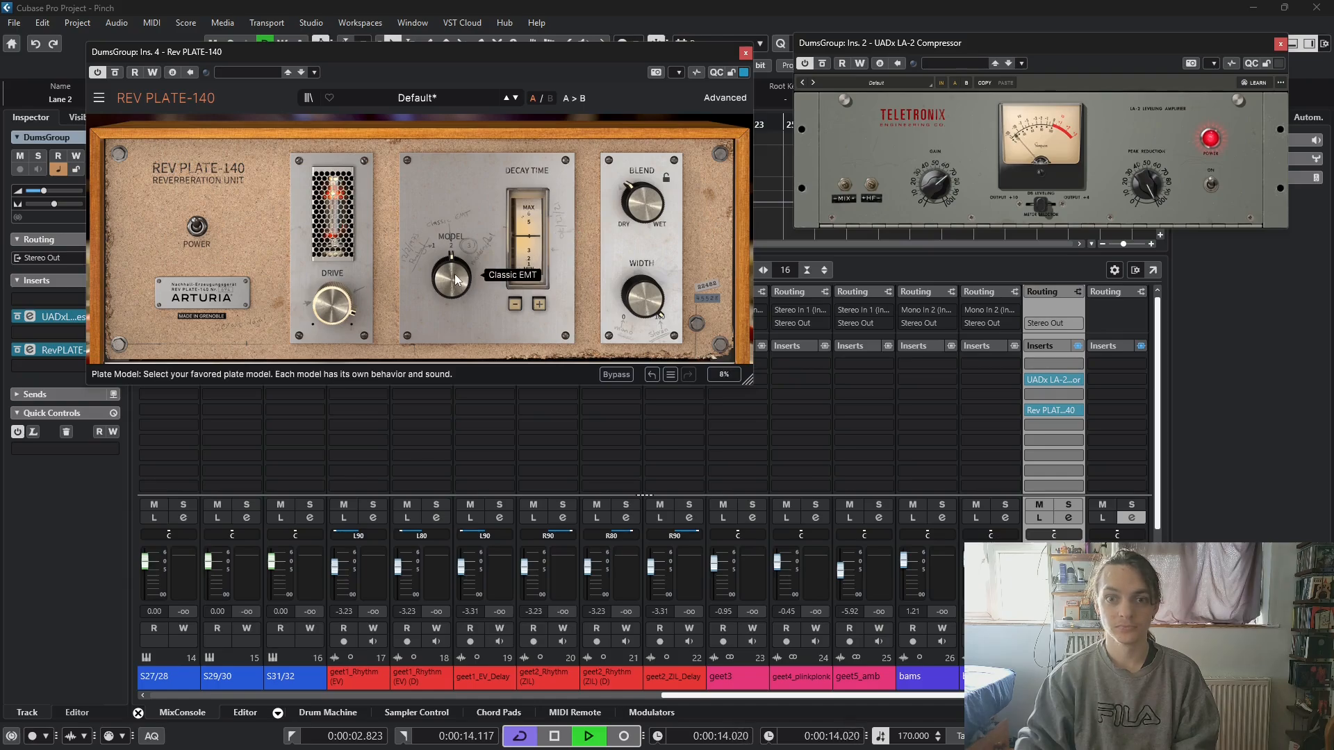
pyautogui.moveTo(536, 247)
pyautogui.moveTo(536, 247); pyautogui.dragTo(537, 242)
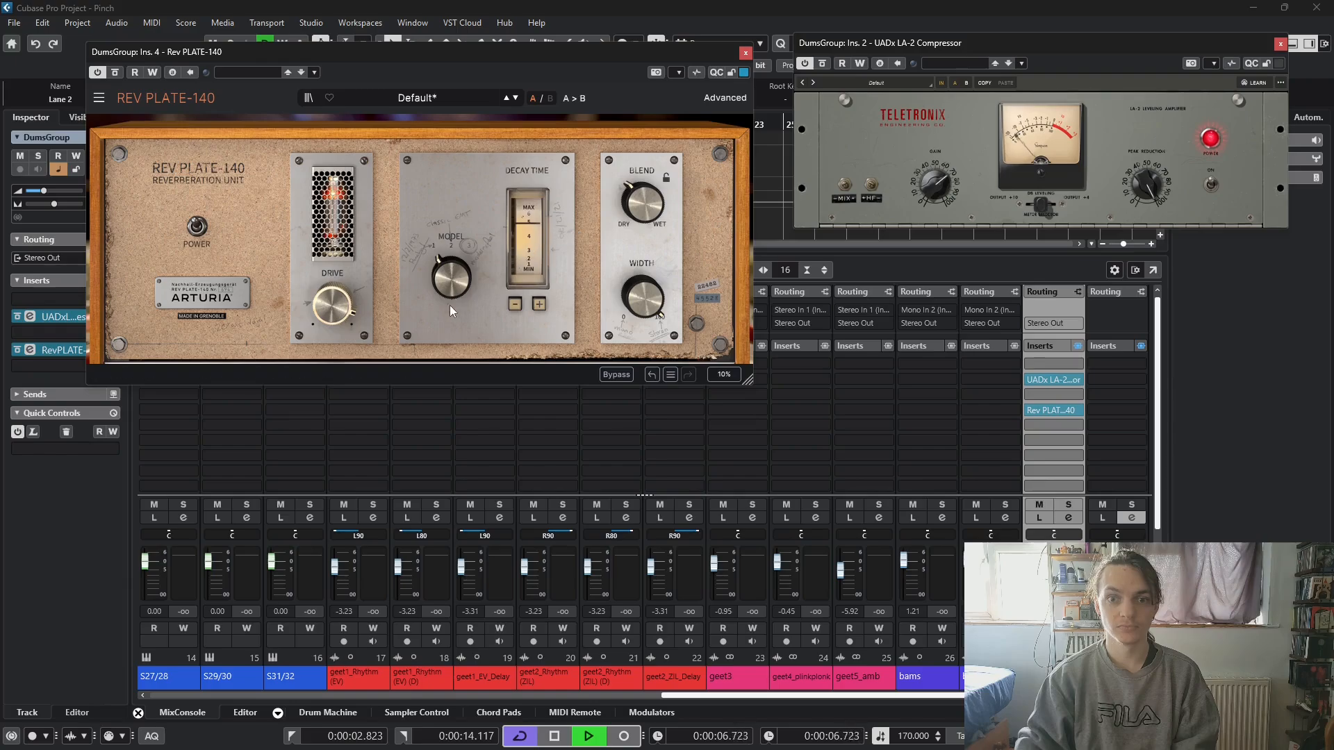
pyautogui.moveTo(331, 305)
pyautogui.press('space')
pyautogui.moveTo(452, 293)
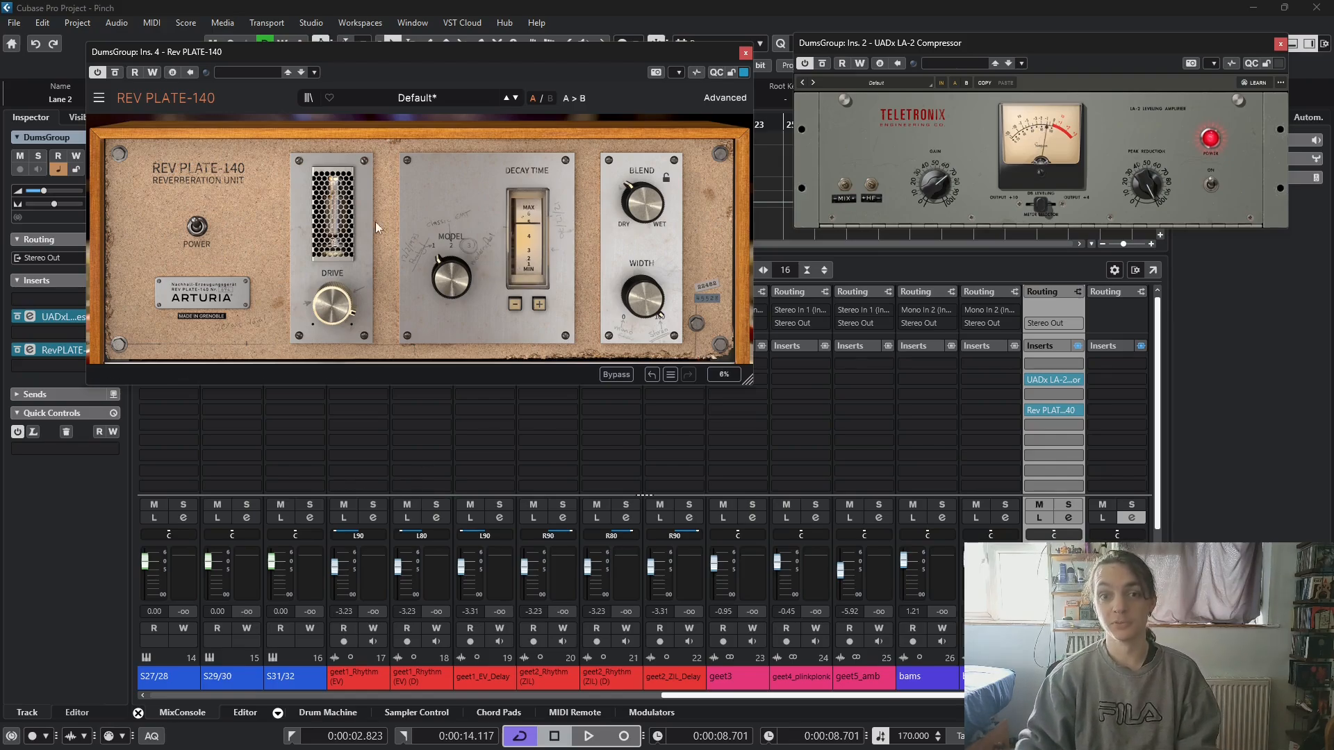
# - Show the reverb's advanced pre-delay, HP filter, modulation and post-equalizer controls and hide them again
pyautogui.moveTo(330, 301)
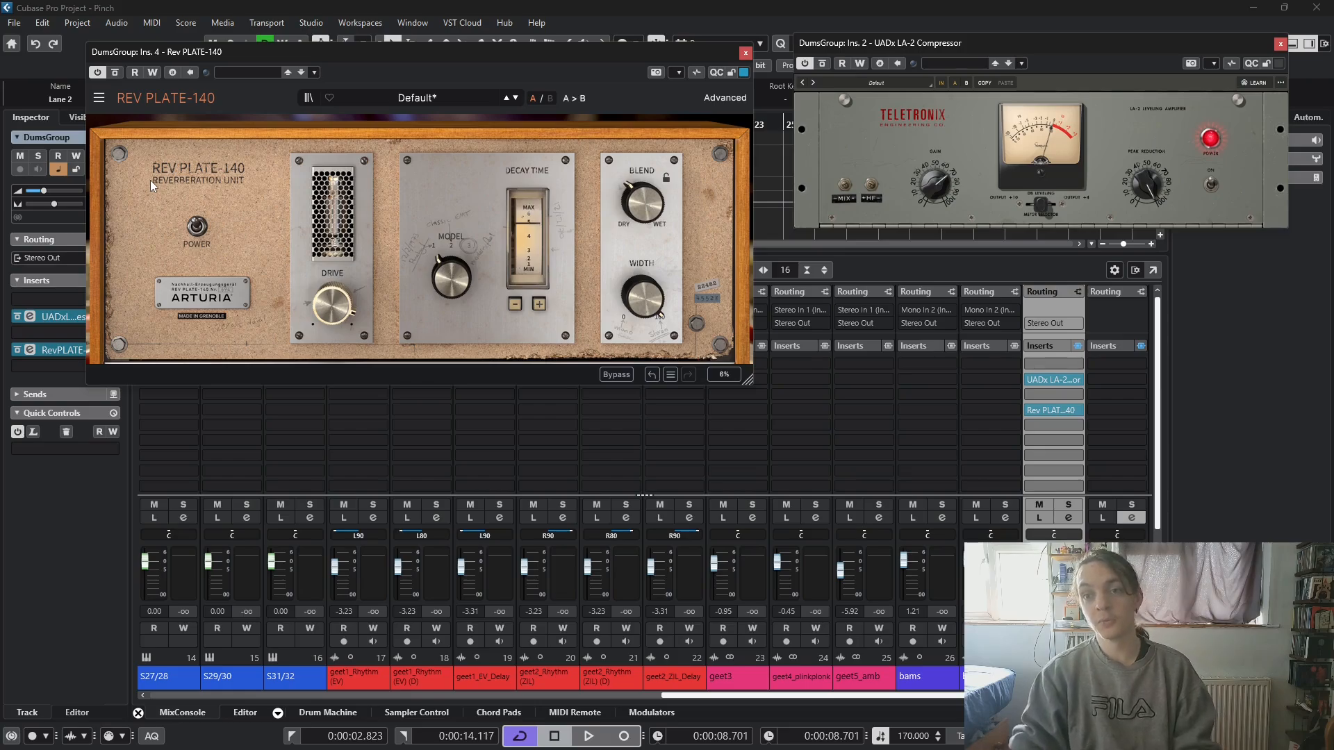
pyautogui.moveTo(639, 203)
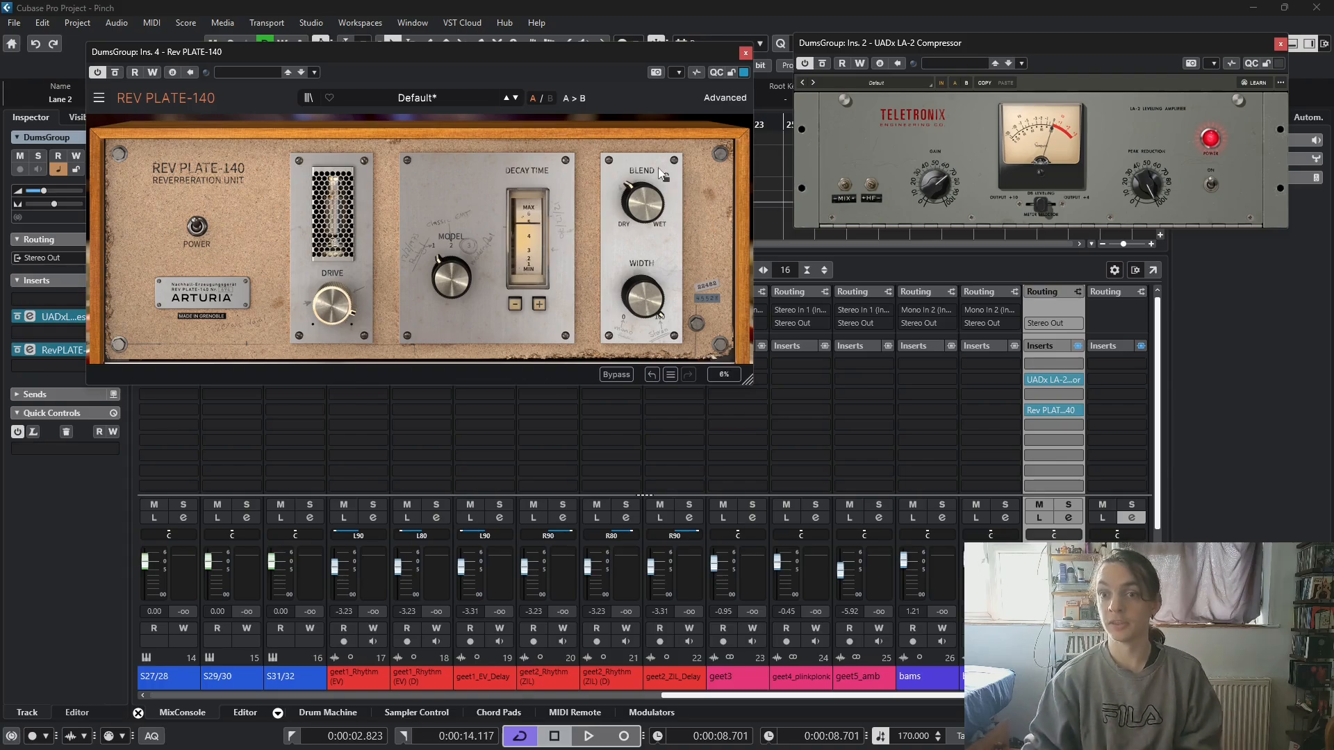
pyautogui.click(715, 104)
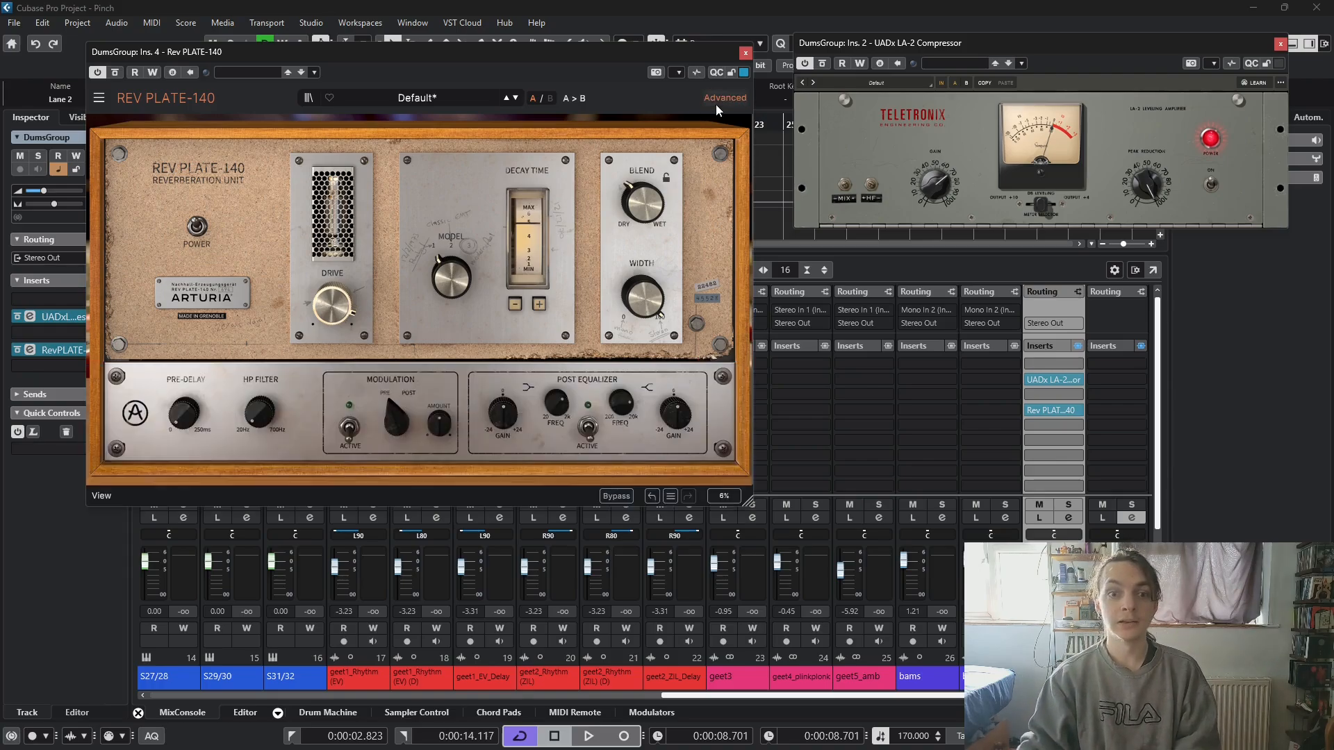
pyautogui.click(715, 104)
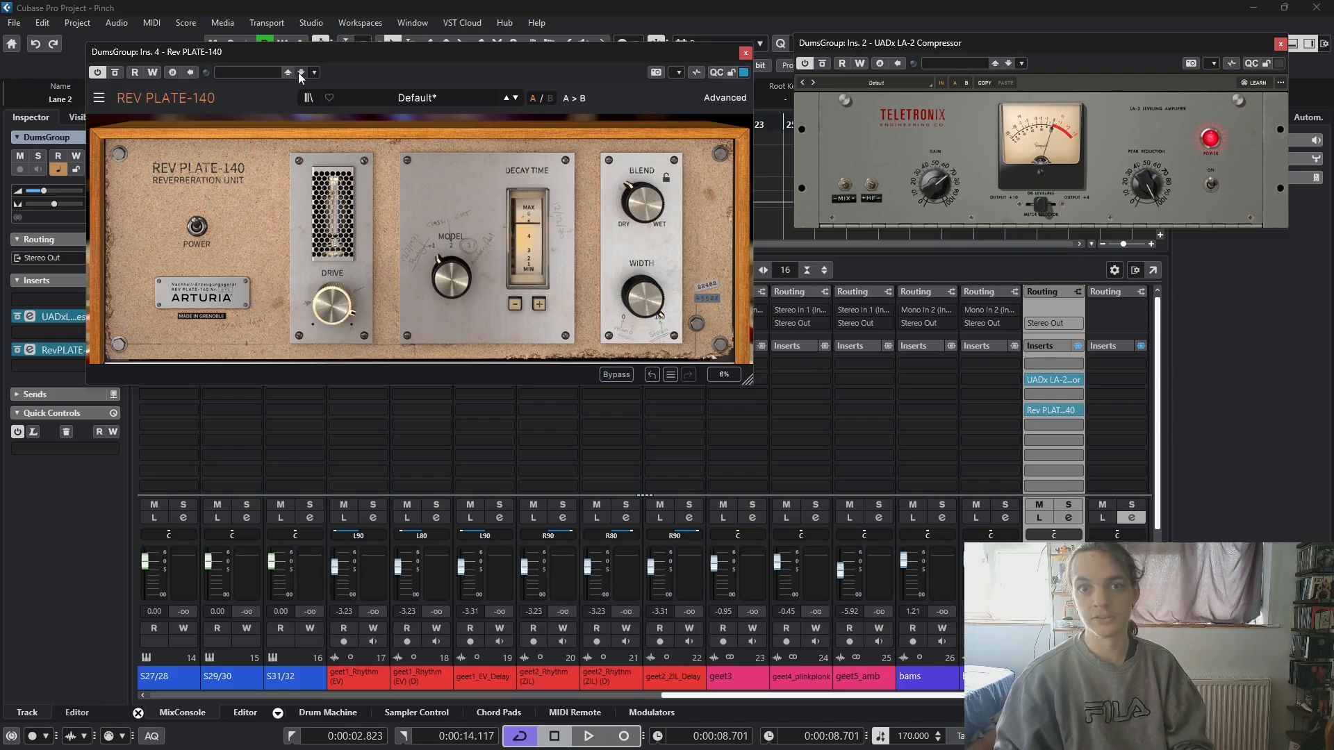
# - Reposition the reverb window and play the drum loop to listen to the current reverb settings
pyautogui.moveTo(311, 63); pyautogui.dragTo(239, 53)
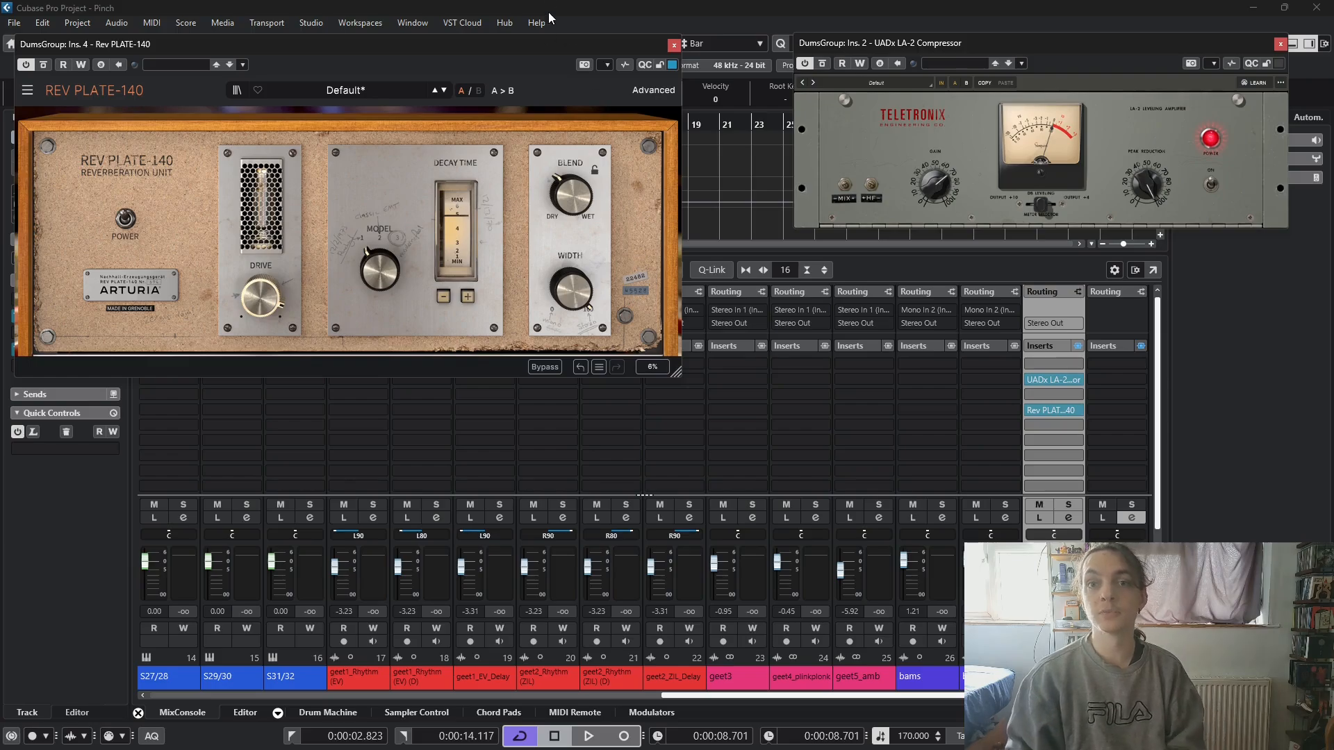
pyautogui.moveTo(542, 48); pyautogui.dragTo(552, 44)
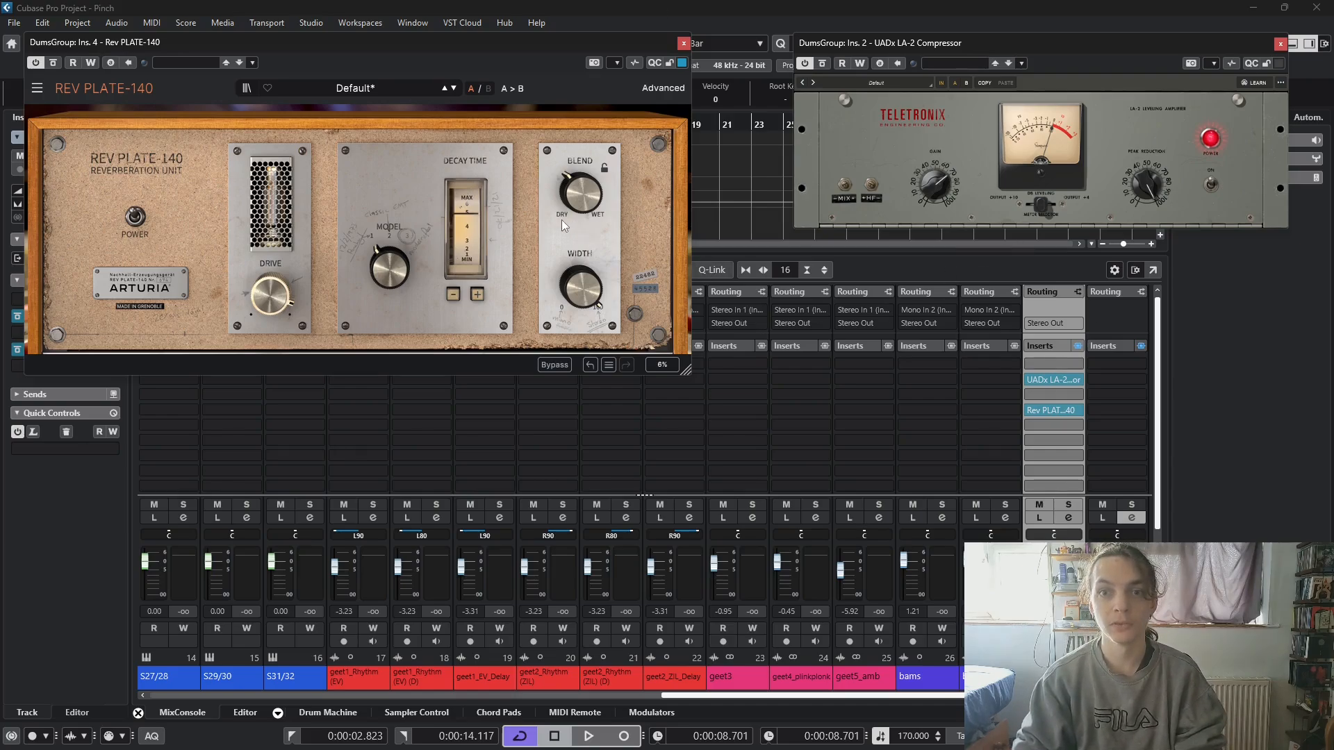
pyautogui.press('space')
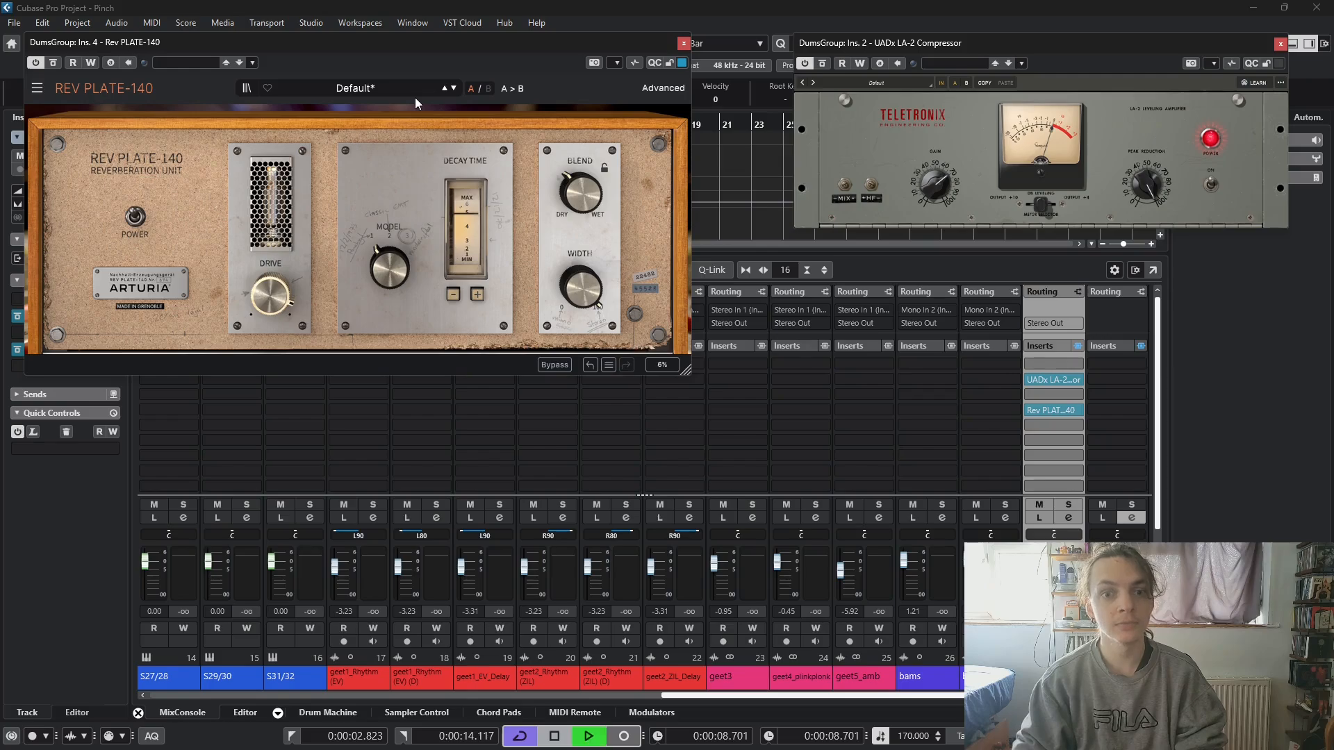
pyautogui.moveTo(415, 49); pyautogui.dragTo(498, 66)
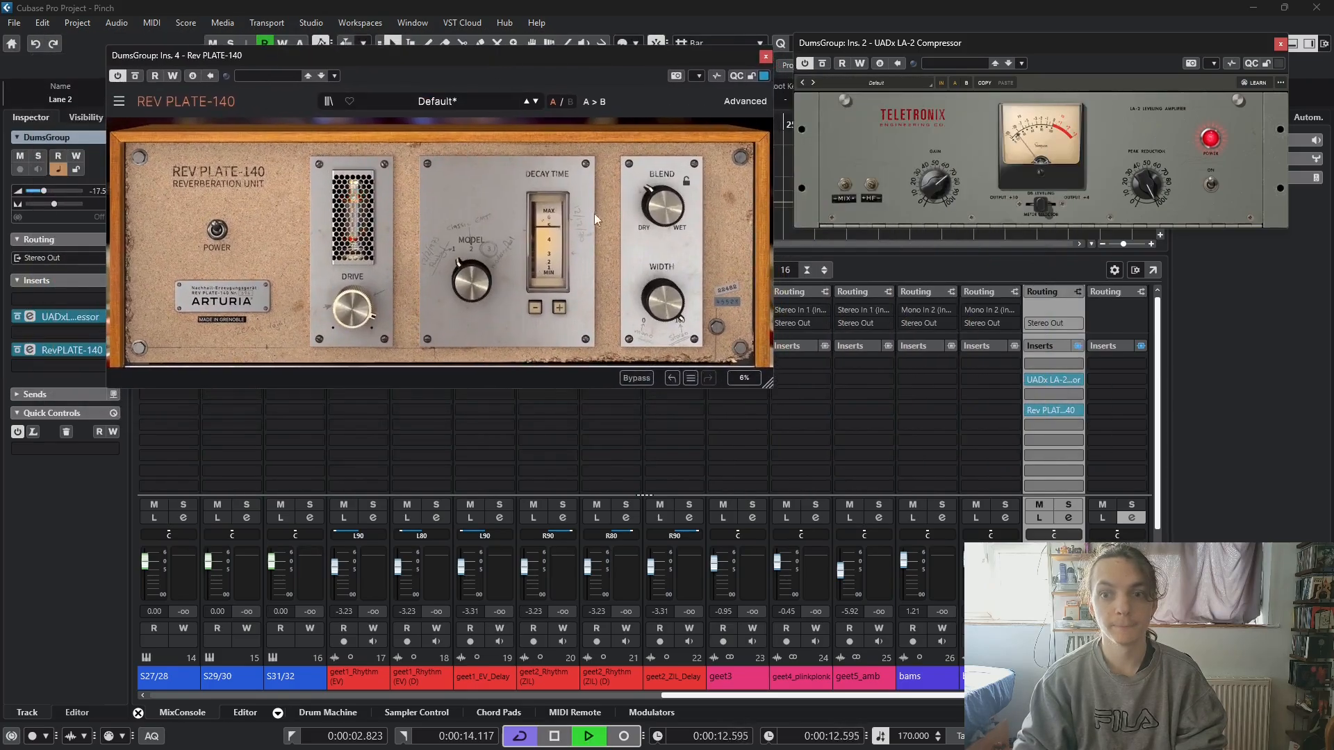
pyautogui.moveTo(677, 299)
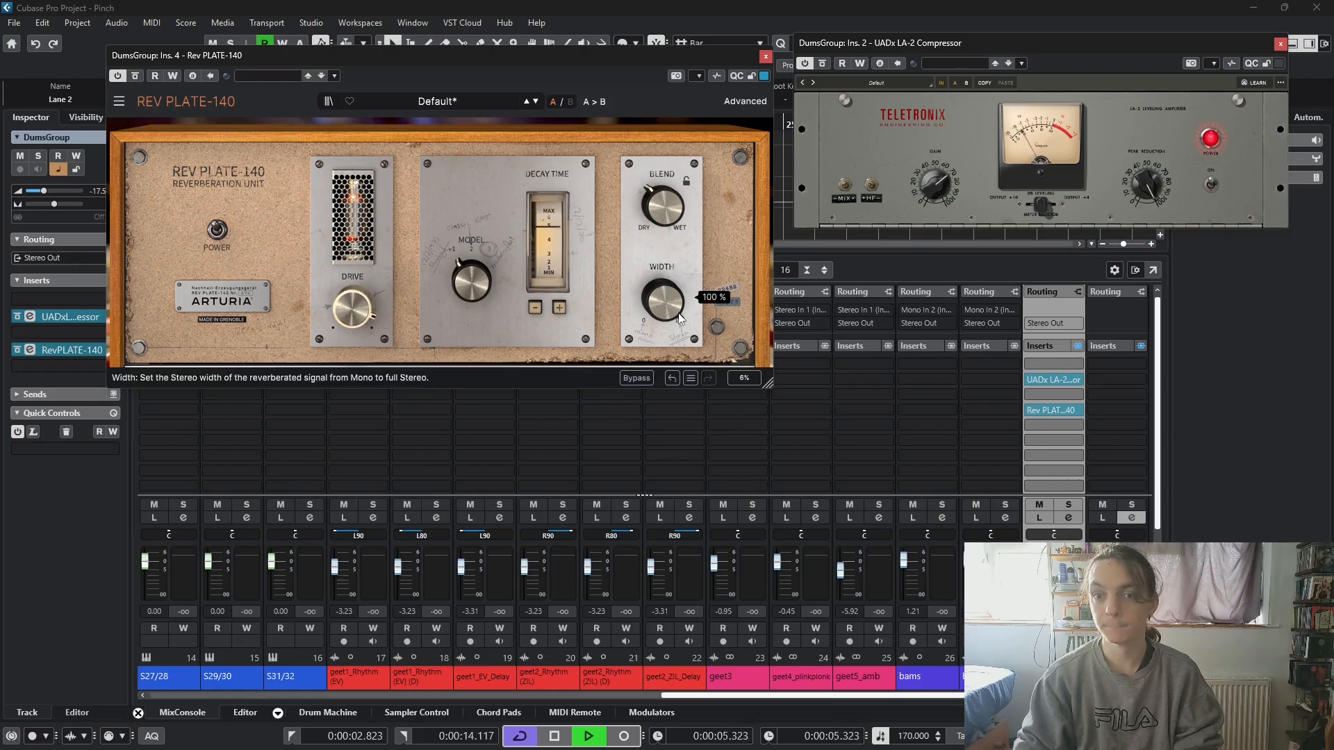
pyautogui.press('space')
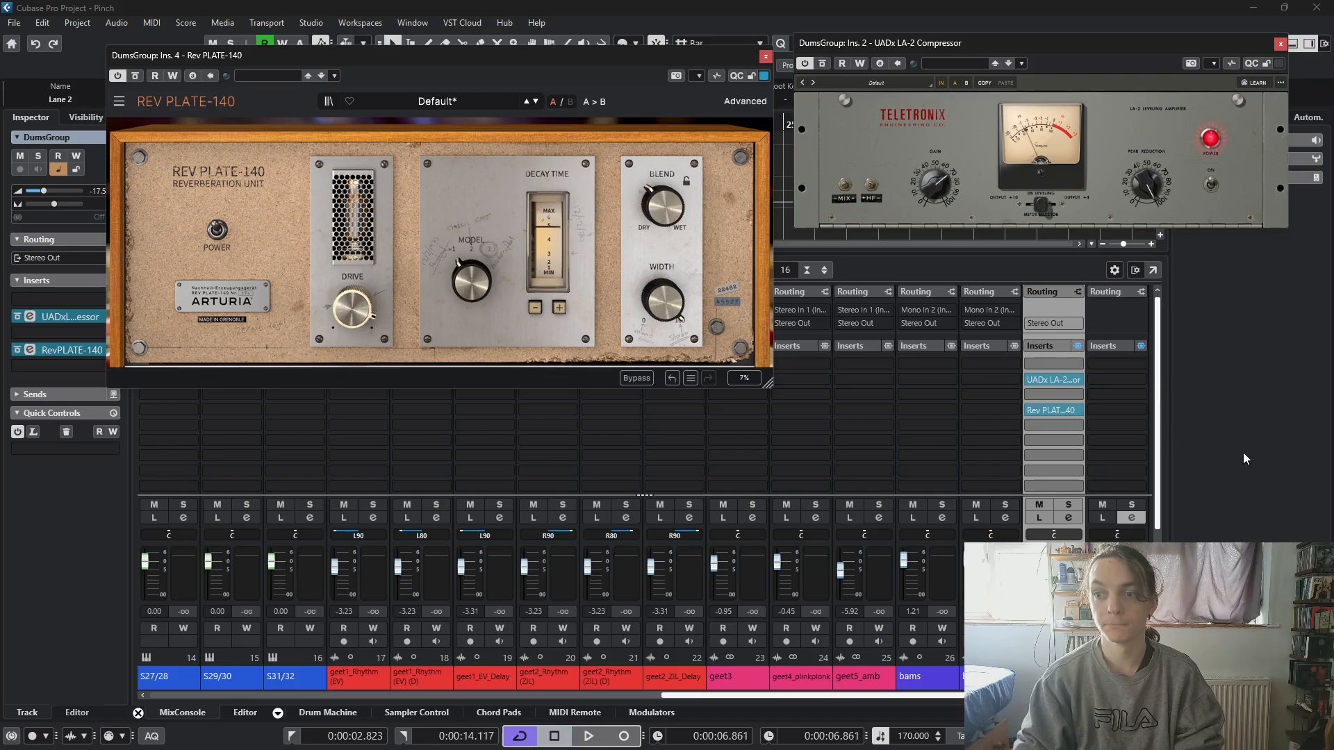
# - Insert the Bitcrusher effect in the sixth insert slot of the DumsGroup channel
pyautogui.click(1053, 441)
pyautogui.click(1075, 545)
pyautogui.scroll(-5, 1075, 545)
pyautogui.scroll(5, 1074, 546)
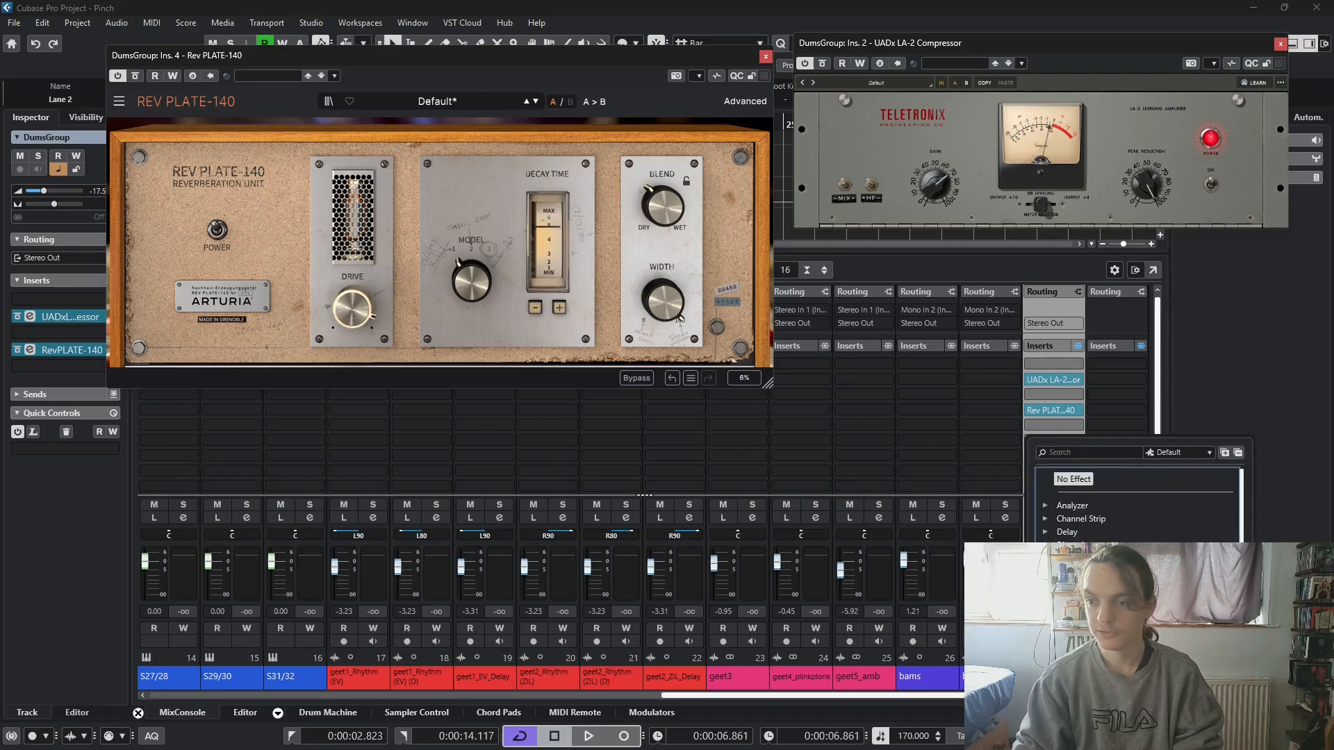
pyautogui.click(1083, 572)
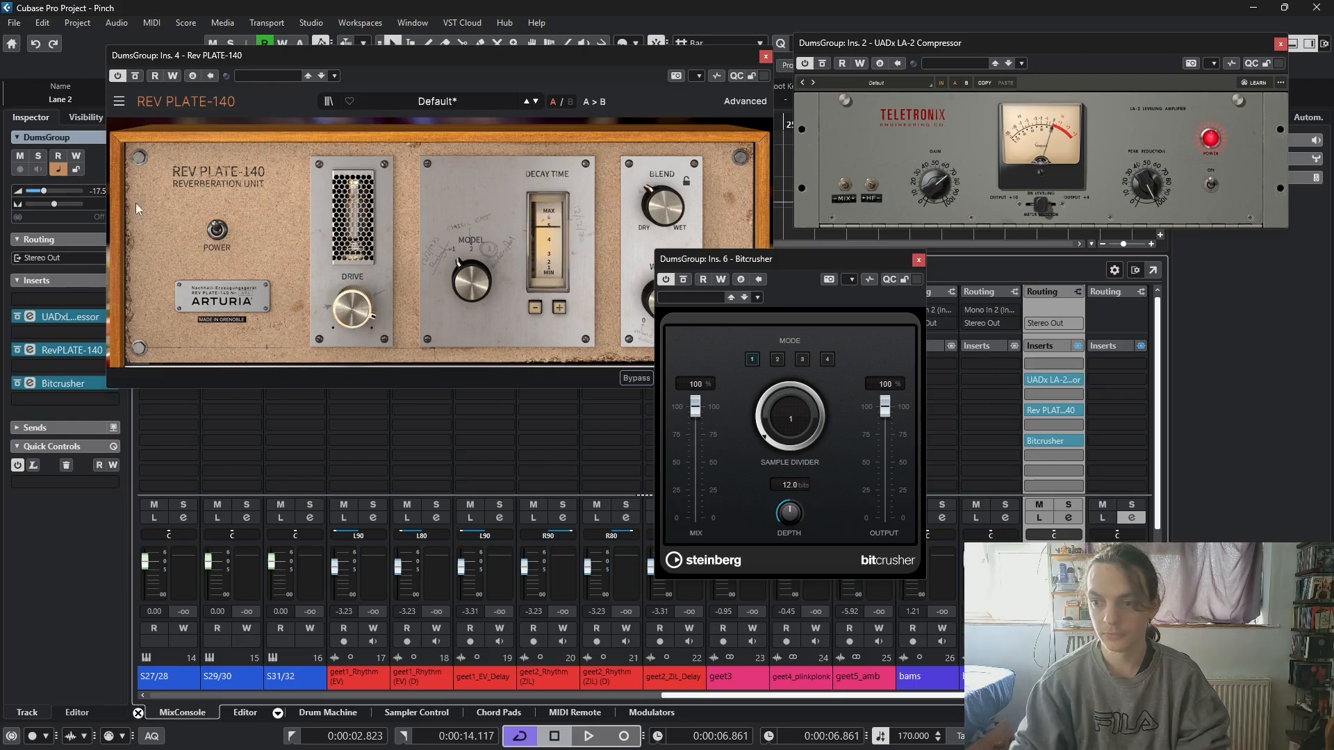
pyautogui.moveTo(782, 257); pyautogui.dragTo(755, 240)
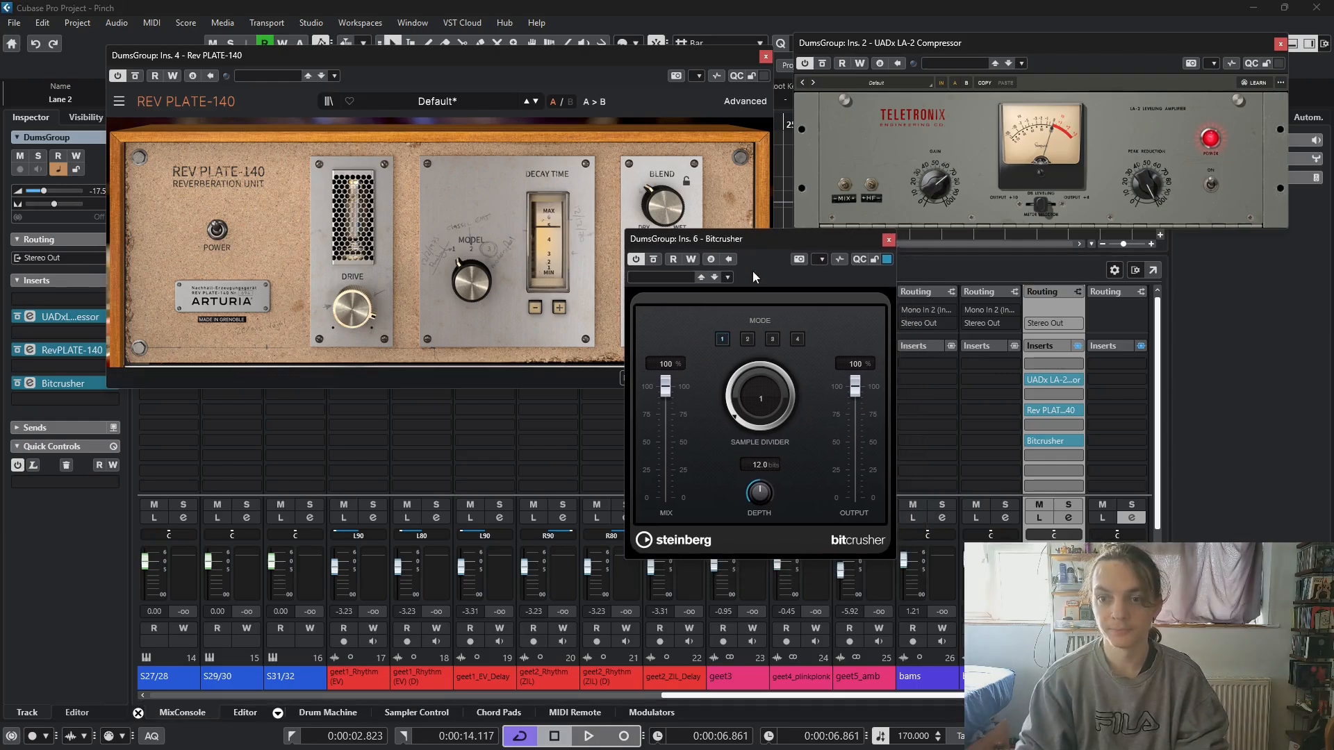
# - Set the Bitcrusher's Sample Divider to 12 and its Depth to 4.6 bits during loop playback
pyautogui.press('space')
pyautogui.moveTo(754, 372); pyautogui.dragTo(755, 341)
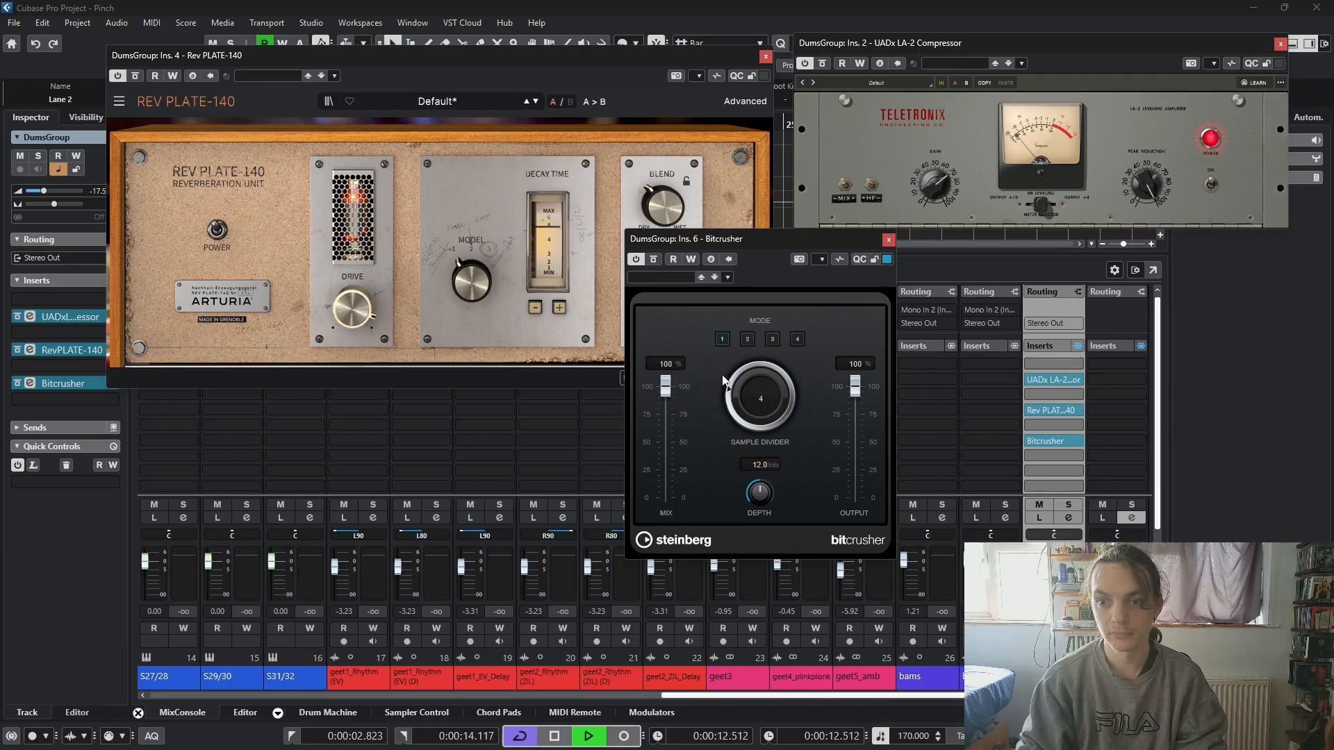
pyautogui.moveTo(742, 369); pyautogui.dragTo(777, 273)
pyautogui.moveTo(760, 492); pyautogui.dragTo(729, 586)
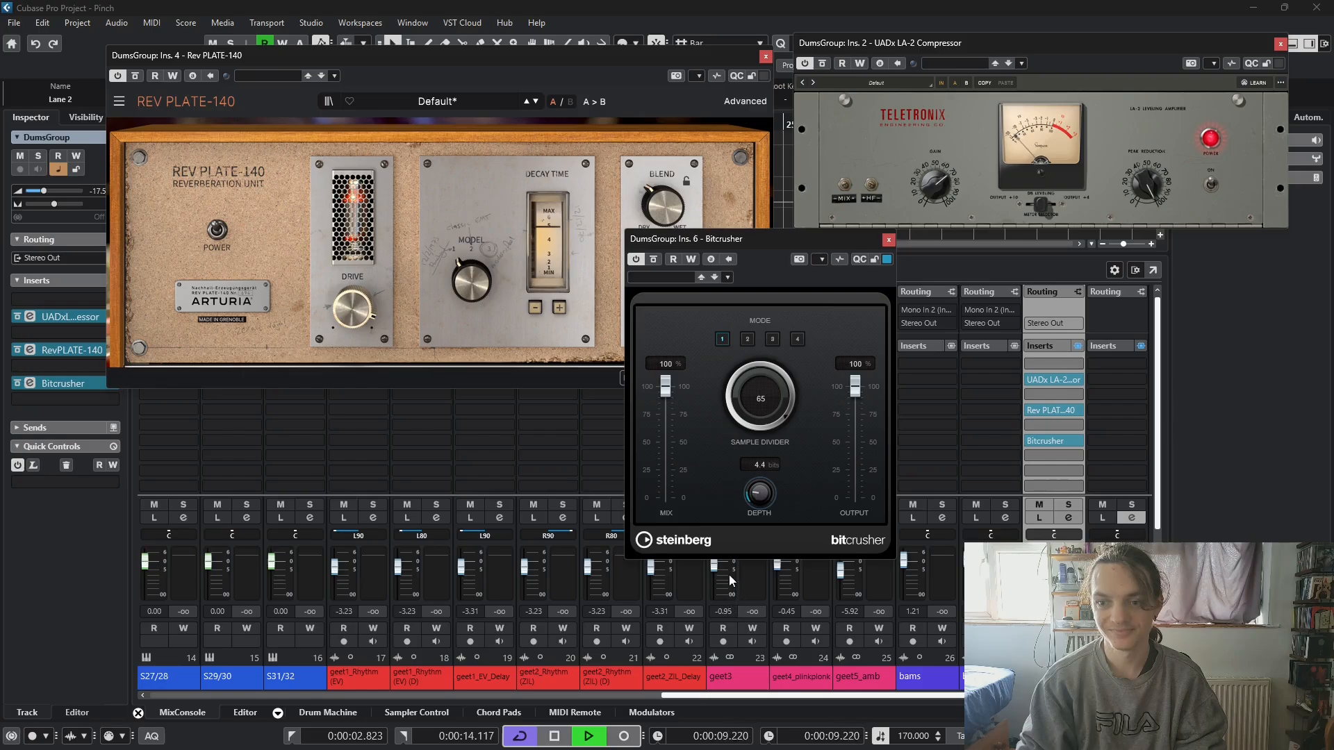
pyautogui.moveTo(745, 377); pyautogui.dragTo(727, 455)
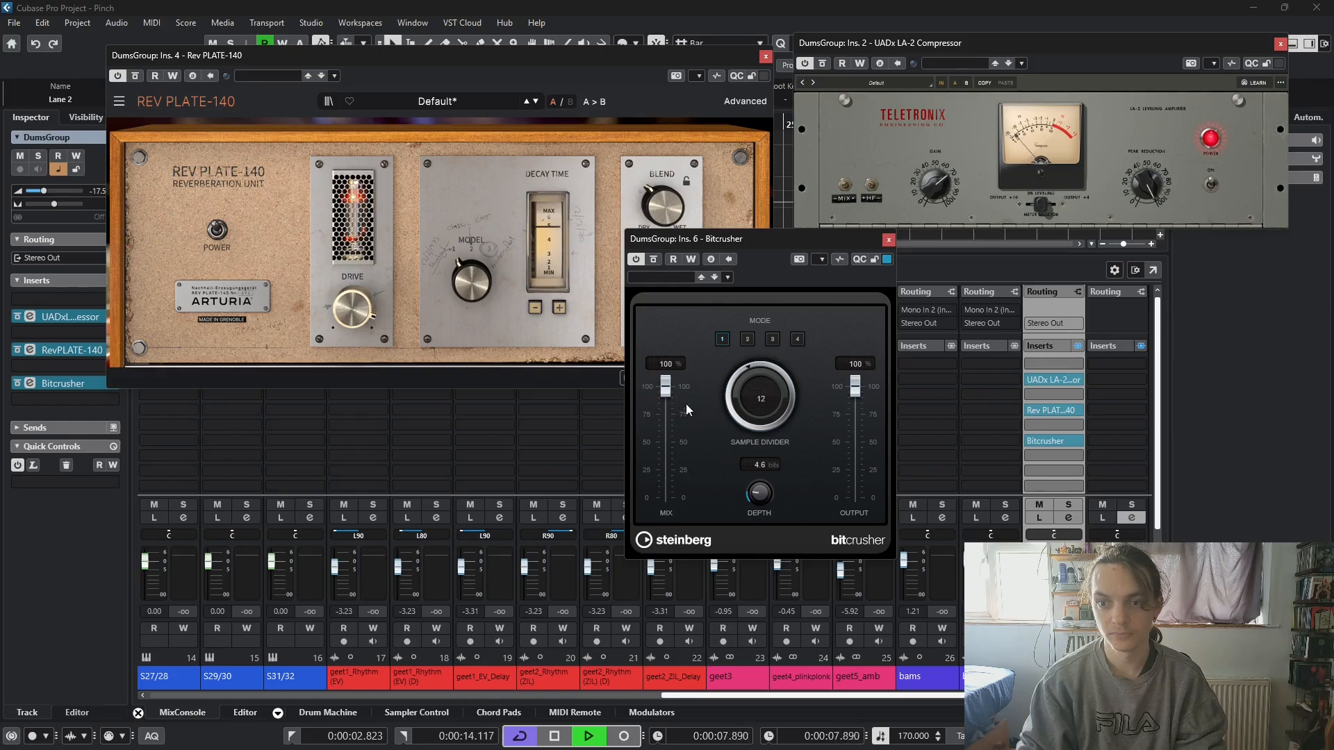
# - Set the Bitcrusher to mode 4 with a Mix of 40% and compare the drums with it bypassed and active
pyautogui.click(772, 340)
pyautogui.click(747, 340)
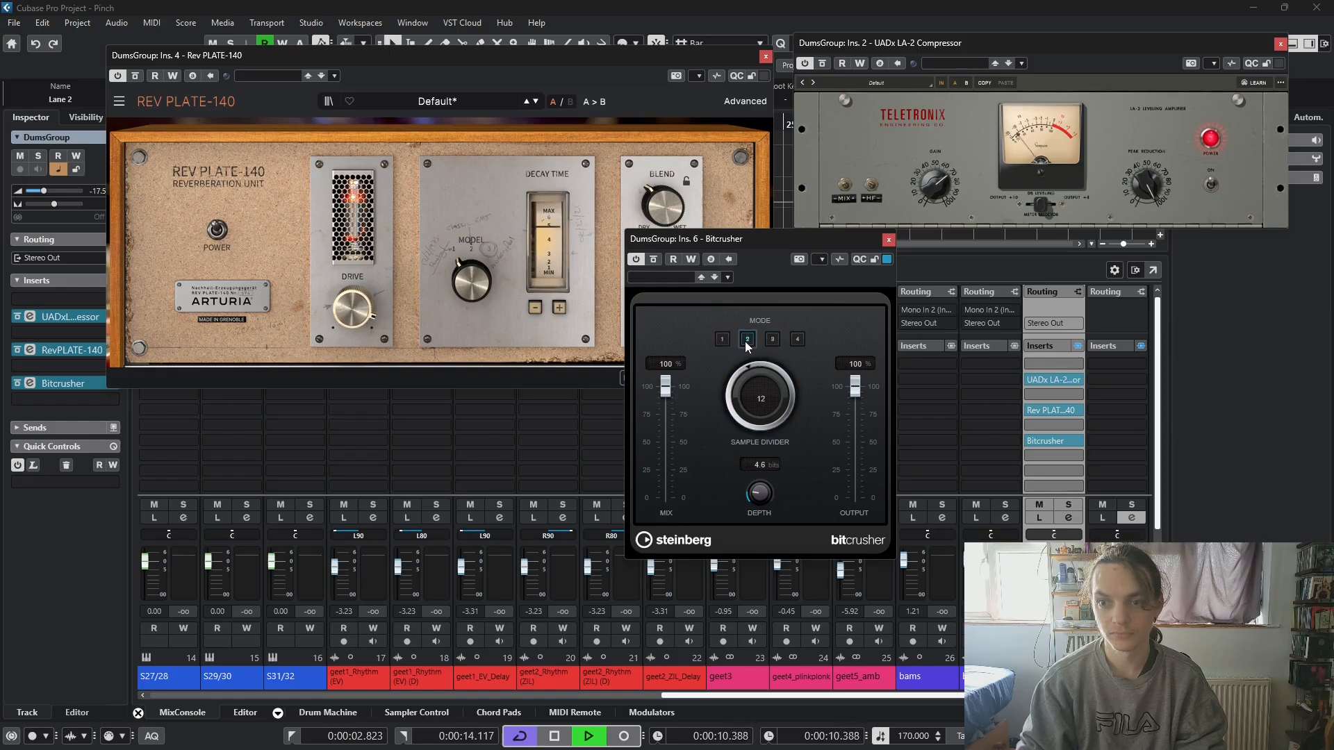
pyautogui.click(798, 339)
pyautogui.moveTo(664, 387); pyautogui.dragTo(665, 461)
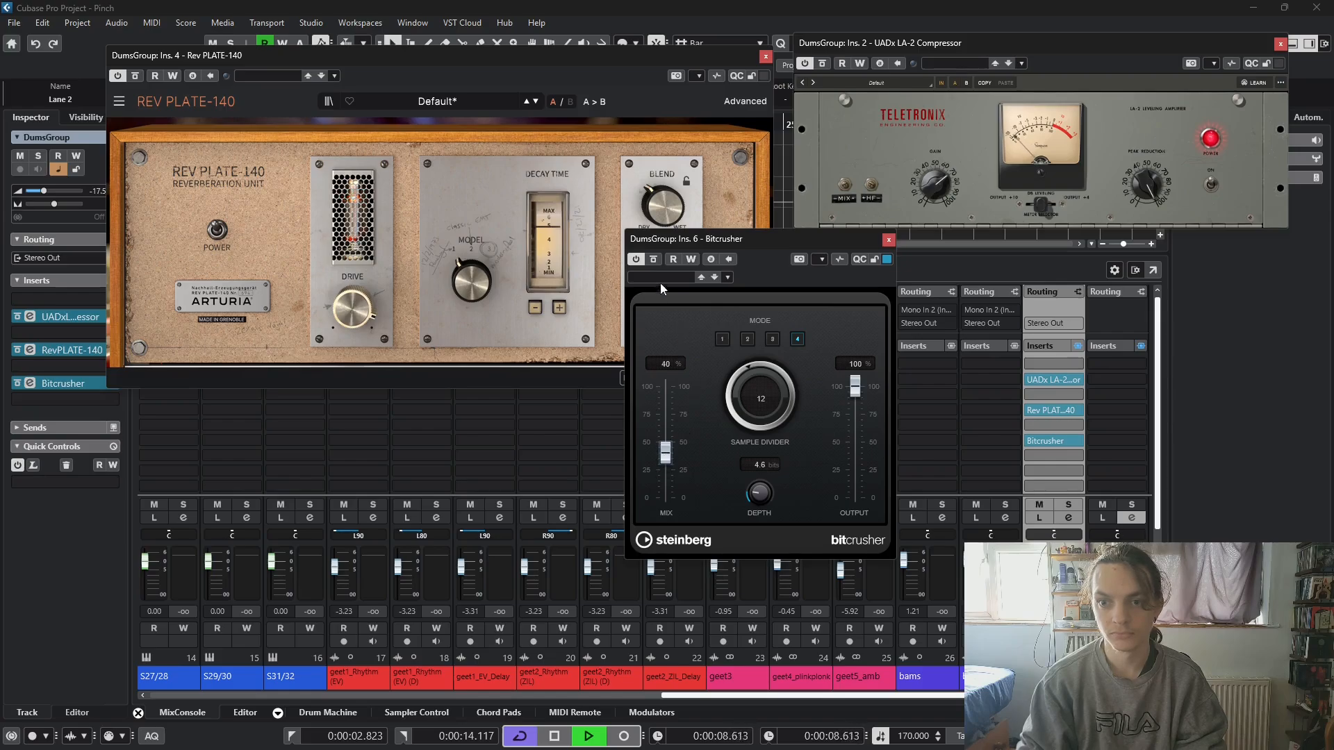
pyautogui.click(655, 260)
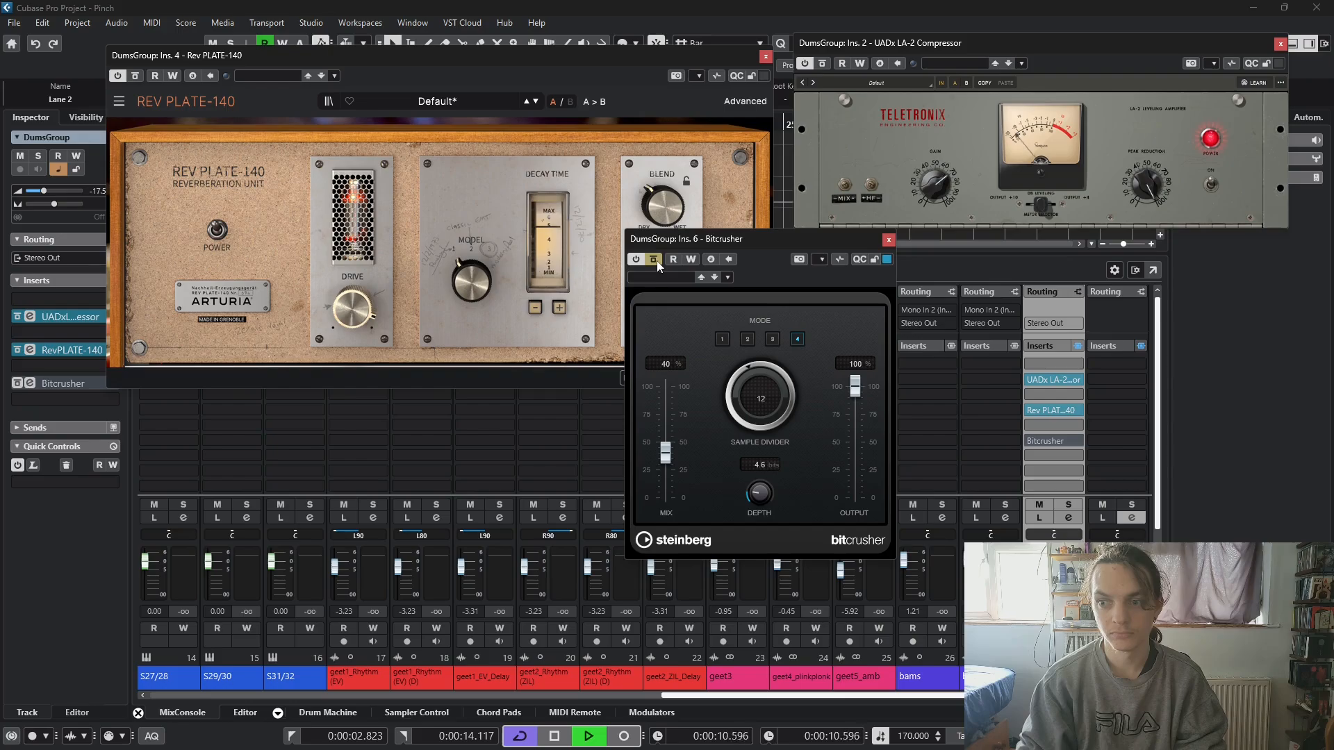
pyautogui.click(655, 261)
# - Try the Bitcrusher between compressor and reverb with Mix at 100%, and move it to the first insert slot ahead of the compressor
pyautogui.moveTo(1052, 441); pyautogui.dragTo(1047, 396)
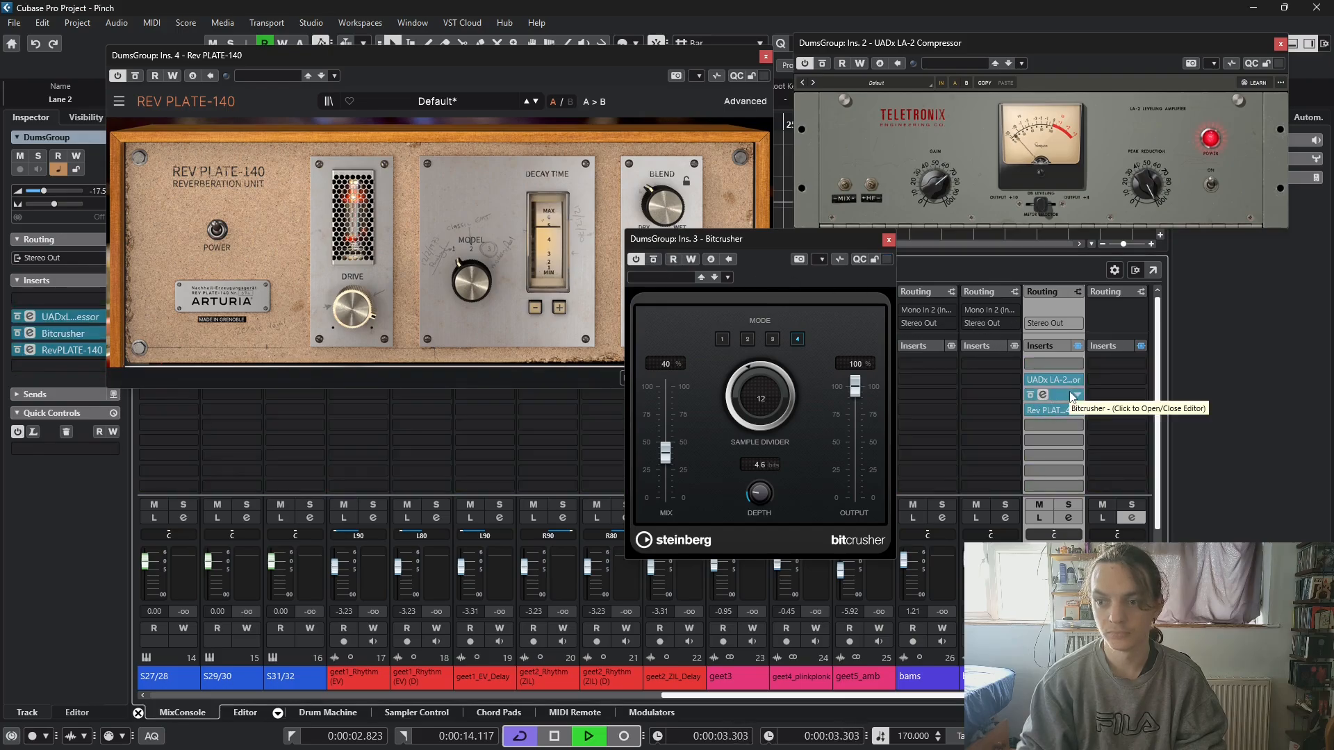
pyautogui.moveTo(667, 456); pyautogui.dragTo(673, 382)
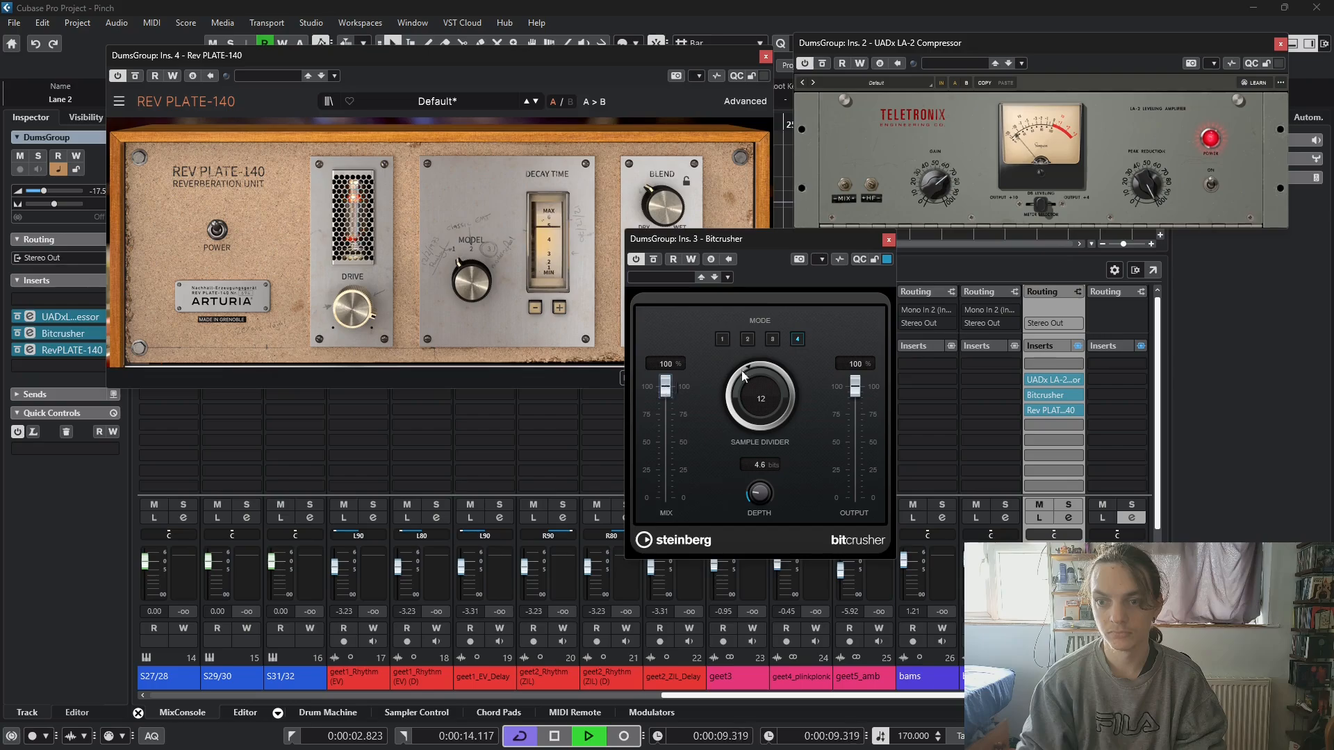
pyautogui.moveTo(1050, 380); pyautogui.dragTo(1047, 369)
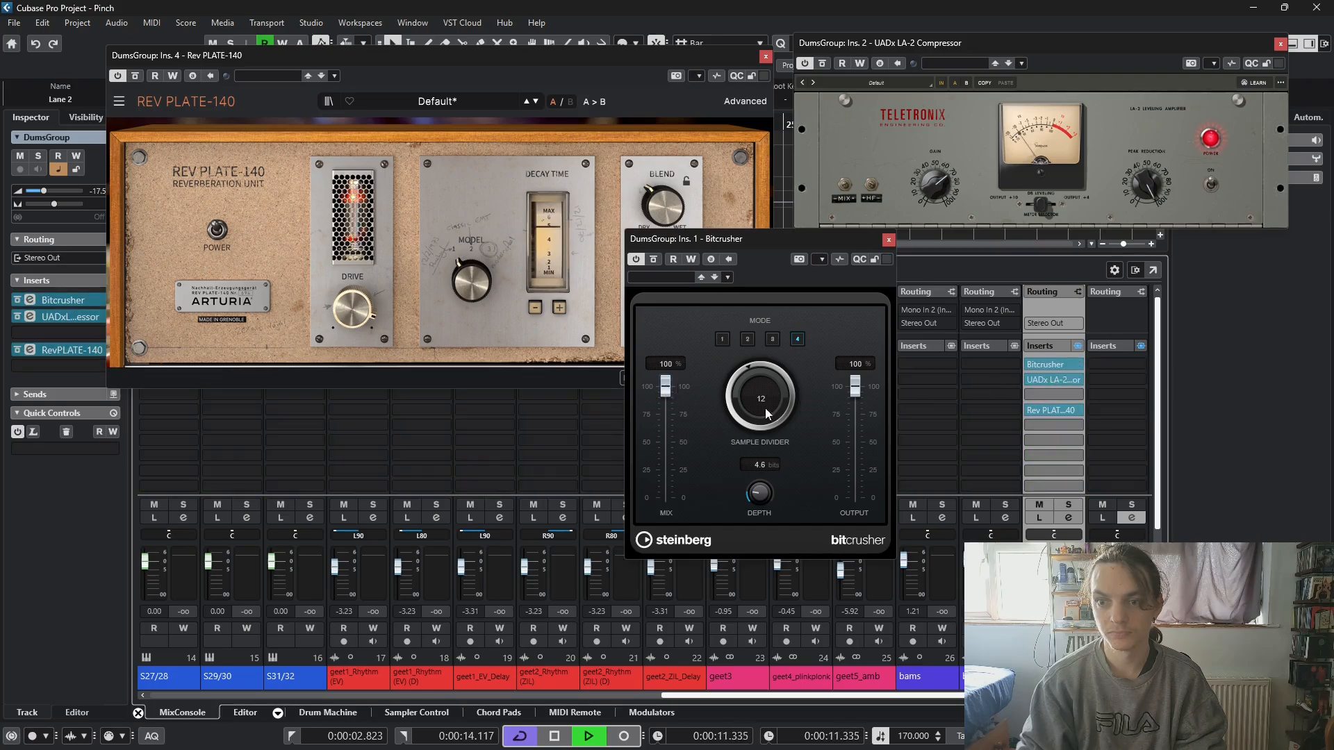
# - Lower the Bitcrusher's Mix to 35% while the loop plays
pyautogui.moveTo(667, 392); pyautogui.dragTo(667, 450)
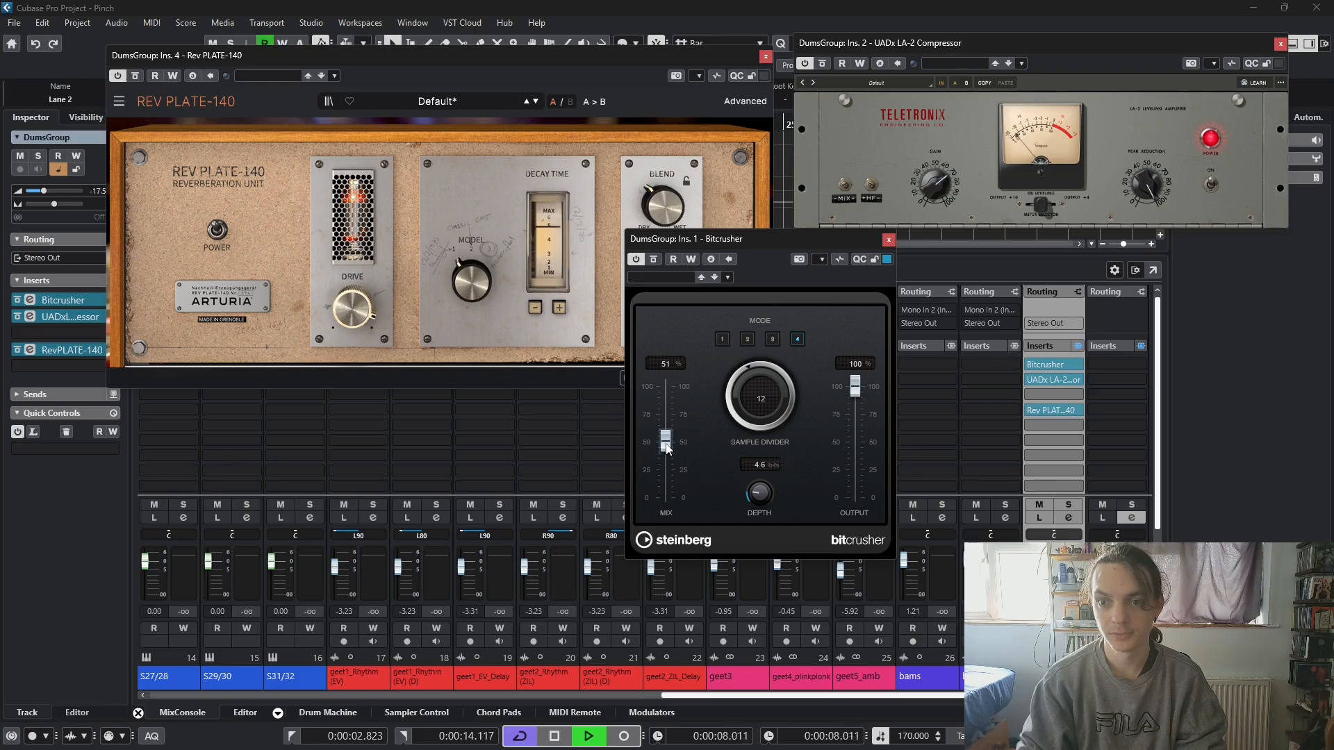
pyautogui.moveTo(666, 450); pyautogui.dragTo(665, 449)
pyautogui.moveTo(664, 441); pyautogui.dragTo(664, 464)
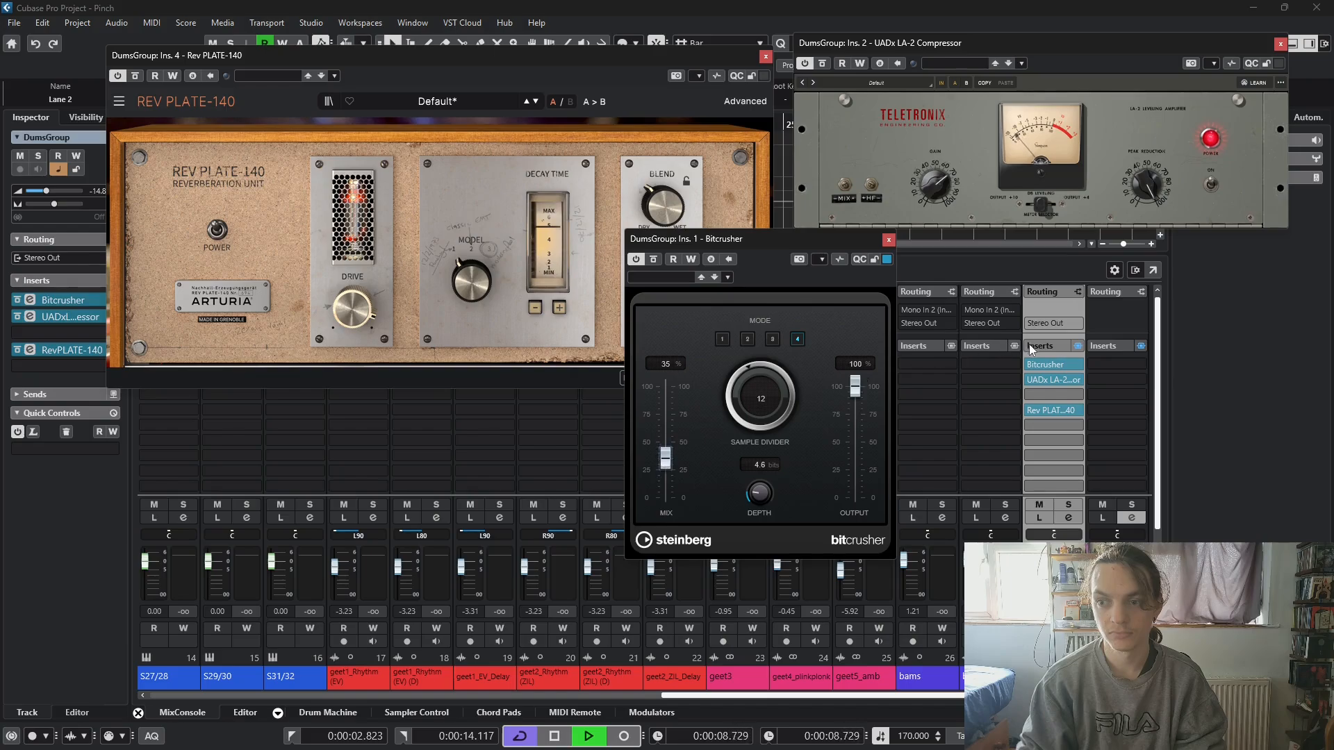
# - Arrange the plug-in windows so the Bitcrusher sits beneath the reverb, clear of the DumsGroup inserts
pyautogui.moveTo(781, 236); pyautogui.dragTo(824, 215)
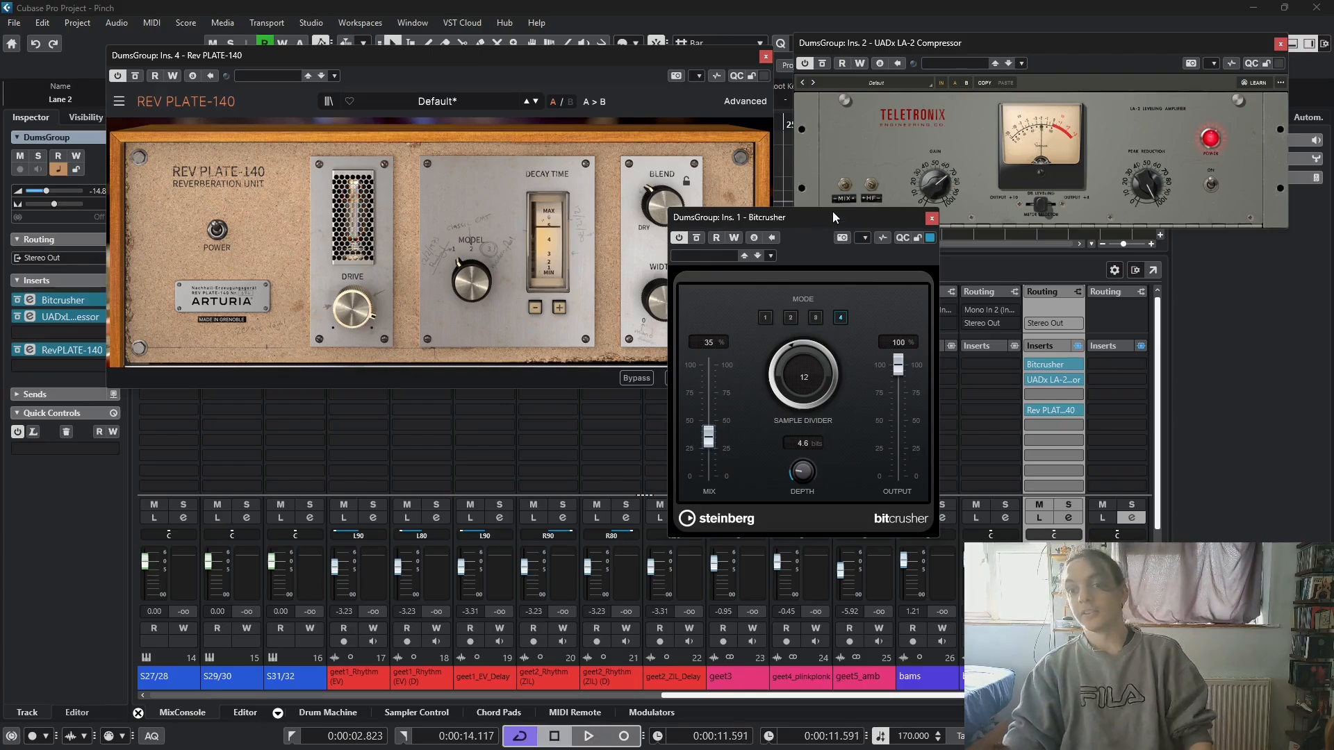
pyautogui.moveTo(831, 215); pyautogui.dragTo(235, 397)
pyautogui.moveTo(251, 58); pyautogui.dragTo(183, 40)
pyautogui.moveTo(225, 407); pyautogui.dragTo(197, 400)
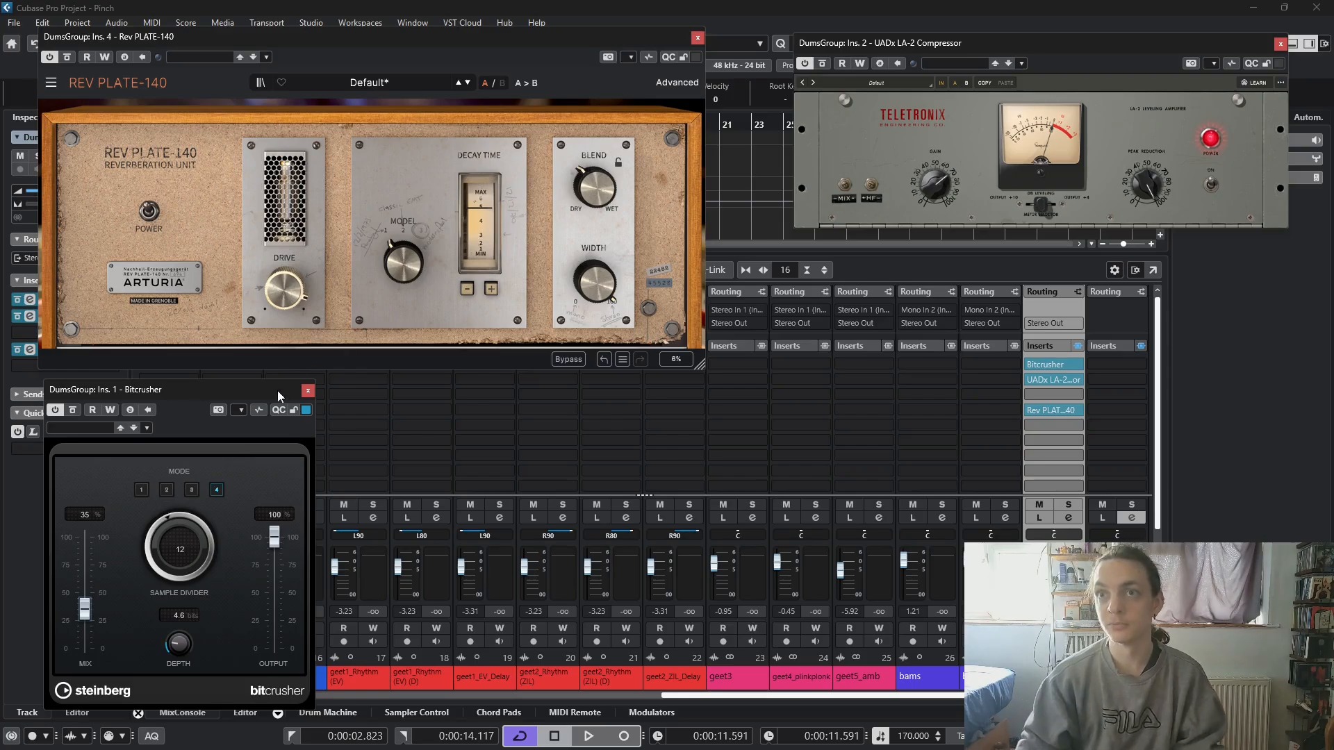
# - Load the Magma StressBox Stereo from the Dynamics effects into the sixth insert slot of the DumsGroup channel
pyautogui.click(1058, 439)
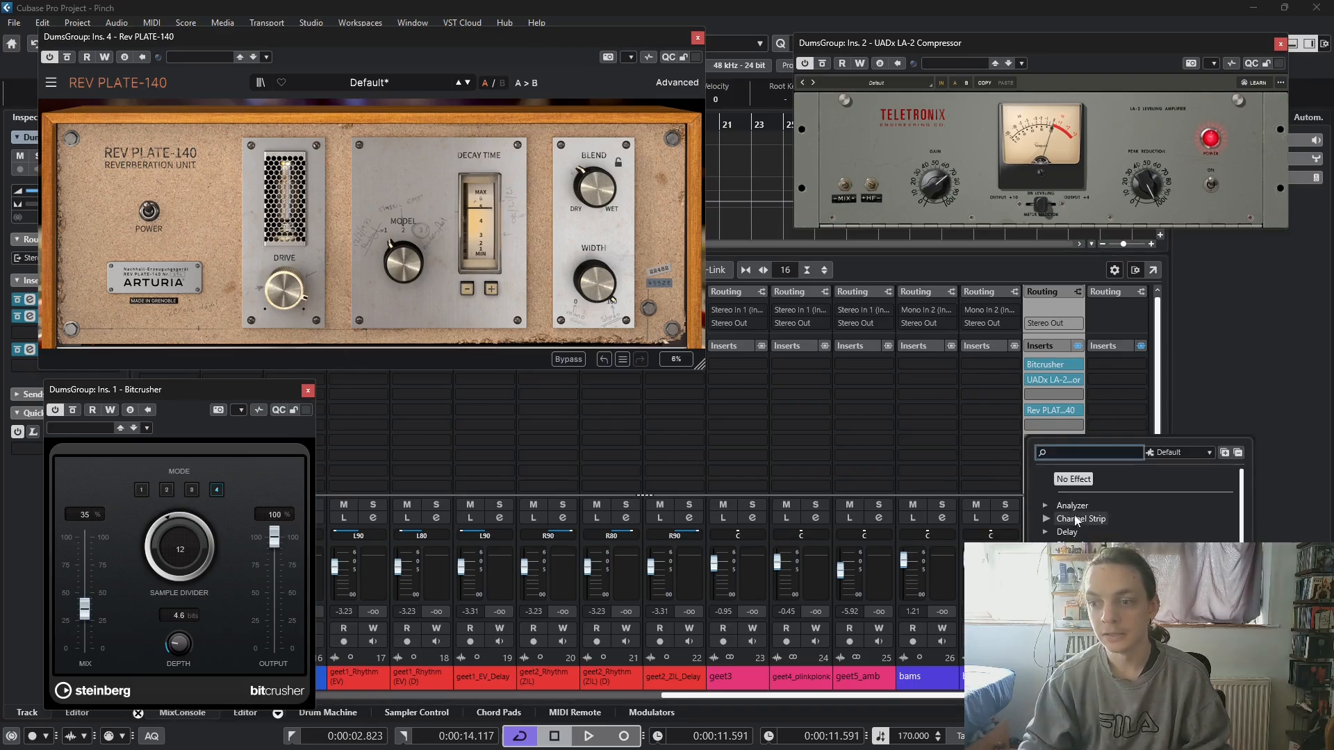
pyautogui.scroll(-3, 1140, 504)
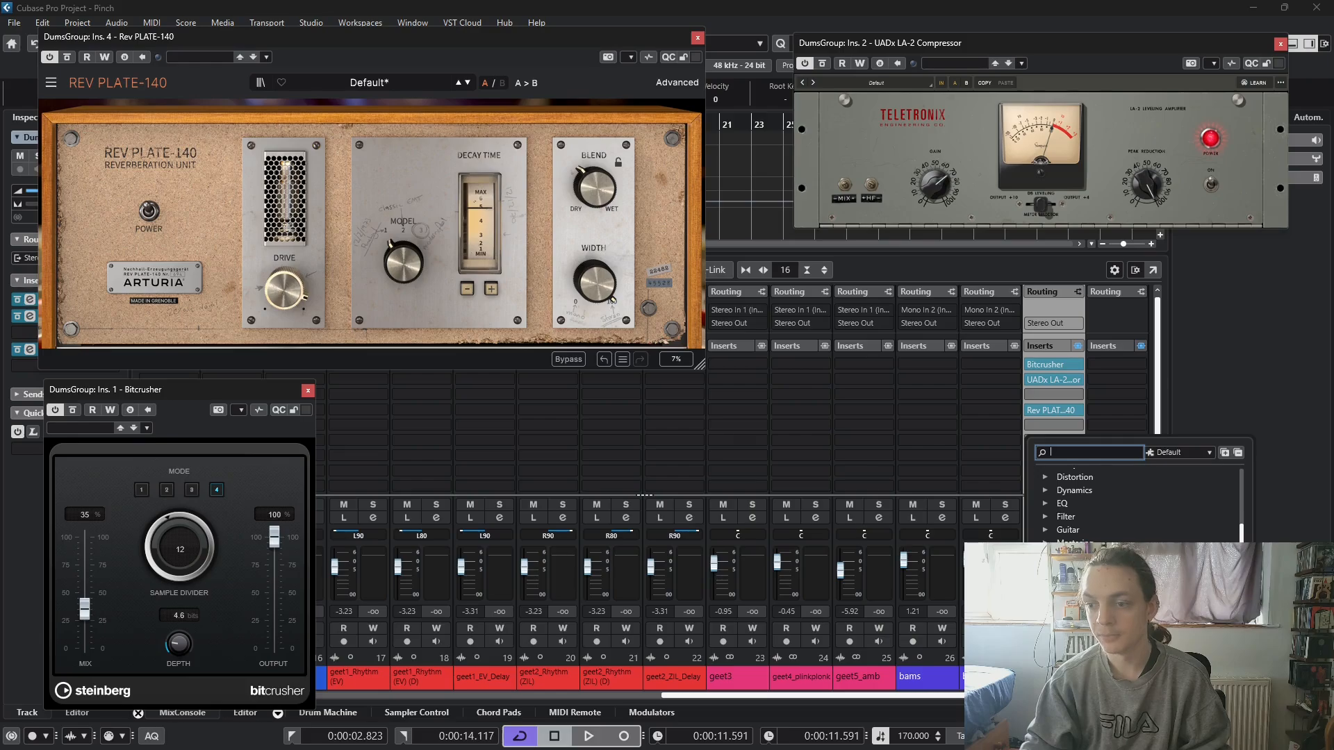
pyautogui.click(1046, 583)
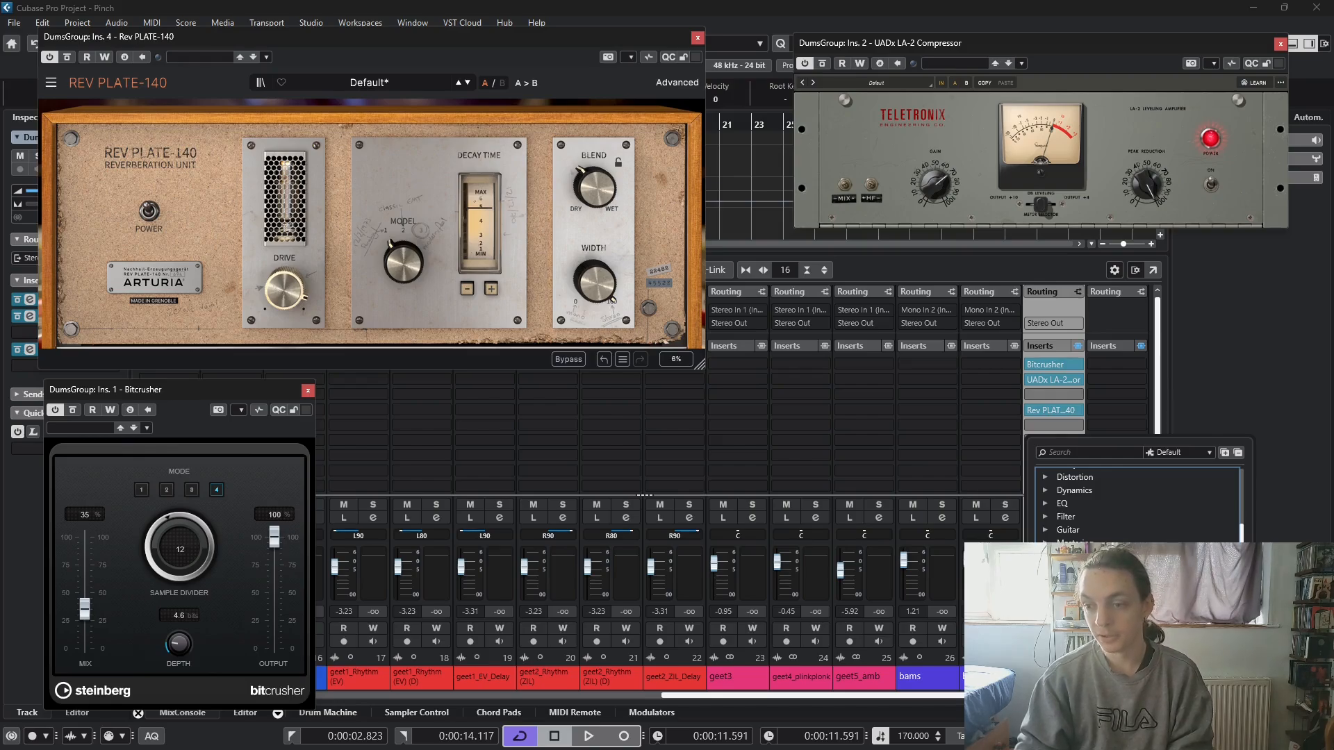
pyautogui.scroll(3, 1137, 507)
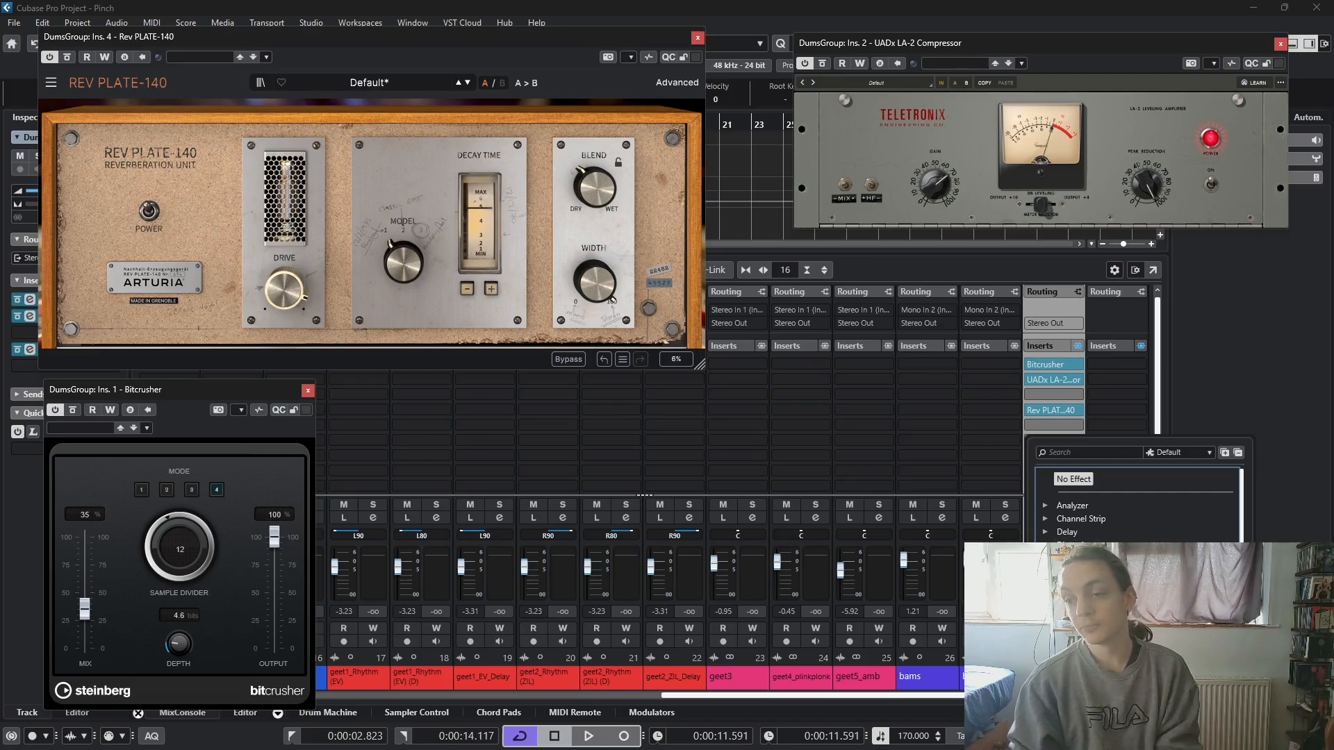
pyautogui.scroll(-15, 1137, 504)
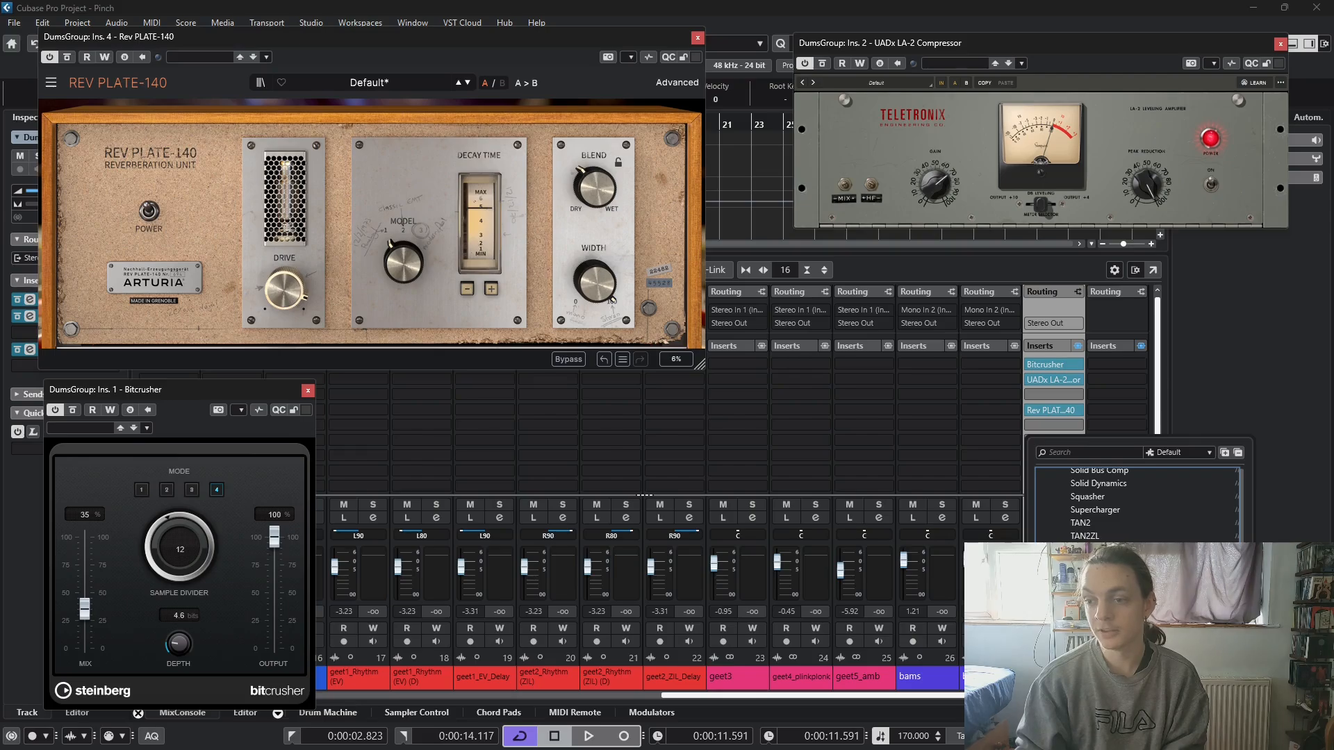
pyautogui.scroll(5, 1138, 503)
pyautogui.scroll(-4, 1138, 503)
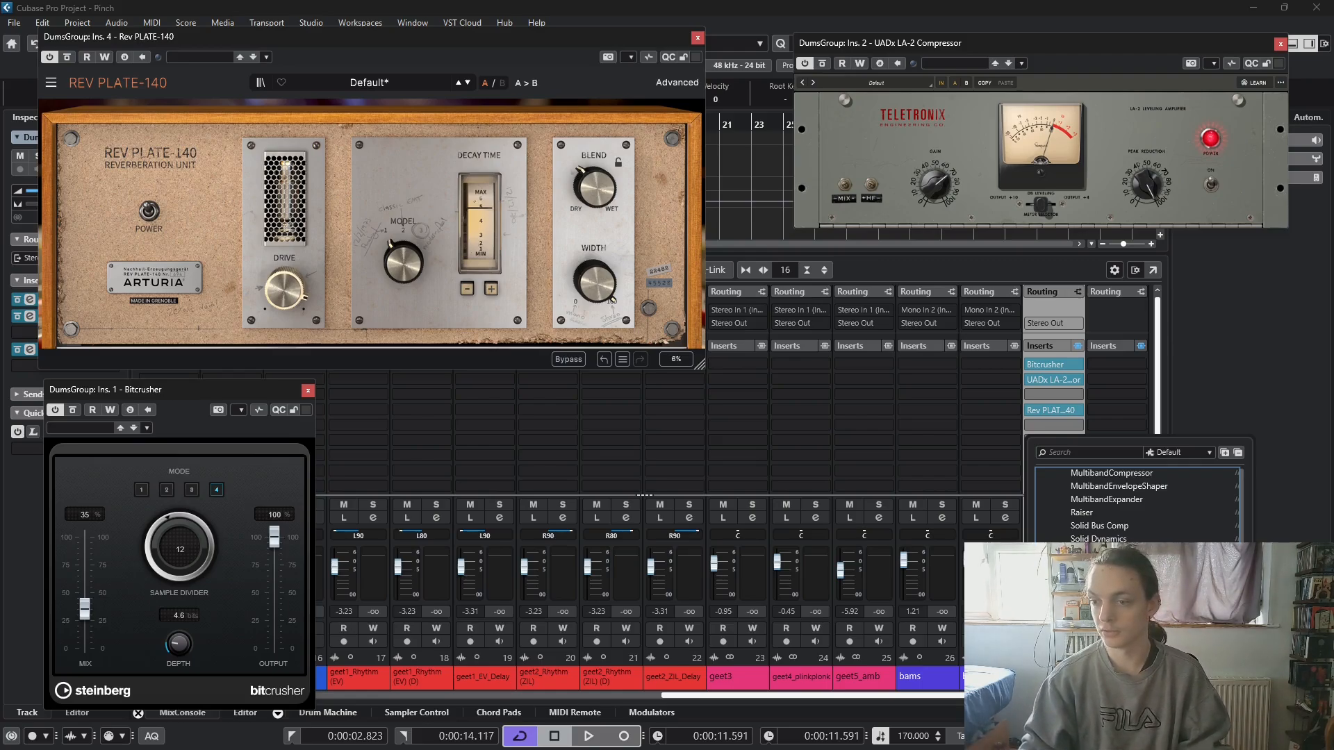
pyautogui.scroll(4, 1133, 500)
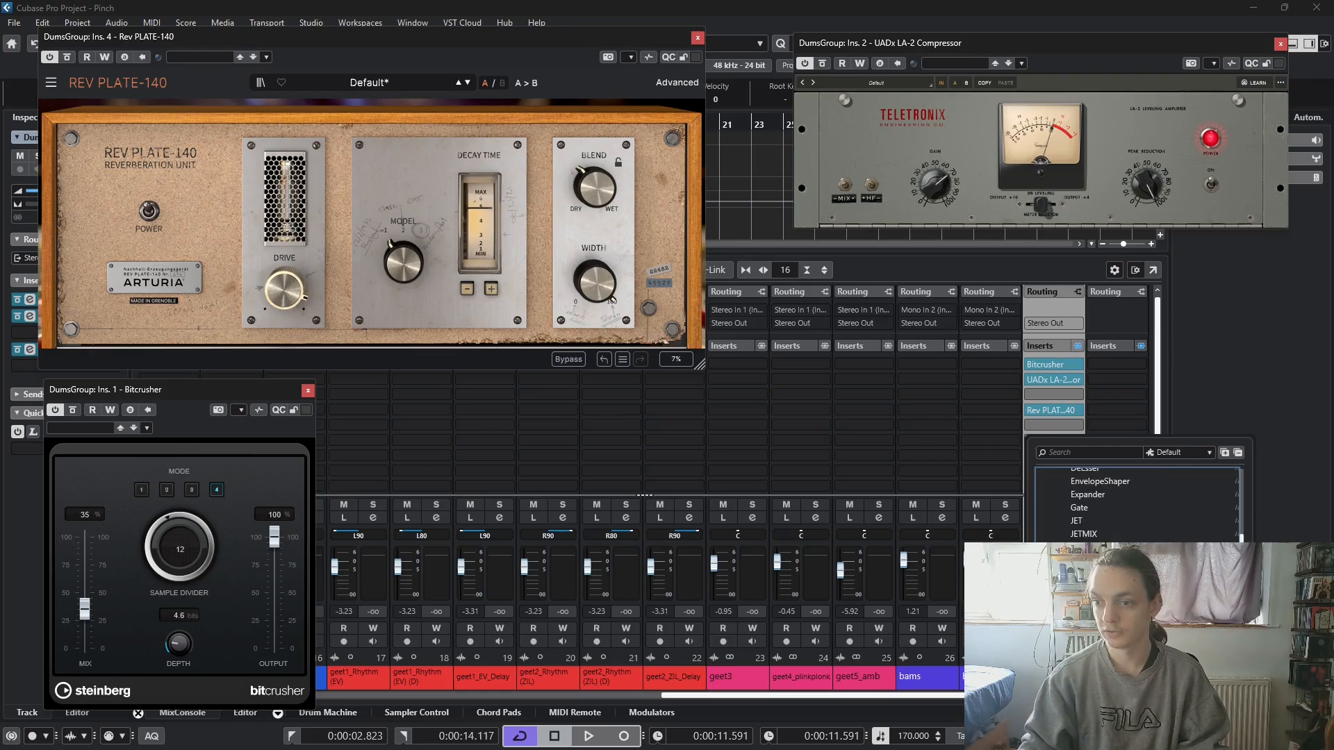
pyautogui.scroll(-4, 1093, 509)
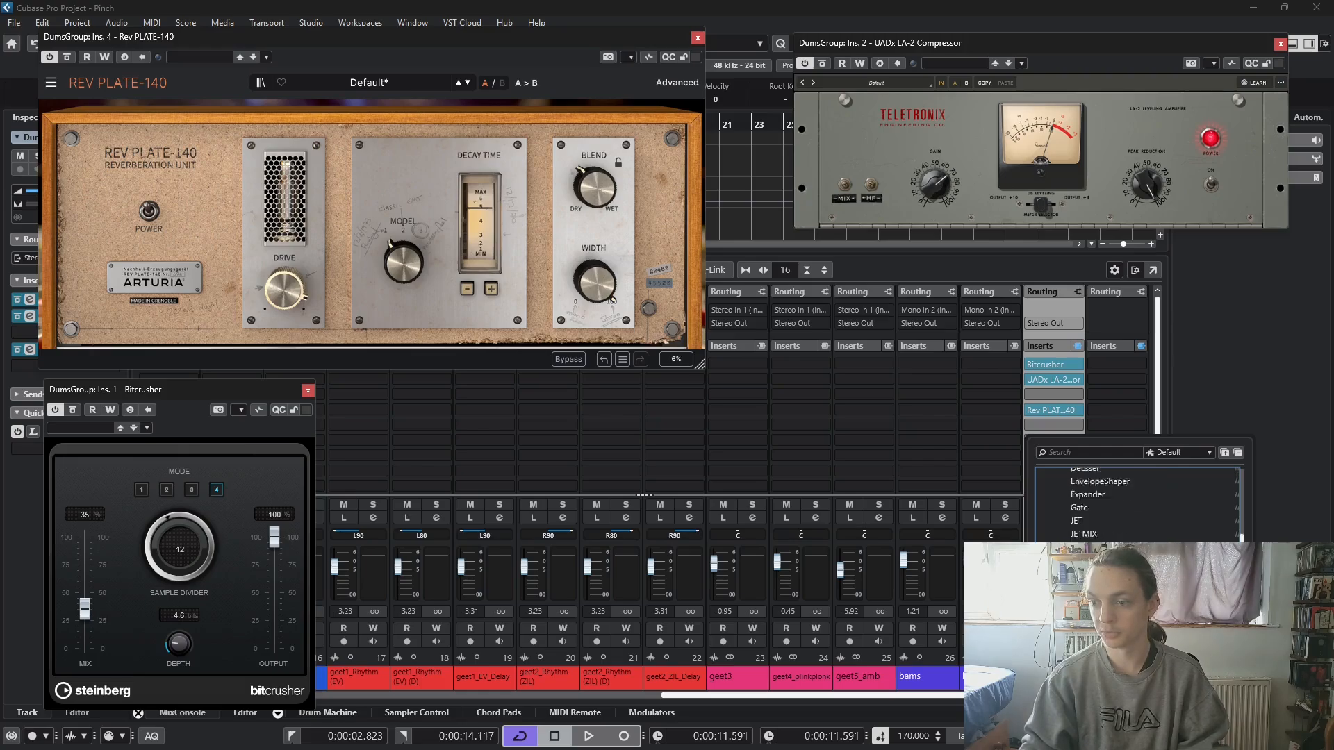
pyautogui.click(1105, 544)
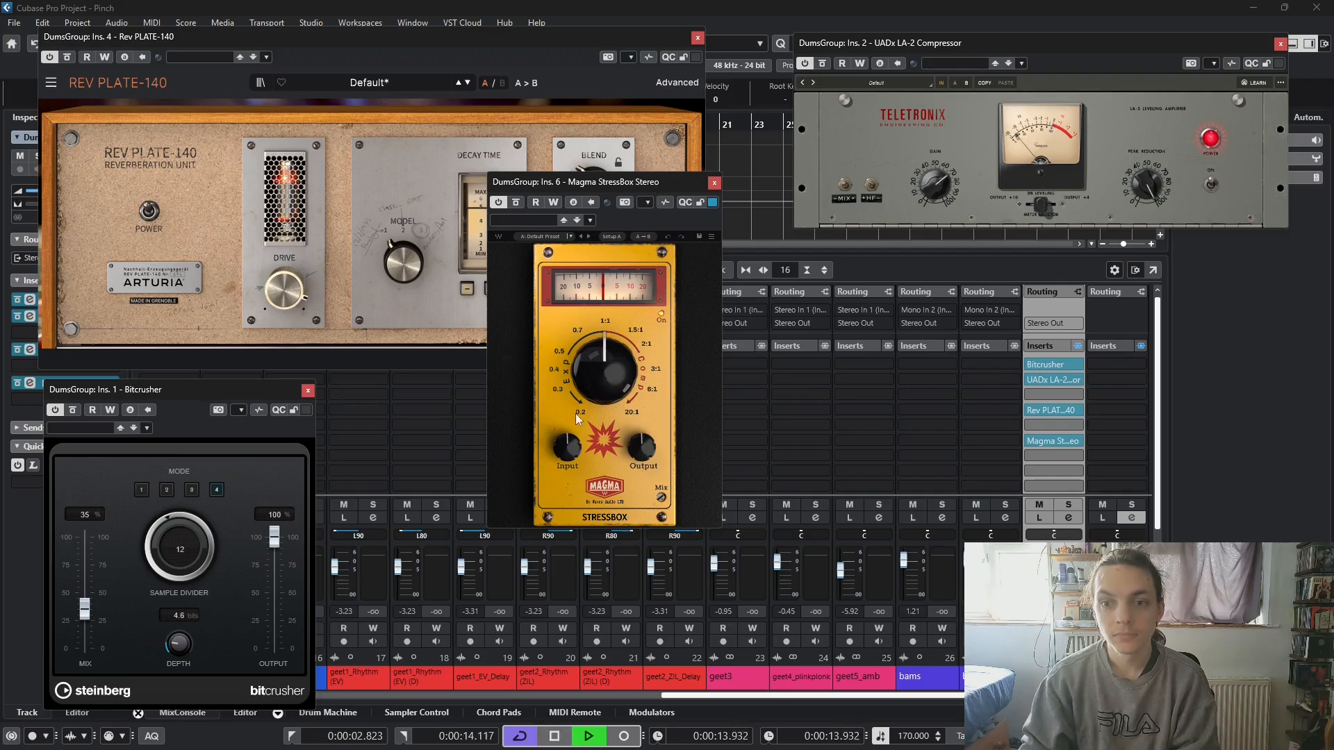
# - Raise the StressBox Input, turn its ratio towards 20:1 compression and balance the Output while the drum loop plays
pyautogui.moveTo(562, 449); pyautogui.dragTo(562, 410)
pyautogui.moveTo(641, 448); pyautogui.dragTo(642, 469)
pyautogui.moveTo(568, 447); pyautogui.dragTo(568, 415)
pyautogui.moveTo(603, 376); pyautogui.dragTo(604, 328)
pyautogui.moveTo(641, 447); pyautogui.dragTo(641, 438)
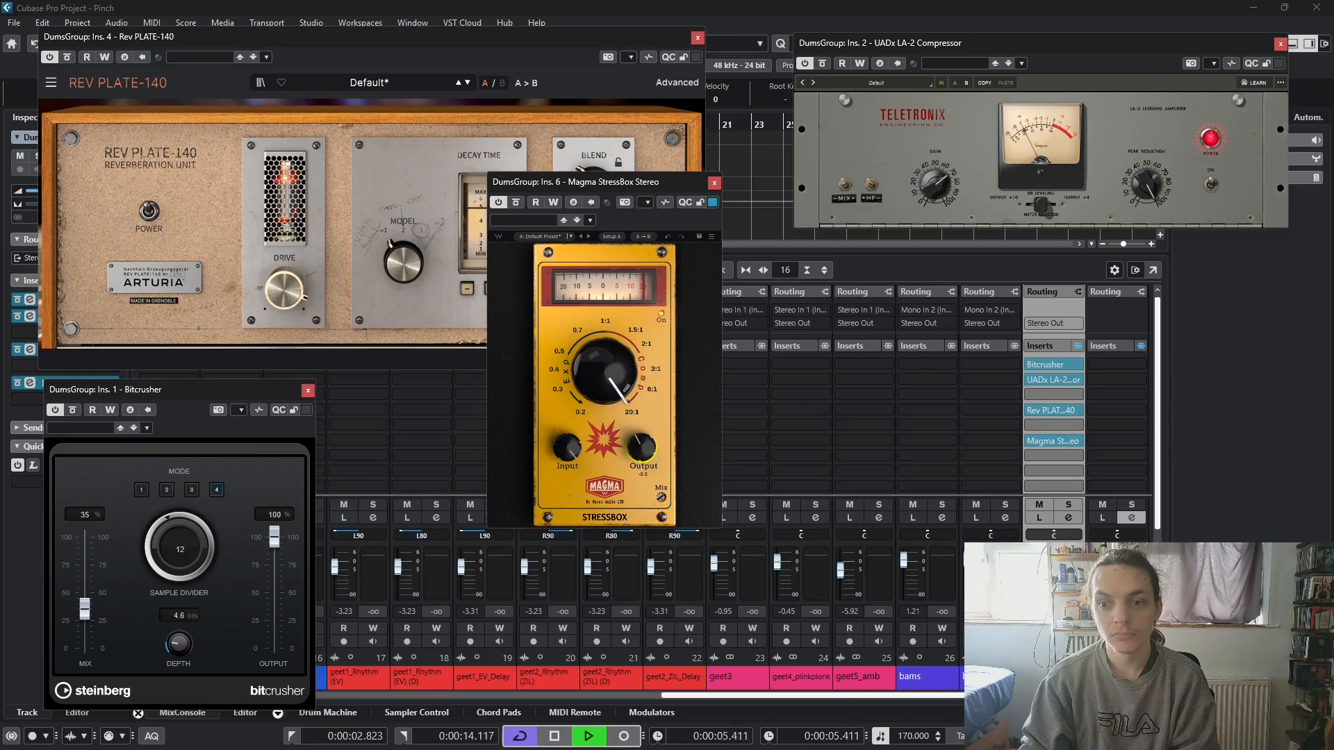
pyautogui.moveTo(642, 432); pyautogui.dragTo(641, 431)
# - Try the Bitcrusher in the seventh insert slot after the StressBox, with Mix at 49% and mode 3
pyautogui.moveTo(1053, 364); pyautogui.dragTo(1056, 457)
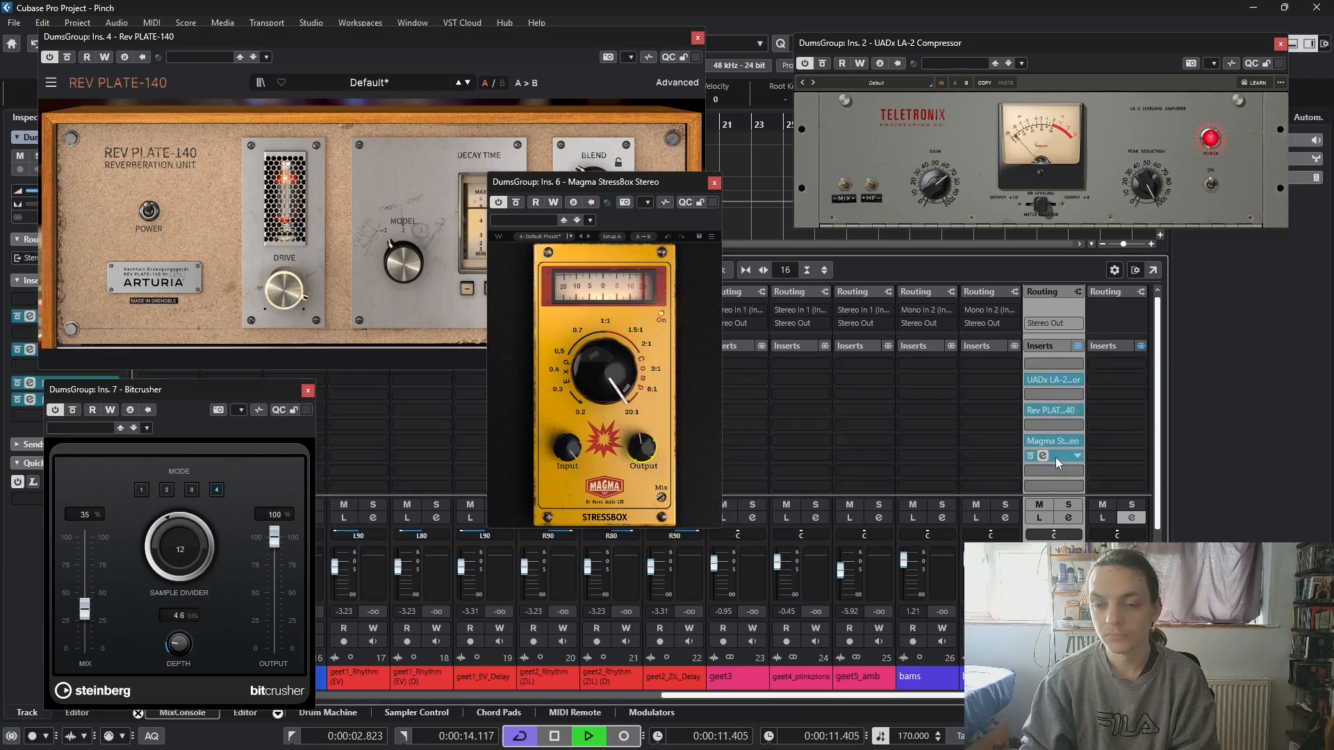
pyautogui.click(1052, 457)
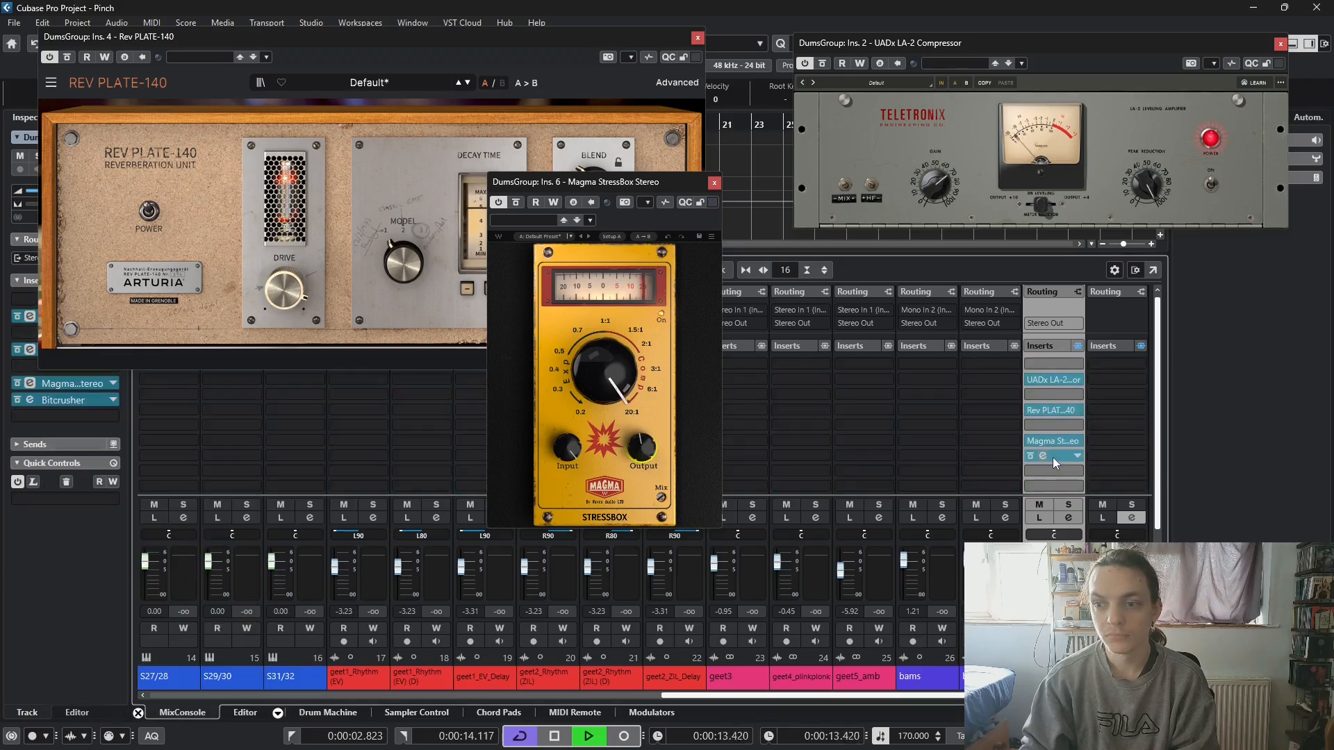
pyautogui.click(1052, 458)
pyautogui.moveTo(84, 610)
pyautogui.mouseDown()
pyautogui.moveTo(85, 552)
pyautogui.moveTo(88, 601)
pyautogui.mouseUp()
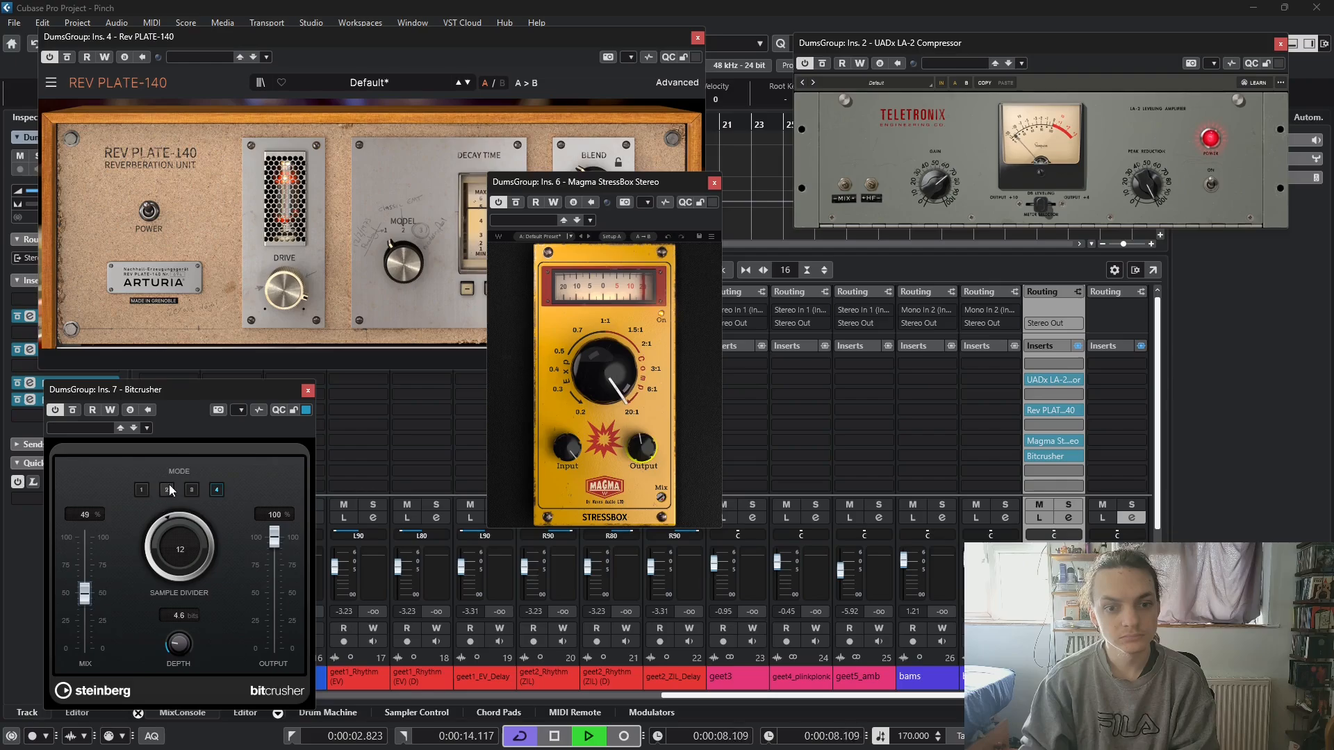
pyautogui.click(191, 490)
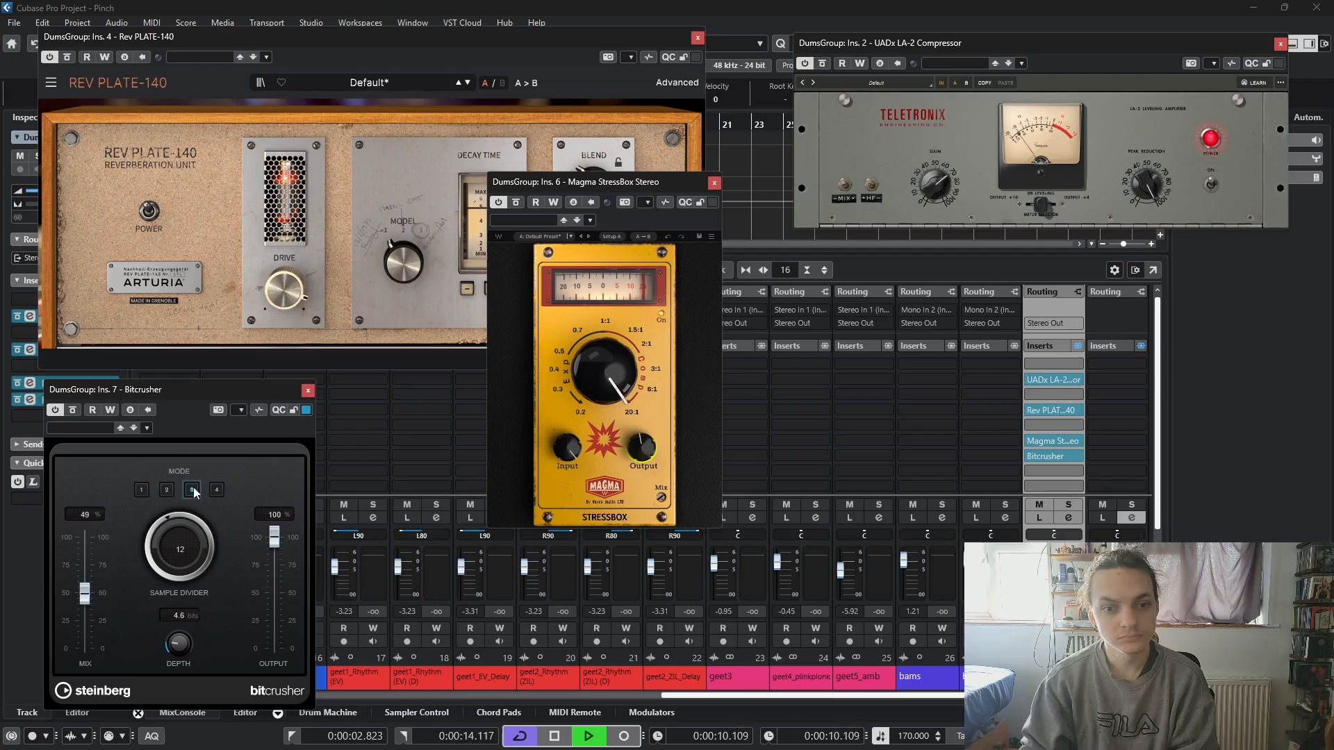
# - Set the Bitcrusher to mode 1 with a Depth of 8.9 bits, a Sample Divider of 4 and a Mix of 39%
pyautogui.moveTo(85, 596); pyautogui.dragTo(85, 610)
pyautogui.click(141, 491)
pyautogui.moveTo(186, 640); pyautogui.dragTo(209, 543)
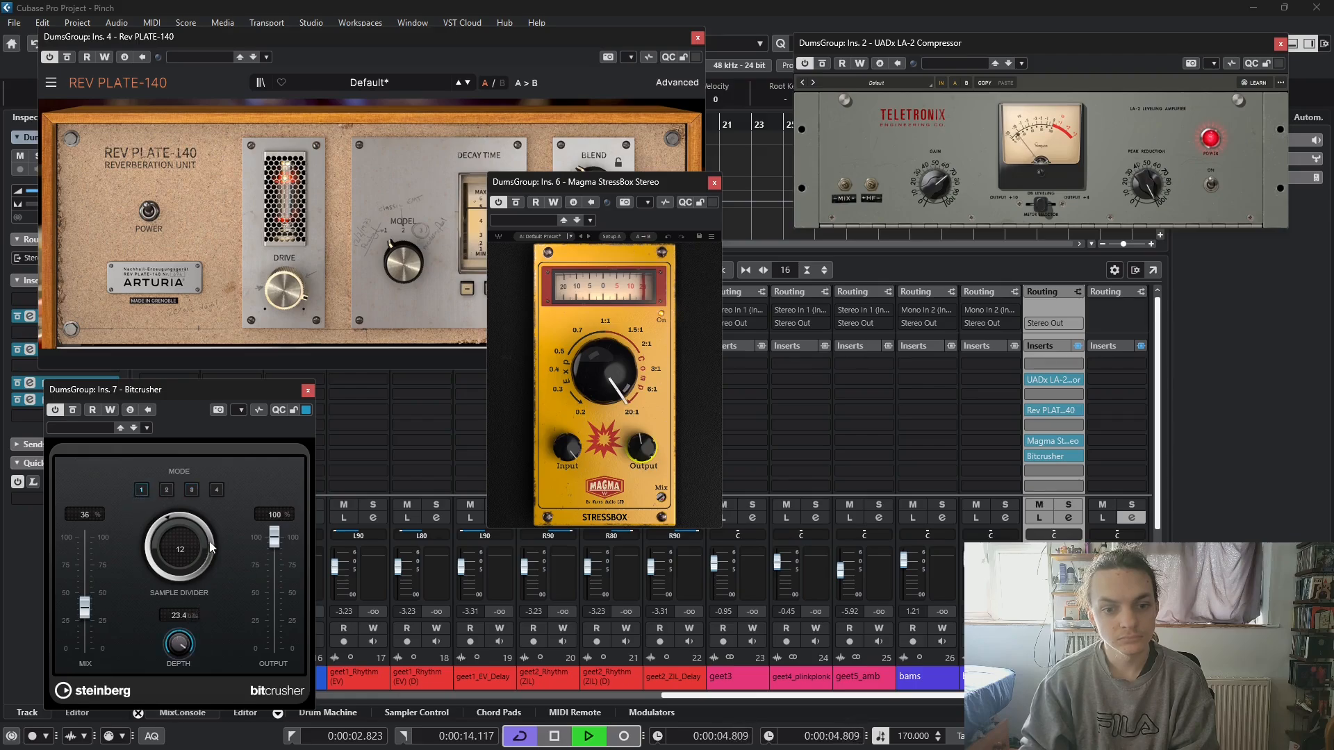
pyautogui.moveTo(178, 635); pyautogui.dragTo(178, 637)
pyautogui.moveTo(191, 574)
pyautogui.mouseDown()
pyautogui.moveTo(202, 545)
pyautogui.moveTo(197, 570)
pyautogui.mouseUp()
pyautogui.moveTo(179, 641); pyautogui.dragTo(207, 569)
pyautogui.moveTo(166, 559); pyautogui.dragTo(172, 523)
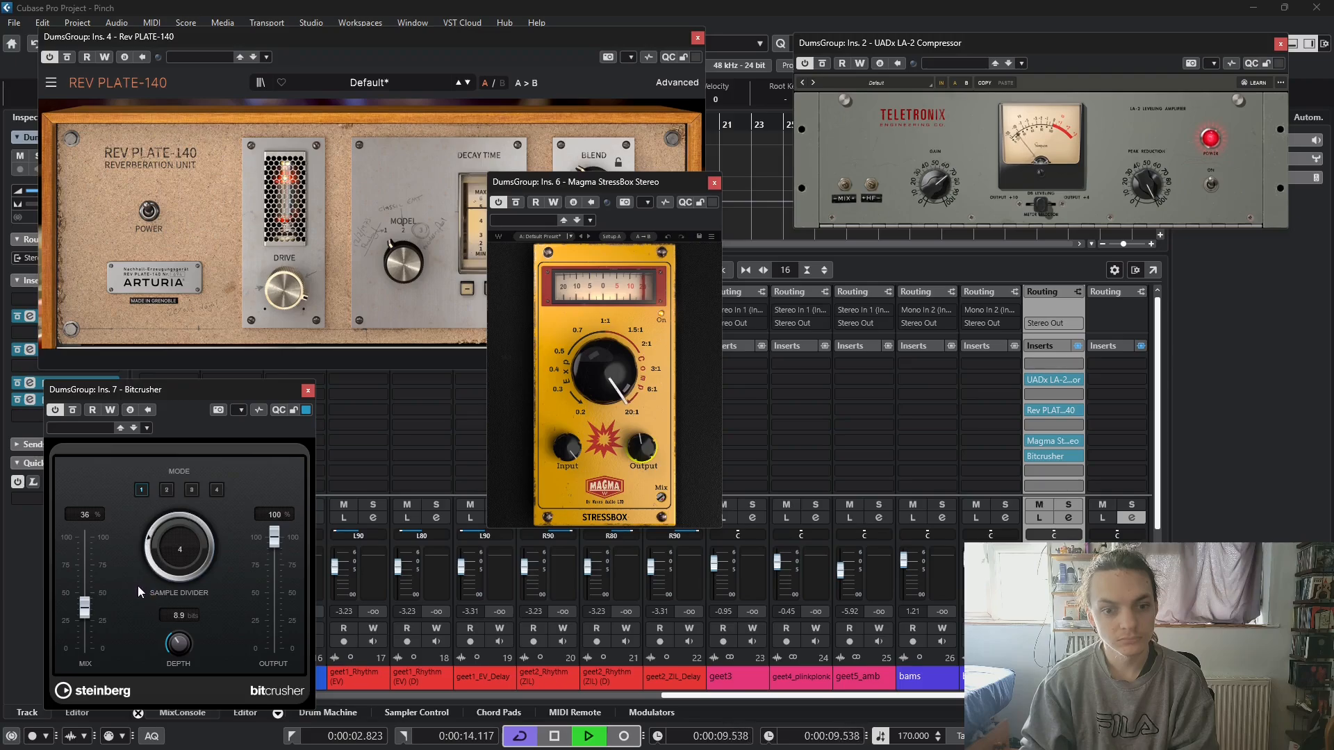
pyautogui.moveTo(84, 609)
pyautogui.mouseDown()
pyautogui.moveTo(102, 527)
pyautogui.moveTo(86, 545)
pyautogui.moveTo(83, 611)
pyautogui.mouseUp()
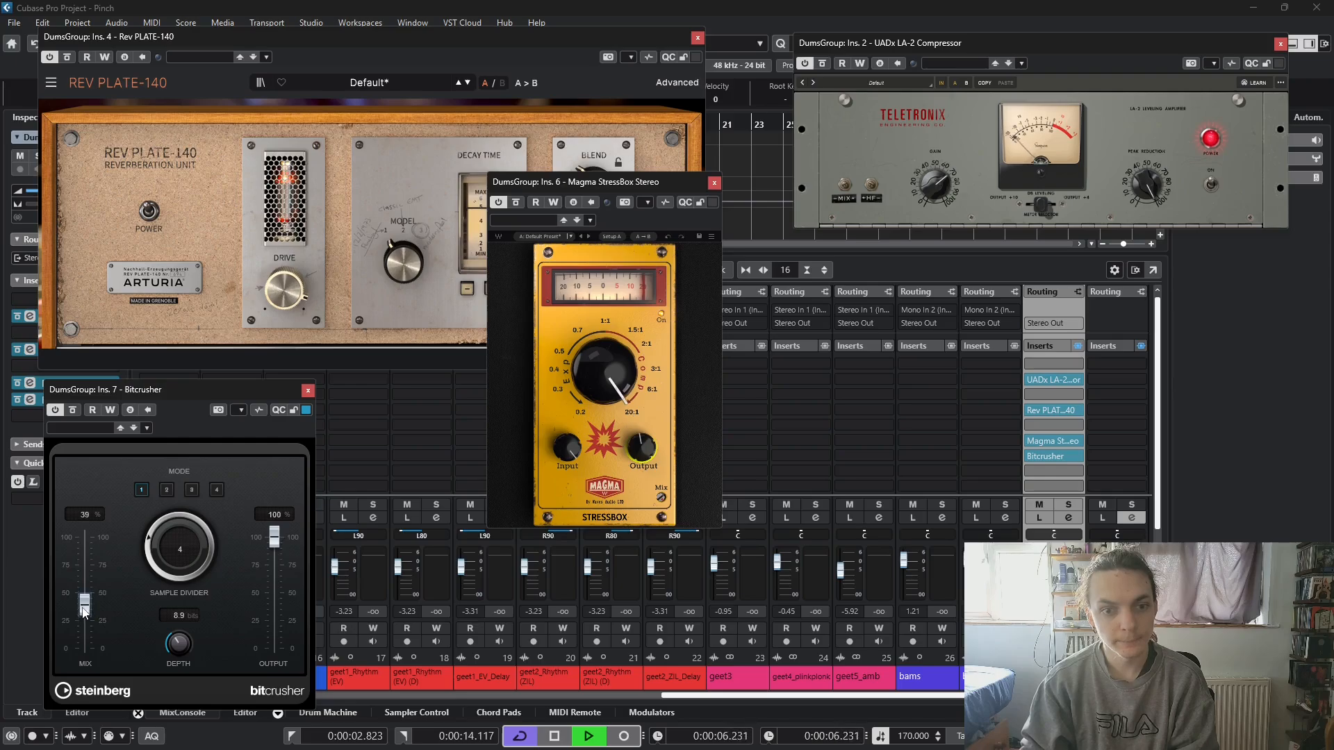
# - Return the Bitcrusher to the first insert slot, compare the drums with it bypassed and active, and stop playback with it bypassed
pyautogui.moveTo(1053, 442); pyautogui.dragTo(1066, 366)
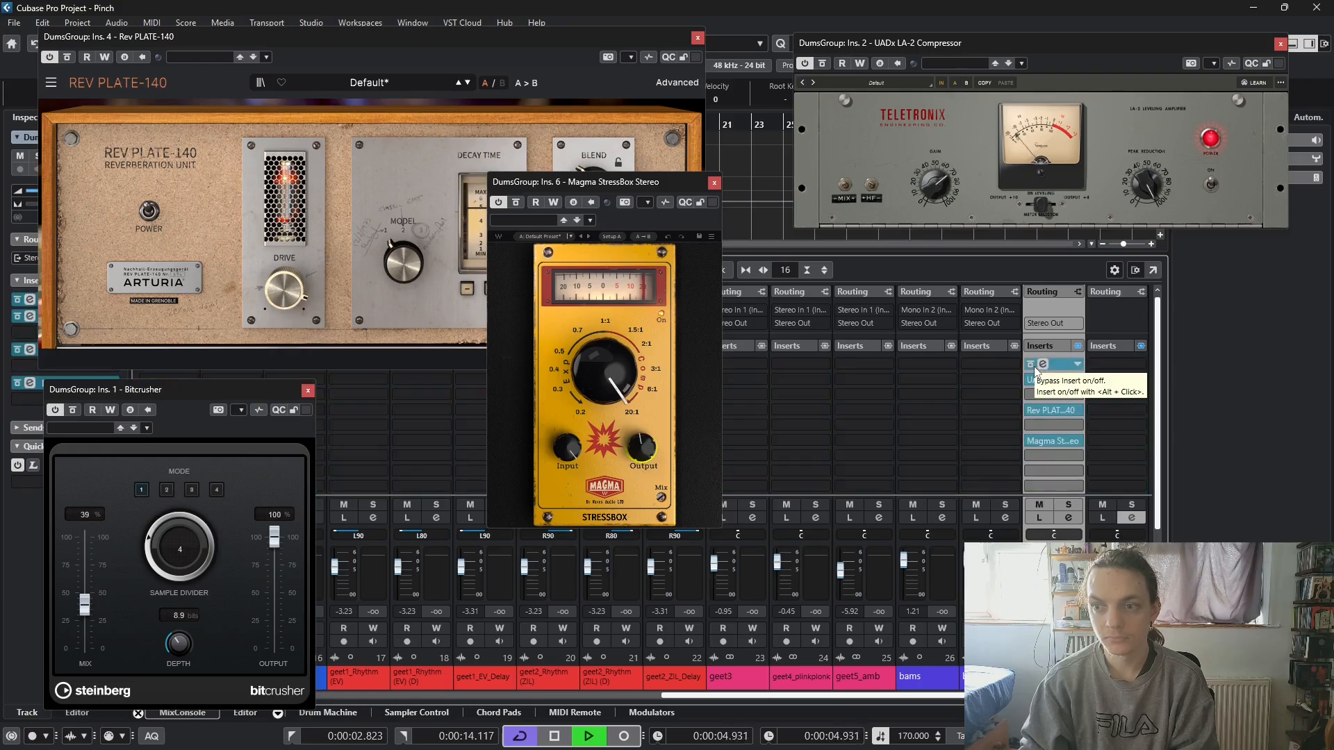
pyautogui.click(1032, 365)
pyautogui.click(1032, 365)
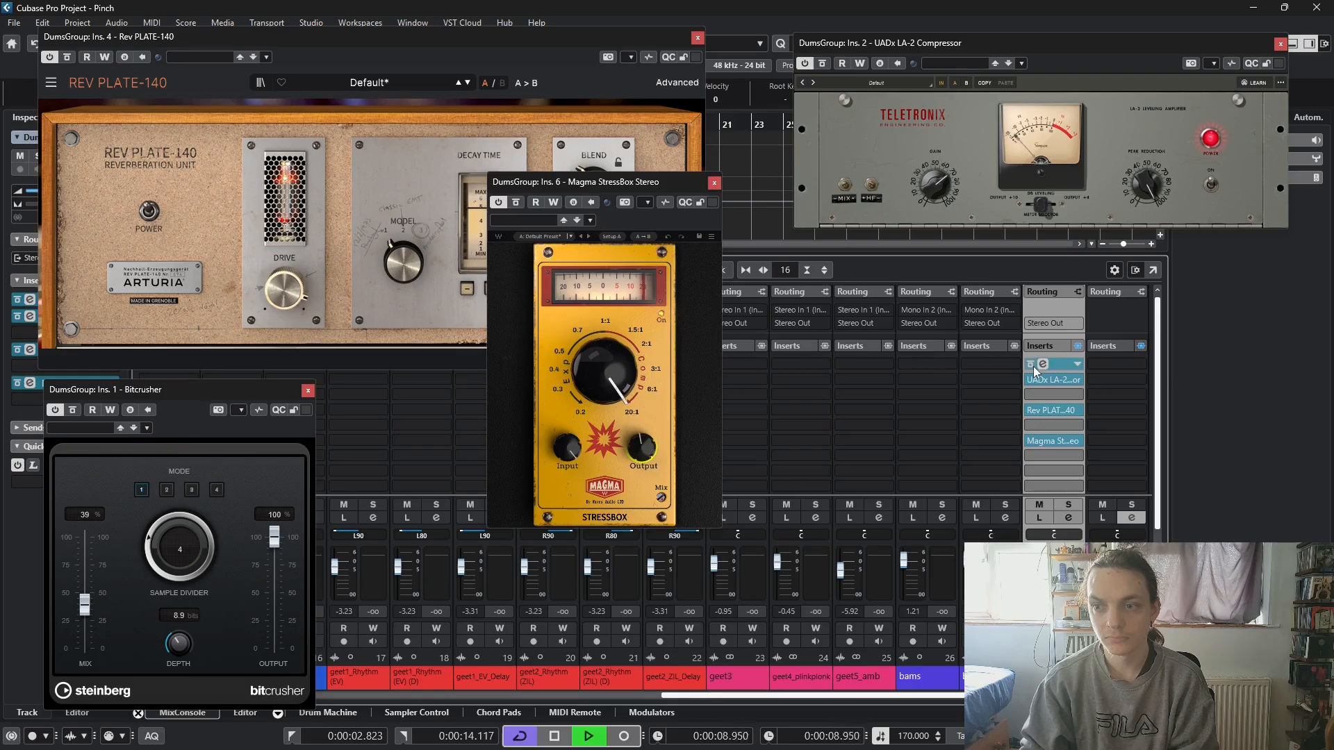
pyautogui.click(1033, 366)
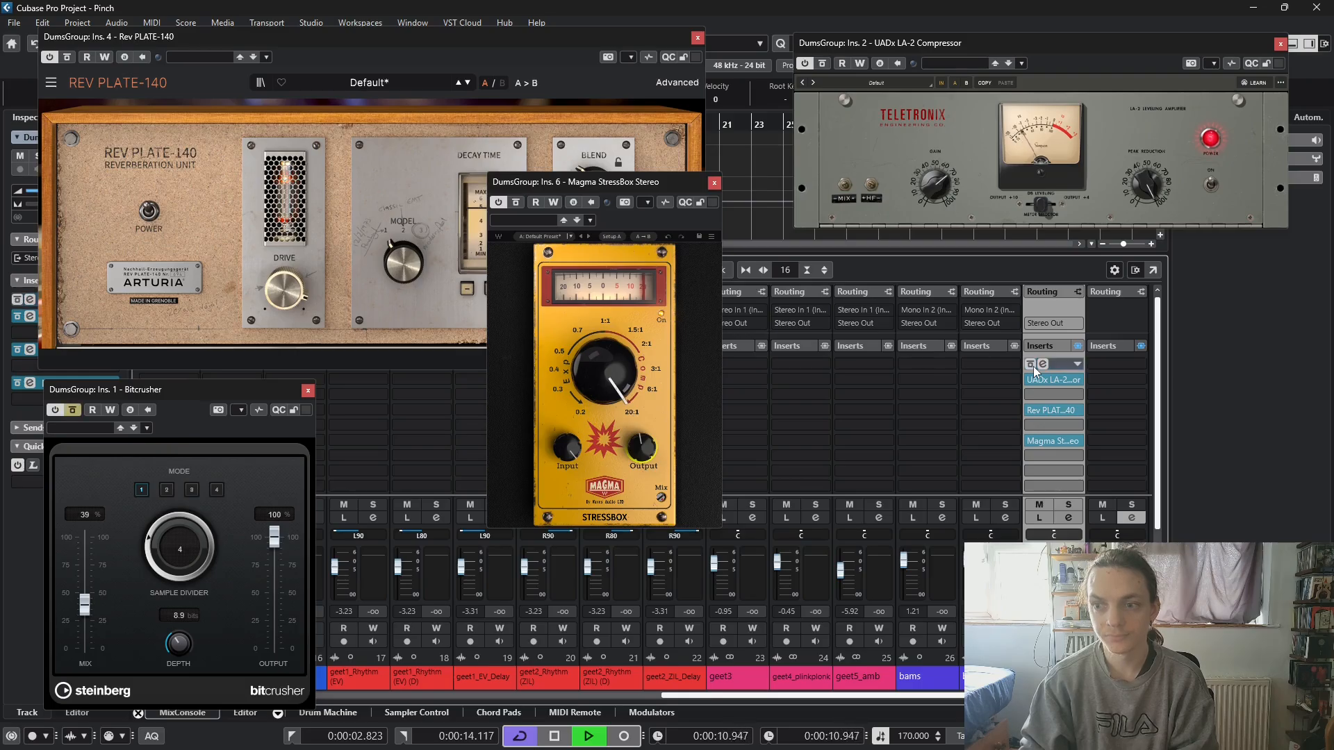
pyautogui.press('space')
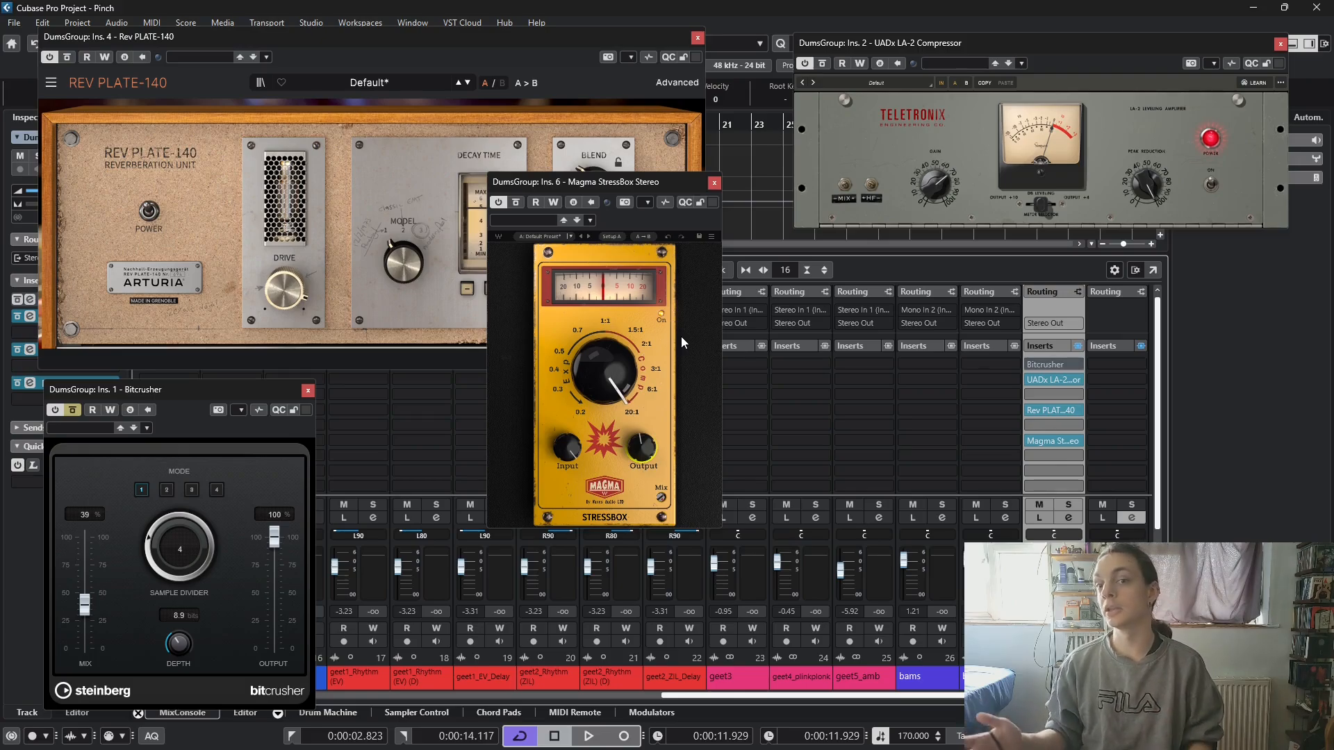
# - Reduce the StressBox compression ratio to about 6:1 and arrange its window and the Bitcrusher's clear of the reverb controls
pyautogui.click(718, 375)
pyautogui.moveTo(646, 184); pyautogui.dragTo(790, 185)
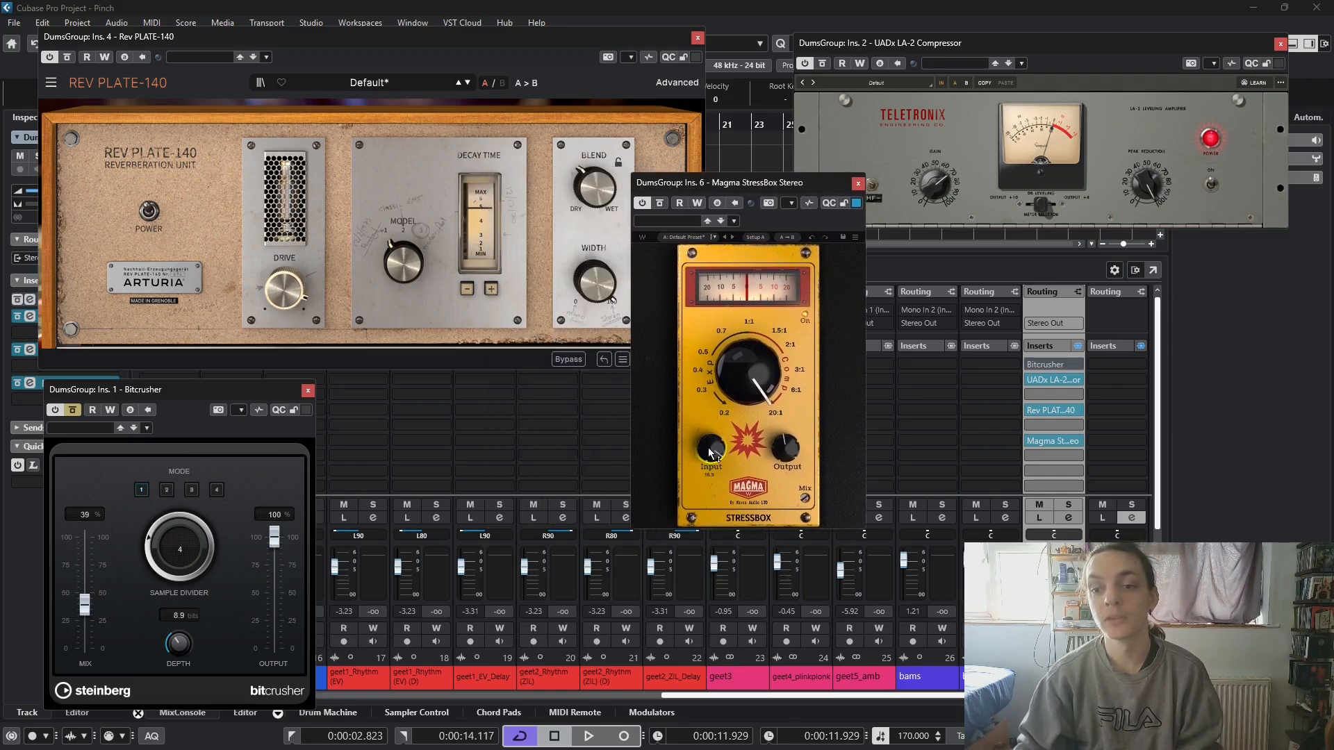
pyautogui.moveTo(764, 376); pyautogui.dragTo(758, 360)
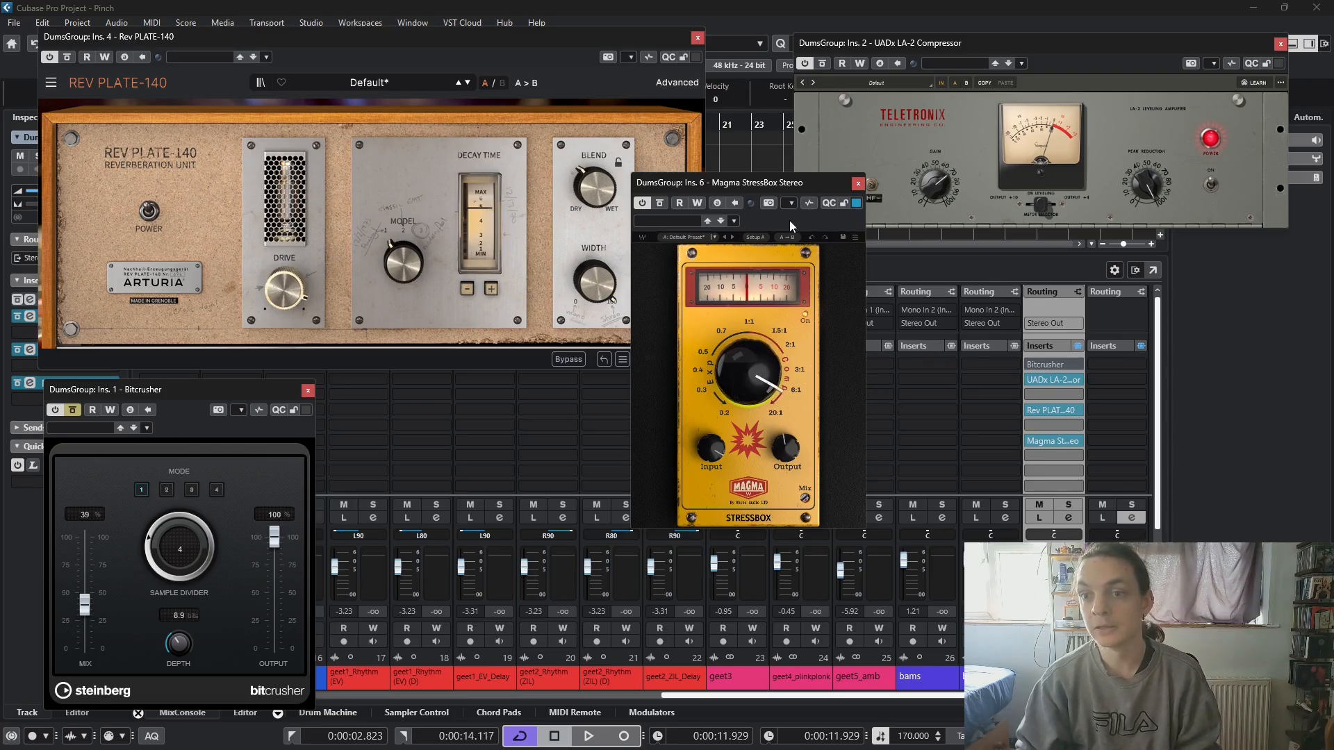
pyautogui.moveTo(790, 185); pyautogui.dragTo(815, 90)
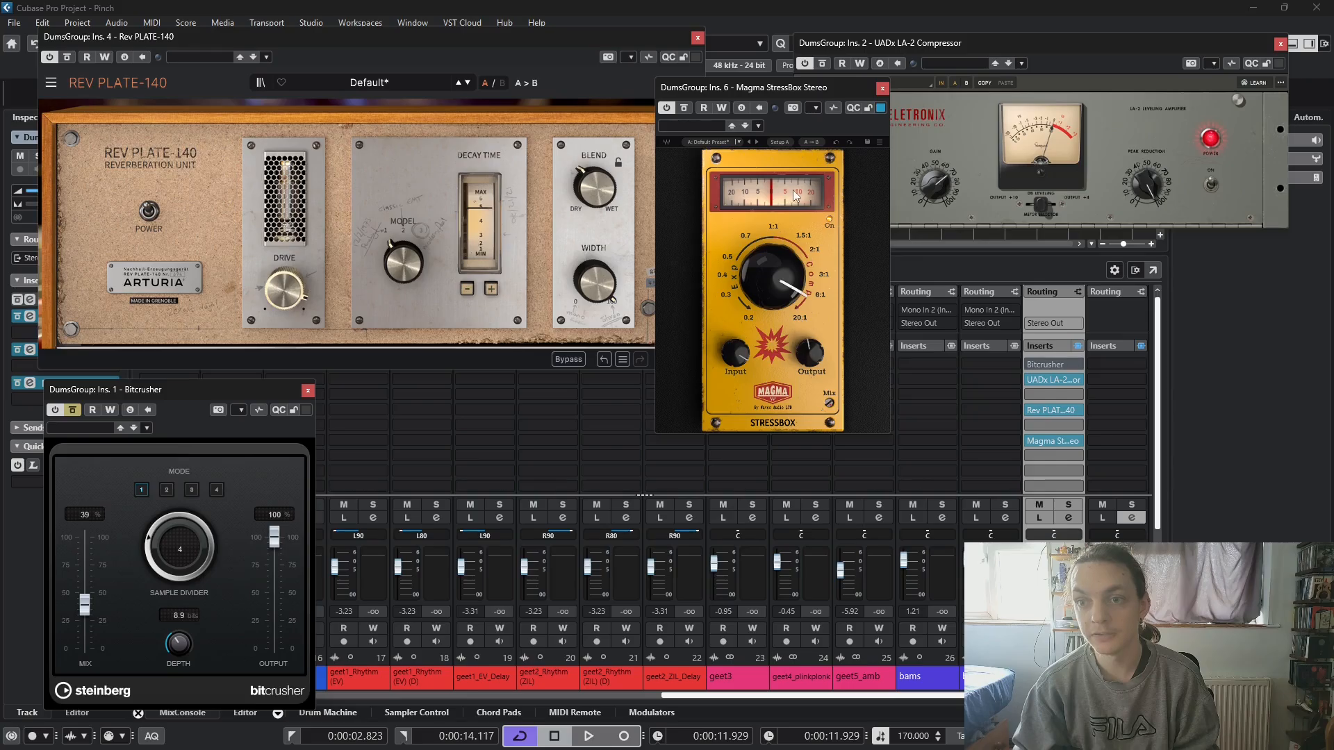
pyautogui.moveTo(265, 382); pyautogui.dragTo(285, 382)
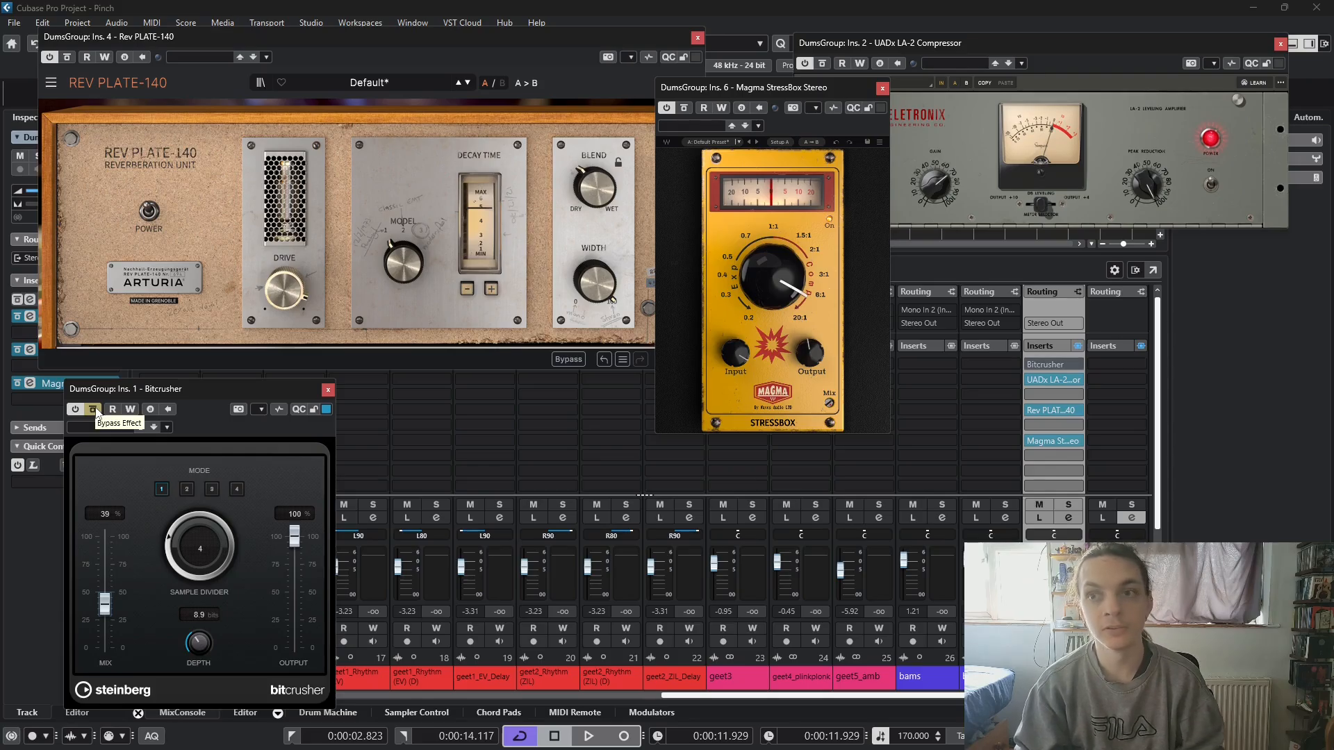
# - Play the loop with the Bitcrusher active and fine-tune the StressBox Output and its ratio to between 6:1 and 20:1
pyautogui.press('space')
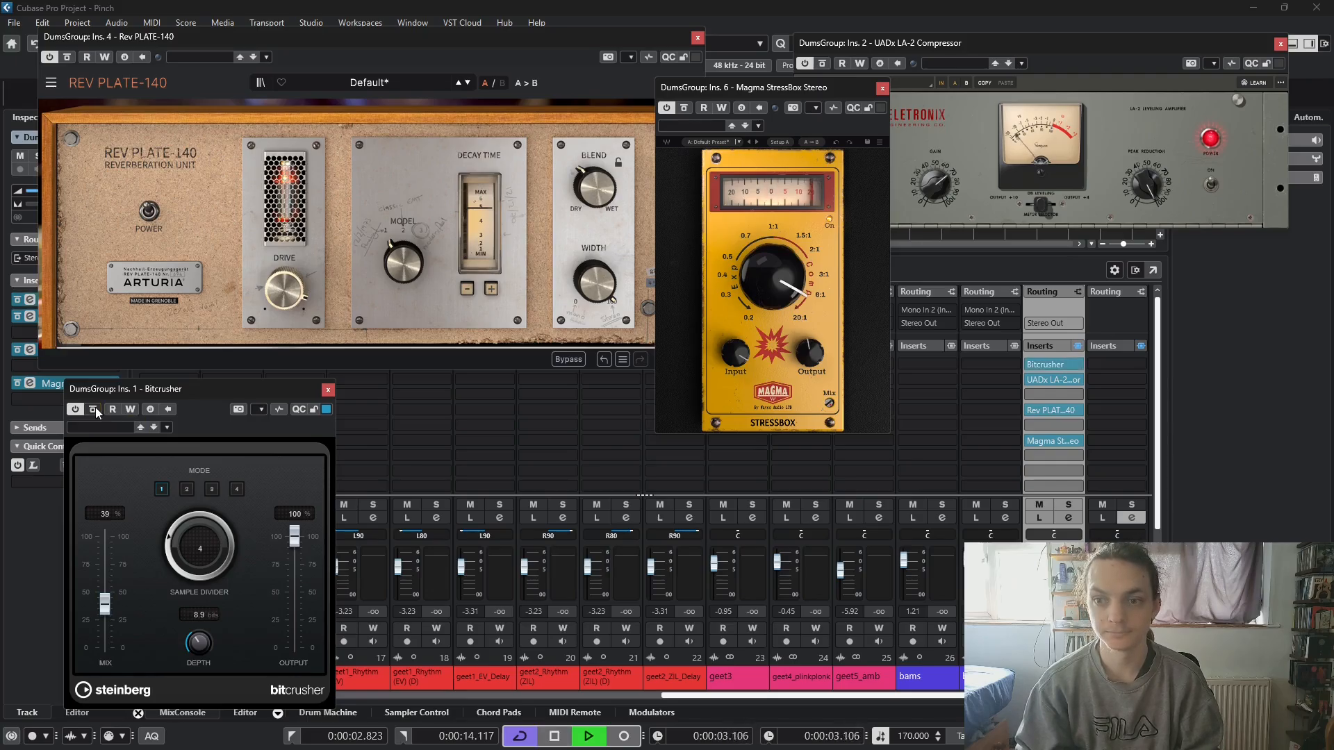
pyautogui.click(810, 353)
pyautogui.moveTo(810, 354); pyautogui.dragTo(810, 362)
pyautogui.moveTo(773, 277)
pyautogui.mouseDown()
pyautogui.moveTo(772, 329)
pyautogui.moveTo(772, 270)
pyautogui.mouseUp()
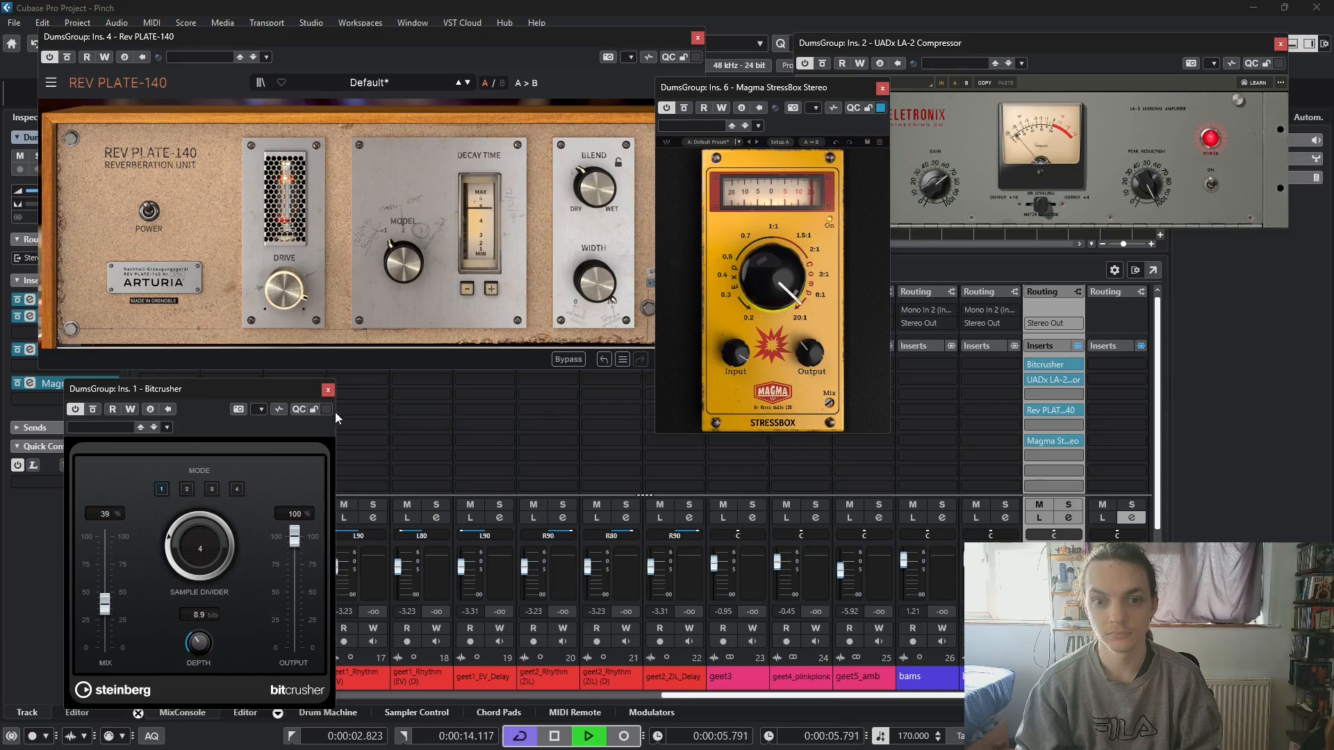
pyautogui.moveTo(317, 394); pyautogui.dragTo(321, 364)
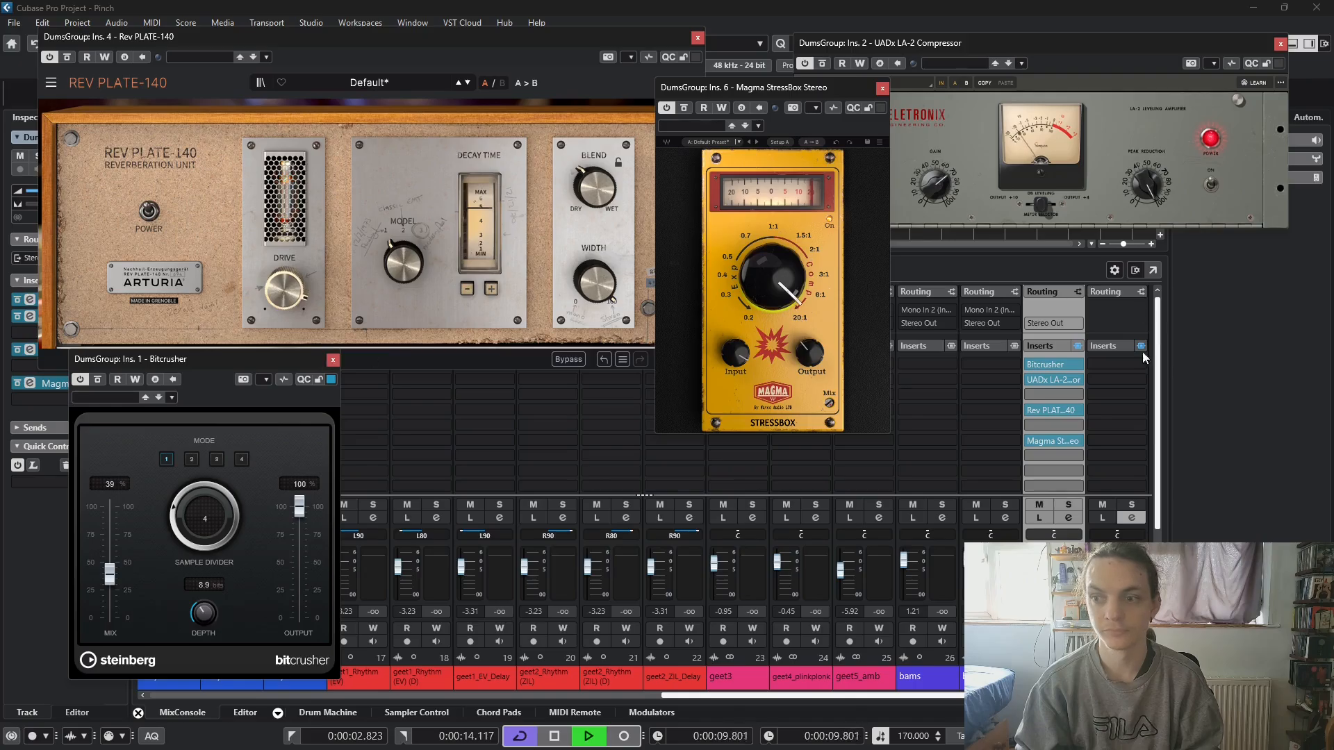
# - Space out the inserts with StressBox in slot 8, reverb in slot 6, LA-2 in slot 4 and the bypassed Bitcrusher in slot 2
pyautogui.moveTo(1052, 445); pyautogui.dragTo(1052, 471)
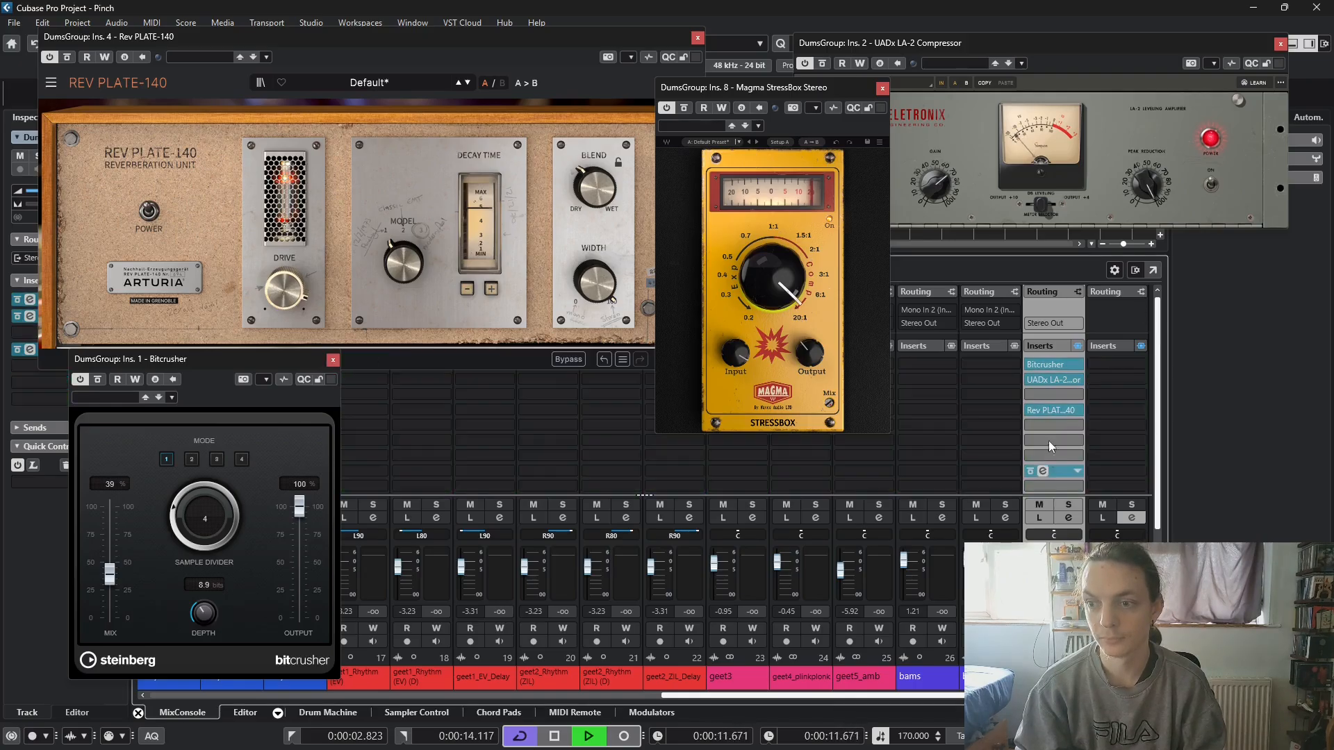
pyautogui.moveTo(1051, 411); pyautogui.dragTo(1050, 446)
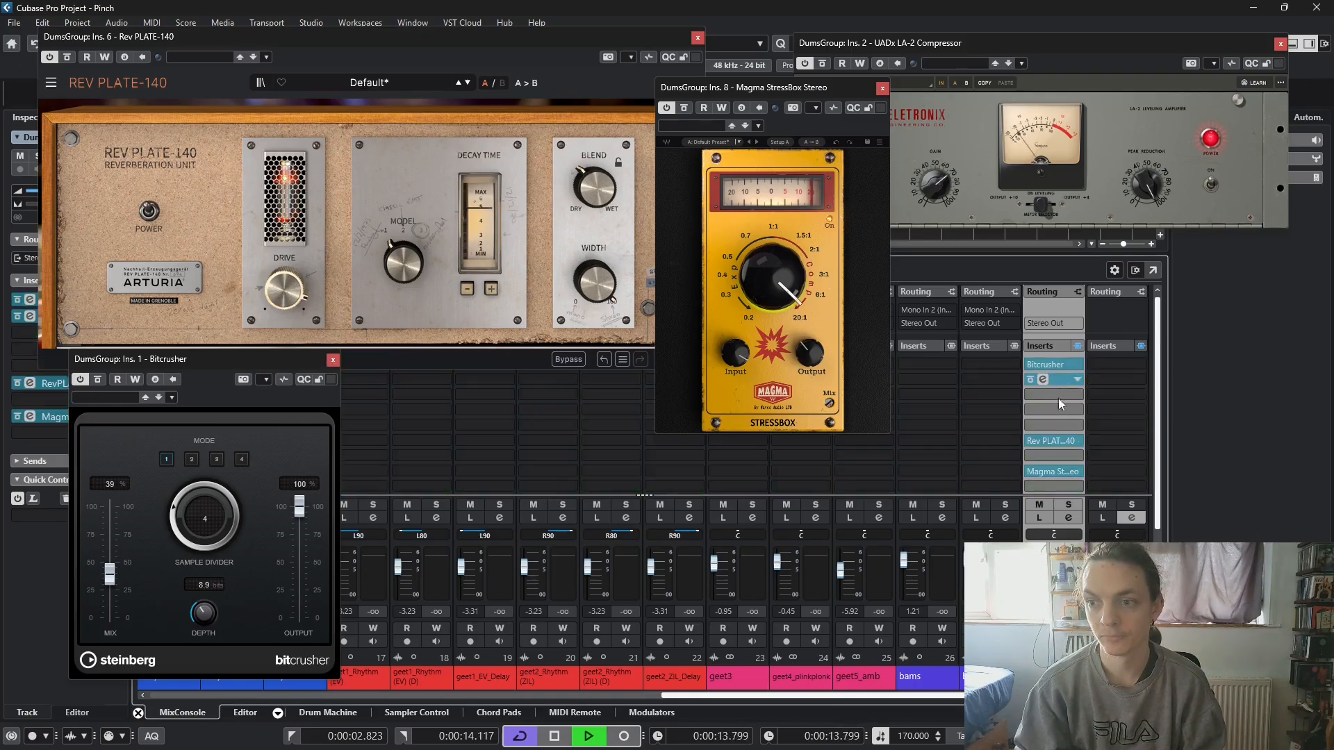
pyautogui.moveTo(1061, 395); pyautogui.dragTo(1055, 410)
pyautogui.moveTo(1056, 364); pyautogui.dragTo(1058, 385)
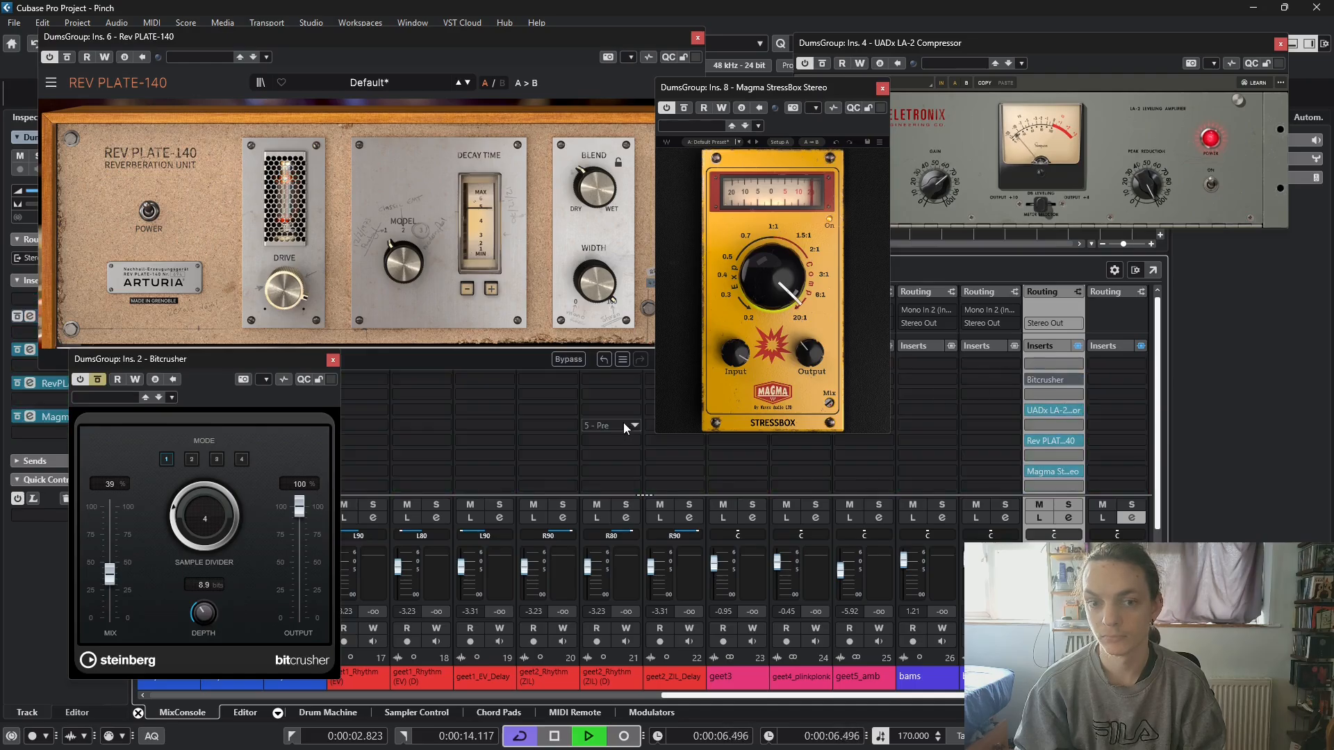
# - Stop playback and load the Gate effect into the first insert slot ahead of the Bitcrusher
pyautogui.press('space')
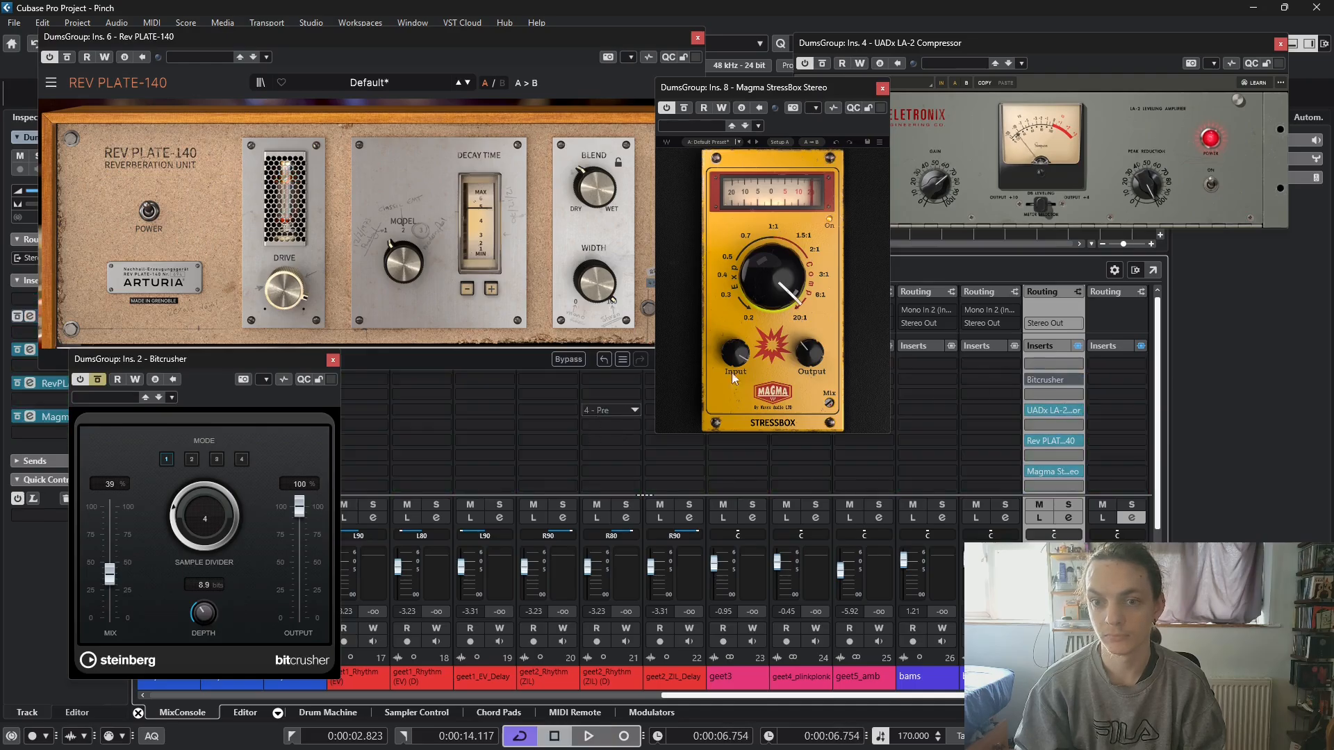
pyautogui.click(1040, 363)
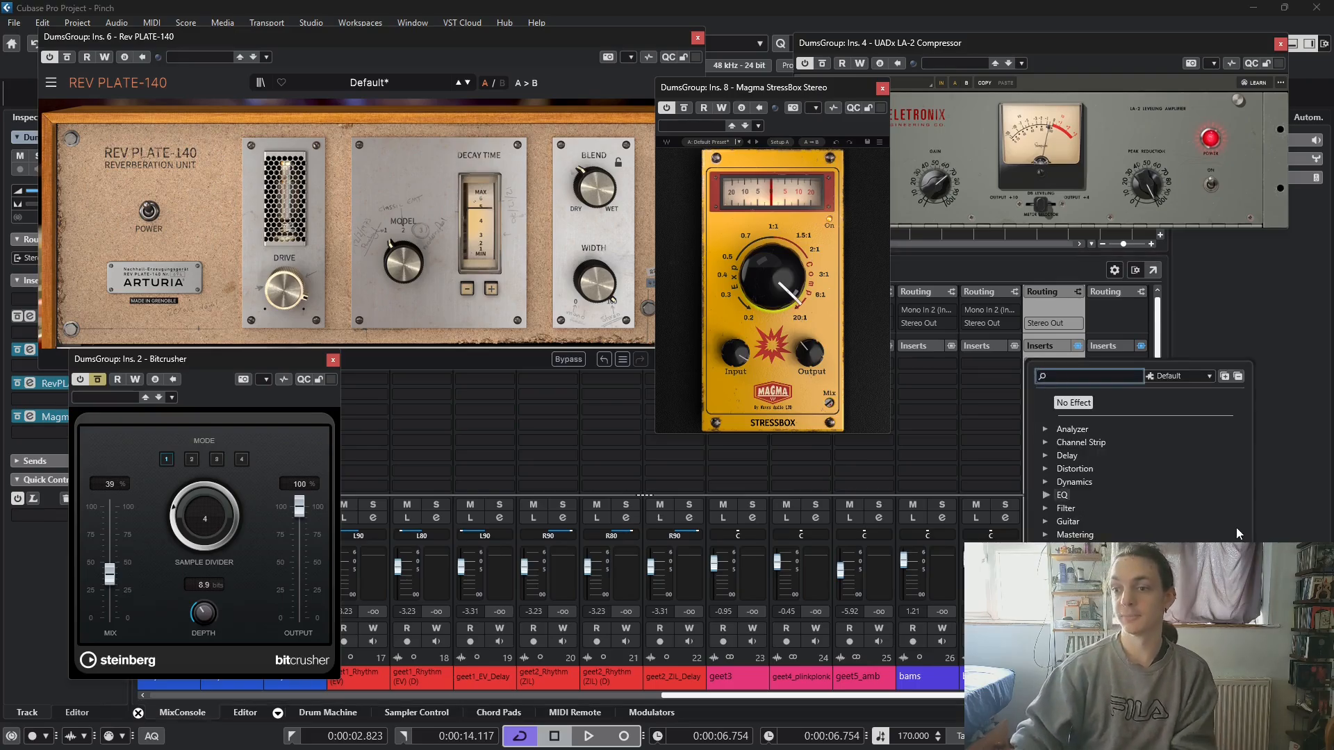
pyautogui.write('gate')
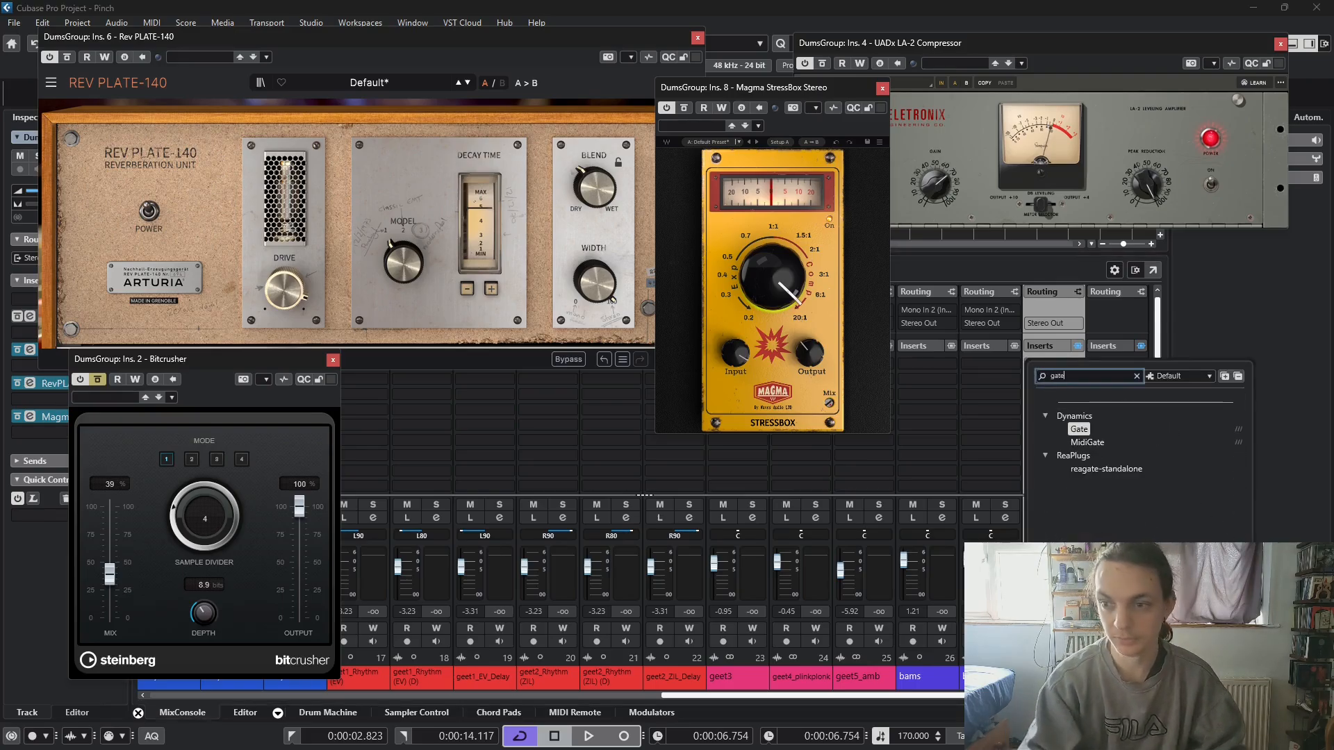
pyautogui.click(1079, 430)
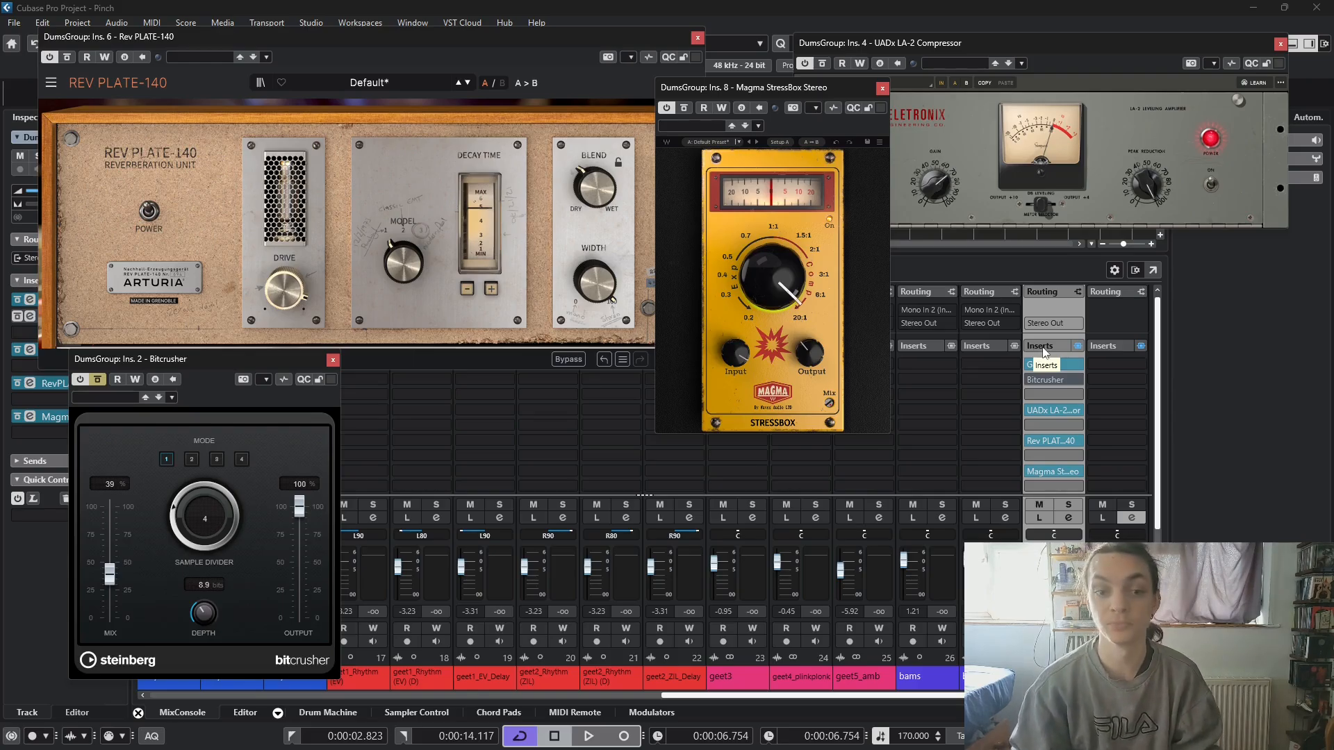
# - Play the loop while moving the Gate from slot 1 to slot 7, to slot 5, and into slot 3 ahead of the LA-2
pyautogui.press('space')
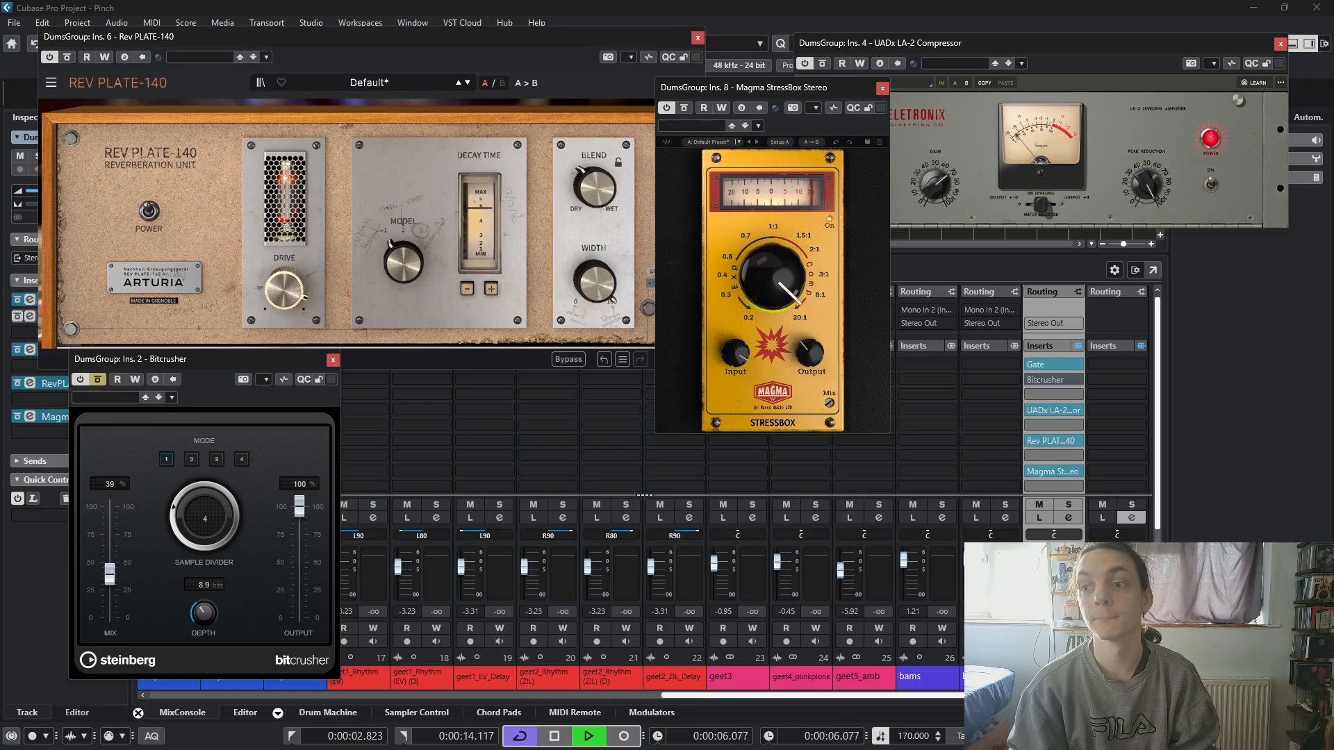
pyautogui.moveTo(1052, 362); pyautogui.dragTo(1055, 458)
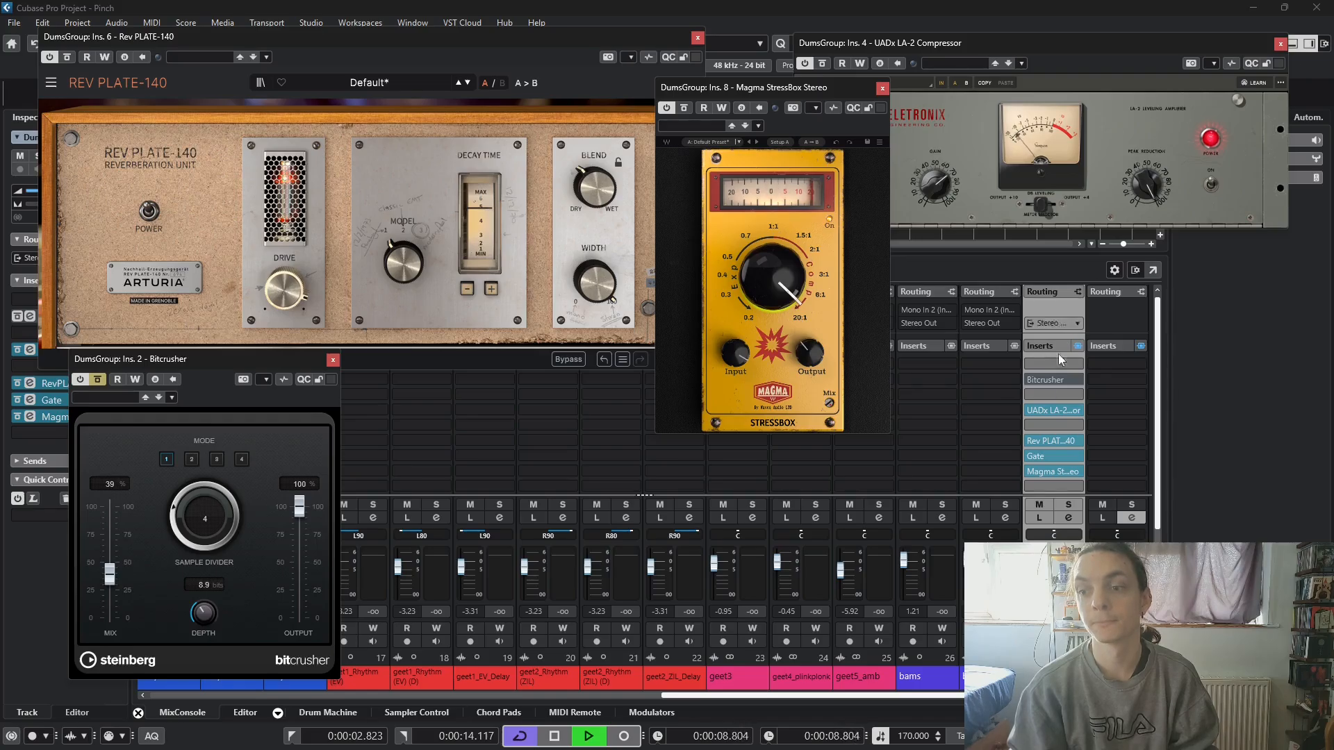
pyautogui.moveTo(1045, 452); pyautogui.dragTo(1047, 424)
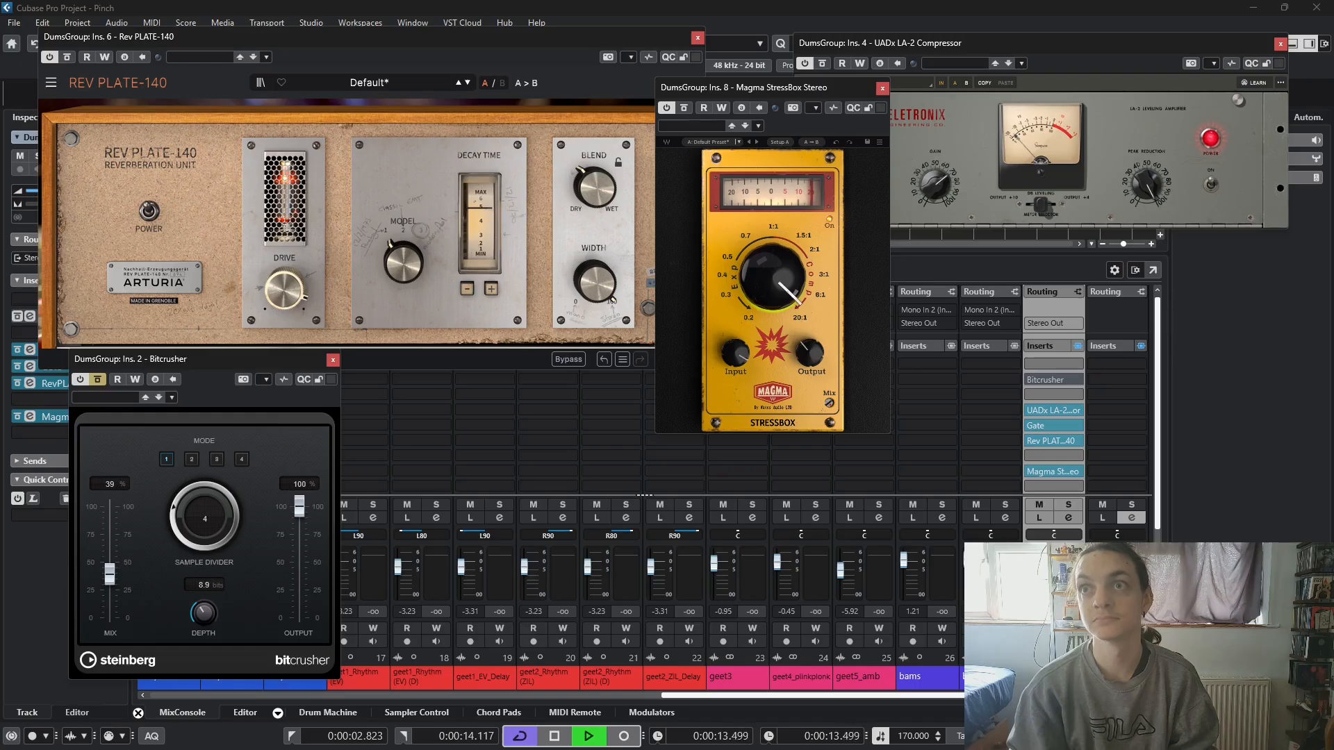
pyautogui.moveTo(1048, 423); pyautogui.dragTo(1051, 397)
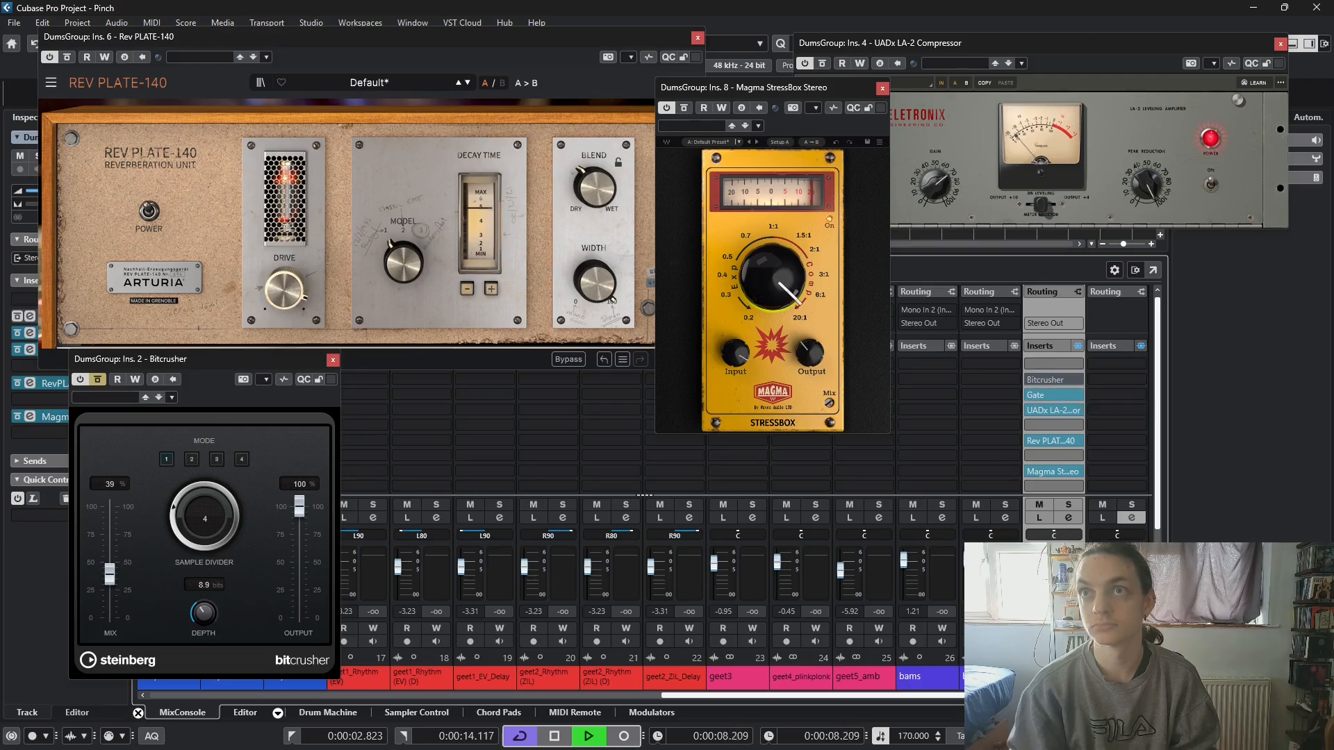
# - Try the Gate in slot 9 after StressBox, return it to slot 3, and stop playback
pyautogui.moveTo(1053, 395); pyautogui.dragTo(1061, 481)
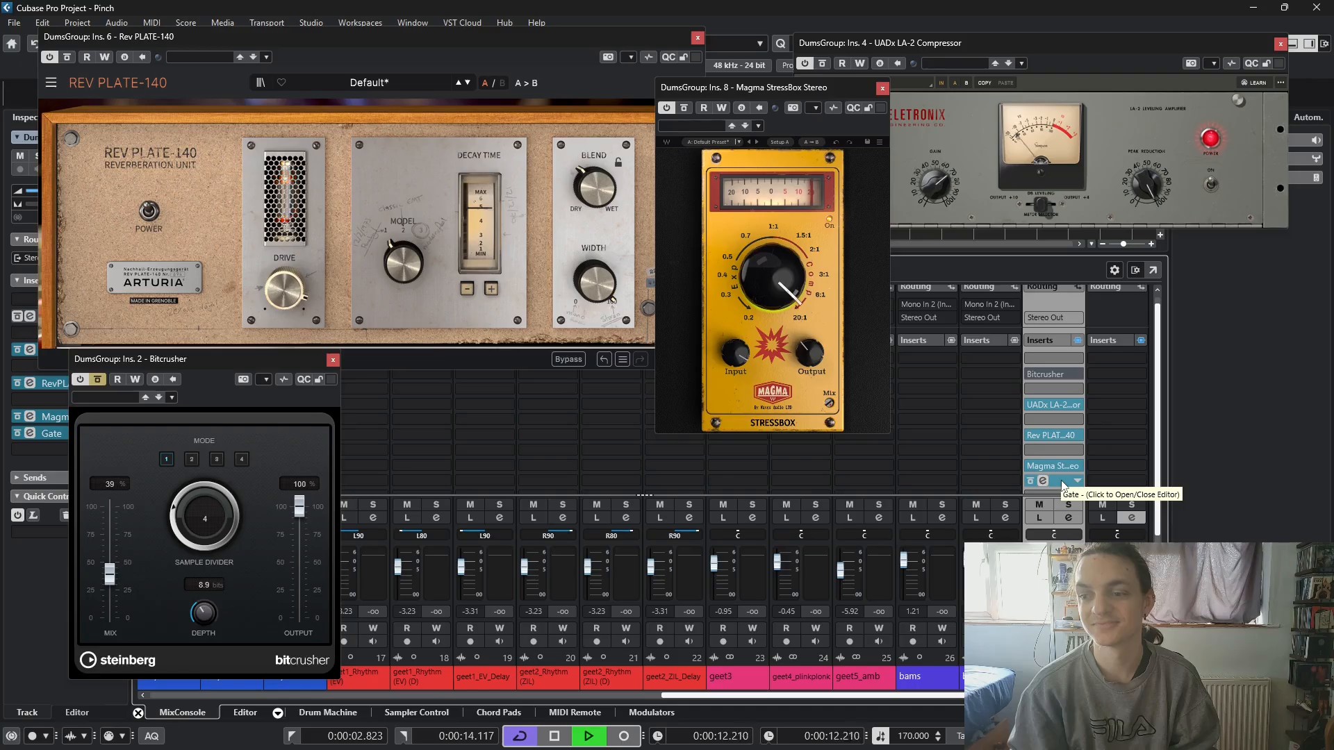
pyautogui.click(1047, 481)
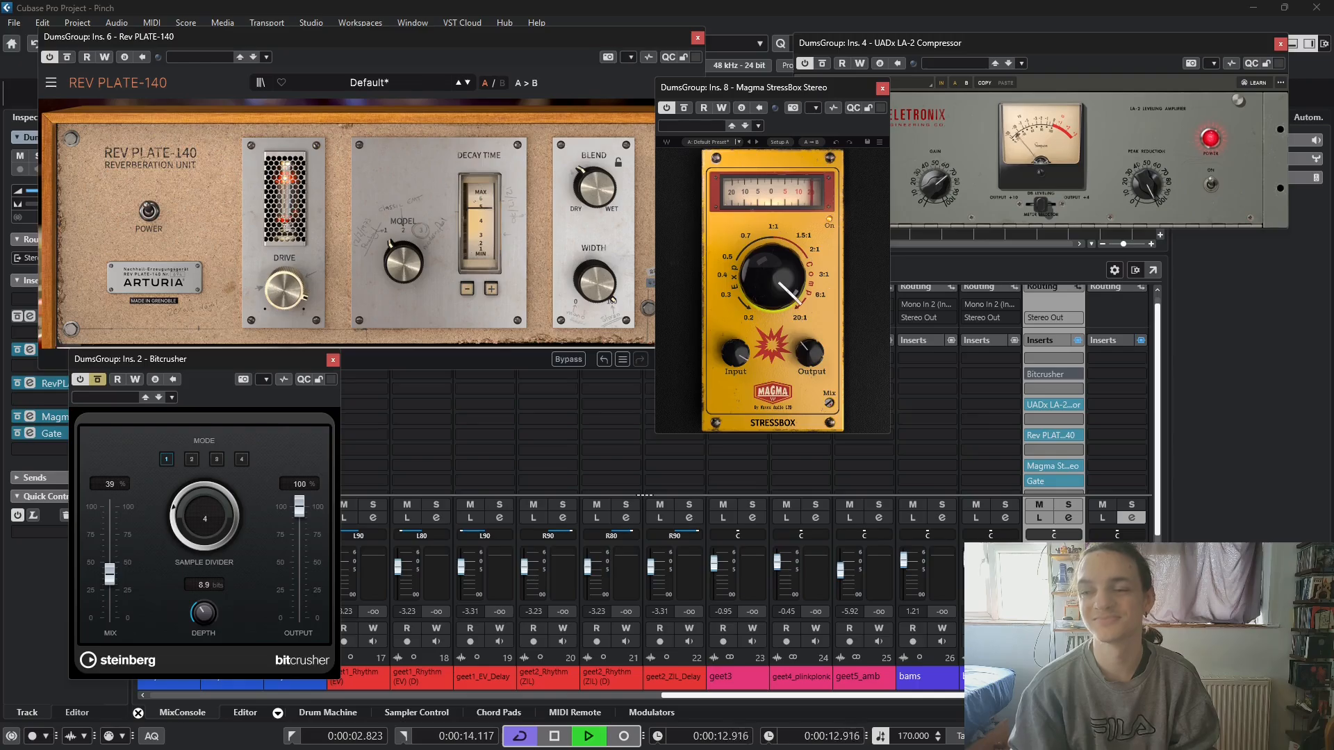
pyautogui.moveTo(1056, 405); pyautogui.dragTo(1064, 392)
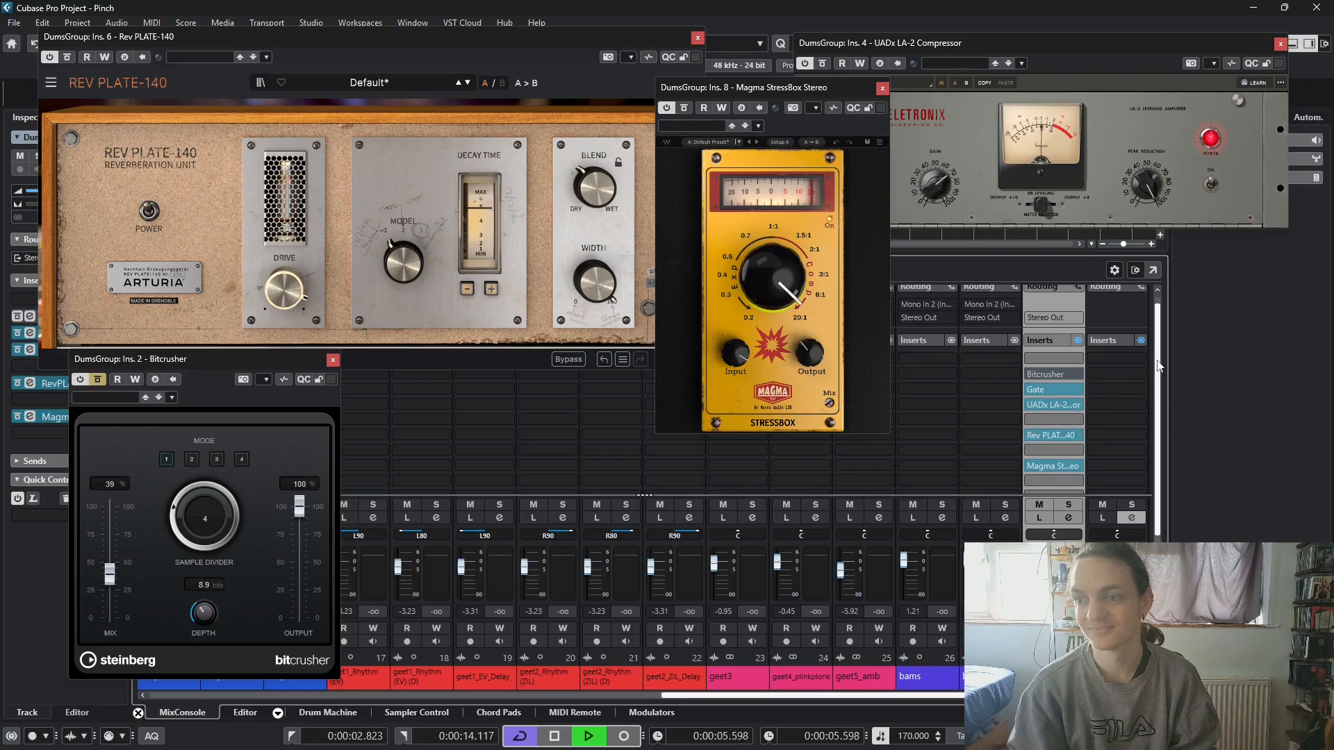
pyautogui.moveTo(1156, 363); pyautogui.dragTo(1158, 334)
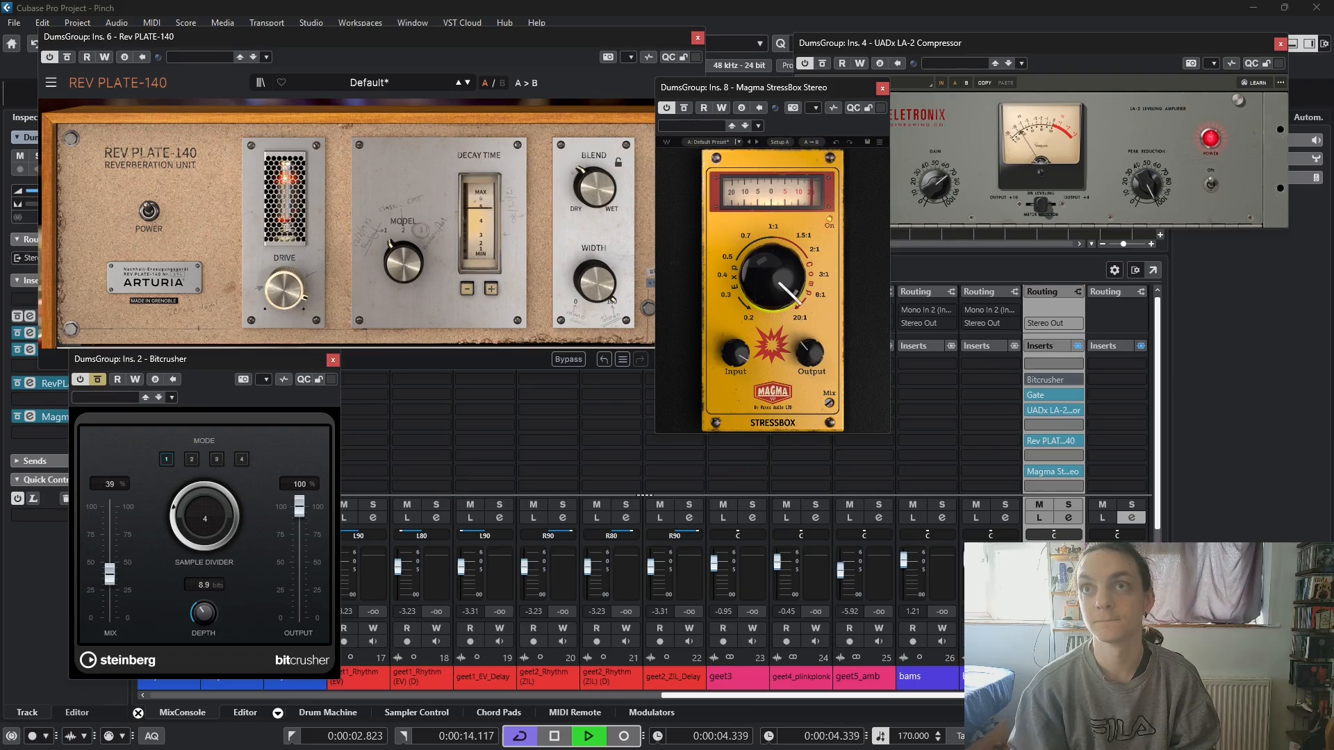
pyautogui.press('space')
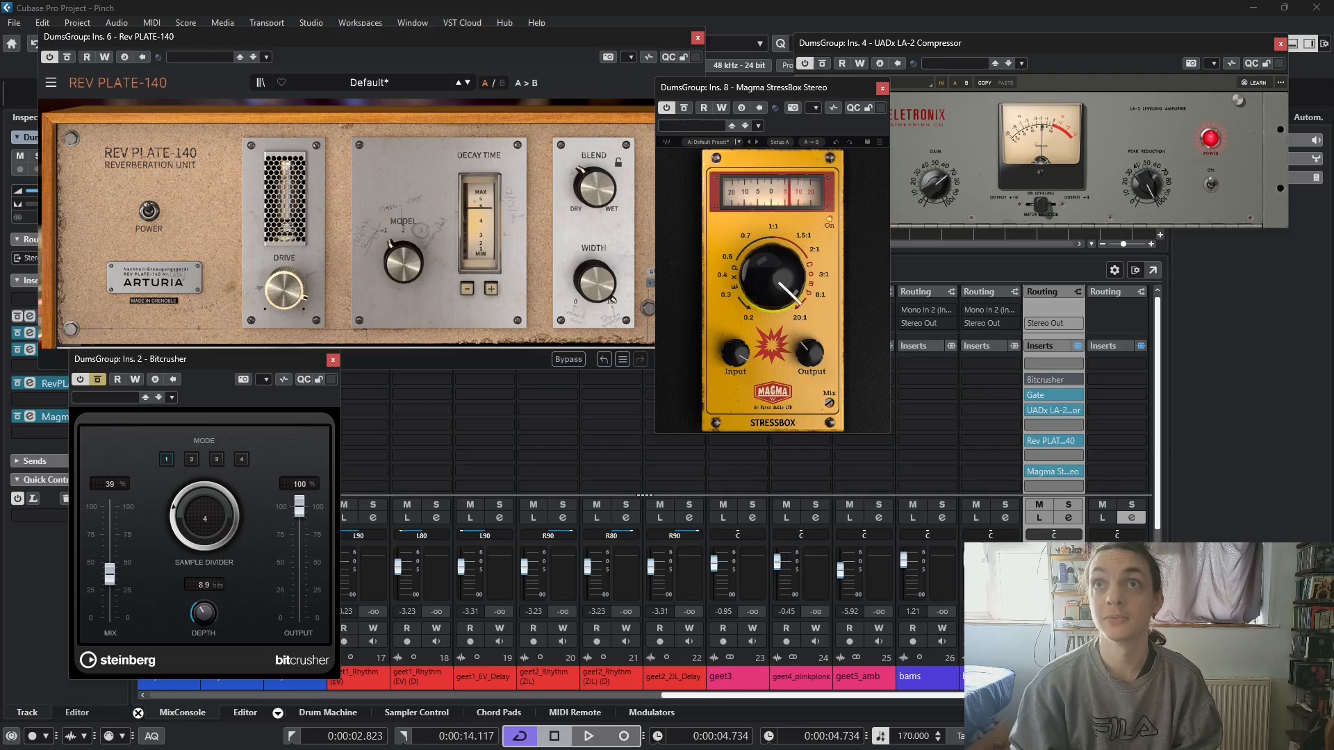
# - Shorten the Rev PLATE-140's decay time and bypass the Gate in slot 3
pyautogui.moveTo(1062, 440)
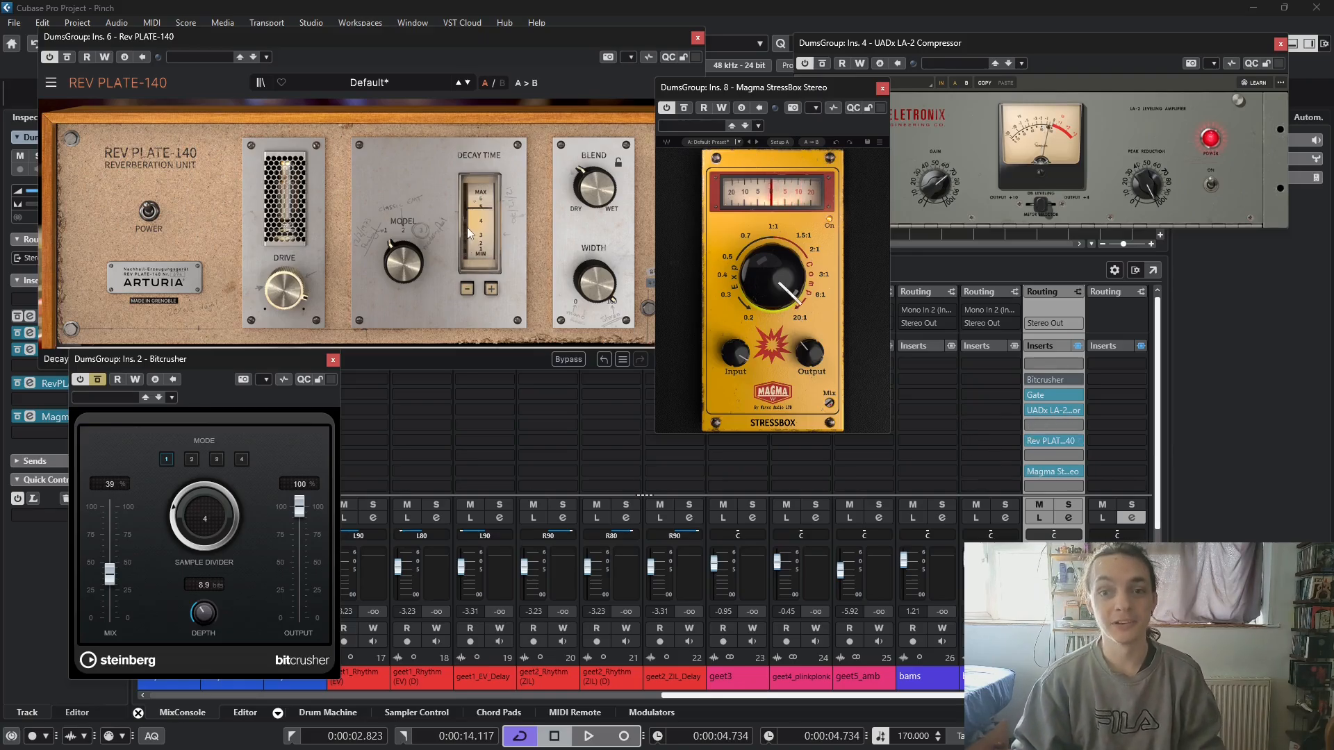
pyautogui.click(486, 222)
pyautogui.moveTo(476, 219); pyautogui.dragTo(476, 243)
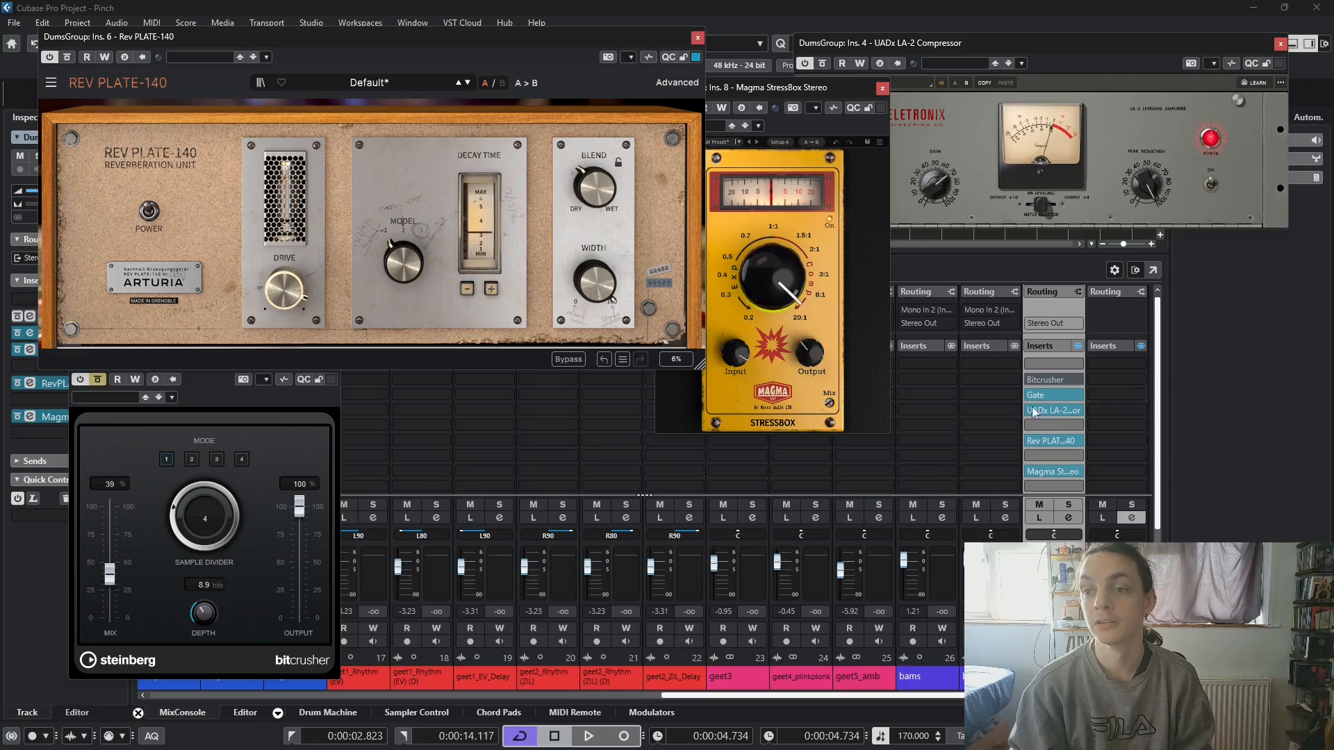
pyautogui.click(1031, 395)
# - Remove the Bitcrusher from insert slot 2 of DumsGroup and discard its changes
pyautogui.click(1078, 380)
pyautogui.click(1072, 461)
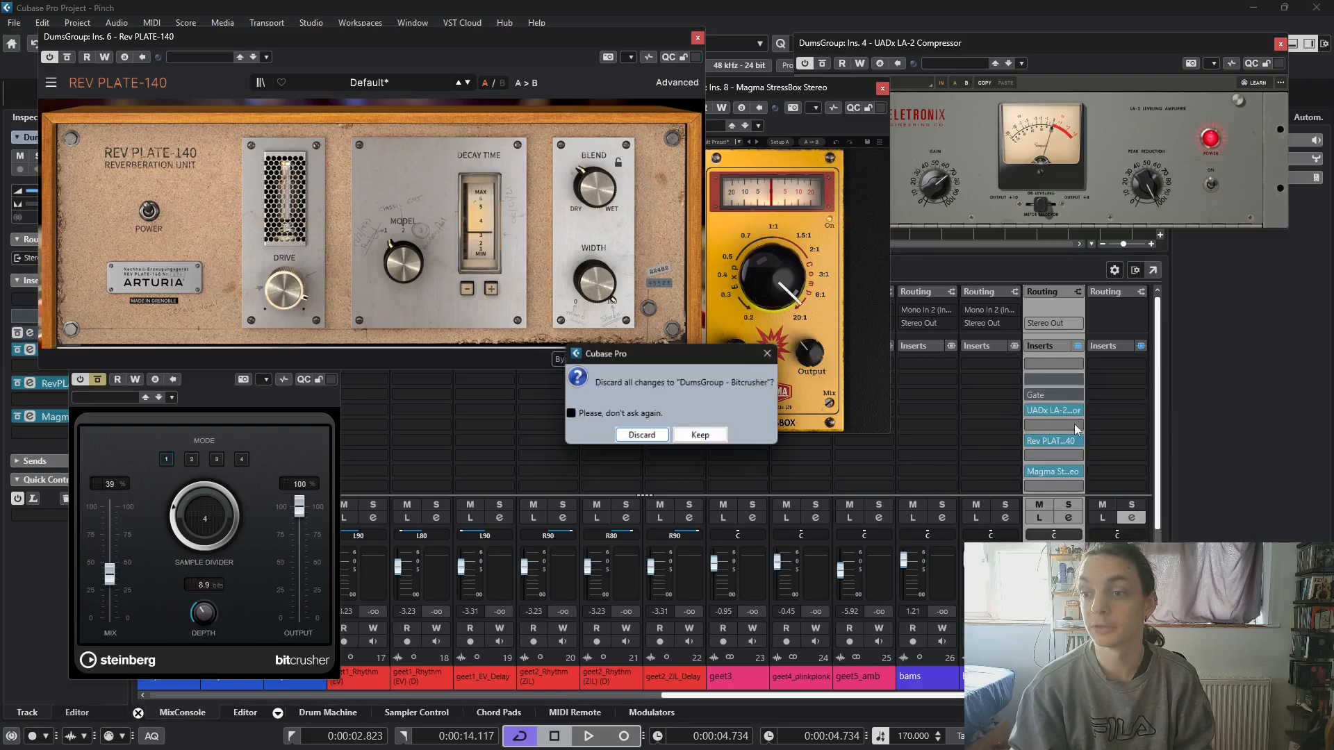
pyautogui.click(643, 441)
# - Load the Tremolo effect into insert slot 2 and audition it on the looped drums
pyautogui.click(1053, 380)
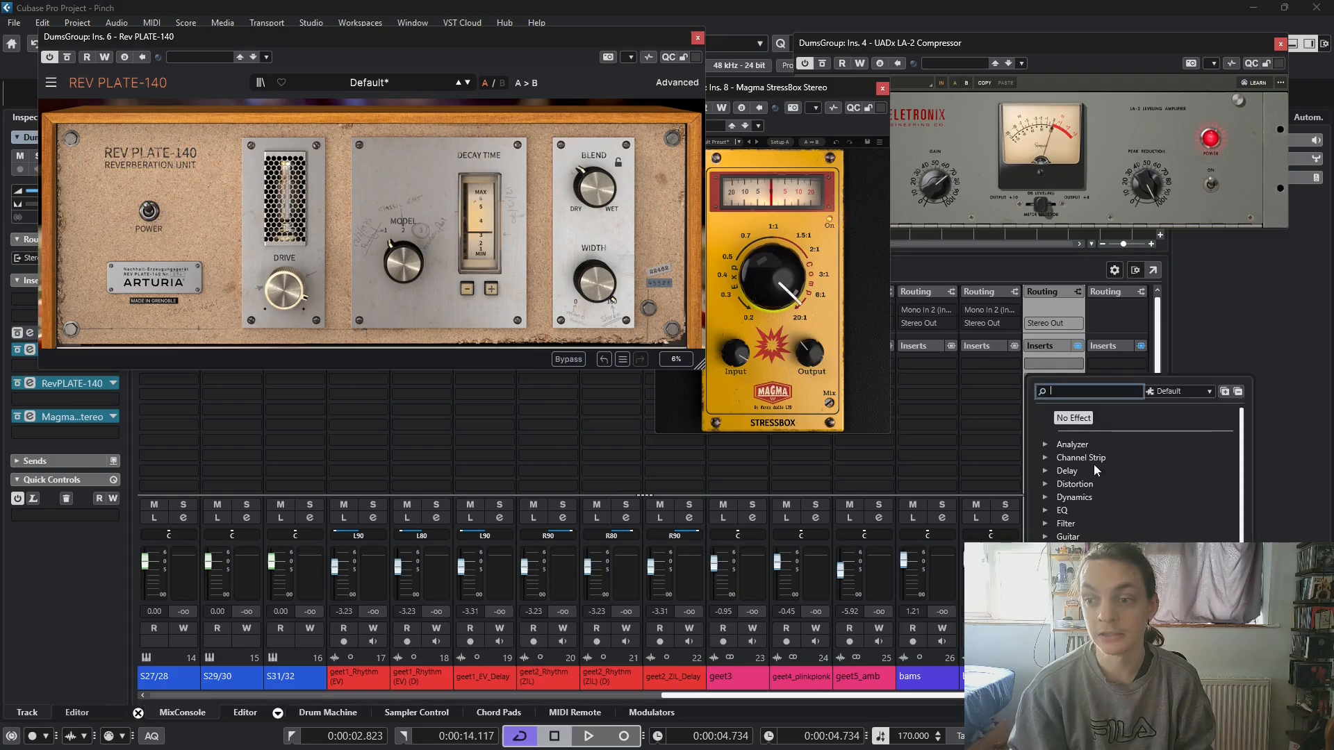
pyautogui.write('trem')
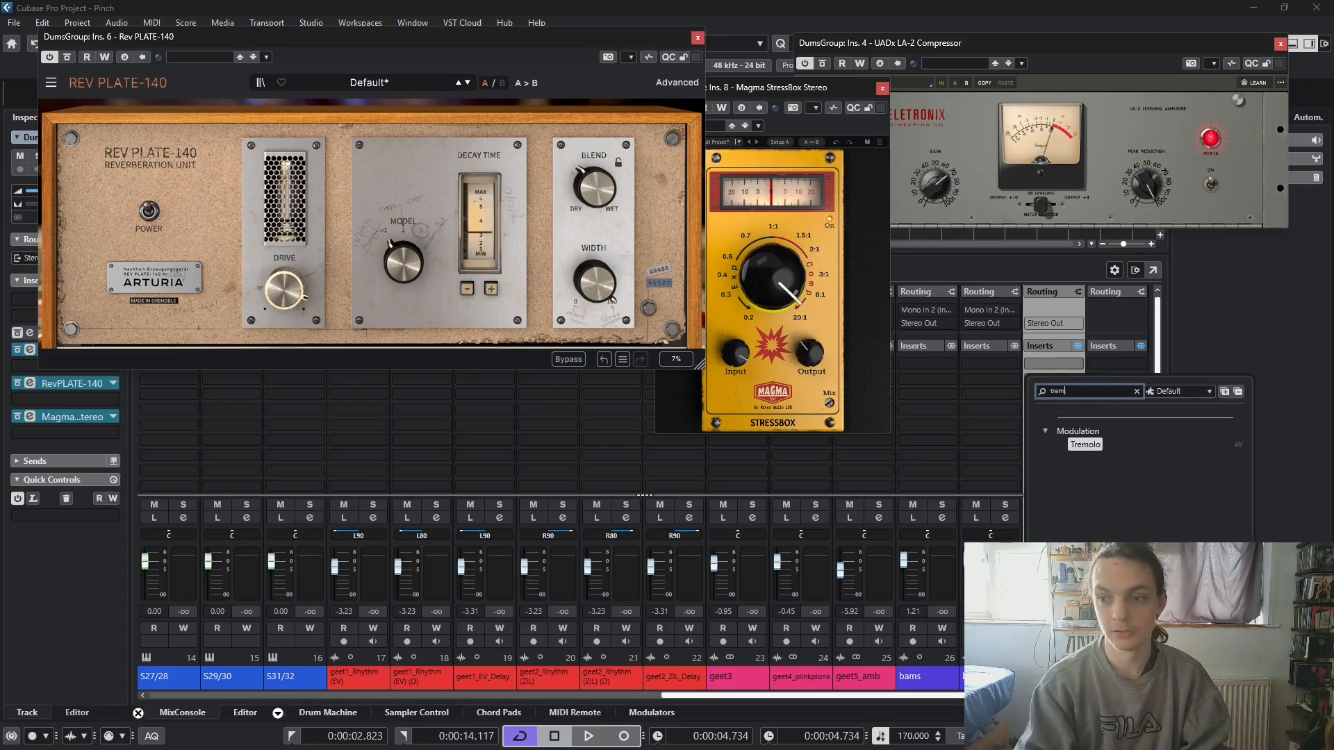
pyautogui.click(1084, 445)
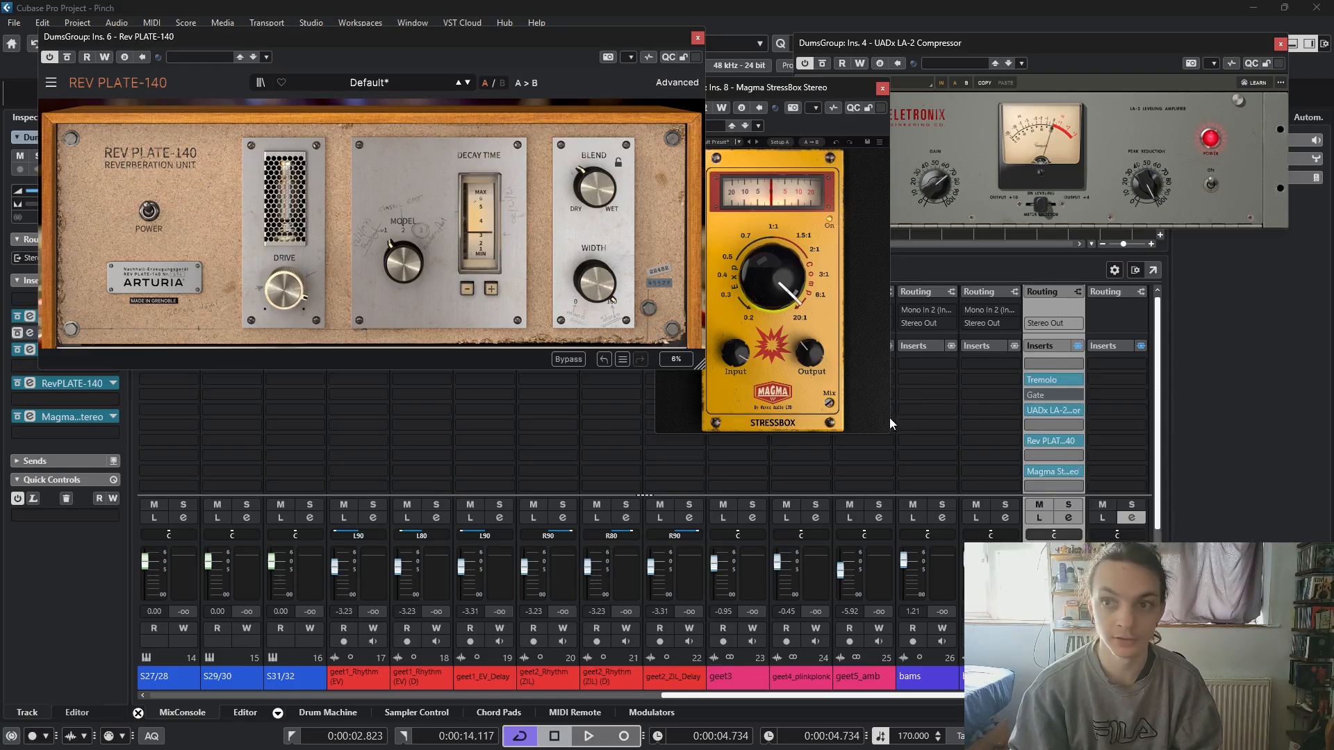
pyautogui.press('space')
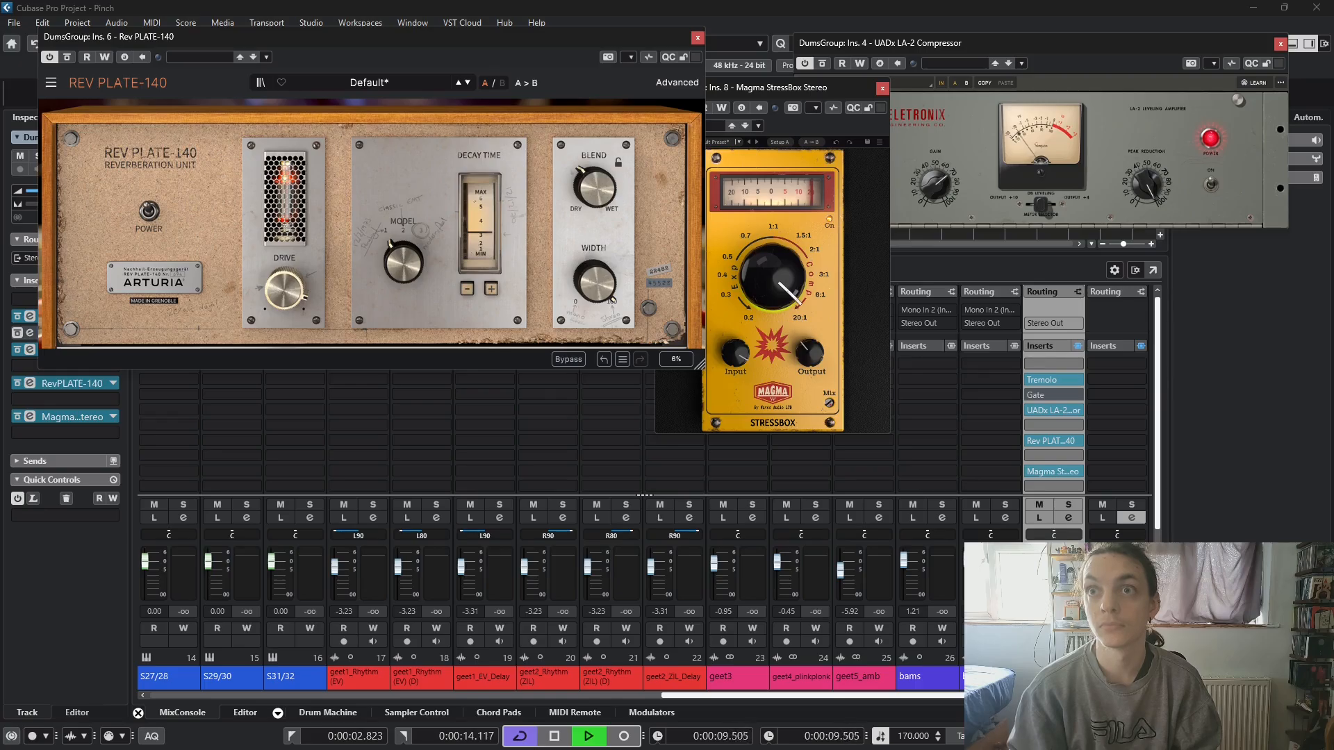
pyautogui.press('space')
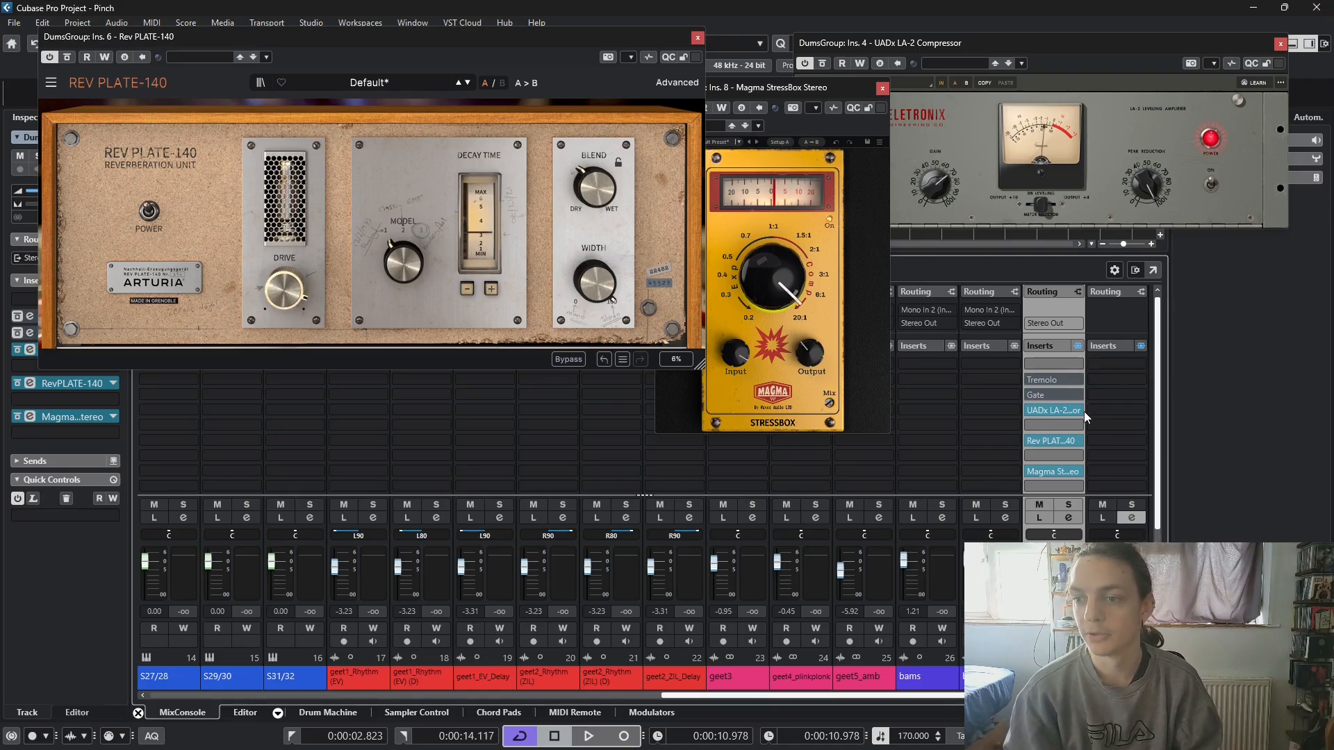
# - Replace the Tremolo in slot 2 with the Chopper modulation effect, discarding the Tremolo's changes
pyautogui.click(1079, 382)
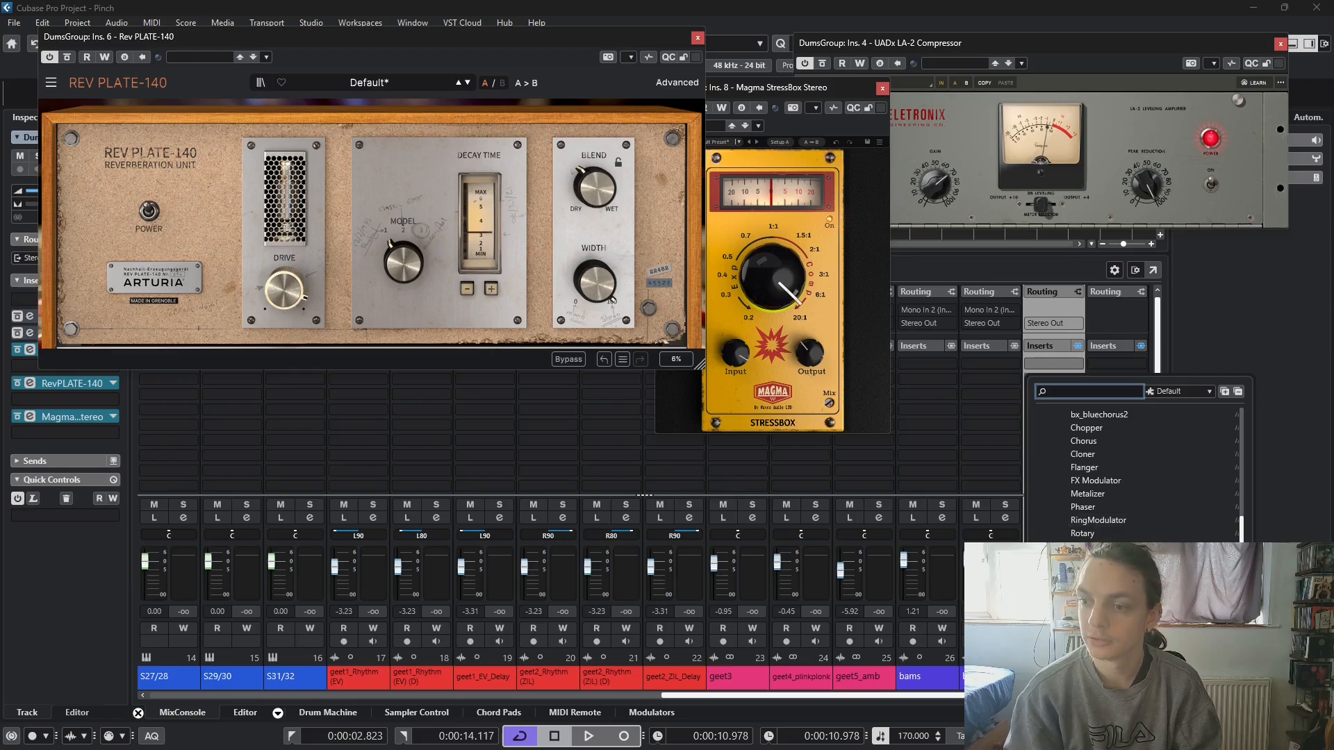
pyautogui.scroll(2, 1136, 480)
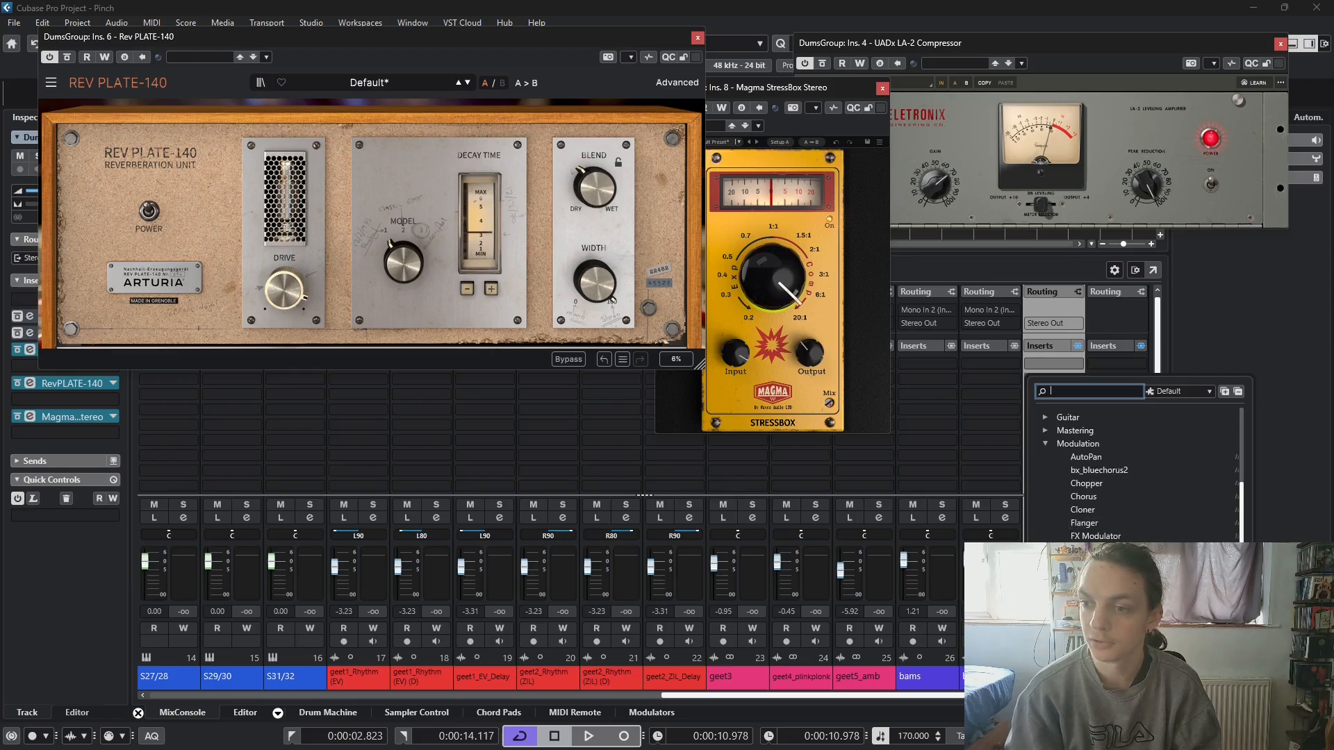
pyautogui.click(1086, 484)
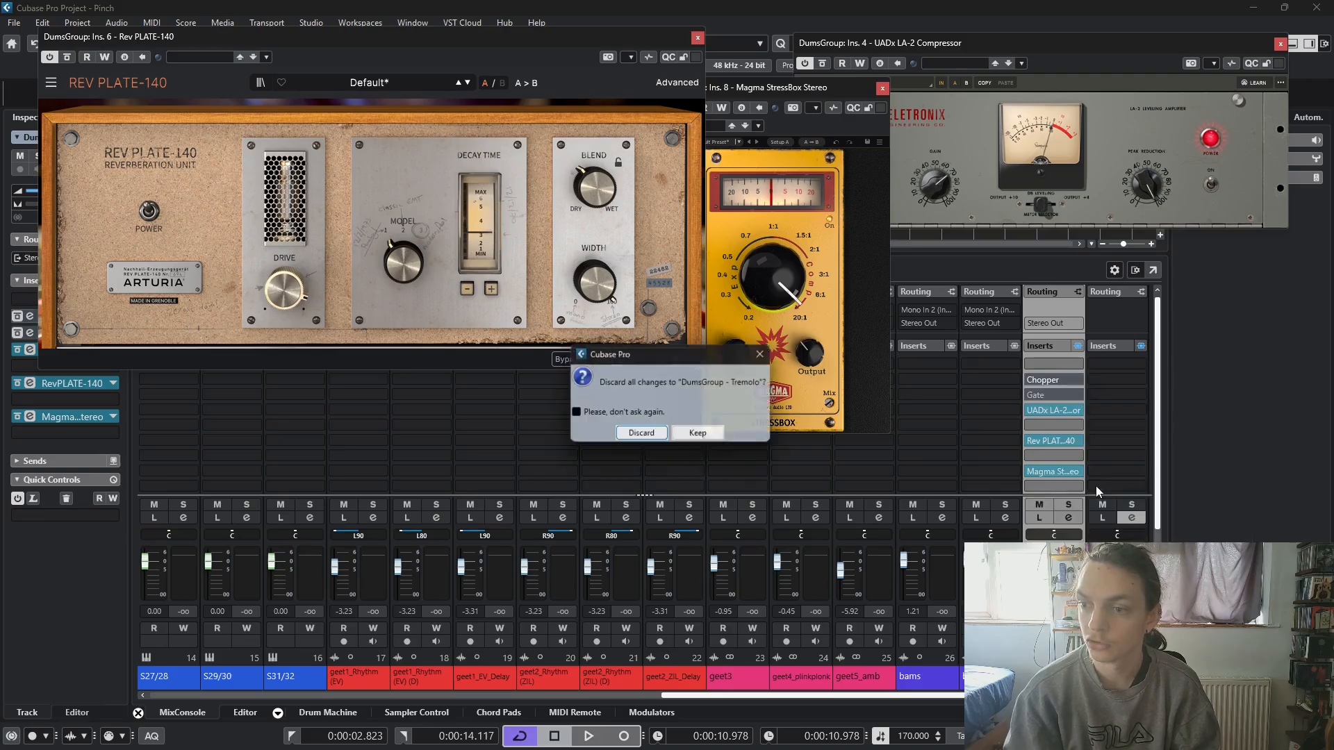
pyautogui.click(642, 436)
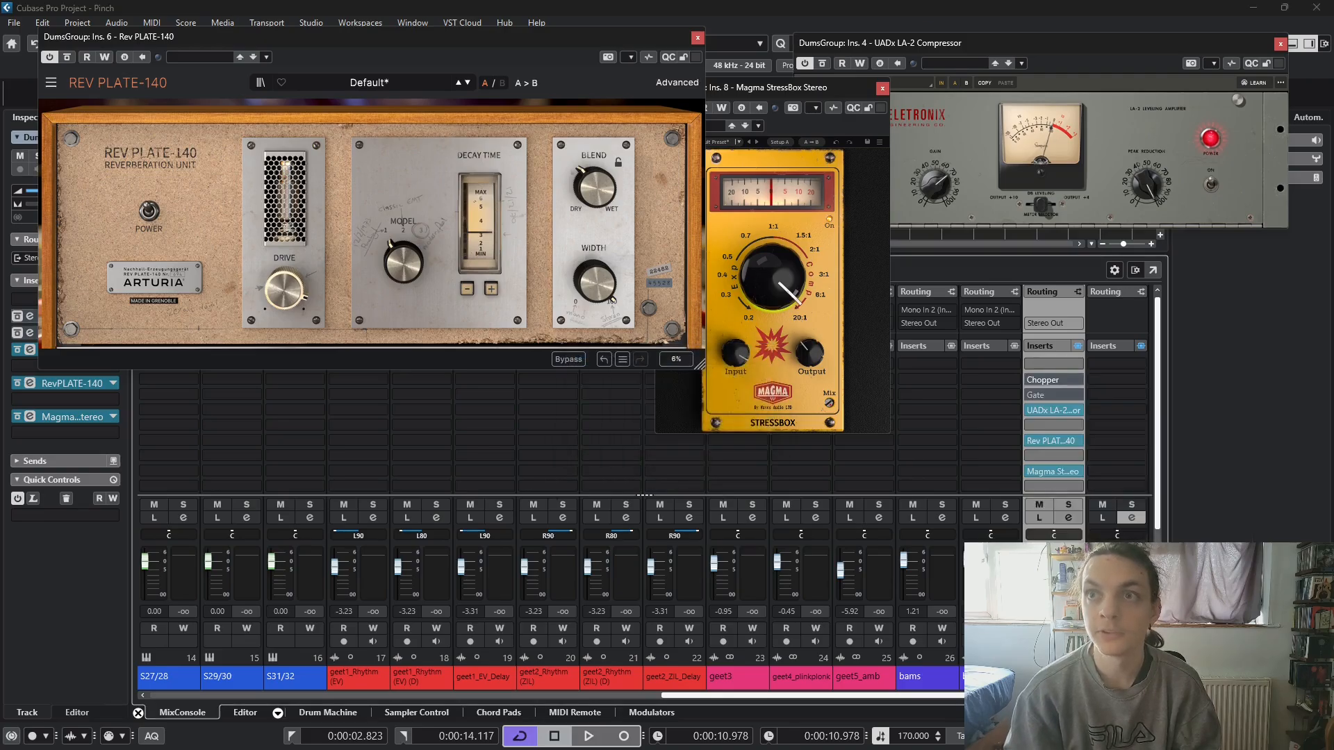
# - Play the loop and switch the Chopper to mono with a square waveform
pyautogui.press('space')
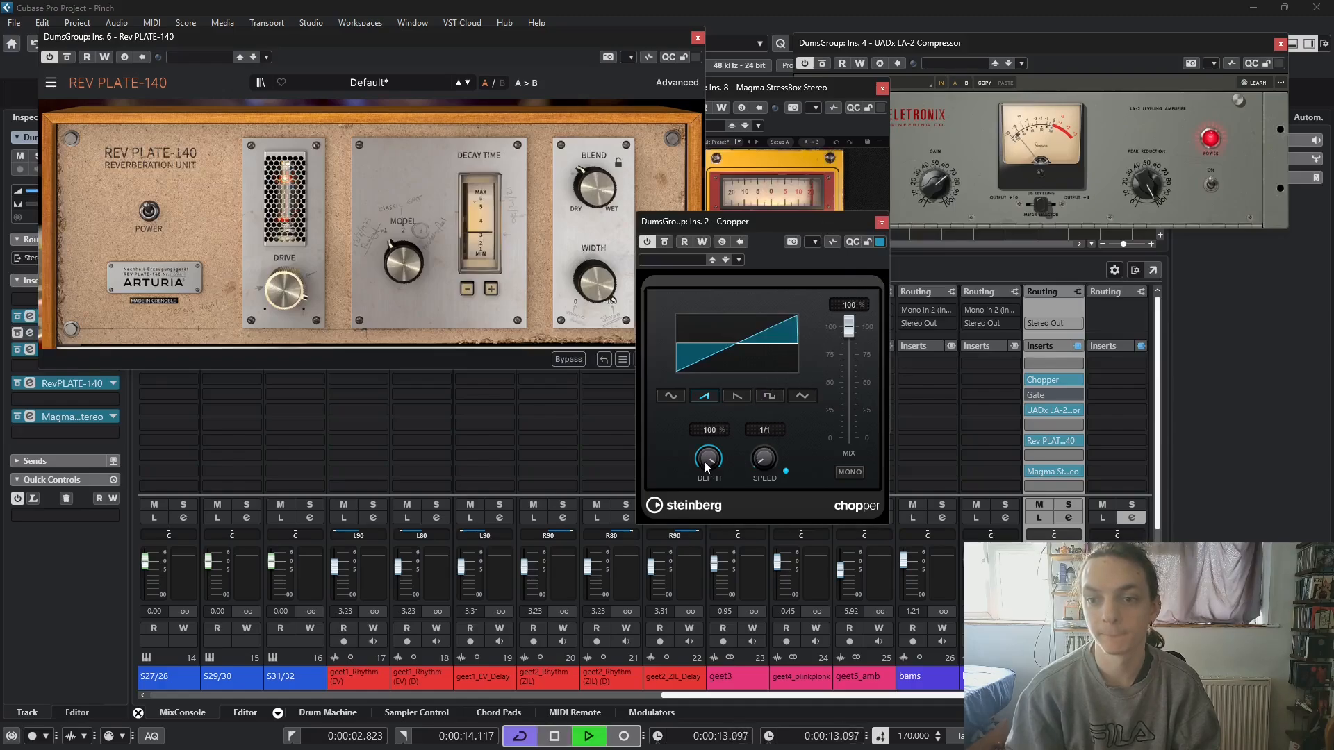
pyautogui.click(843, 472)
pyautogui.click(768, 397)
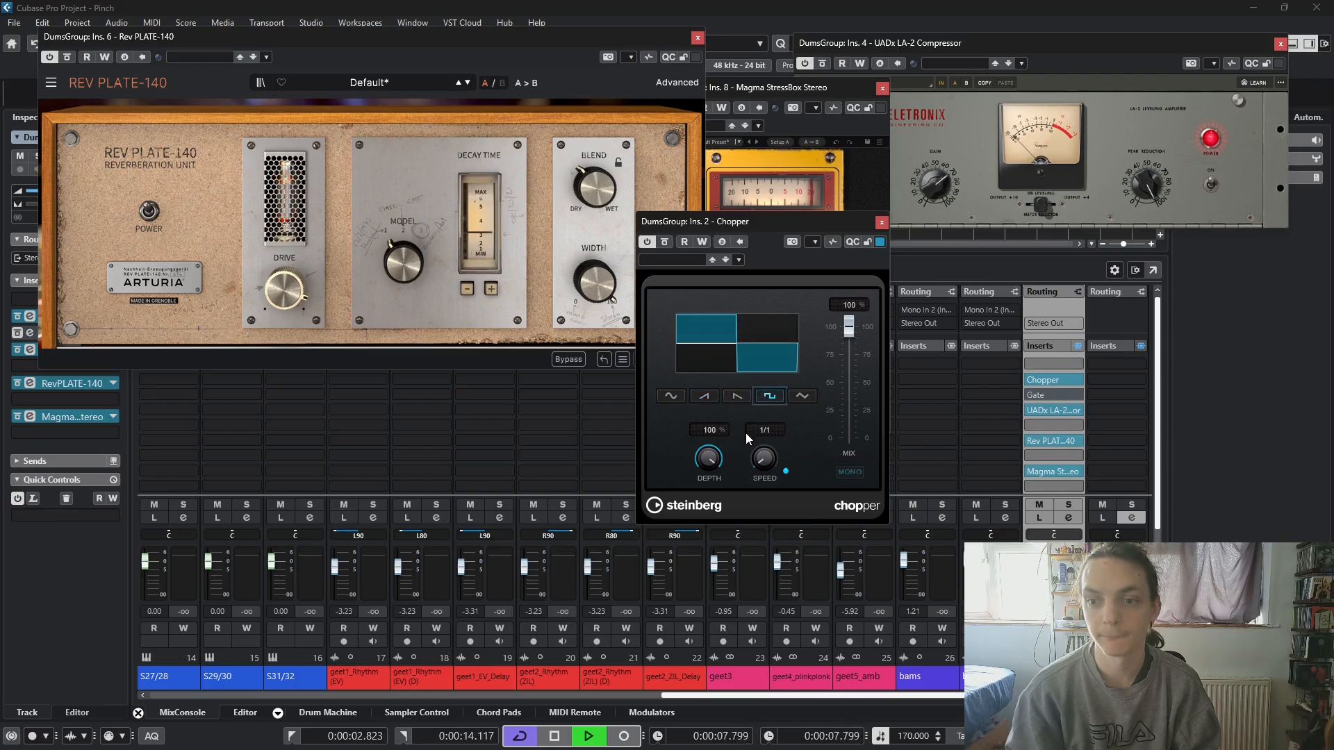
# - Set the Chopper's depth to 26 %, turn off its tempo sync, and lower its speed to 0.01 Hz
pyautogui.moveTo(727, 455); pyautogui.dragTo(685, 529)
pyautogui.click(786, 471)
pyautogui.moveTo(774, 374); pyautogui.dragTo(771, 374)
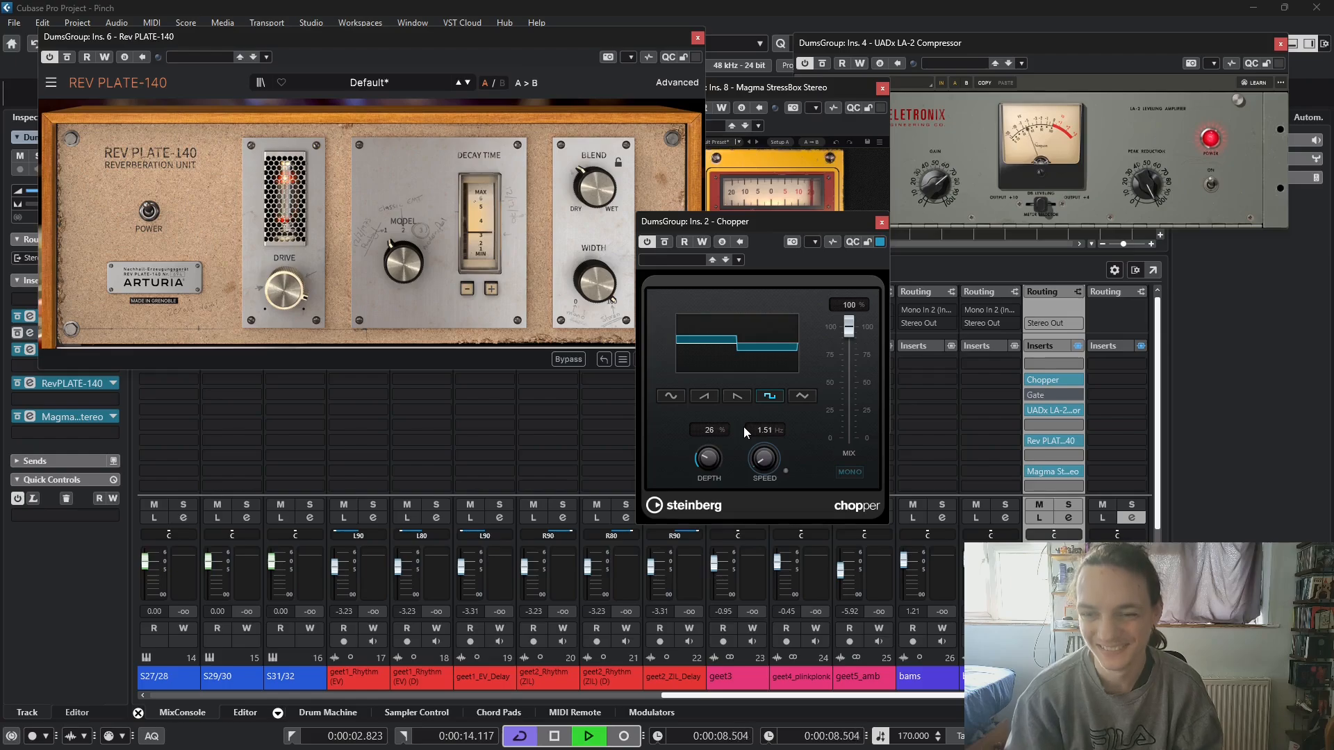
pyautogui.moveTo(764, 456); pyautogui.dragTo(760, 464)
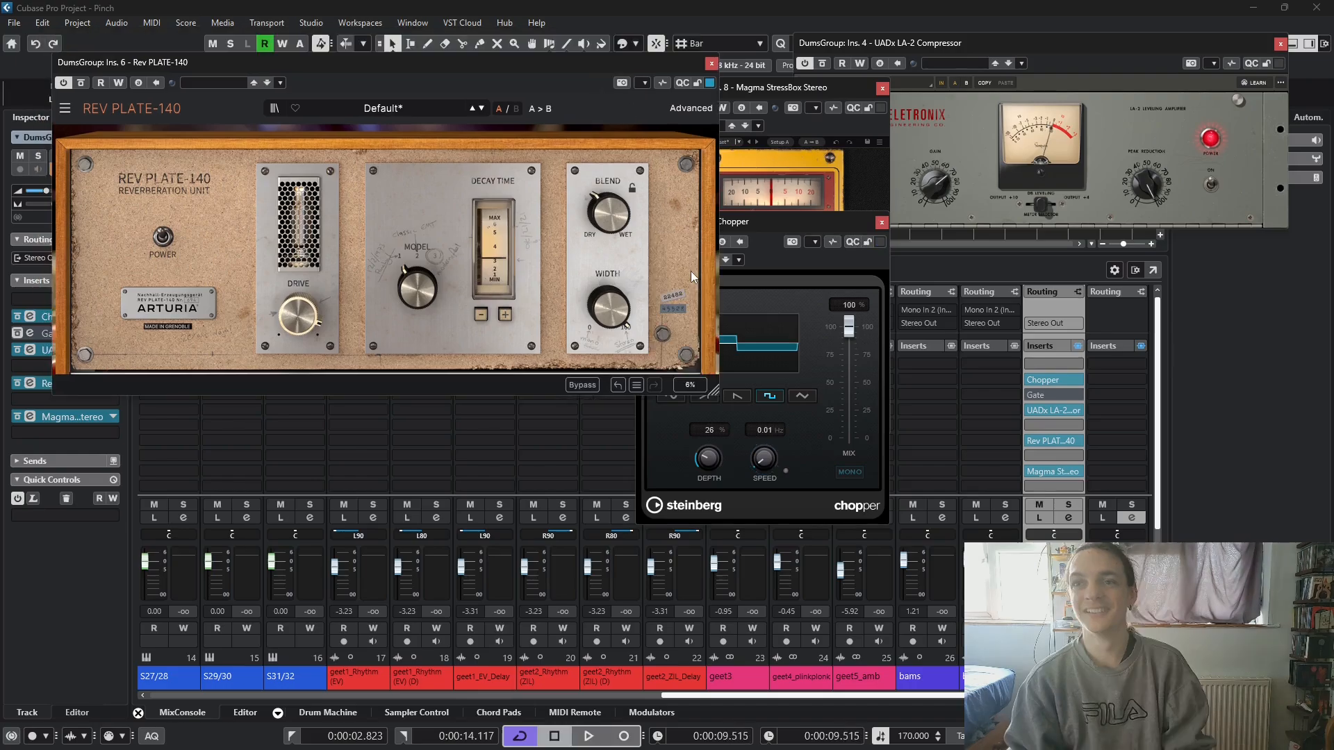
# - Close the Chopper's window and replace the effect in slot 2 with Rotary, discarding the Chopper's changes
pyautogui.moveTo(826, 220); pyautogui.dragTo(1199, 285)
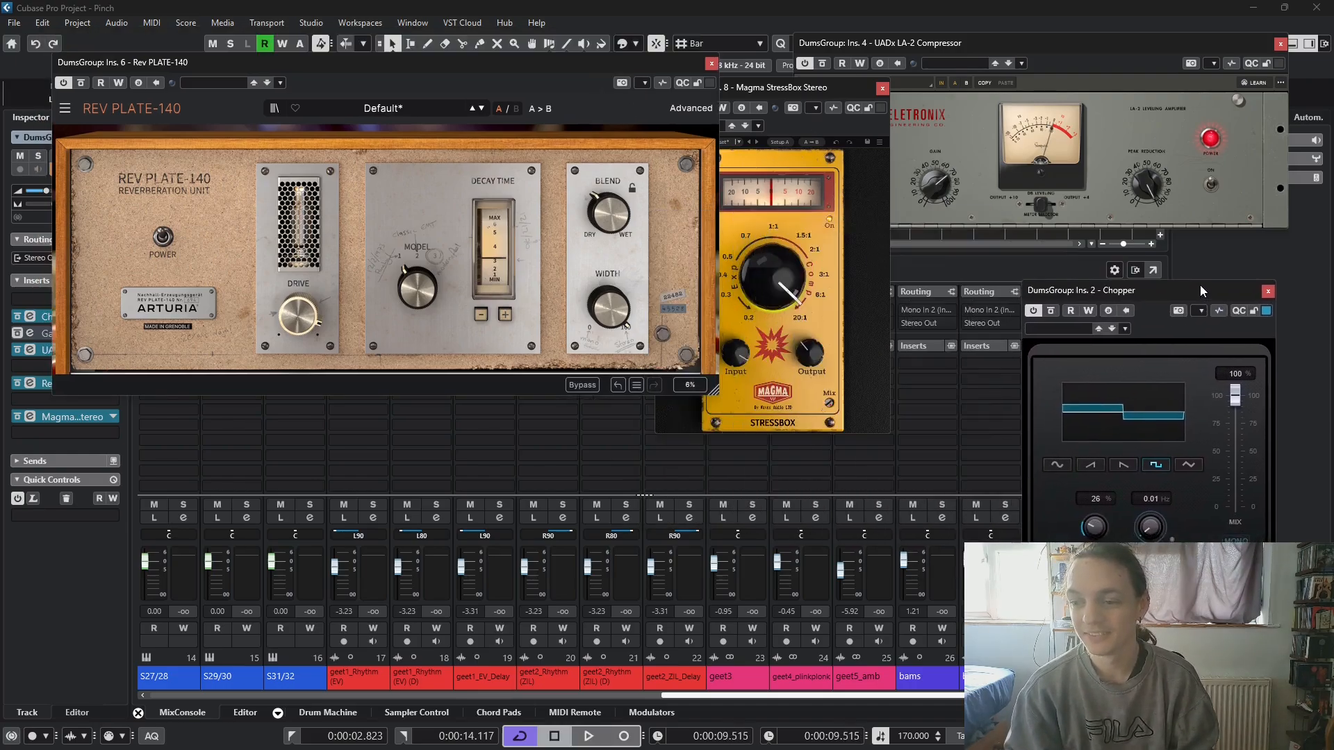
pyautogui.click(1268, 291)
pyautogui.click(1074, 364)
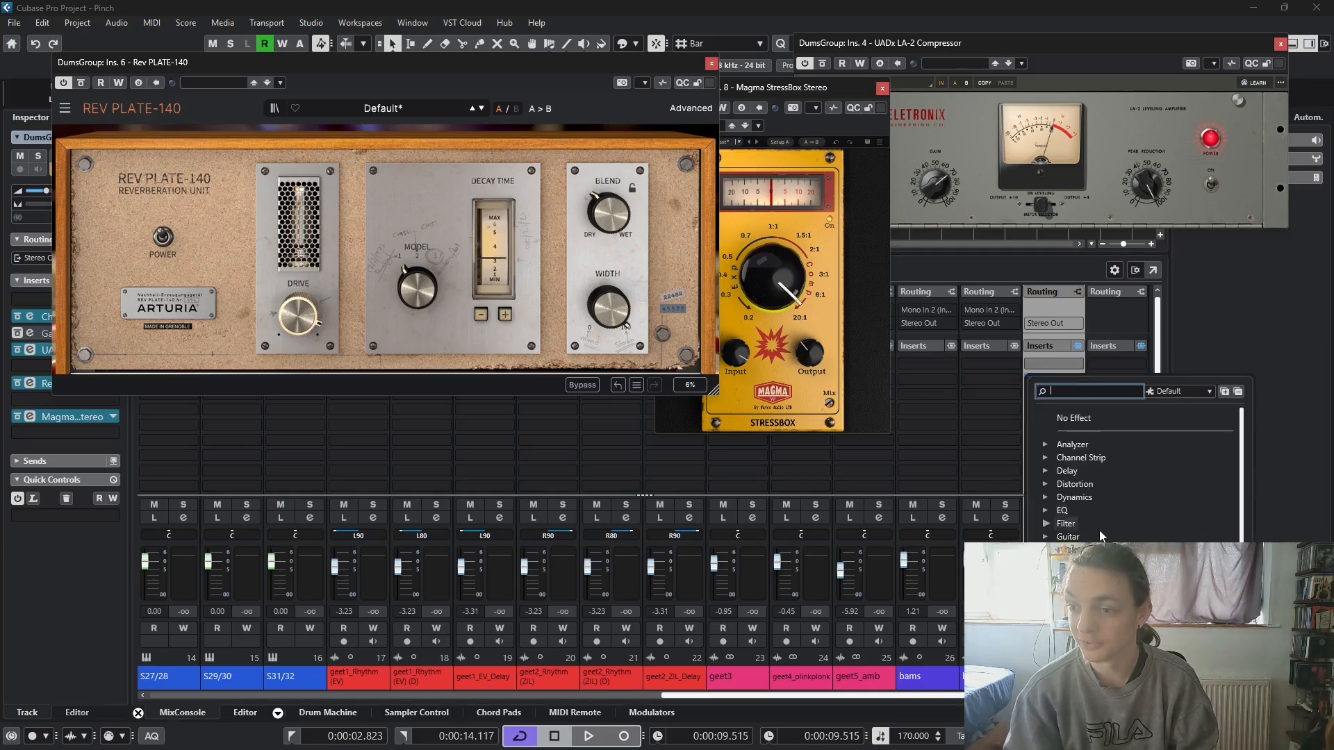
pyautogui.click(1077, 564)
pyautogui.scroll(-2, 1086, 548)
pyautogui.scroll(-2, 1086, 548)
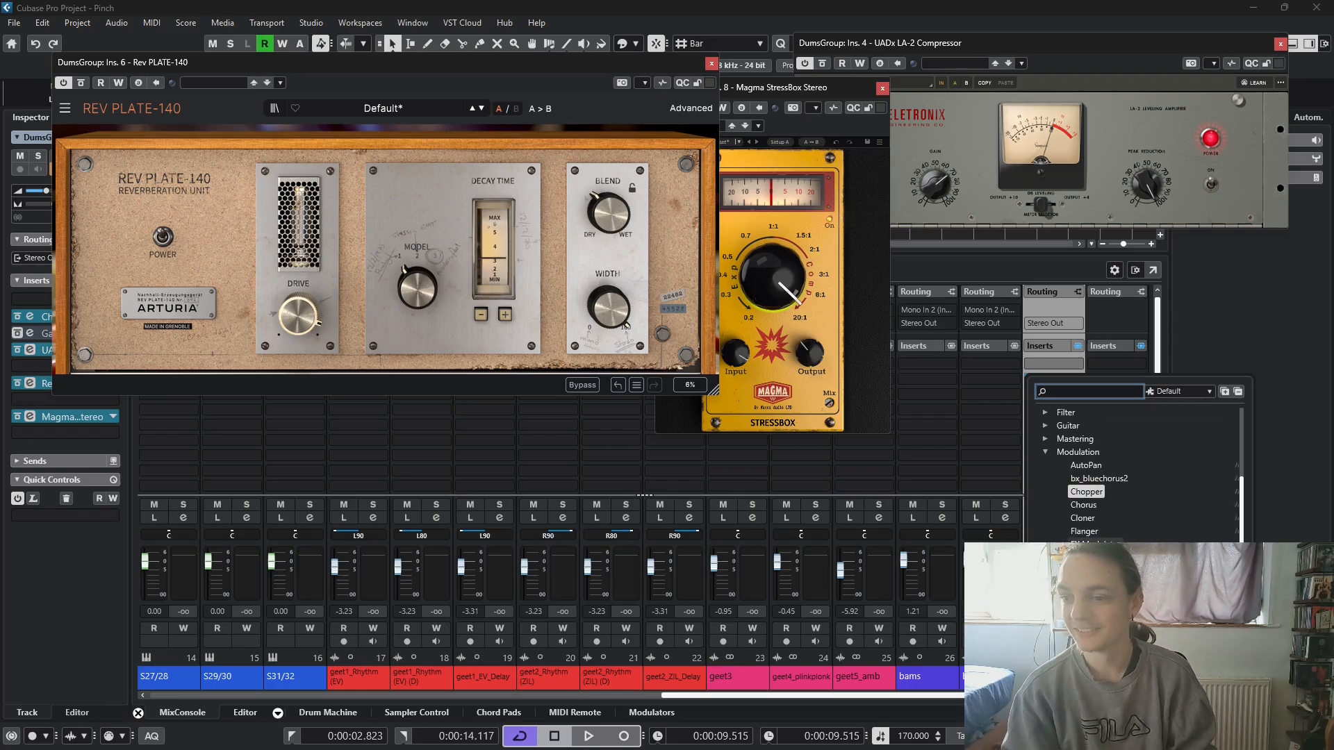
pyautogui.click(1084, 597)
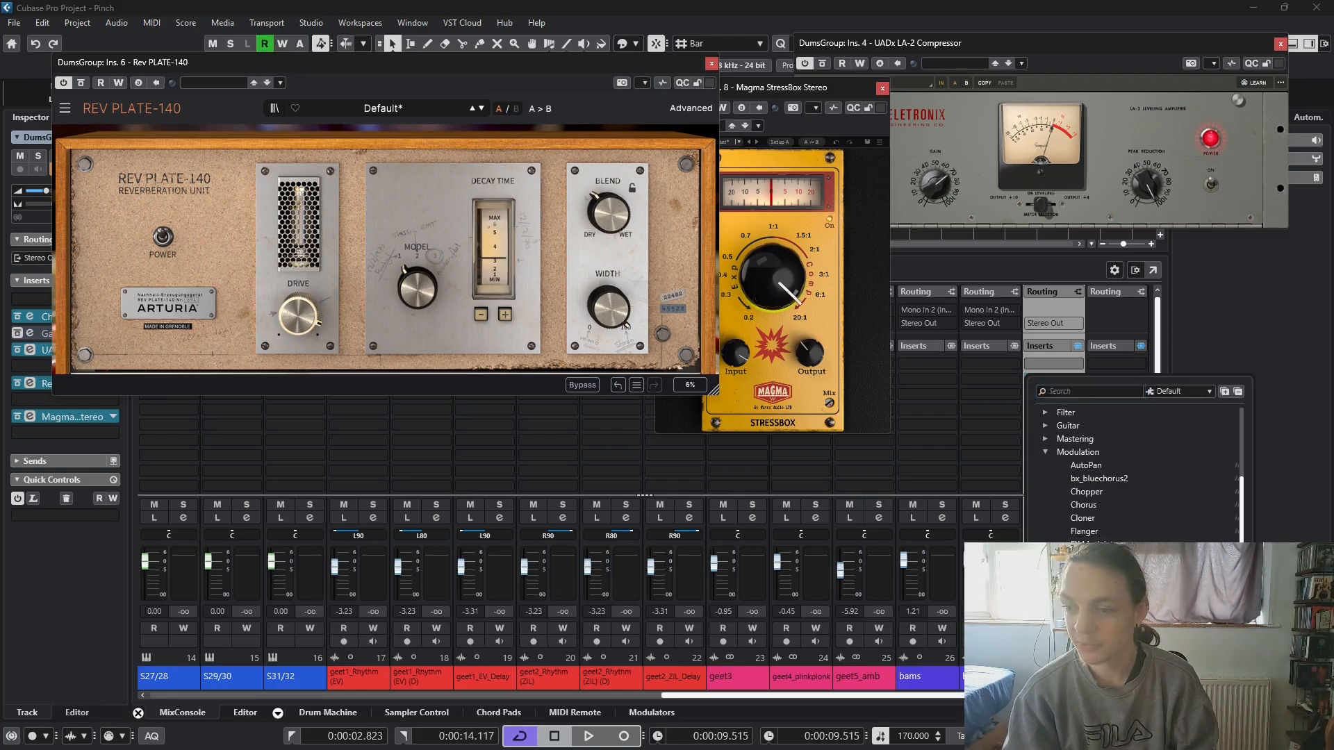
pyautogui.click(632, 436)
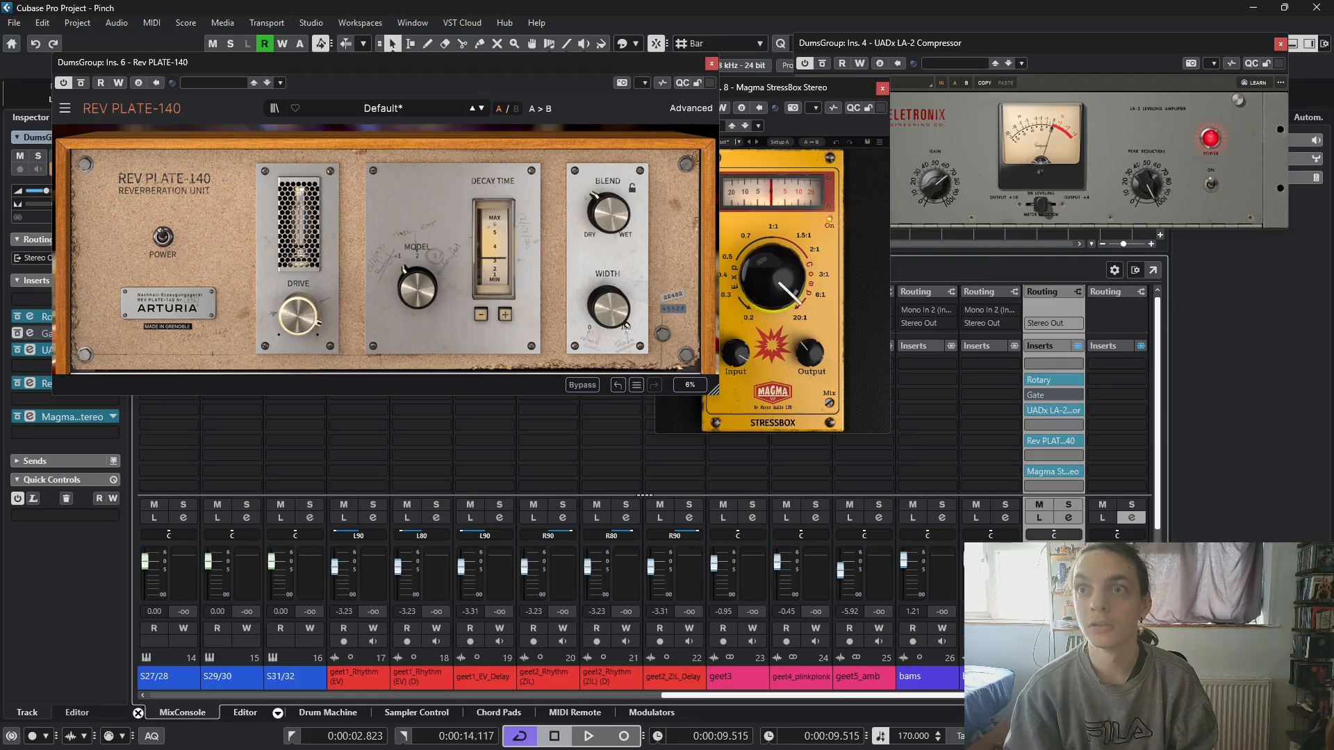
# - Replace the Rotary in slot 2 with Tranceformer and place its window below the reverb's controls
pyautogui.click(1070, 364)
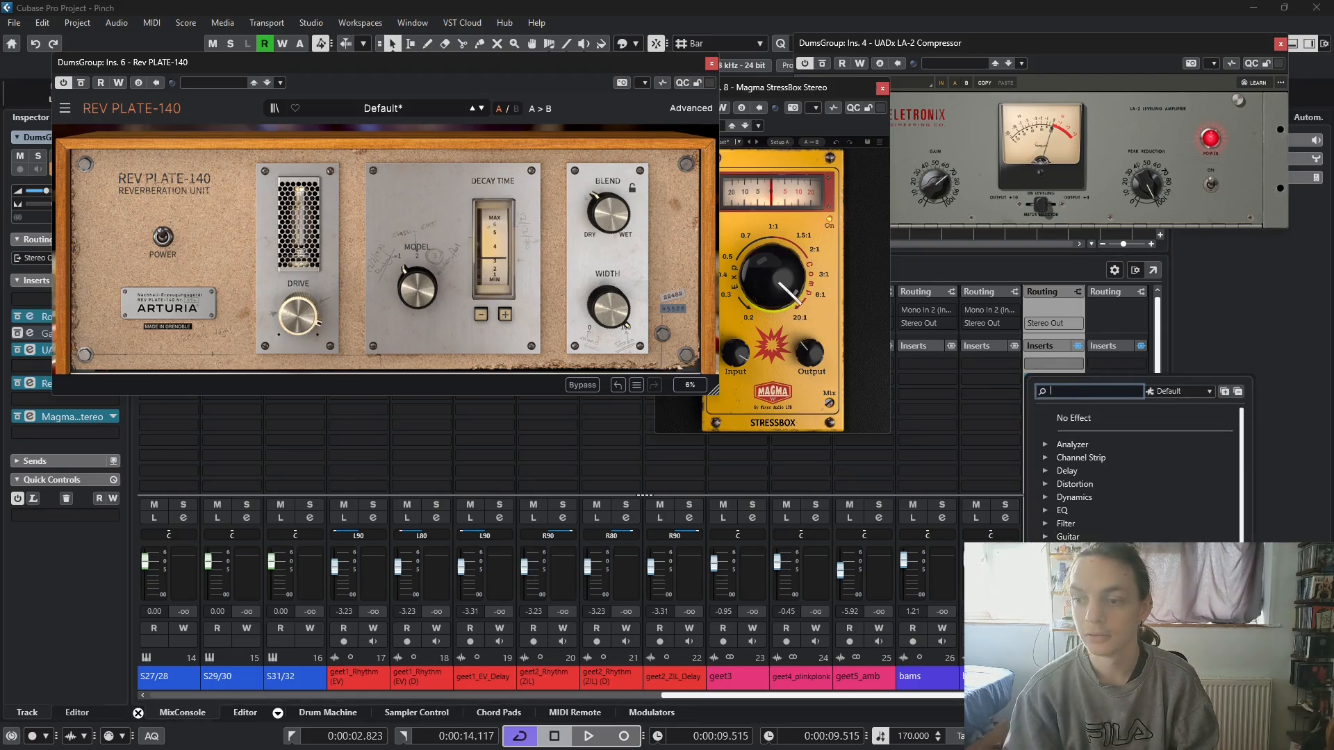
pyautogui.click(1078, 563)
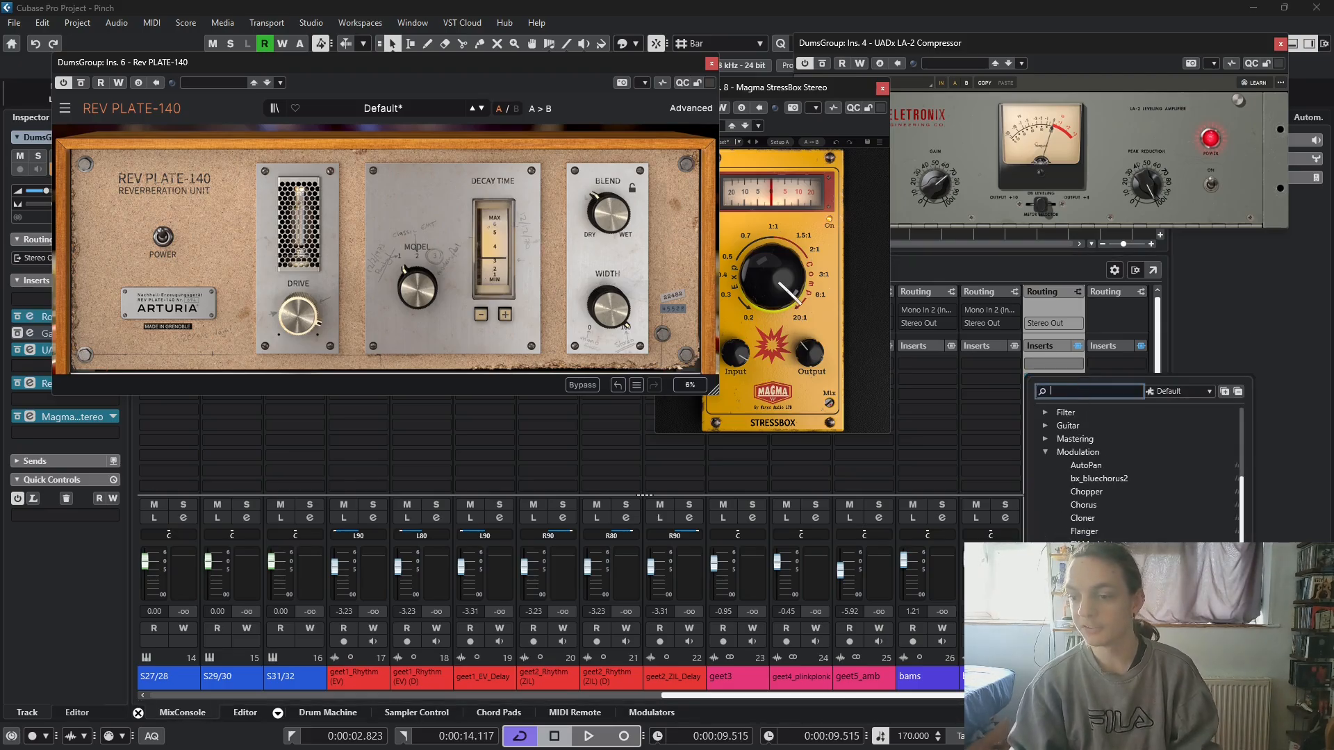
pyautogui.click(1091, 624)
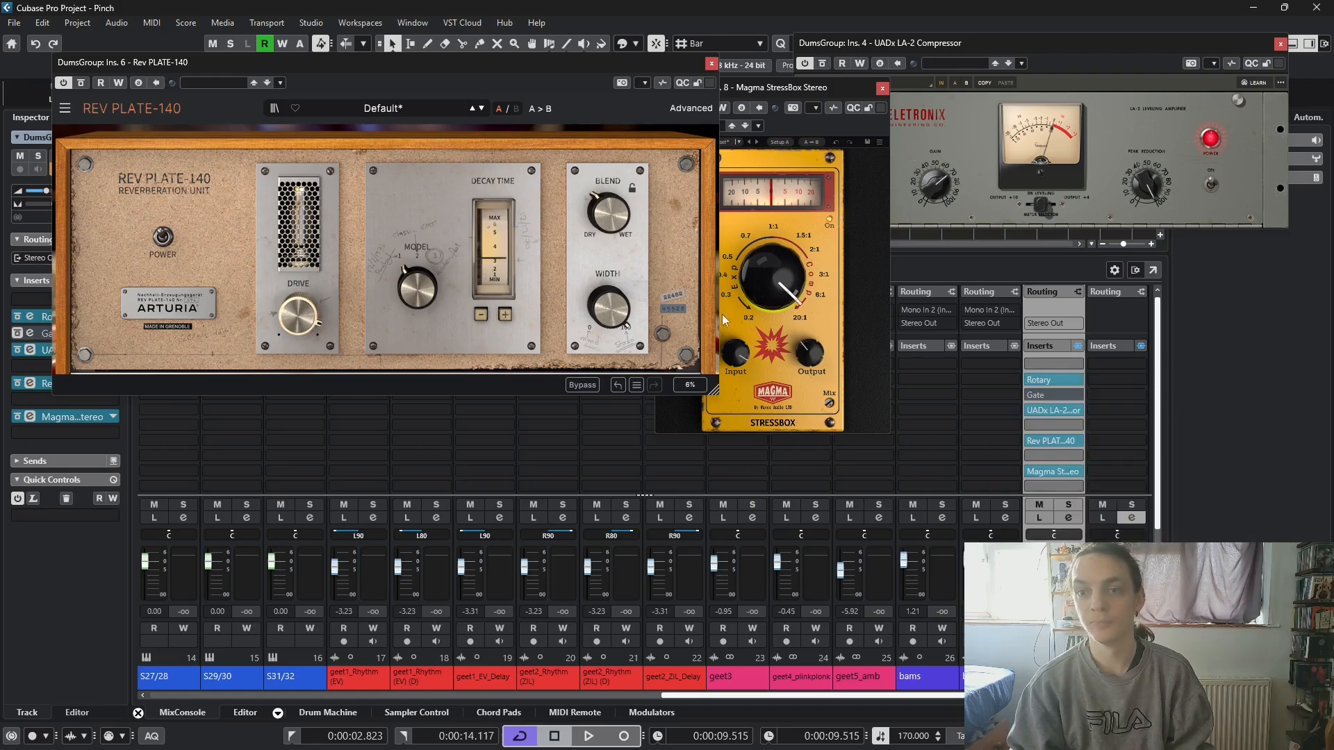
pyautogui.moveTo(912, 232); pyautogui.dragTo(970, 317)
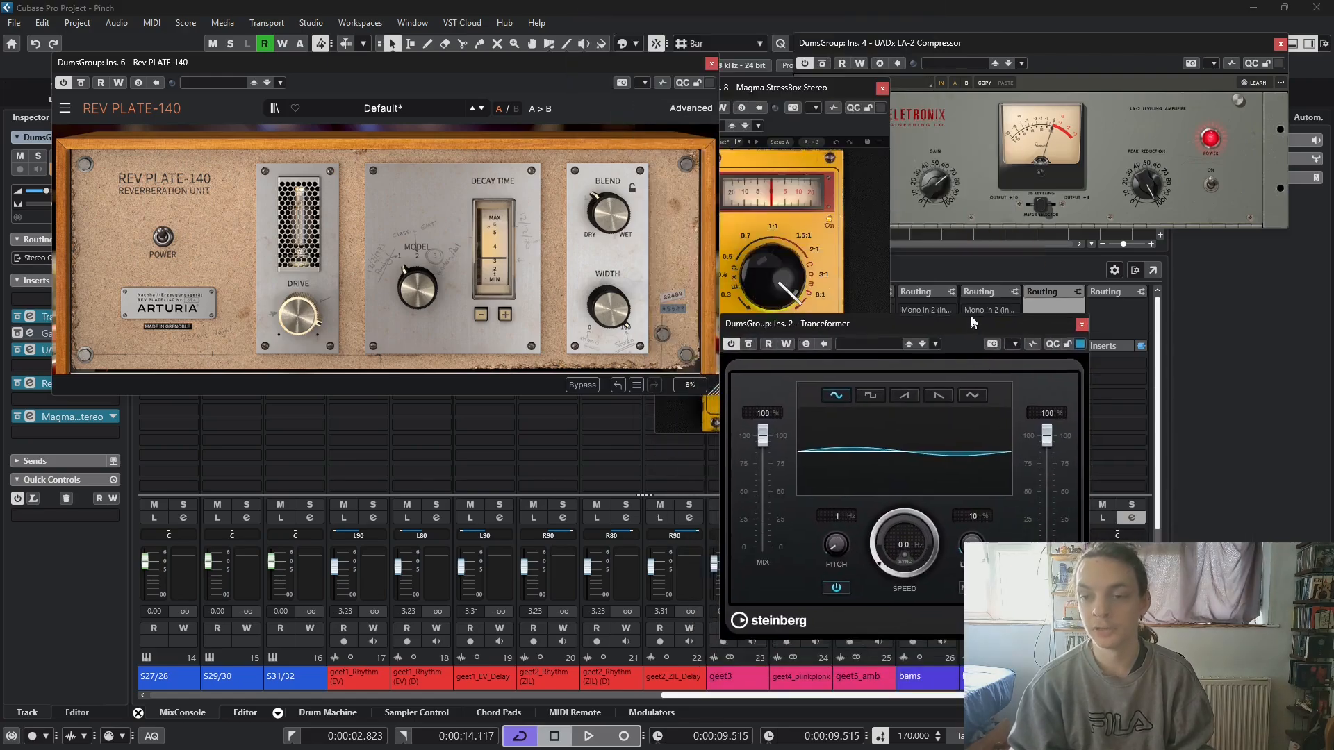
pyautogui.moveTo(890, 330); pyautogui.dragTo(363, 414)
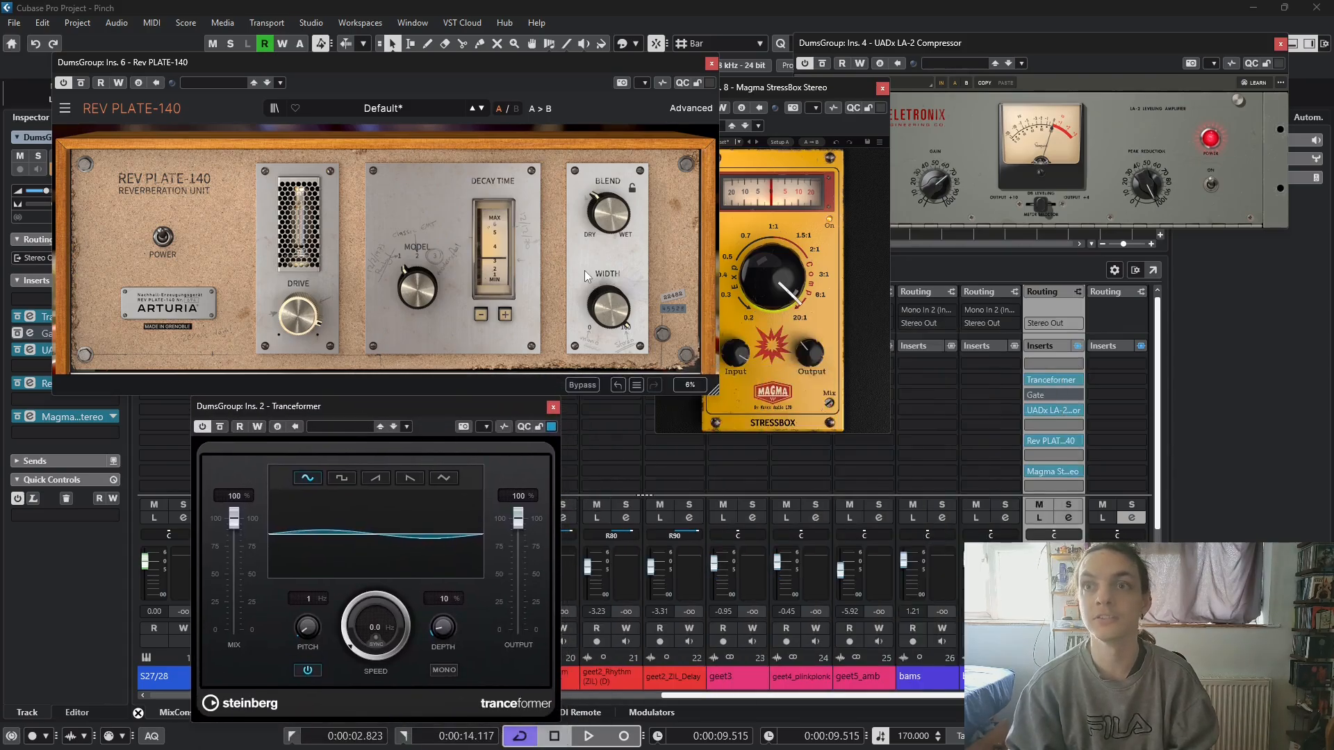
# - Play the loop and set the Tranceformer's speed to 0.5 Hz and depth to 6 %
pyautogui.press('space')
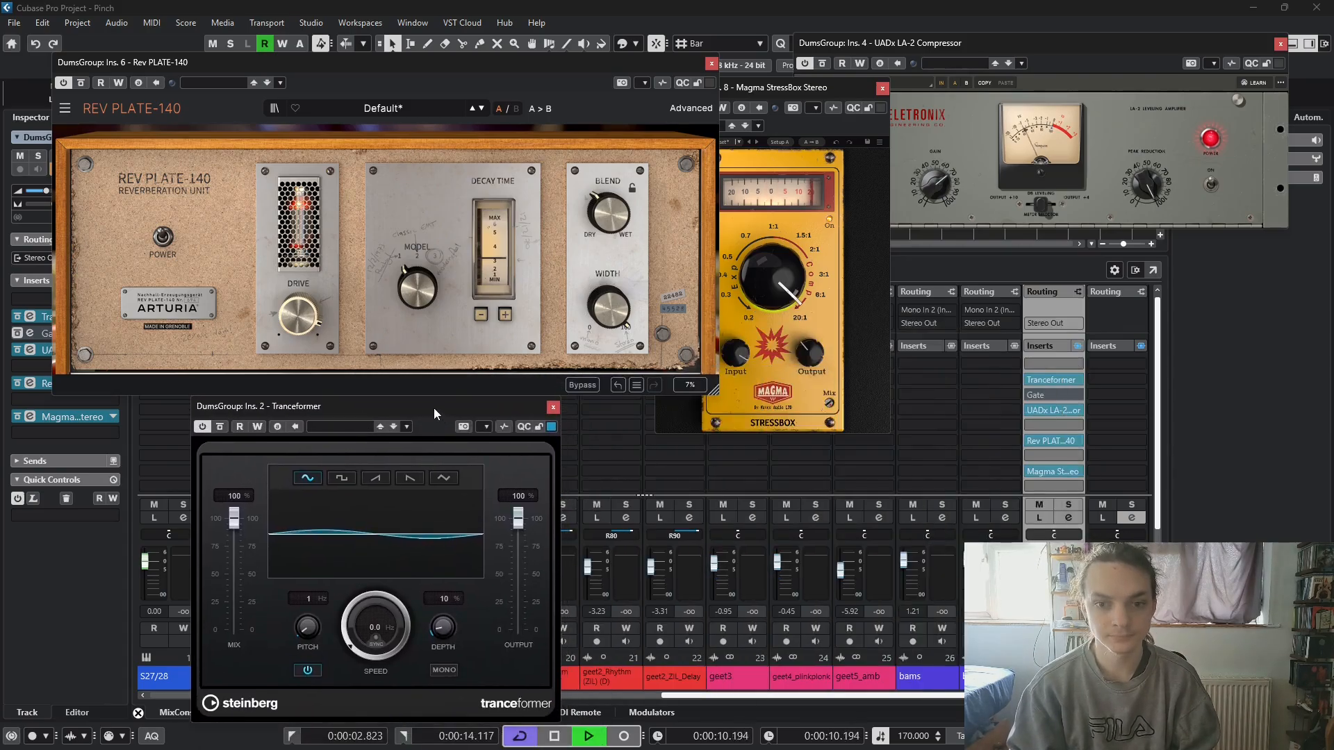
pyautogui.moveTo(433, 407); pyautogui.dragTo(465, 366)
pyautogui.moveTo(414, 566); pyautogui.dragTo(407, 554)
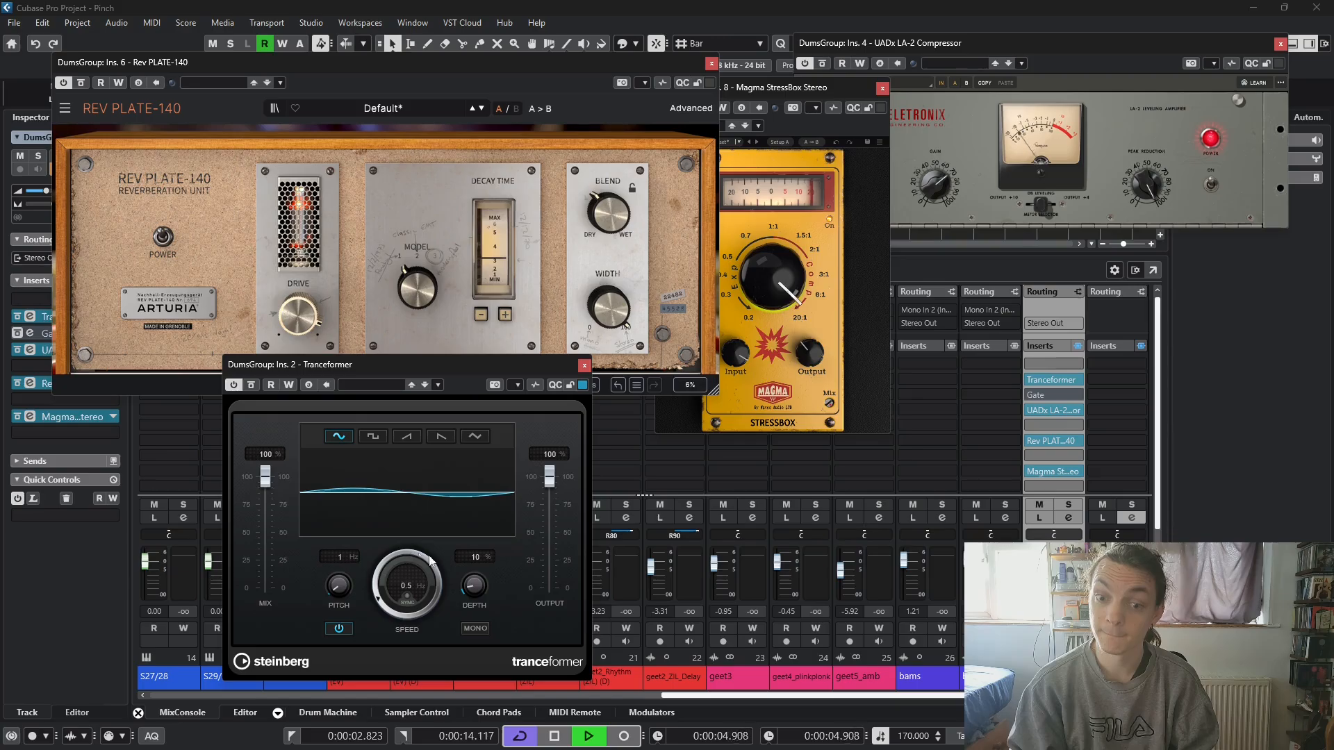
pyautogui.moveTo(486, 584)
pyautogui.mouseDown()
pyautogui.moveTo(490, 514)
pyautogui.moveTo(471, 578)
pyautogui.mouseUp()
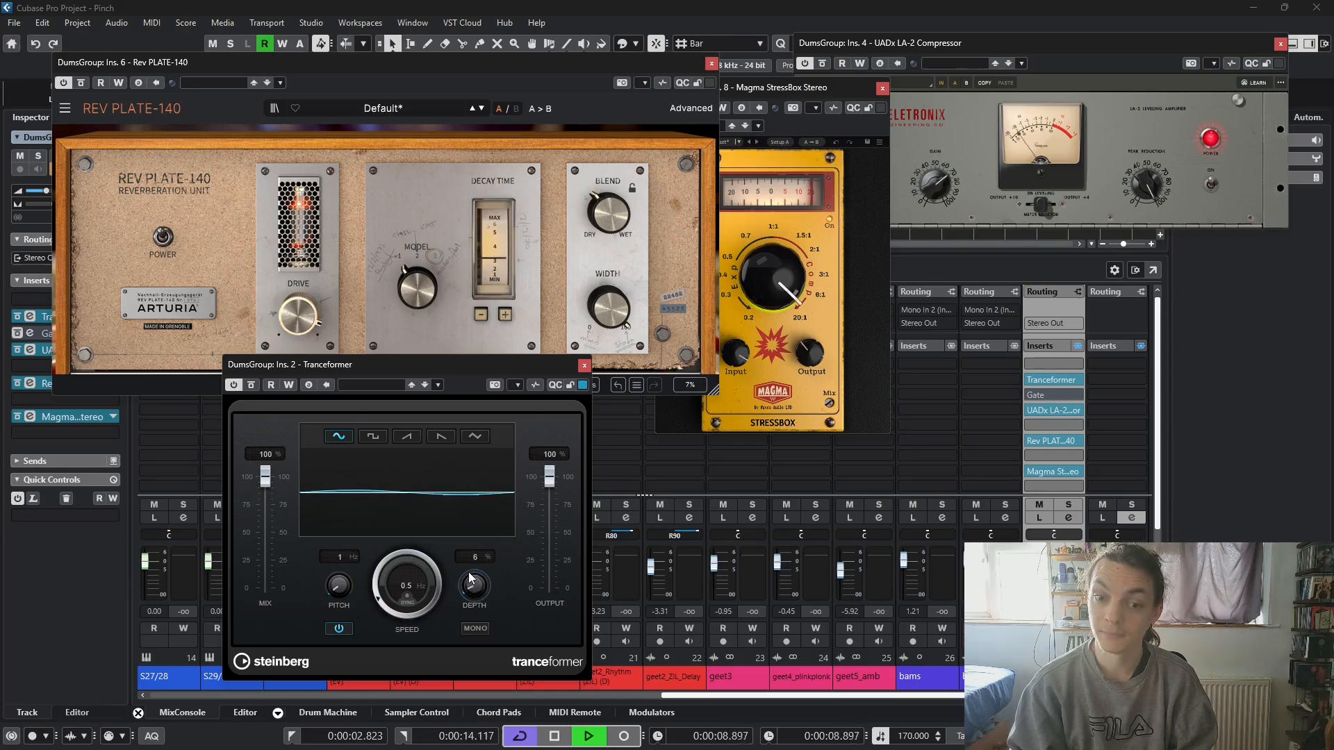
# - Switch the Tranceformer to a mono square waveform, with its mix at 94 % and pitch at 101 Hz
pyautogui.click(373, 438)
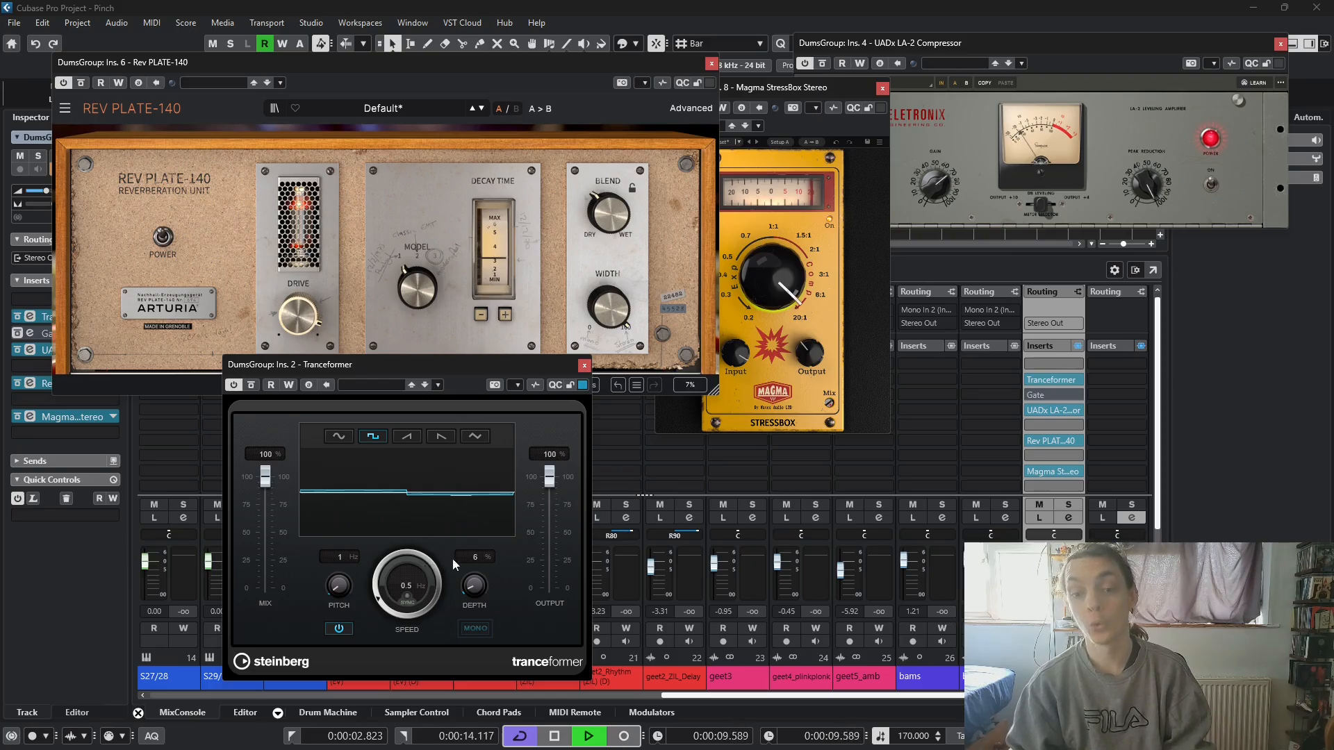
pyautogui.moveTo(268, 485)
pyautogui.mouseDown()
pyautogui.moveTo(263, 538)
pyautogui.moveTo(264, 482)
pyautogui.mouseUp()
pyautogui.moveTo(335, 552); pyautogui.dragTo(335, 596)
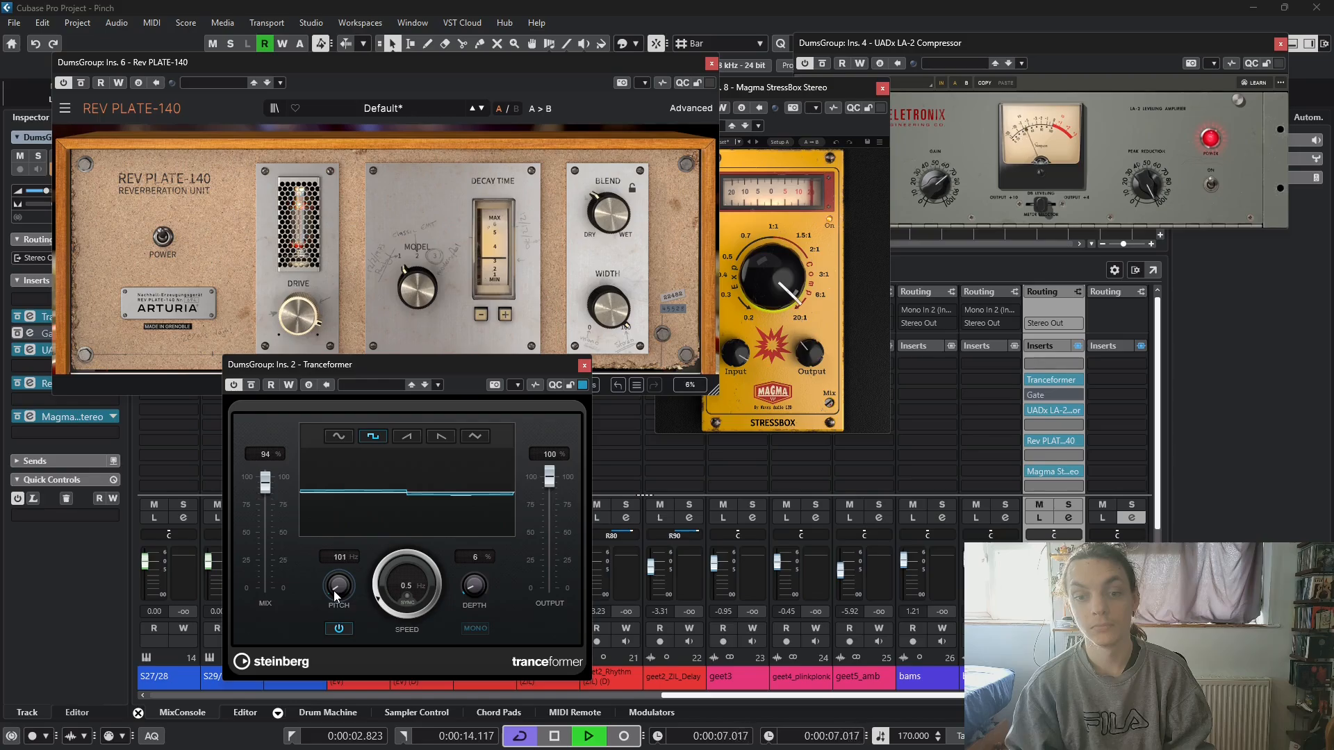
# - Set the Tranceformer's mix to 50 %, pitch to 1 Hz and speed to 0.8 Hz, and stop playback
pyautogui.moveTo(266, 483); pyautogui.dragTo(266, 540)
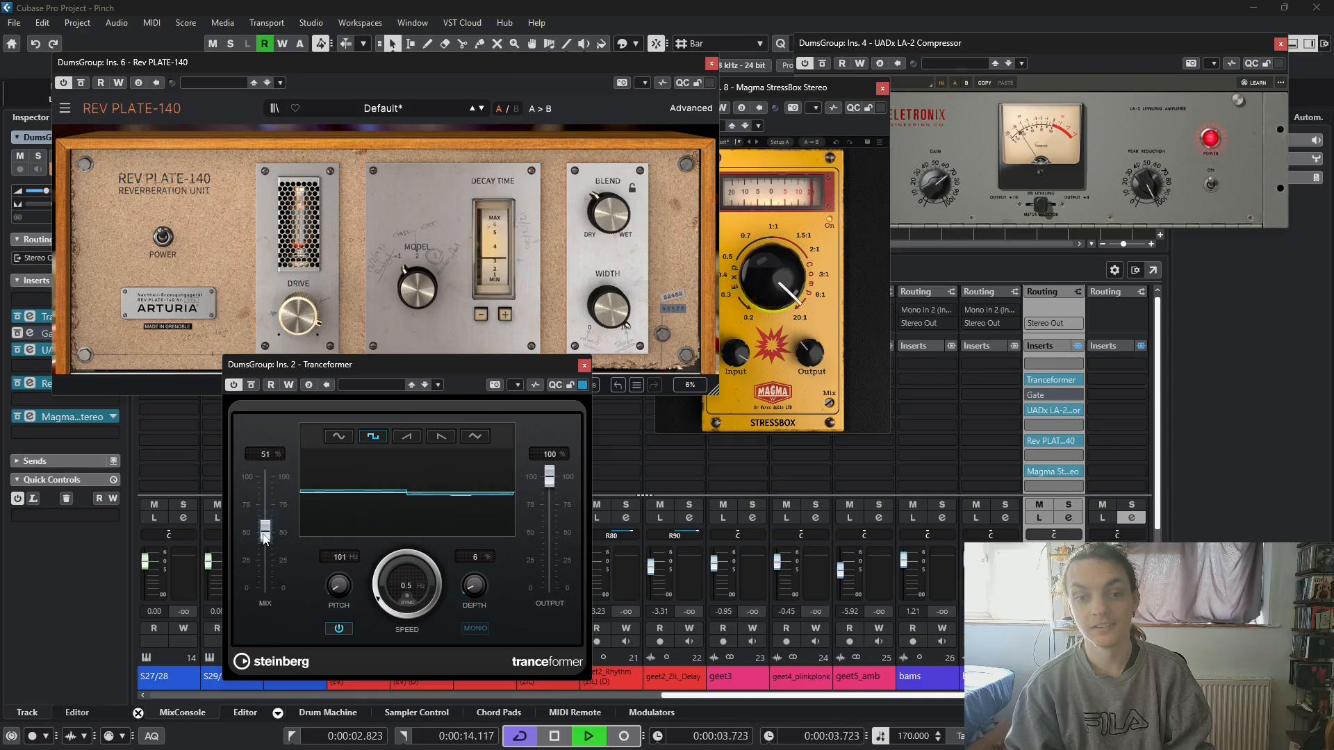
pyautogui.moveTo(263, 535); pyautogui.dragTo(263, 536)
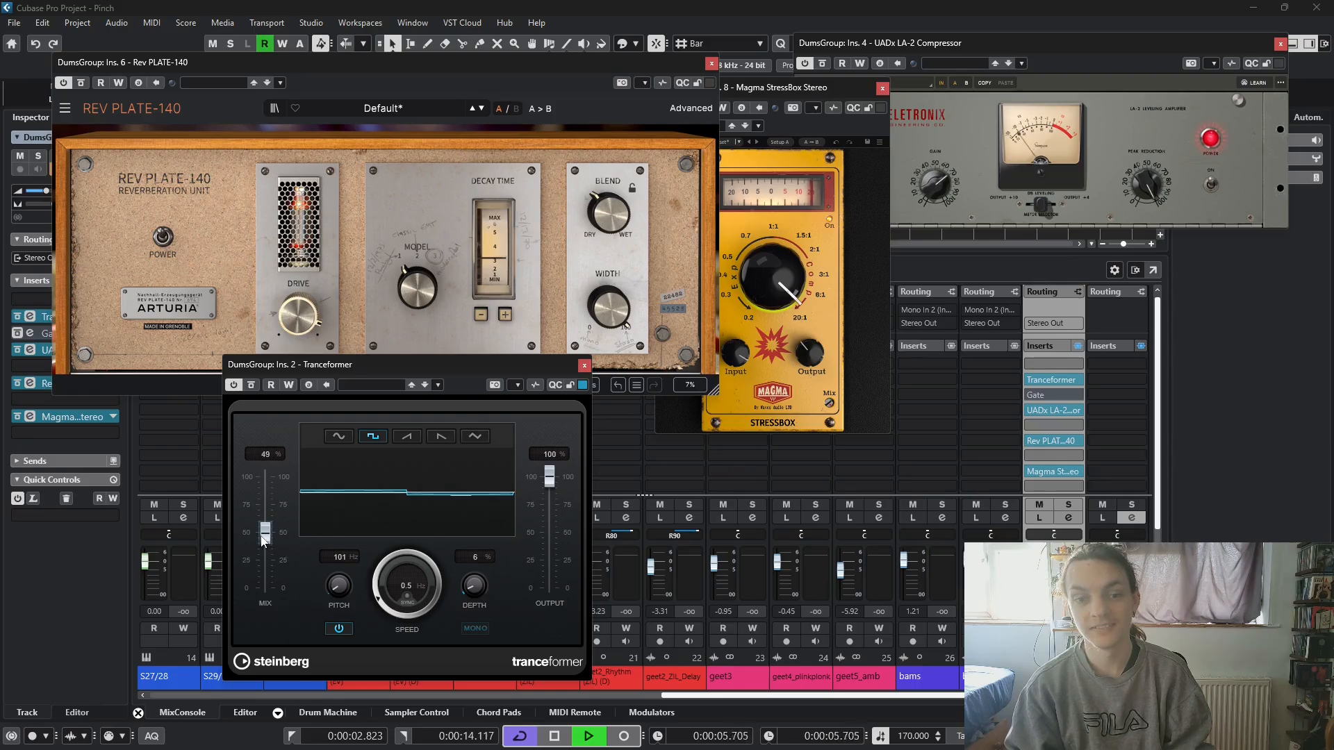
pyautogui.moveTo(375, 577); pyautogui.dragTo(323, 618)
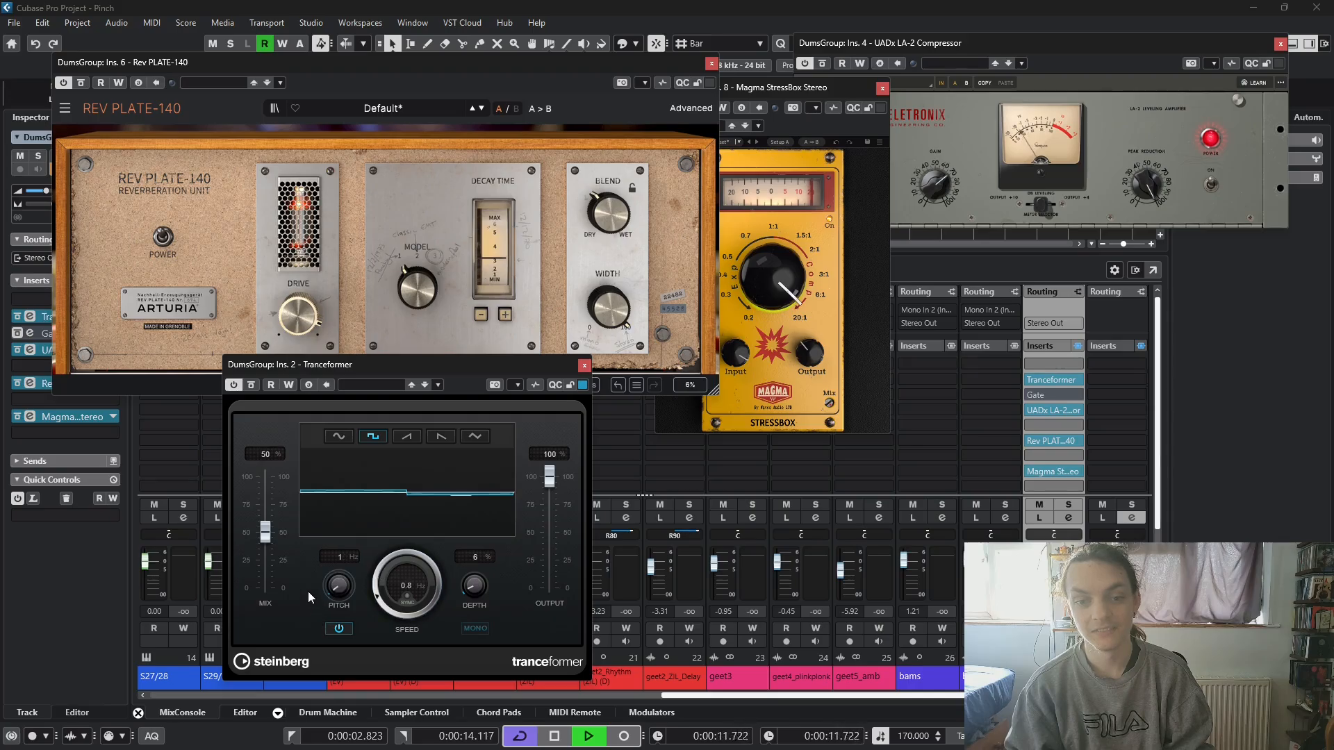
pyautogui.press('space')
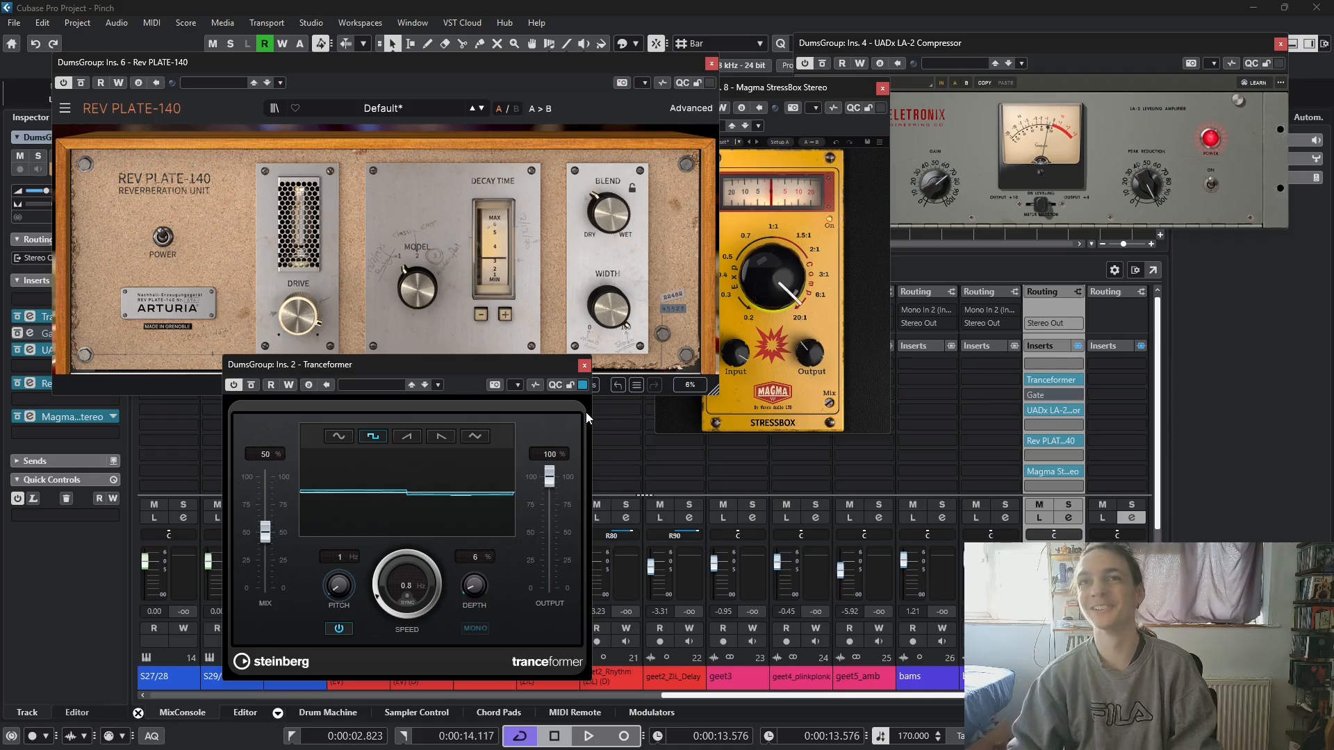
# - Rearrange the Tranceformer, reverb and StressBox windows so their controls stay uncovered, and resume playing the loop
pyautogui.moveTo(464, 372); pyautogui.dragTo(303, 420)
pyautogui.moveTo(274, 60); pyautogui.dragTo(240, 40)
pyautogui.moveTo(237, 420); pyautogui.dragTo(209, 399)
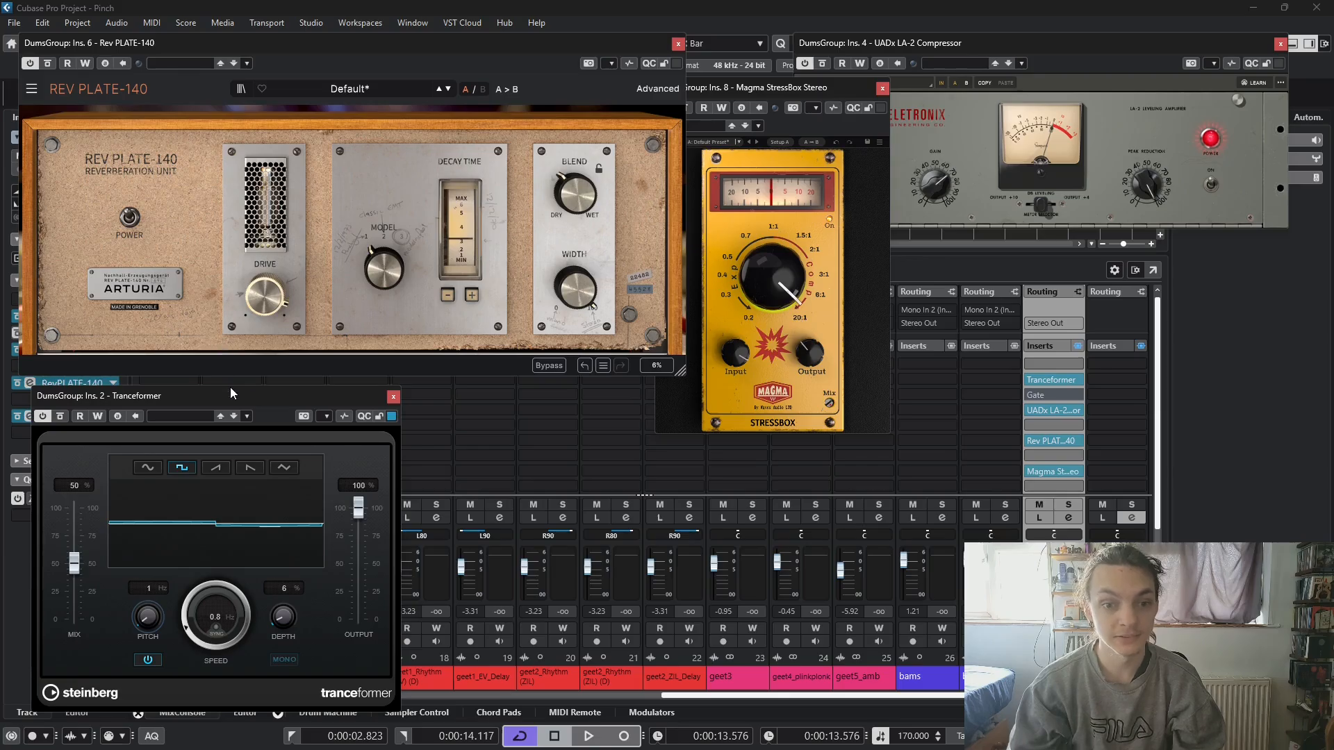
pyautogui.press('space')
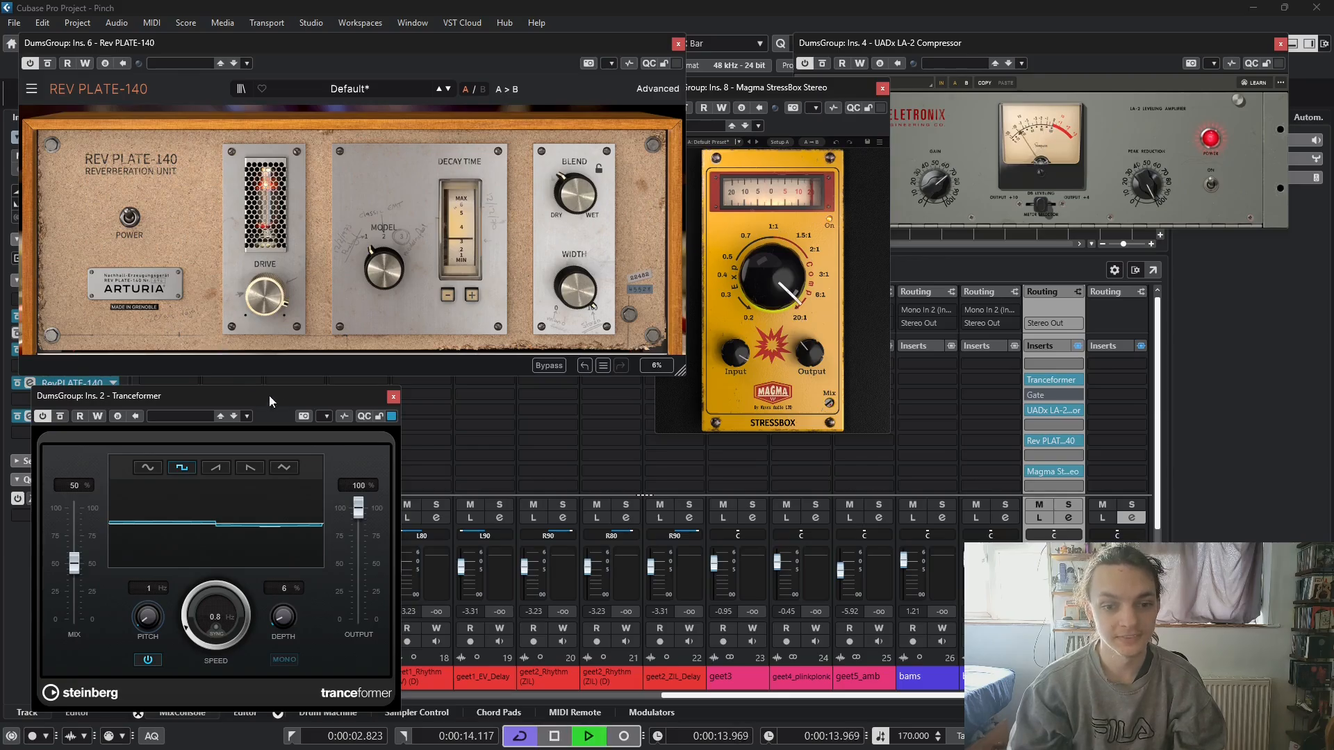
pyautogui.moveTo(803, 99); pyautogui.dragTo(824, 100)
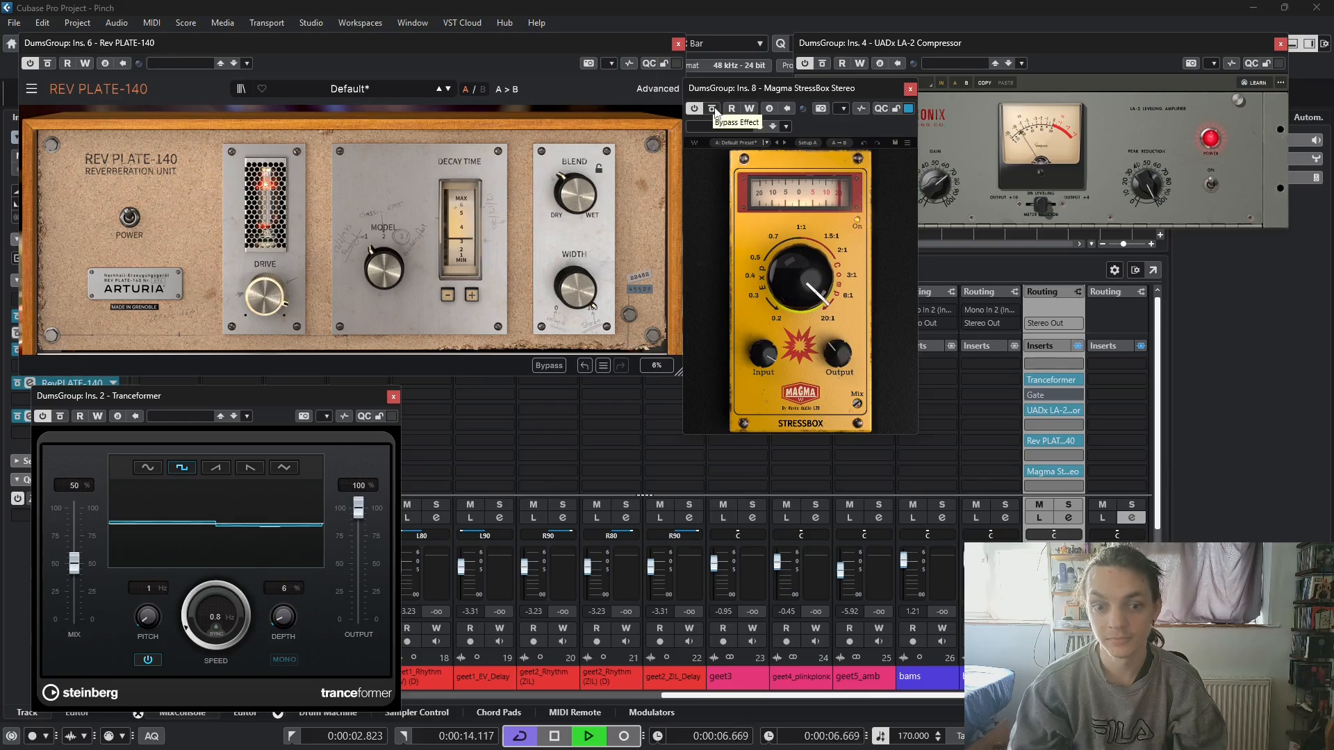
# - Set the Tranceformer's depth to 5 % and bypass the Magma StressBox
pyautogui.moveTo(279, 615); pyautogui.dragTo(276, 621)
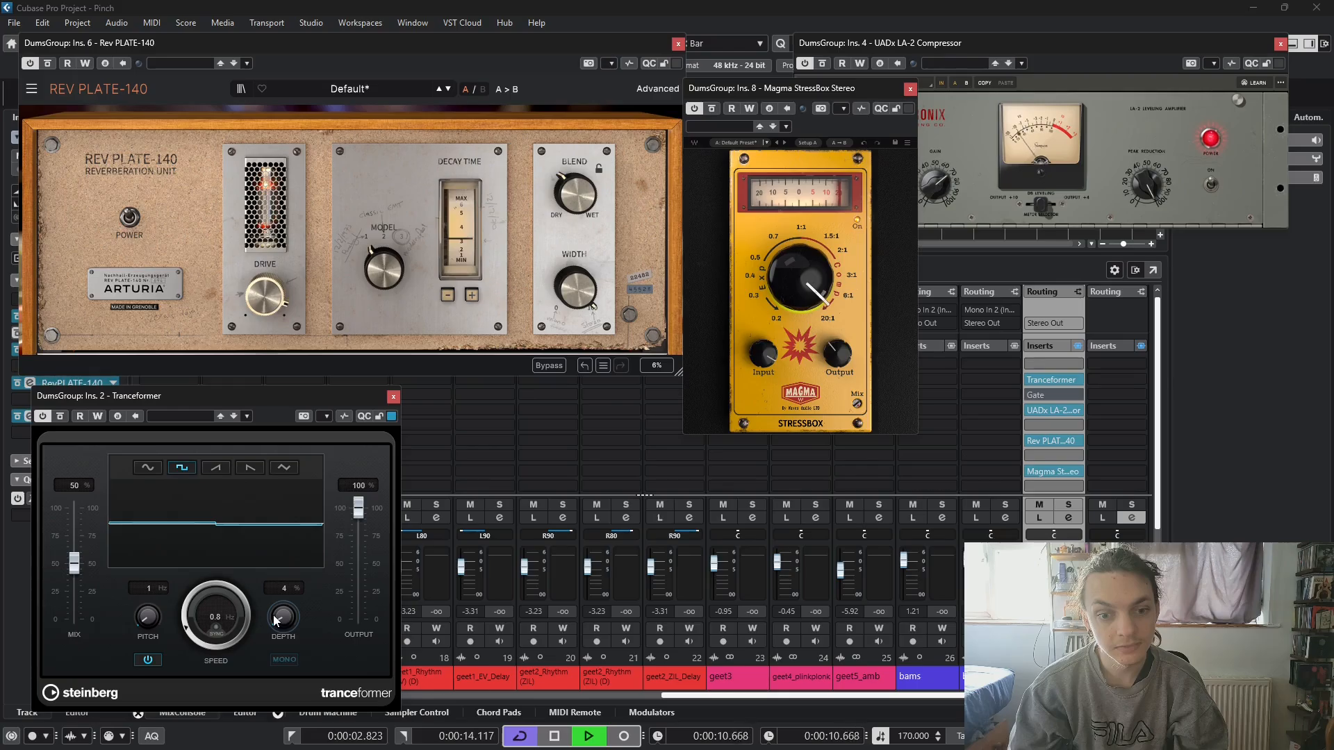
pyautogui.scroll(1, 276, 620)
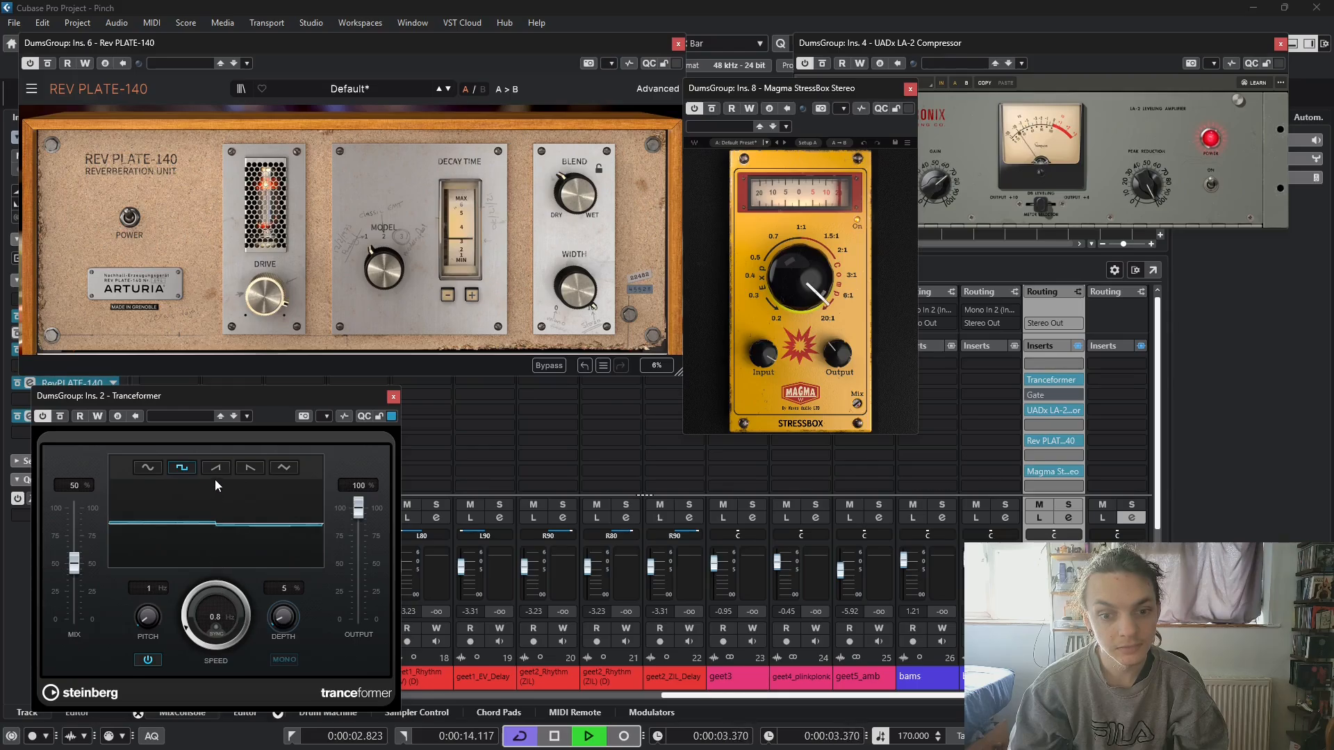
pyautogui.click(717, 109)
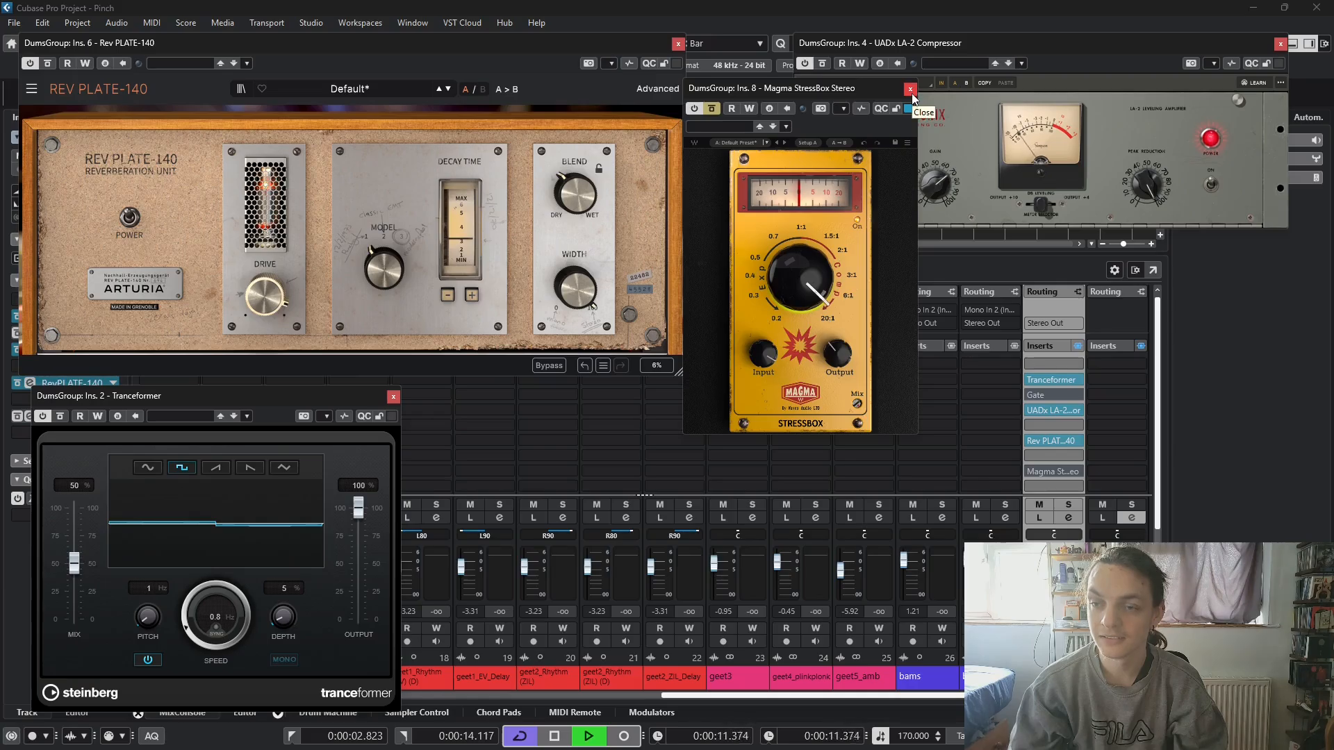
# - Move the Tranceformer to slot 5 between the compressor and the reverb, and close the open effect windows
pyautogui.moveTo(1057, 380)
pyautogui.mouseDown()
pyautogui.moveTo(1053, 457)
pyautogui.moveTo(1054, 391)
pyautogui.mouseUp()
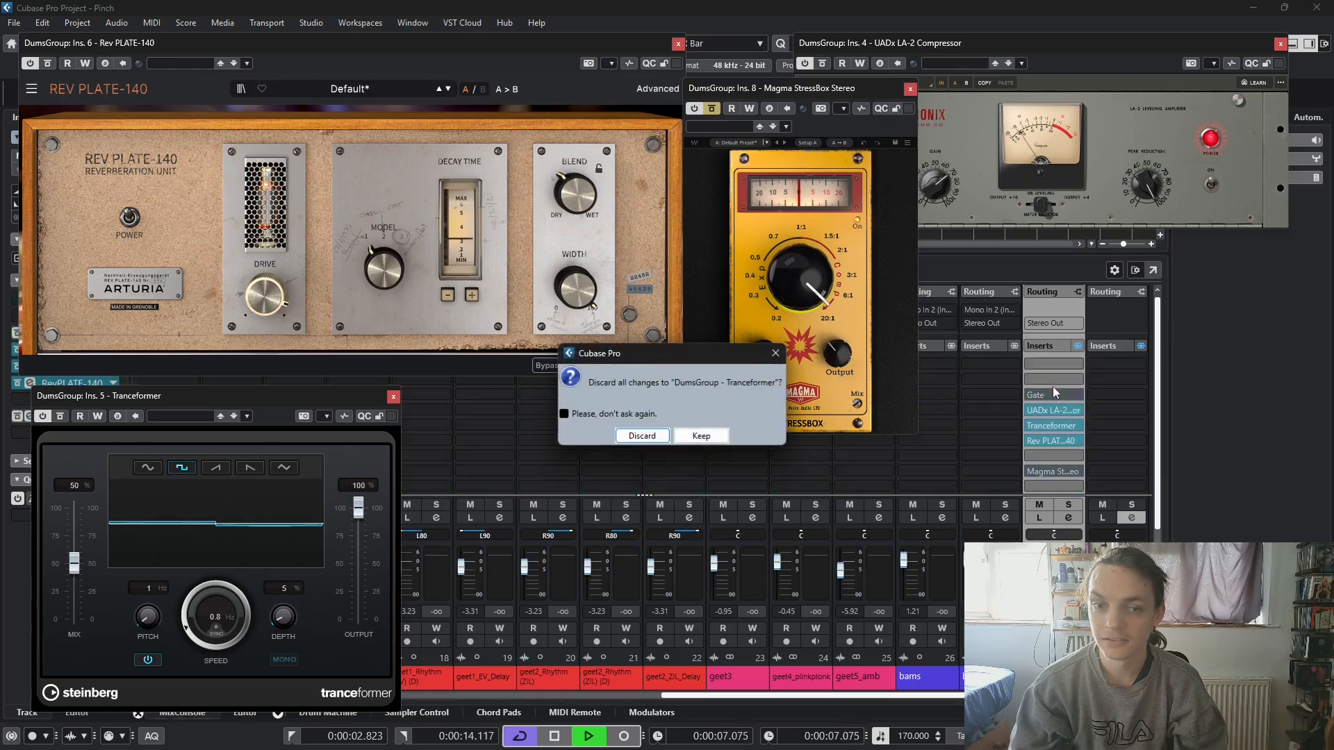
pyautogui.click(663, 439)
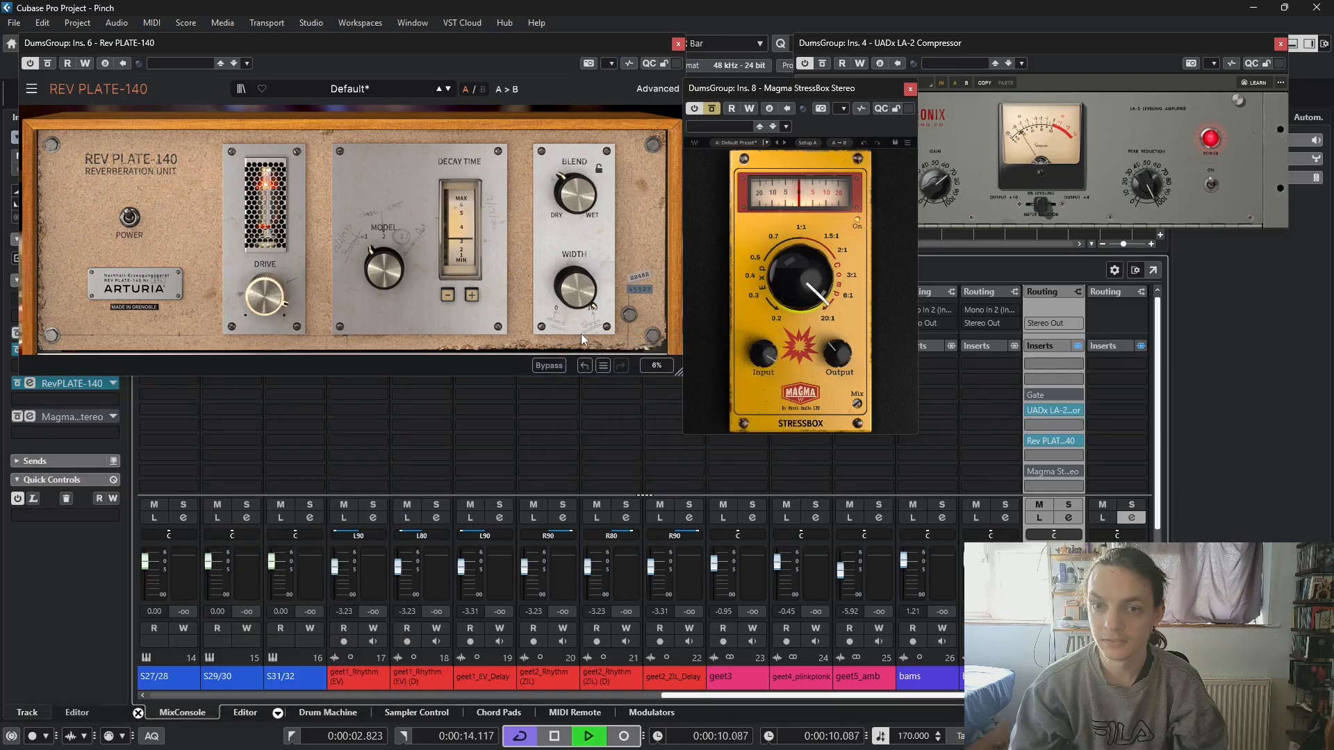
pyautogui.moveTo(50, 41); pyautogui.dragTo(48, 74)
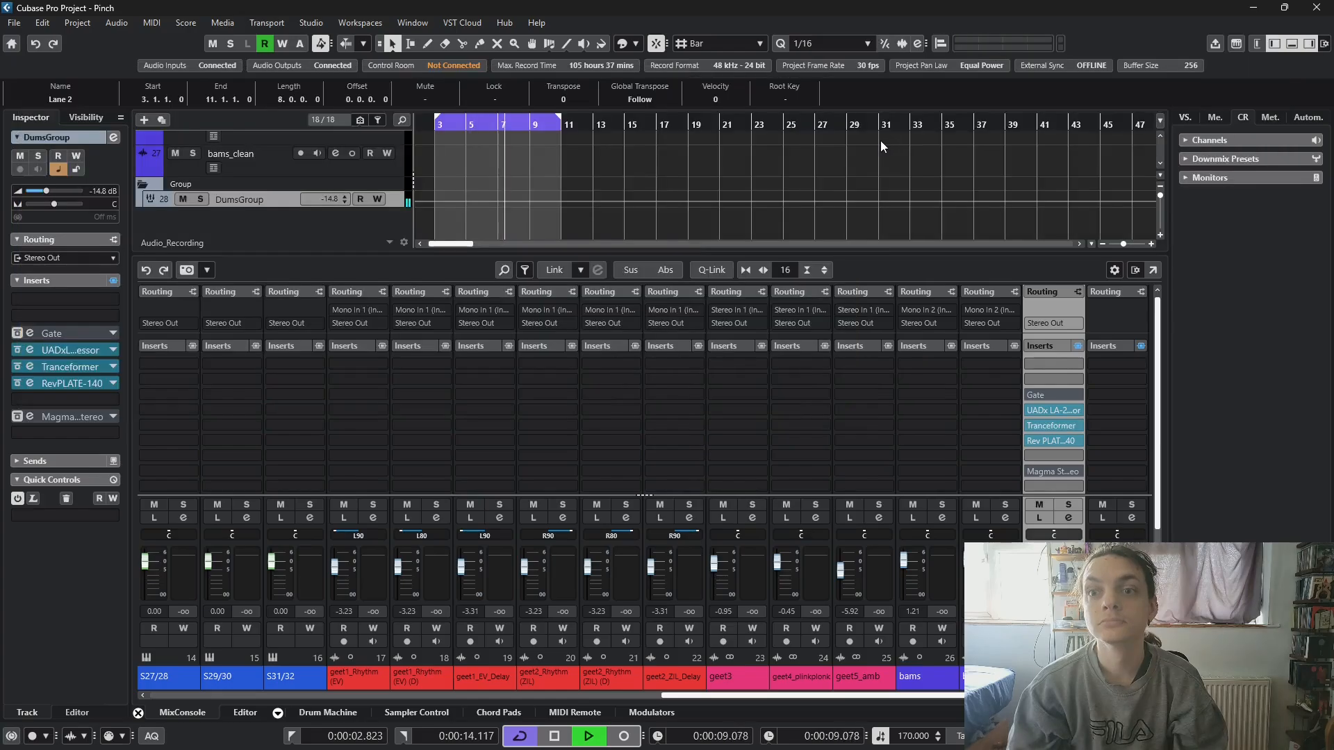
# - Move the Tranceformer back to slot 2, open its window, and try the triangle waveform before choosing sine
pyautogui.moveTo(1046, 425); pyautogui.dragTo(1046, 384)
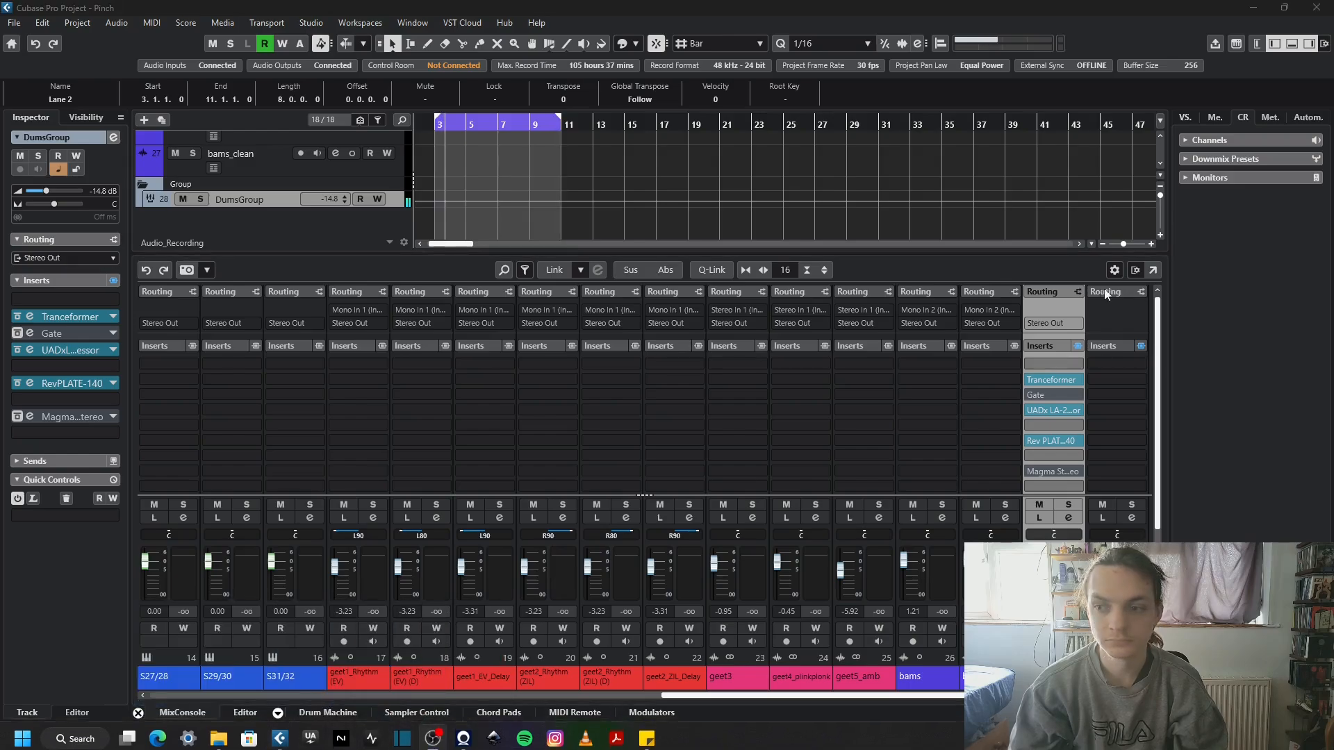
pyautogui.click(1045, 380)
pyautogui.click(281, 468)
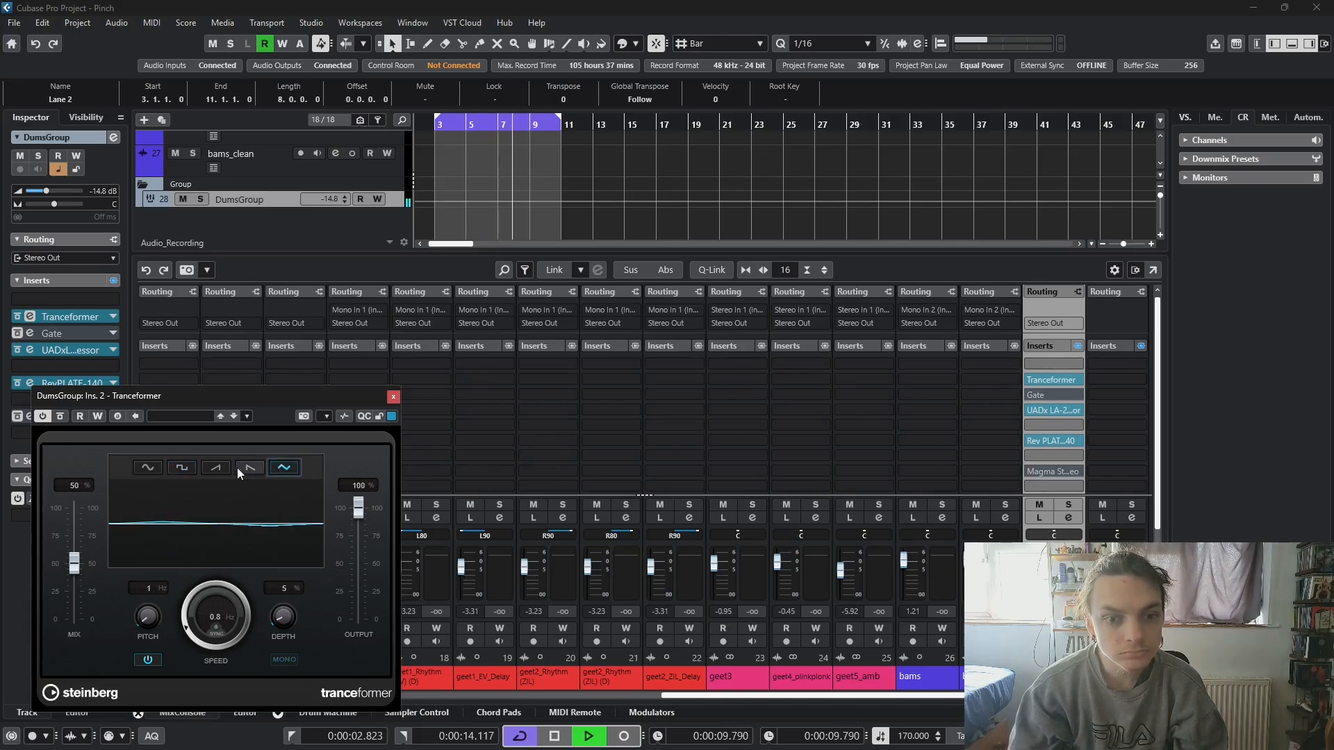
pyautogui.click(160, 469)
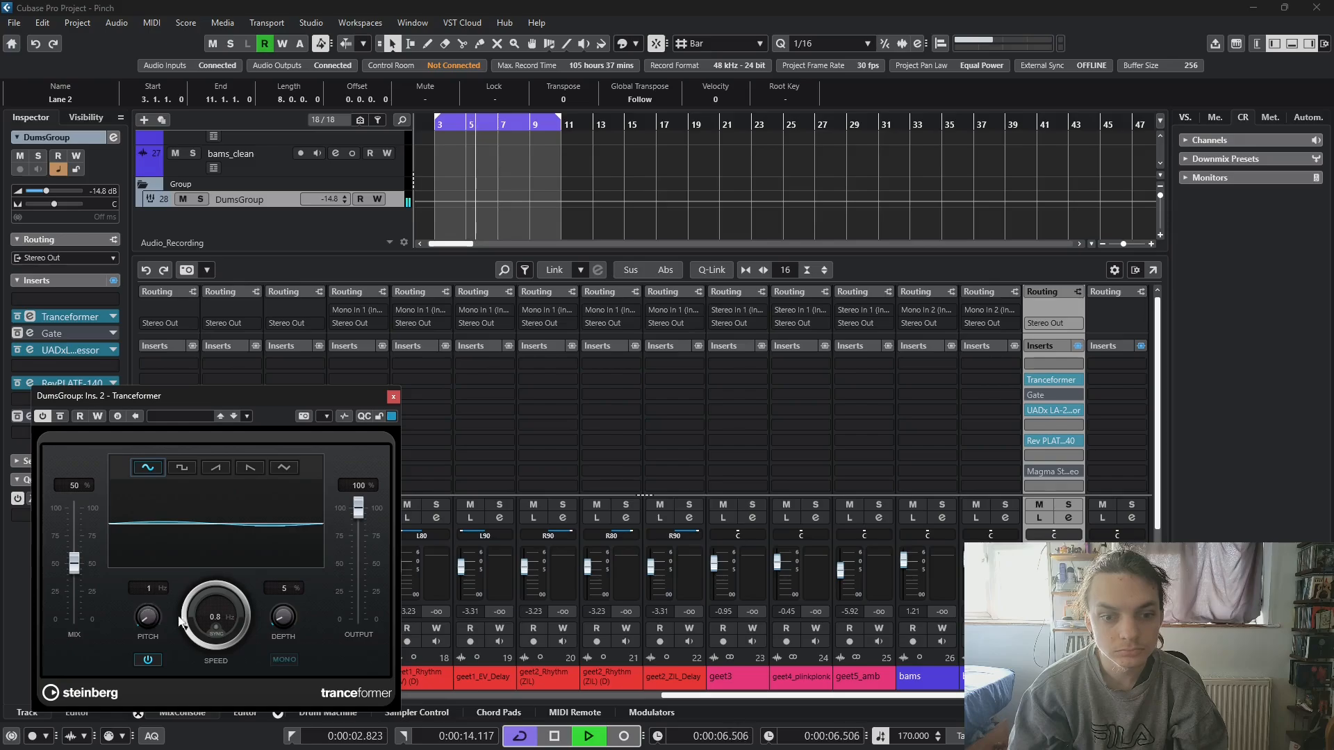
# - Try the Tranceformer at 10 Hz speed and 0 % depth, and settle on 0.5 Hz, 6 % depth and 26 % mix
pyautogui.moveTo(285, 612)
pyautogui.mouseDown()
pyautogui.moveTo(222, 606)
pyautogui.moveTo(235, 477)
pyautogui.mouseUp()
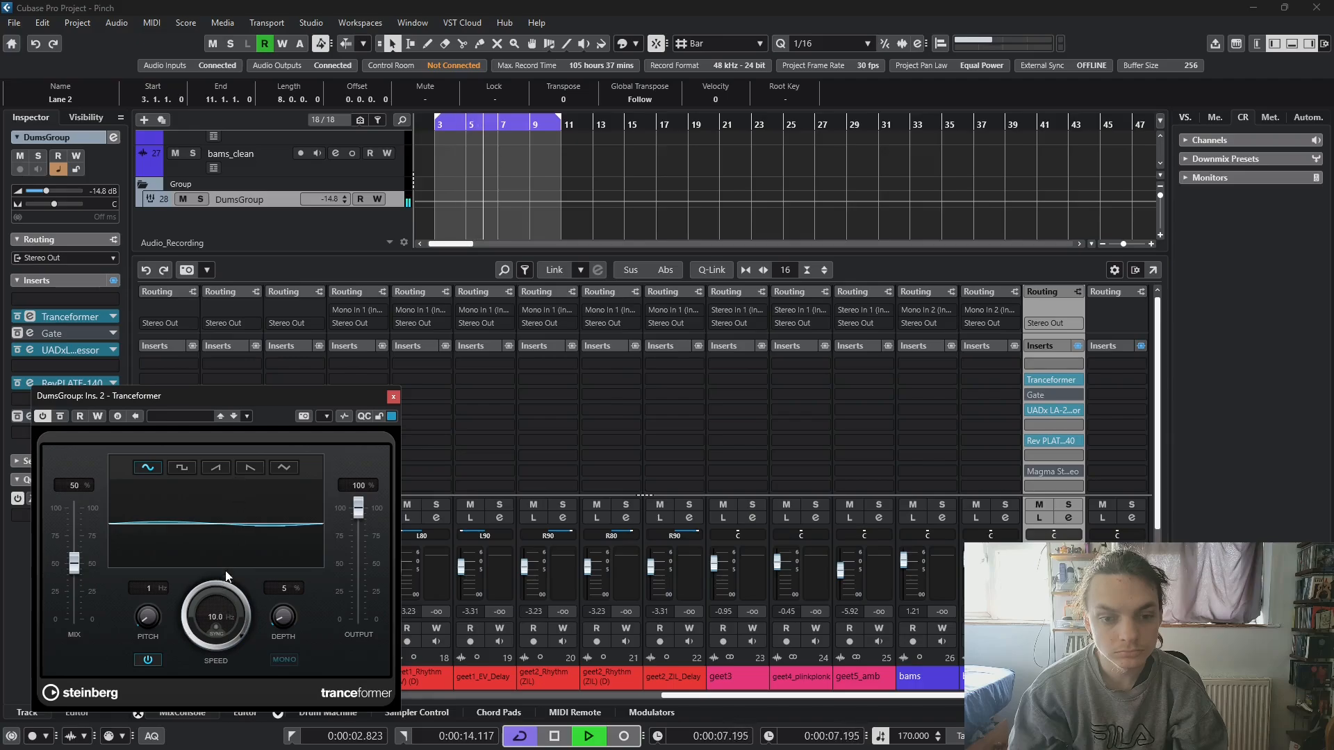
pyautogui.moveTo(290, 623); pyautogui.dragTo(264, 656)
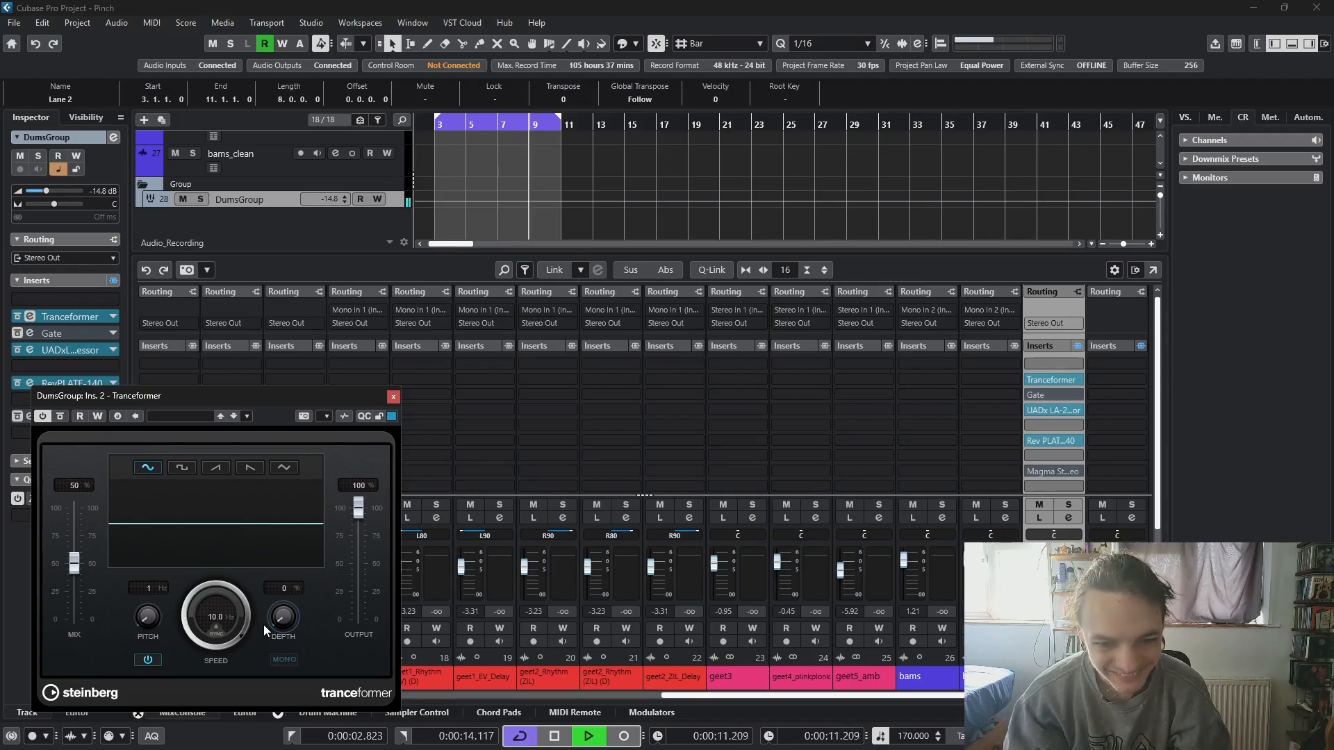
pyautogui.moveTo(266, 608)
pyautogui.mouseDown()
pyautogui.moveTo(270, 590)
pyautogui.moveTo(226, 628)
pyautogui.moveTo(195, 686)
pyautogui.mouseUp()
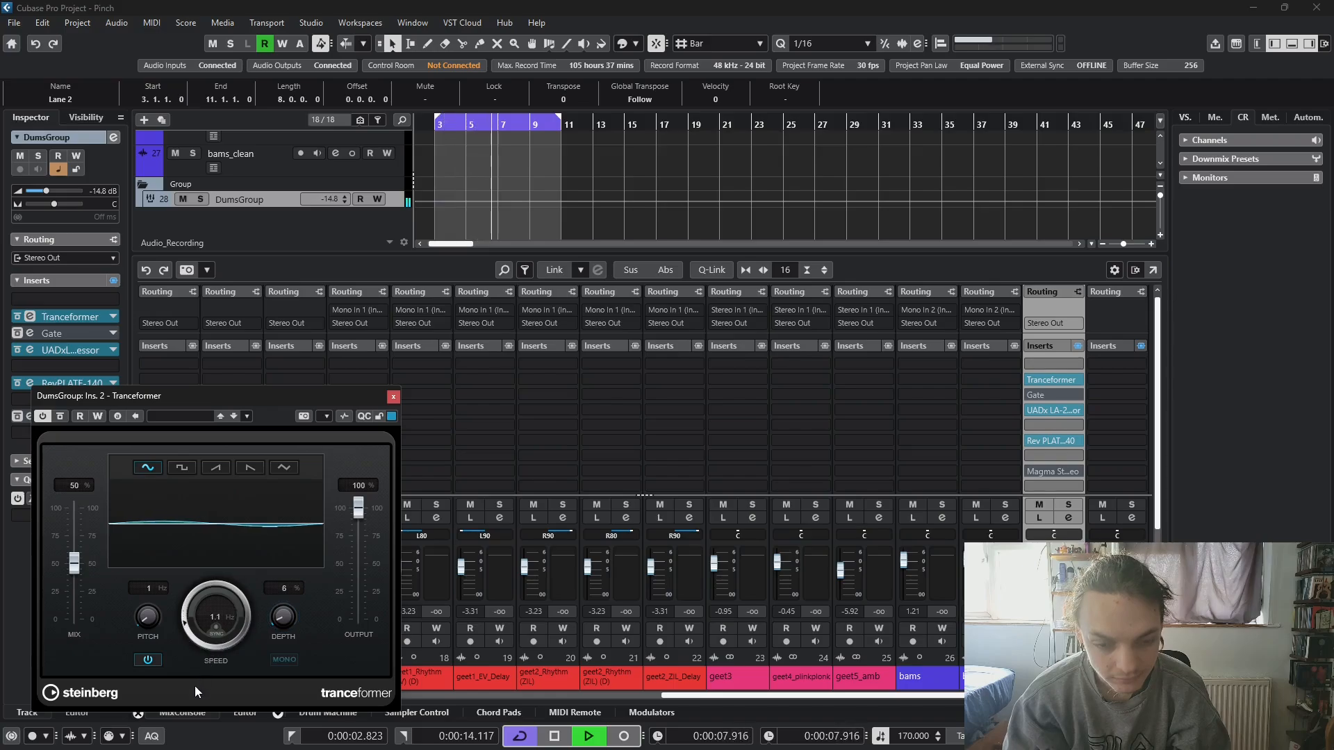
pyautogui.moveTo(196, 646); pyautogui.dragTo(196, 654)
pyautogui.moveTo(81, 569); pyautogui.dragTo(75, 597)
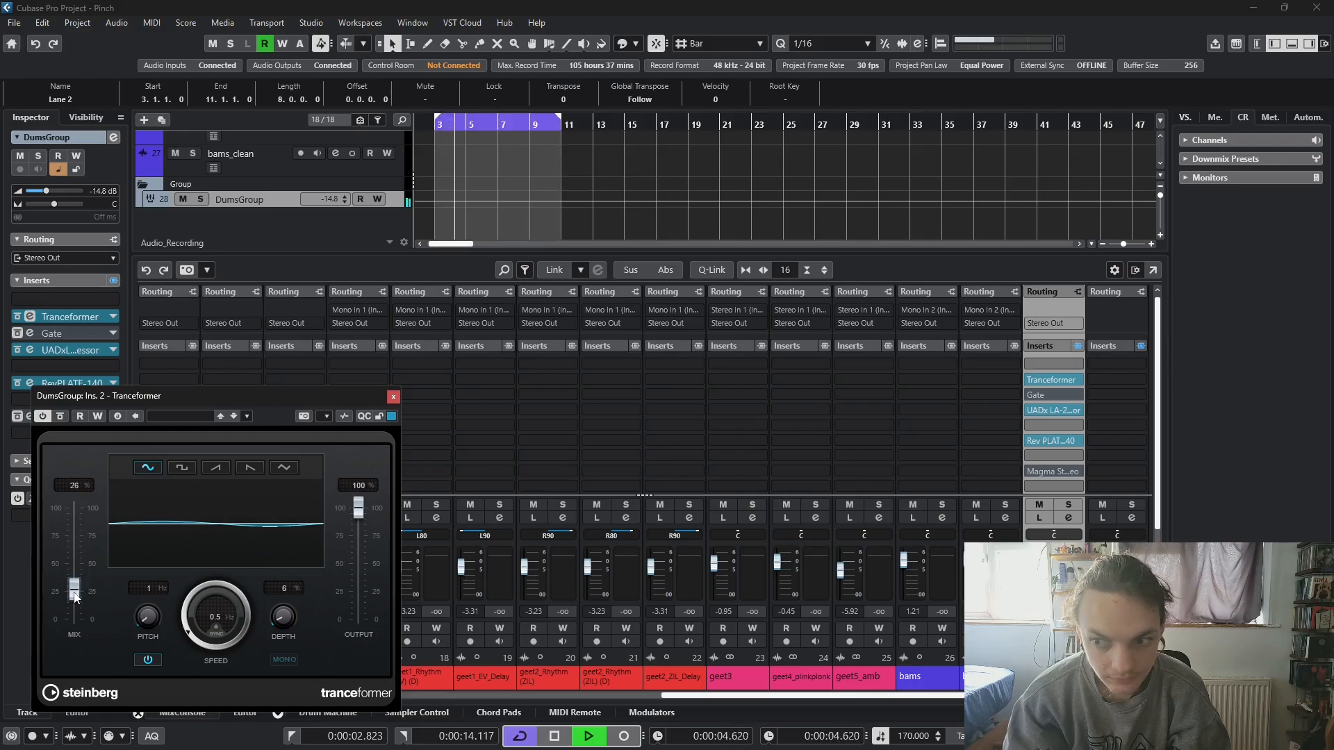
# - Audition the Tranceformer in slots 5 and 7 with its mix at 51 %, and return it to slot 2
pyautogui.moveTo(1077, 379); pyautogui.dragTo(1068, 424)
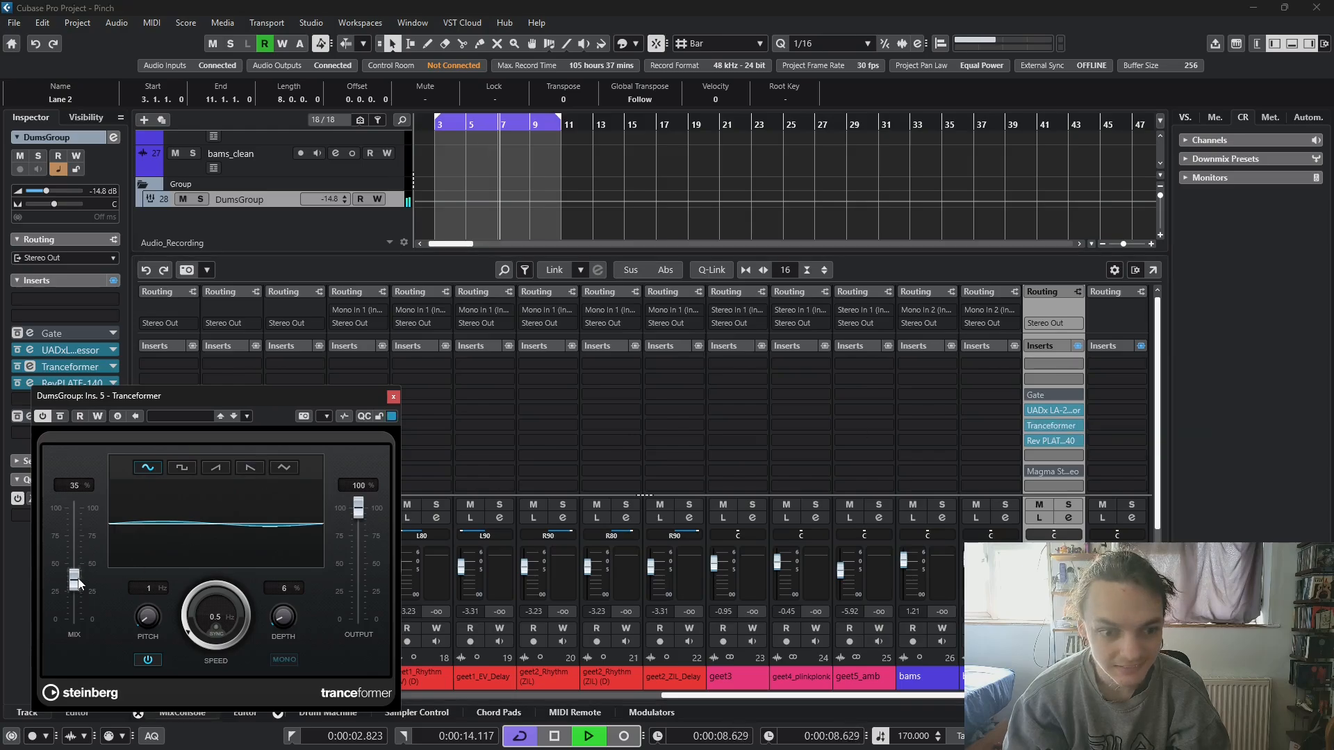
pyautogui.moveTo(74, 589); pyautogui.dragTo(71, 570)
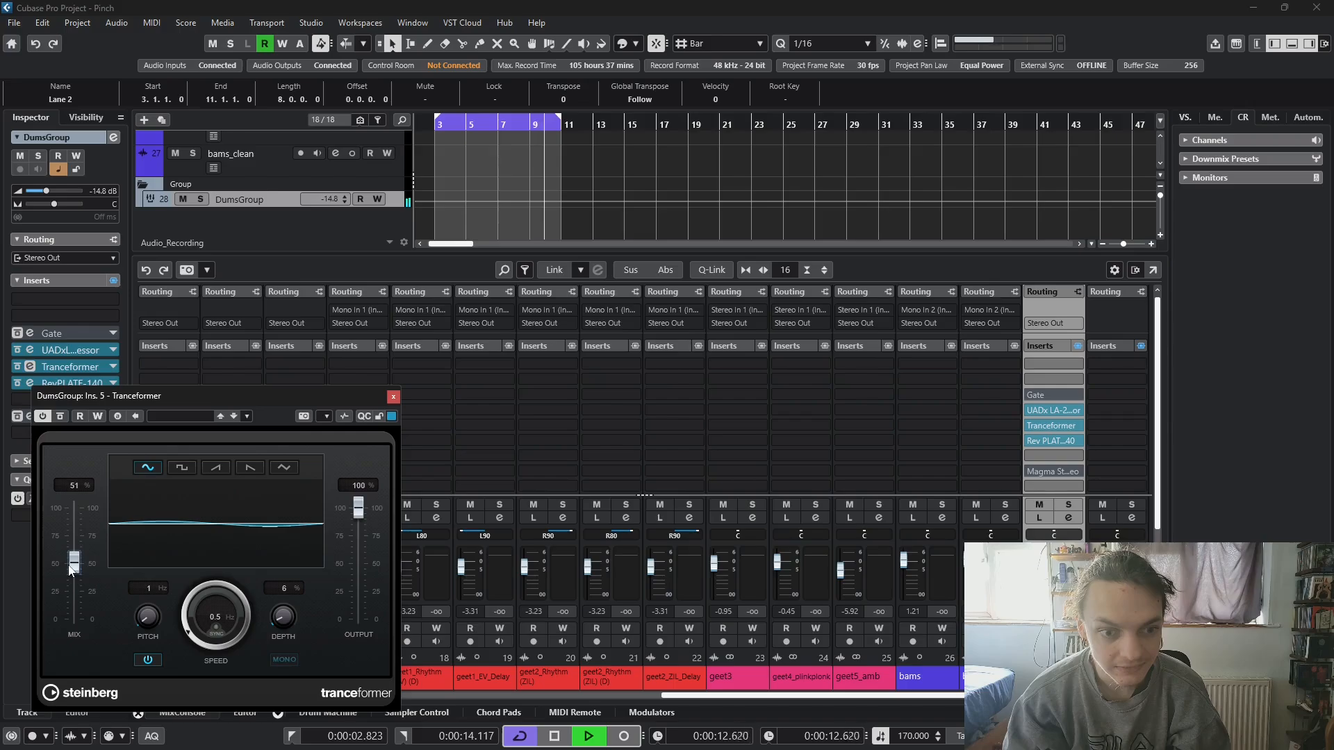
pyautogui.moveTo(1066, 424); pyautogui.dragTo(1063, 450)
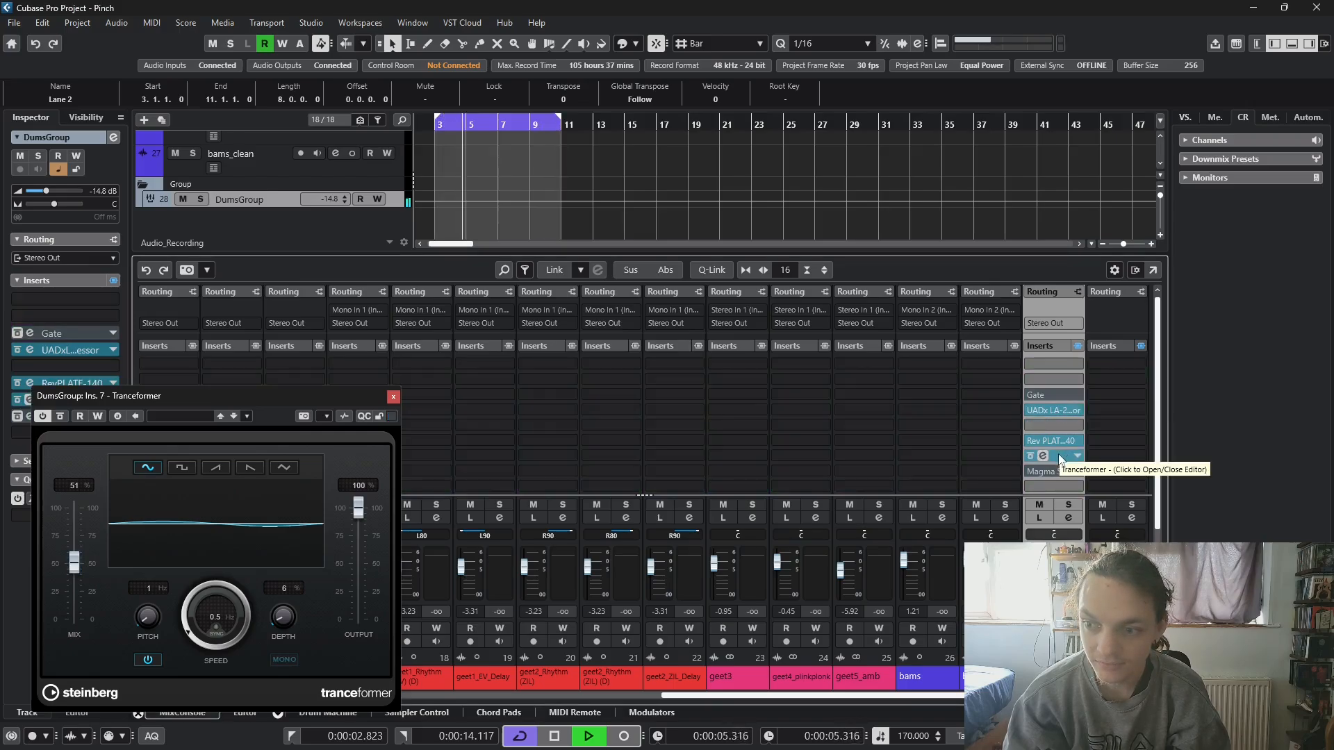
pyautogui.moveTo(1058, 453); pyautogui.dragTo(1059, 379)
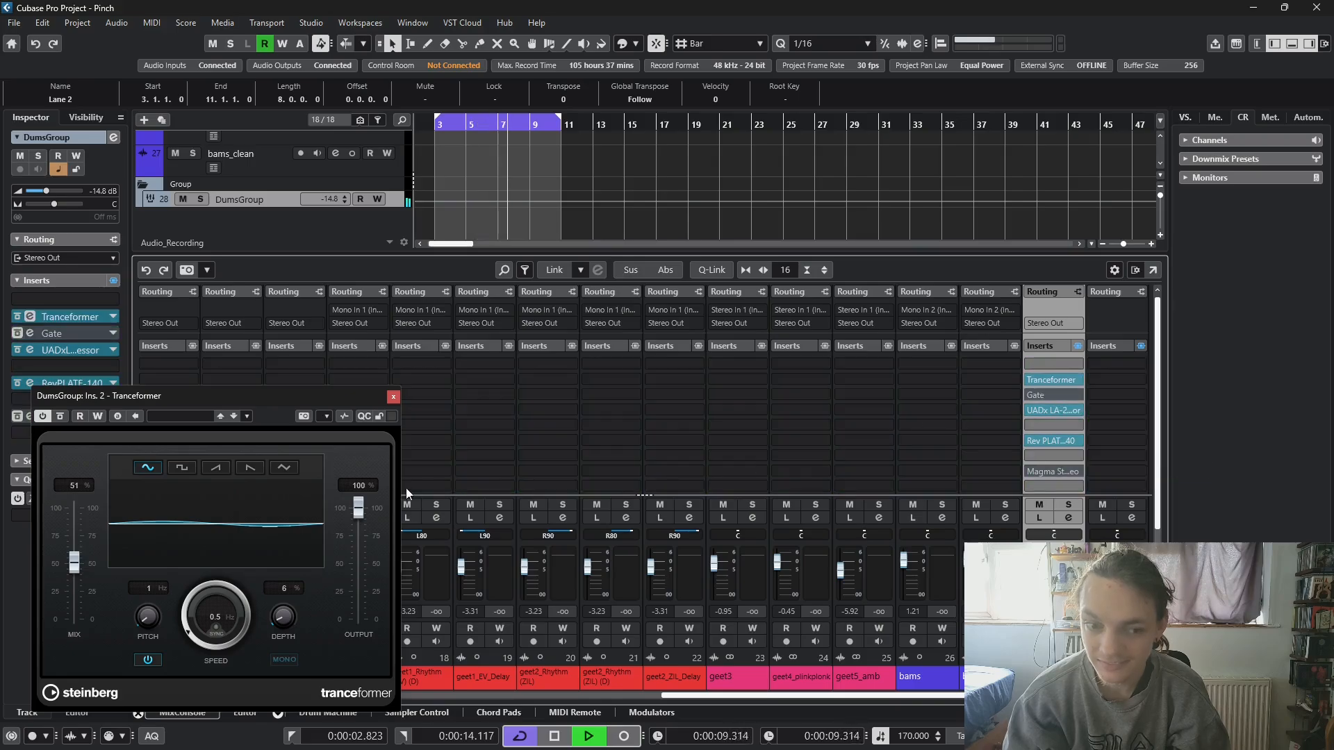
# - Try the Tranceformer's mix at 30 %, 50 % and 100 %, and settle on 88 %
pyautogui.moveTo(78, 569); pyautogui.dragTo(73, 595)
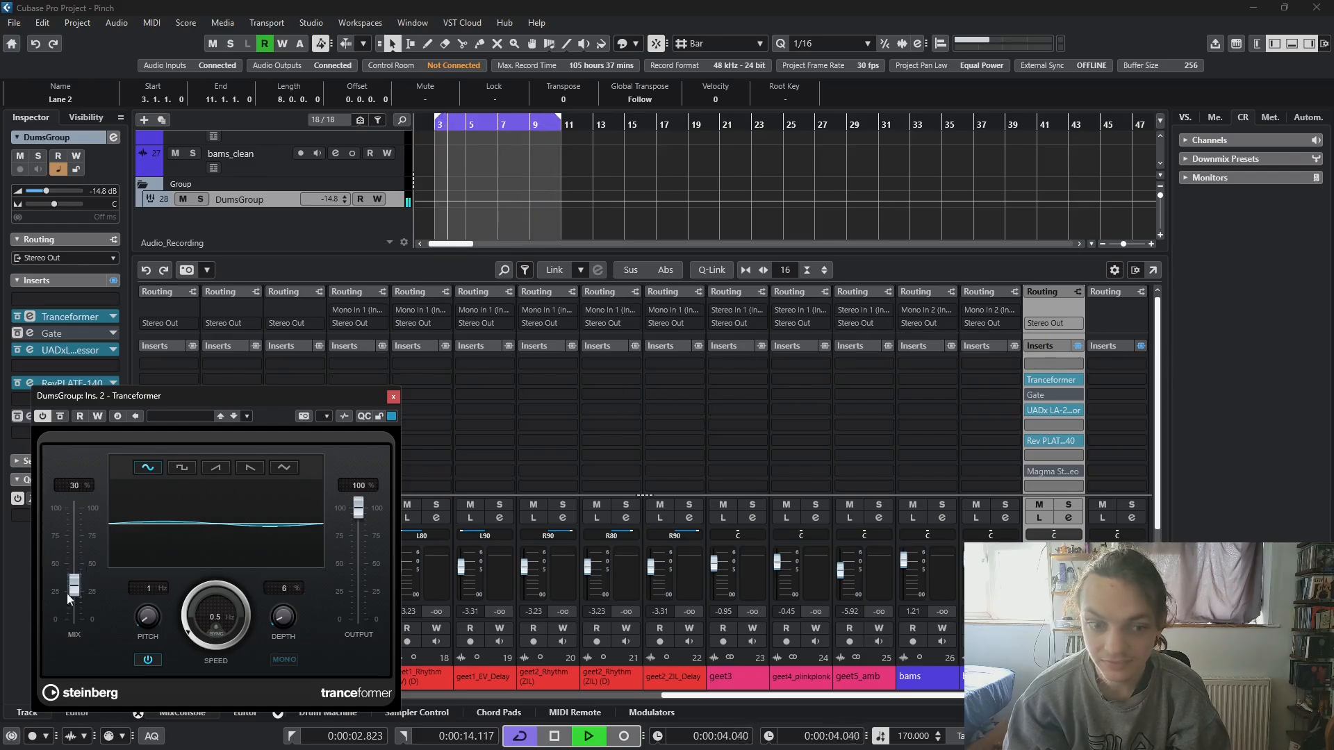
pyautogui.moveTo(73, 590); pyautogui.dragTo(72, 570)
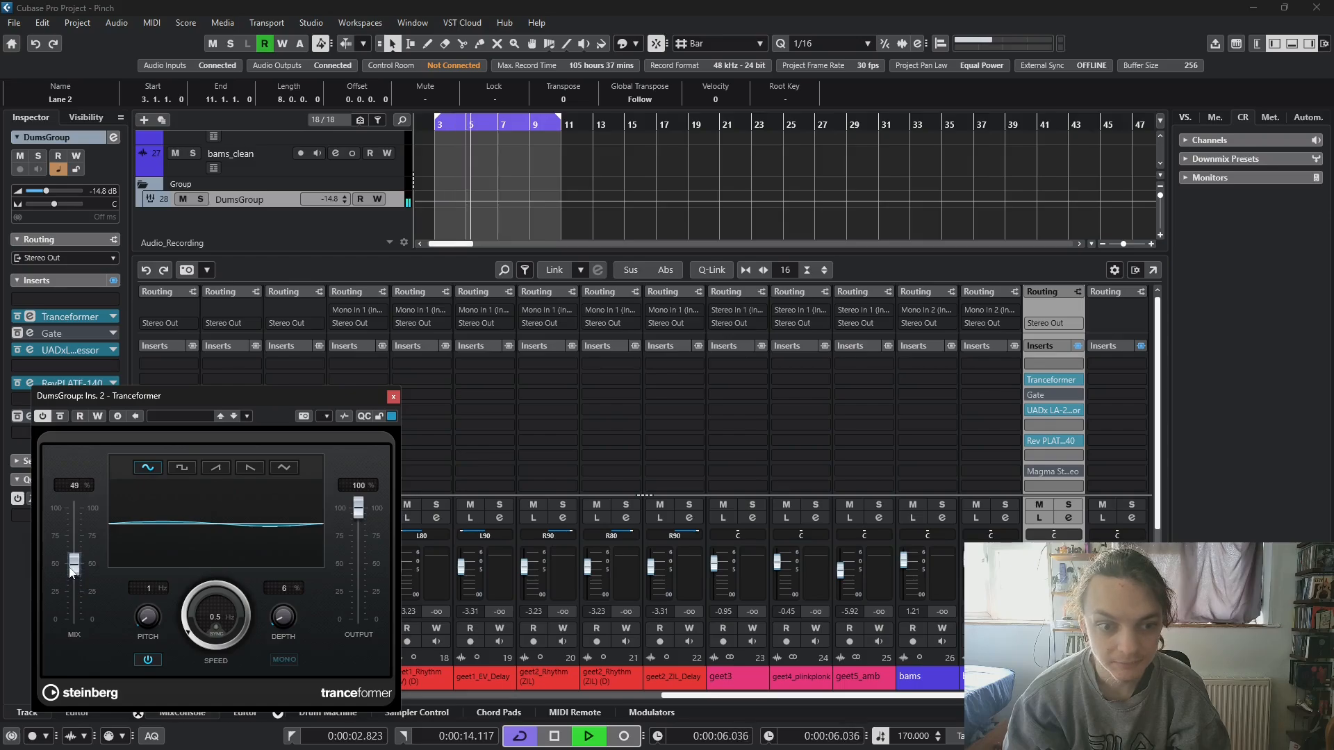
pyautogui.click(1032, 396)
pyautogui.click(1042, 396)
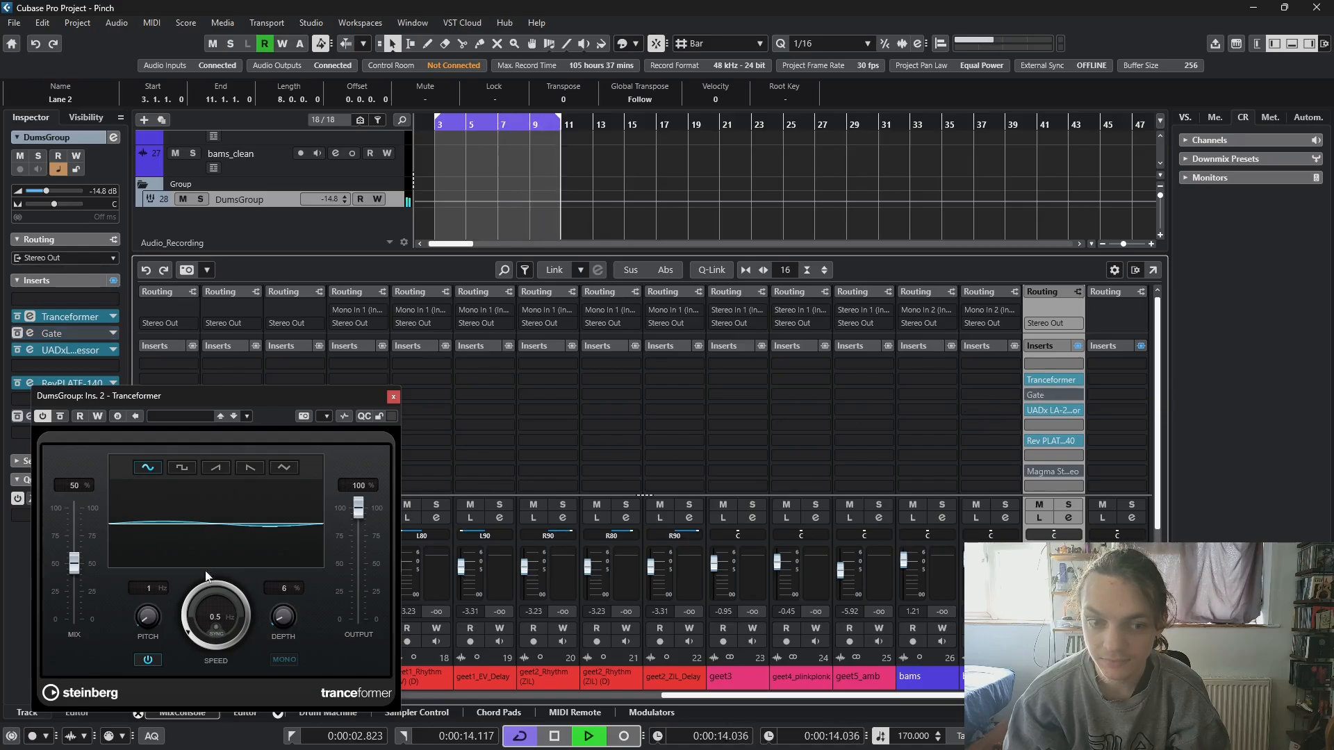
pyautogui.moveTo(76, 573); pyautogui.dragTo(79, 512)
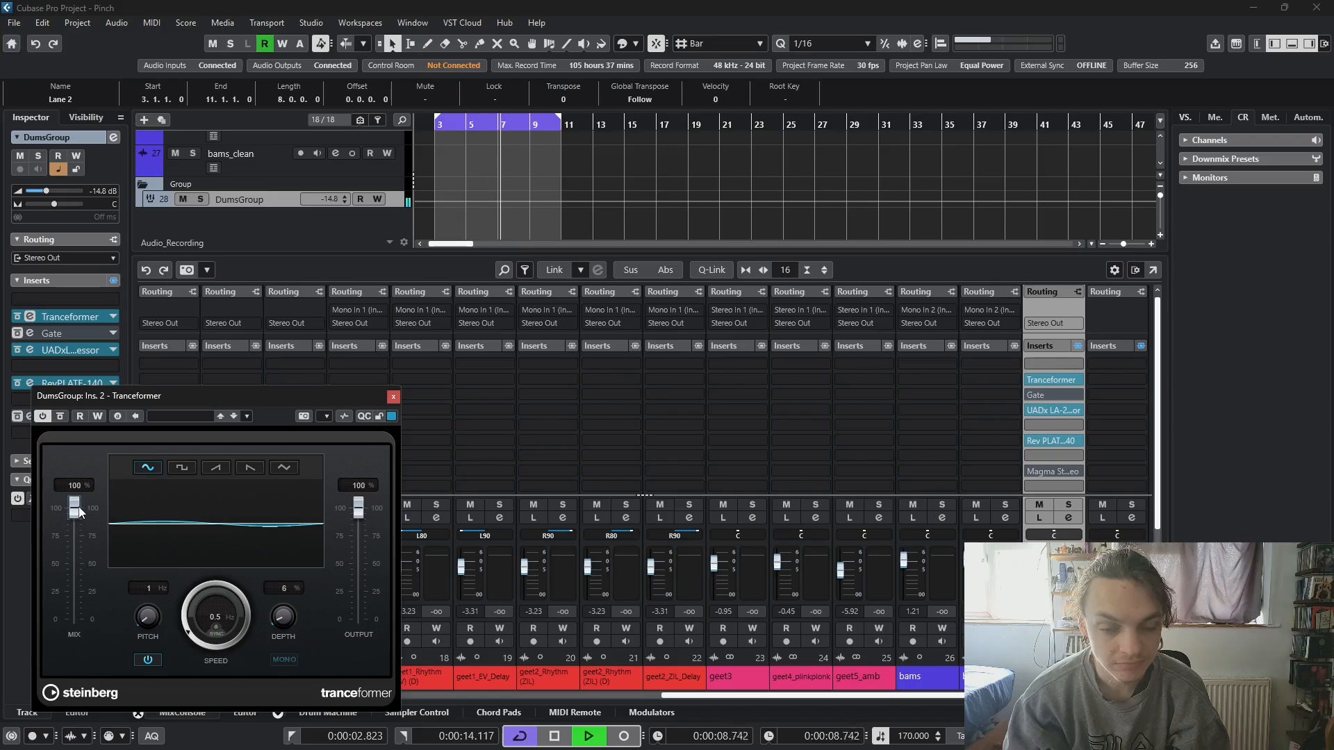
pyautogui.moveTo(80, 513); pyautogui.dragTo(75, 522)
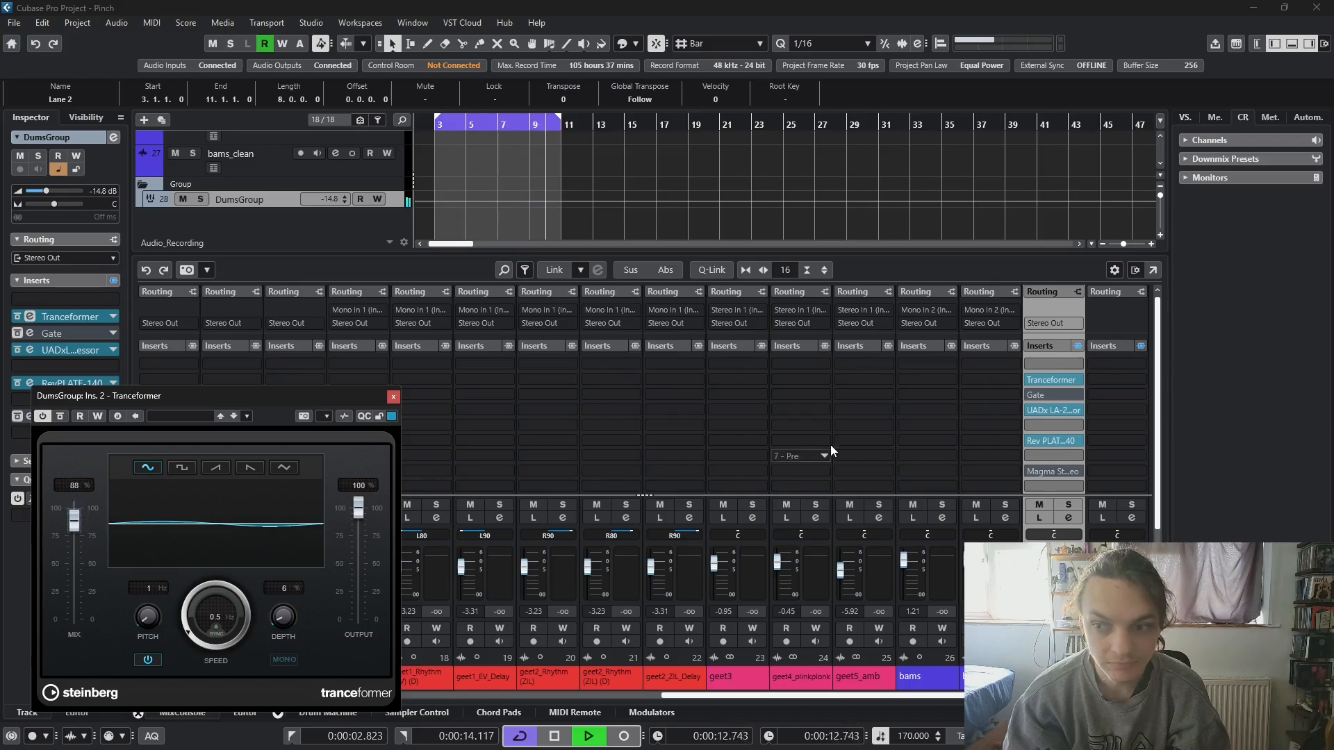
# - Move the Tranceformer to slot 5, after the compressor, and open the LA-2 compressor's window
pyautogui.moveTo(1060, 402); pyautogui.dragTo(1051, 428)
pyautogui.click(1044, 410)
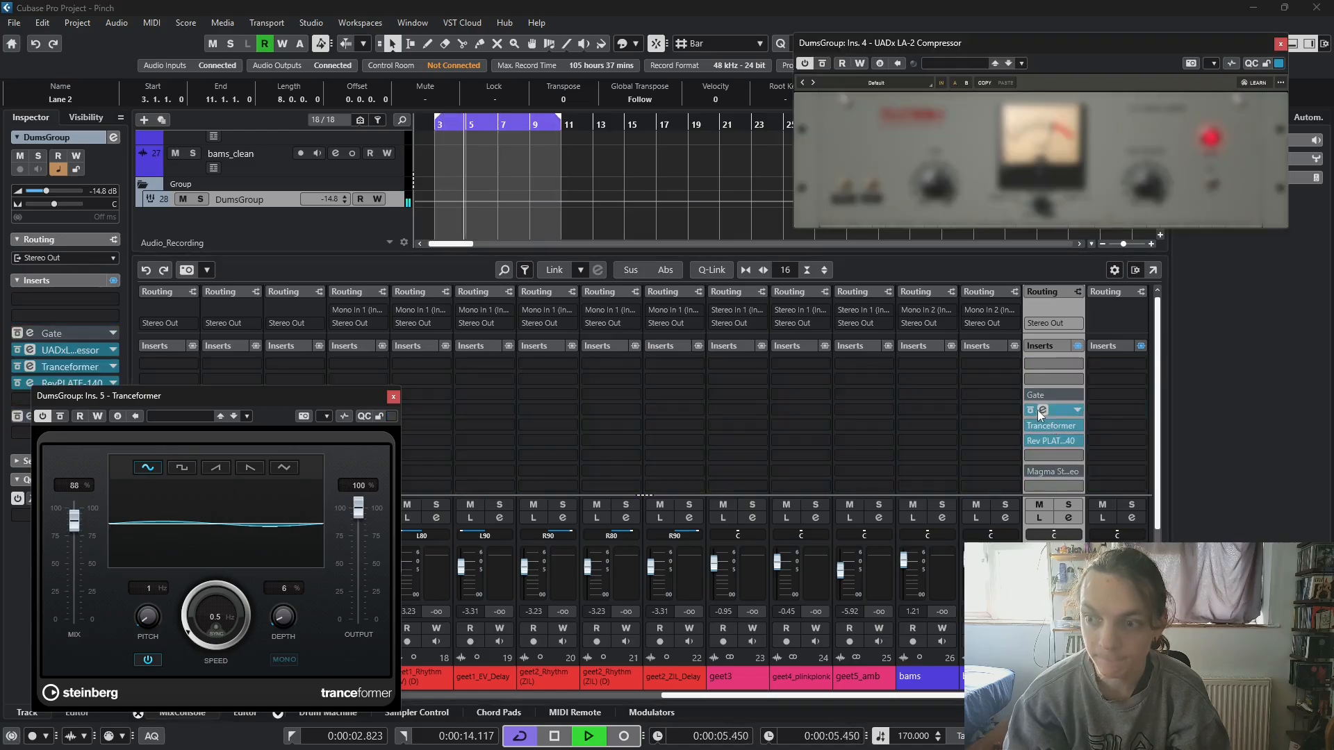
# - Try the LA-2's gain, audition the Tranceformer's mix at 100 %, and settle on a mix of 75 %
pyautogui.moveTo(945, 175); pyautogui.dragTo(944, 131)
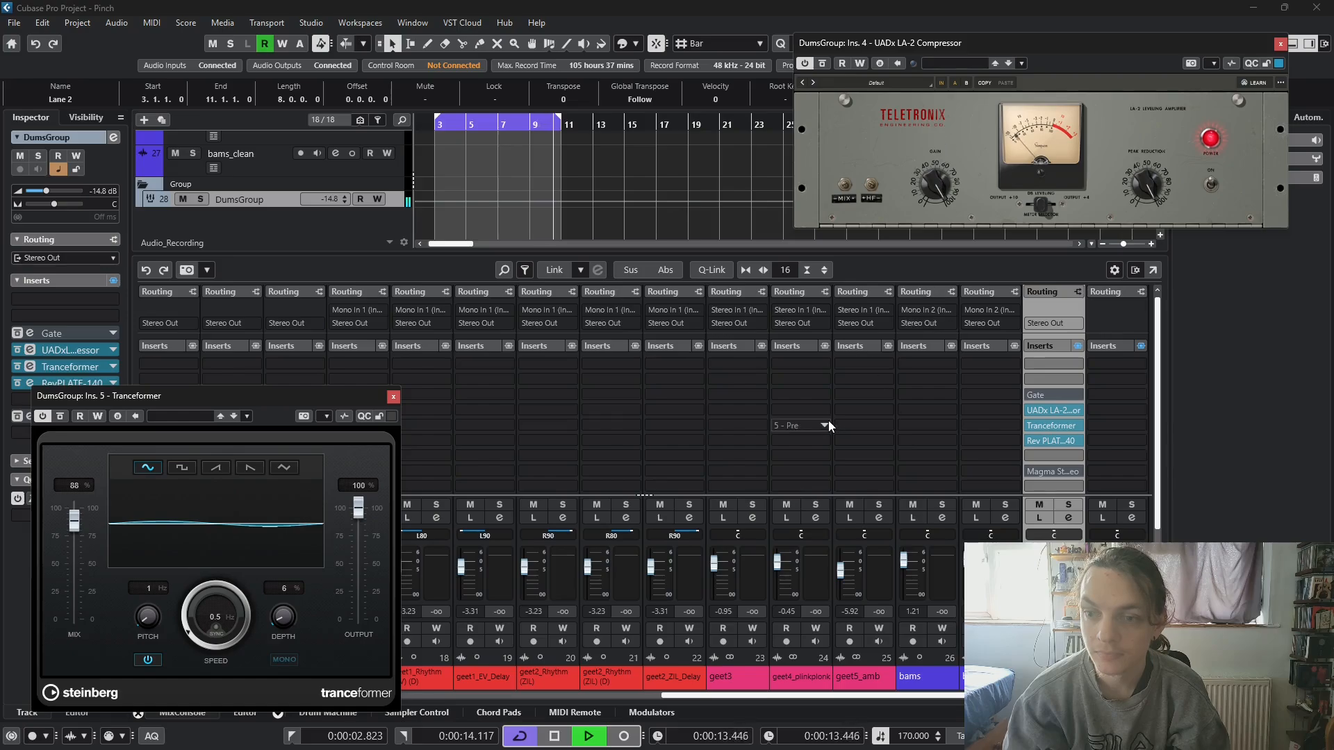
pyautogui.click(75, 524)
pyautogui.moveTo(77, 528)
pyautogui.mouseDown()
pyautogui.moveTo(73, 565)
pyautogui.moveTo(76, 506)
pyautogui.mouseUp()
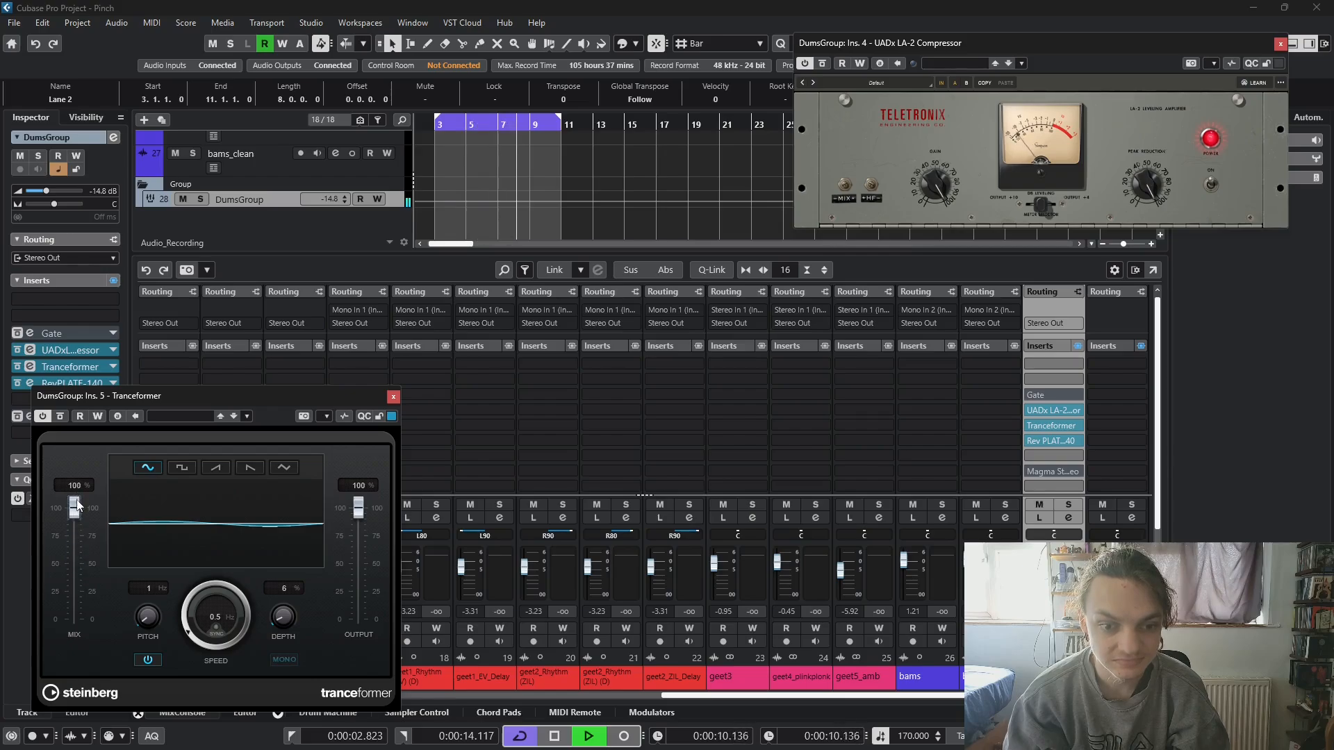
pyautogui.moveTo(216, 398); pyautogui.dragTo(326, 112)
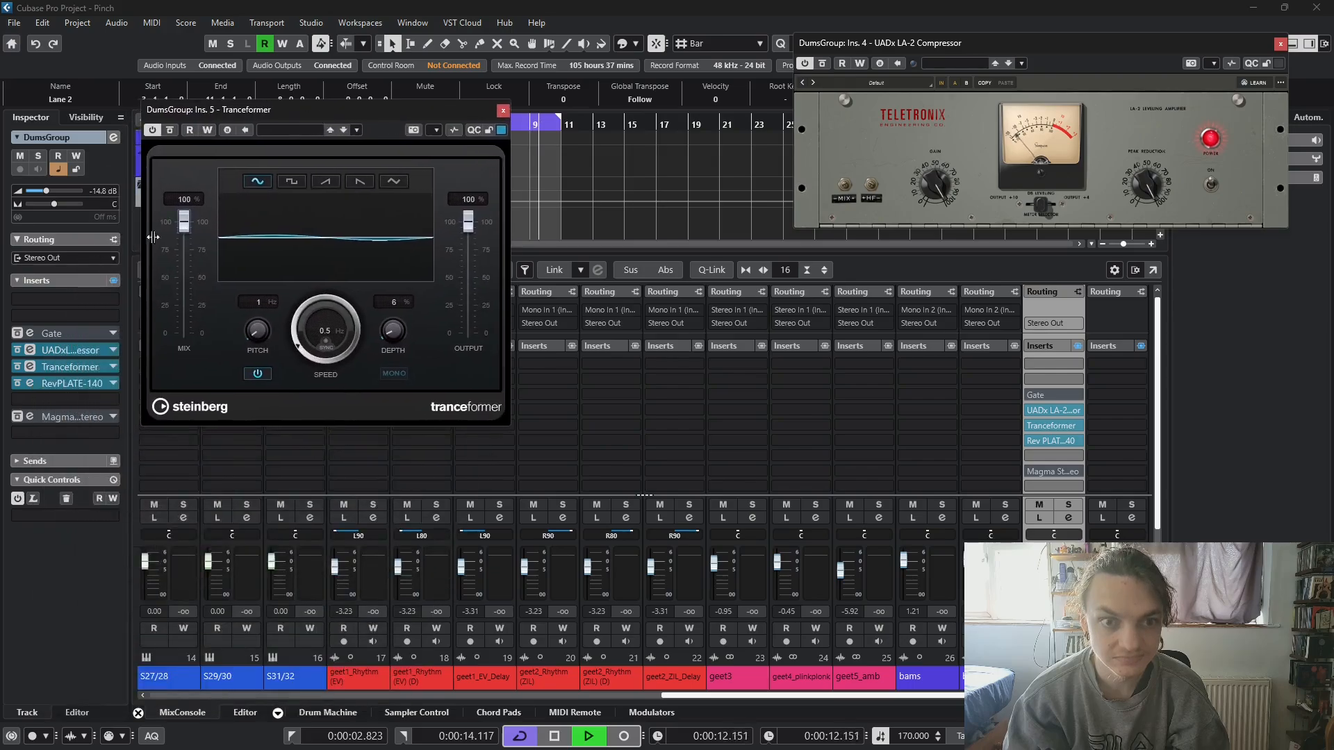
pyautogui.moveTo(184, 221); pyautogui.dragTo(186, 259)
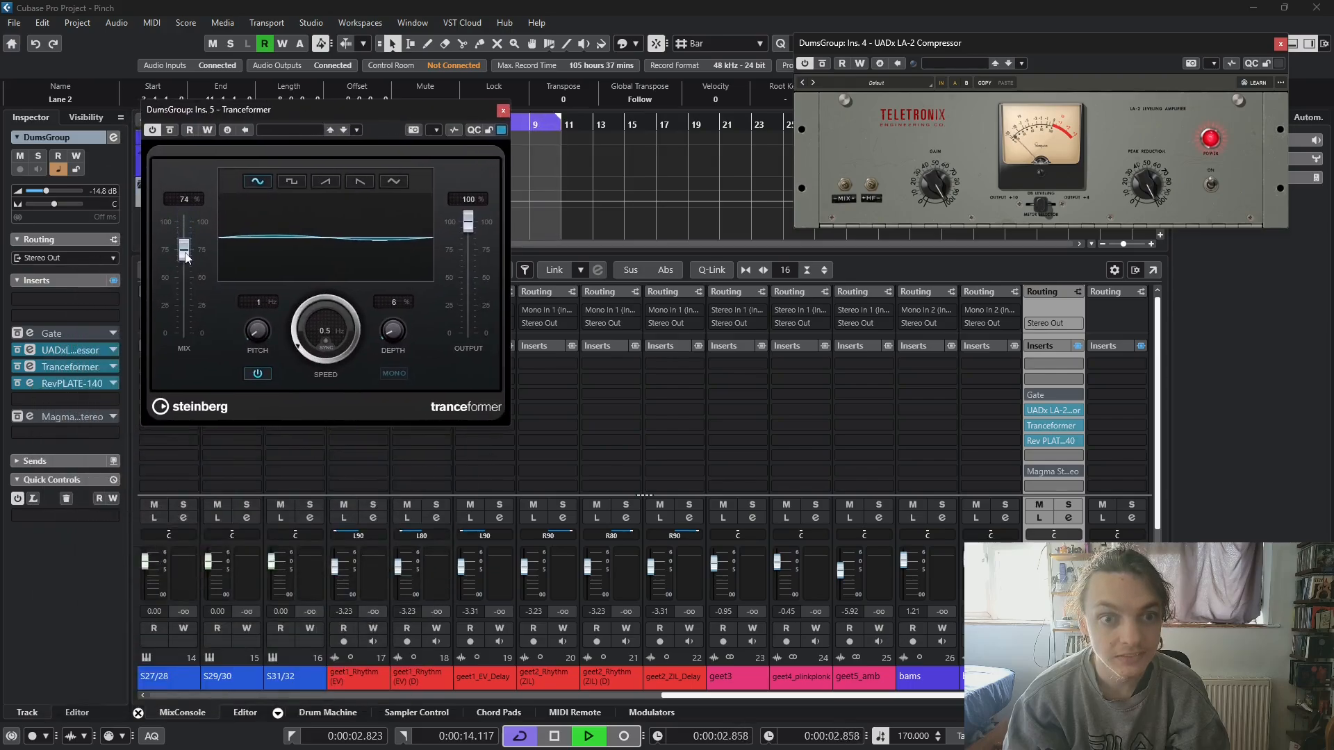
# - Choose the Tranceformer's triangle waveform after trying both ramp shapes, and compare 0 % depth with 6 % before stopping playback
pyautogui.click(325, 182)
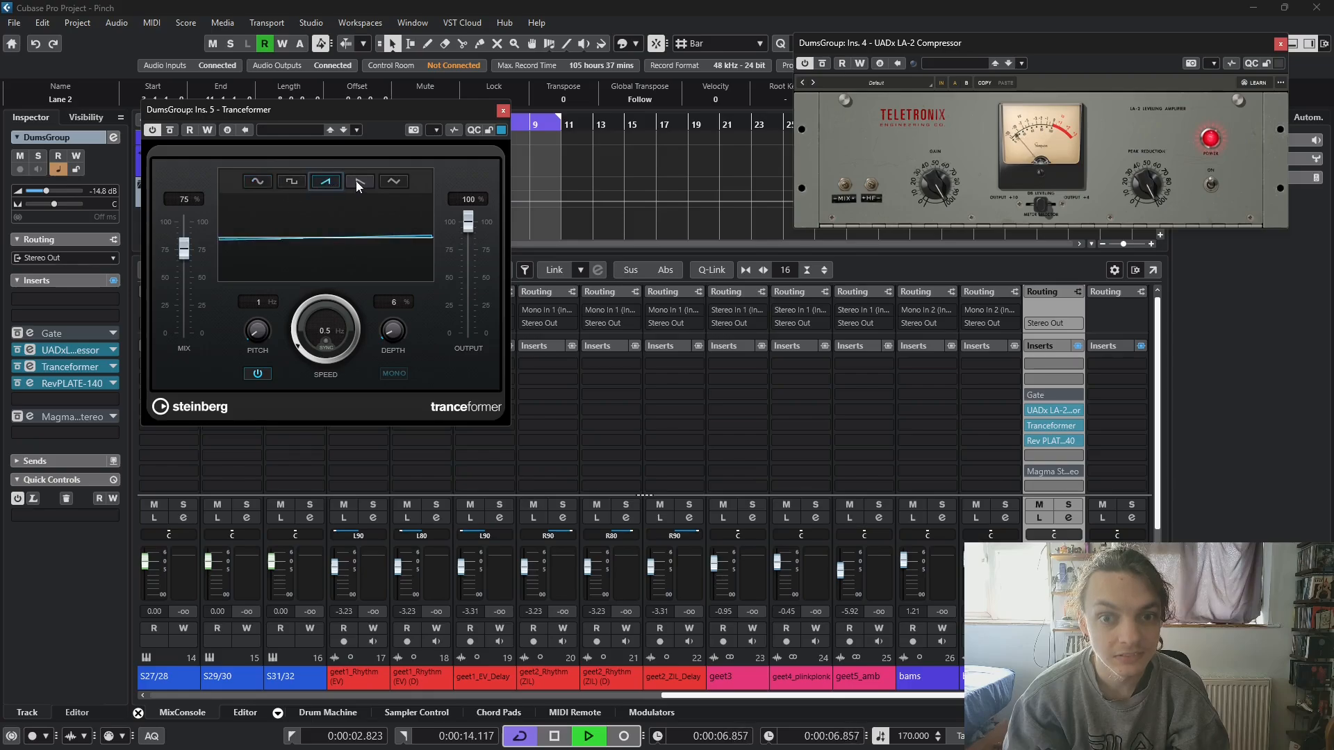
pyautogui.click(358, 181)
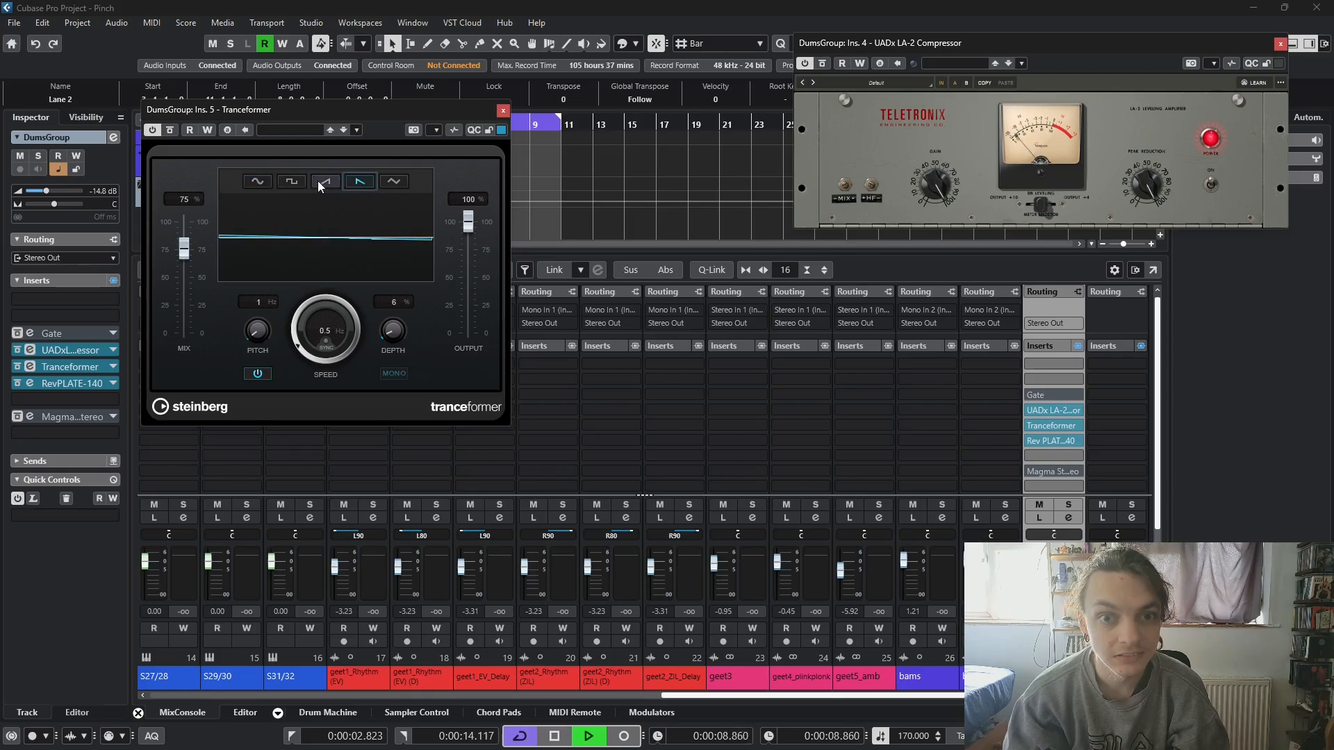
pyautogui.click(383, 183)
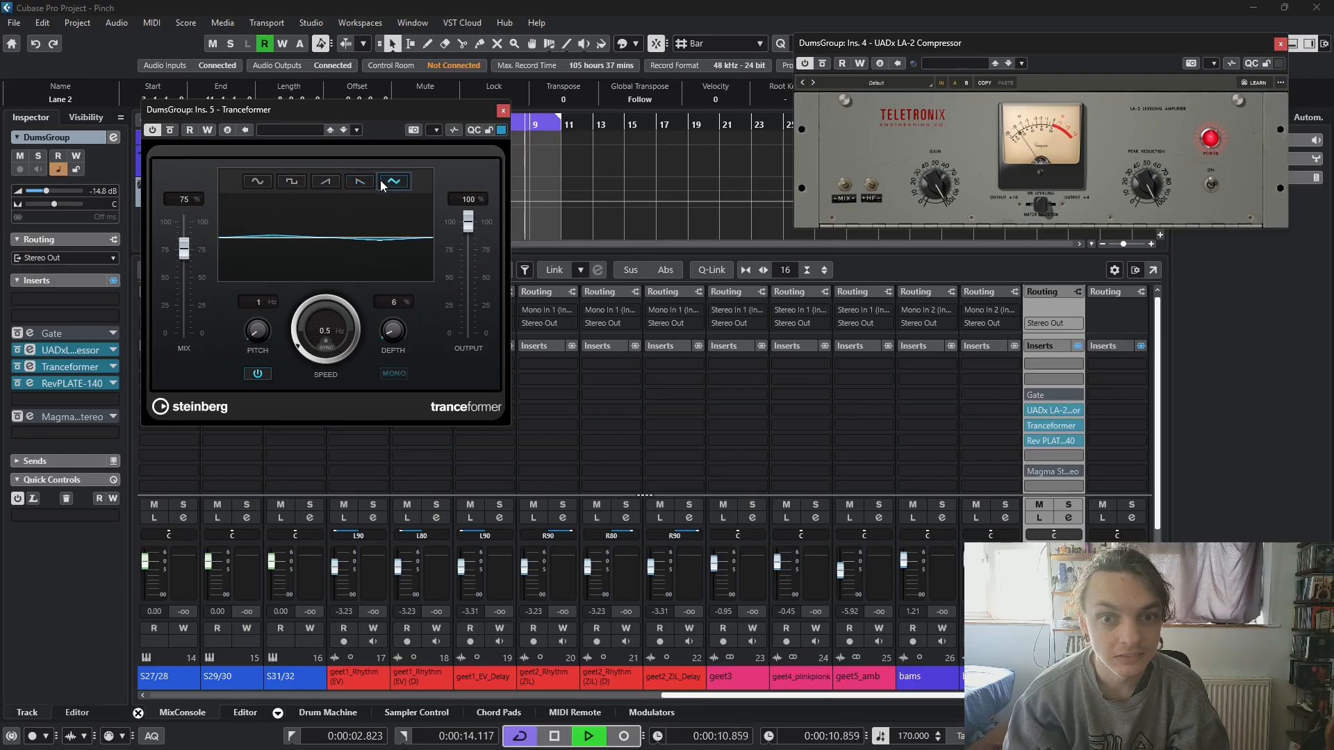
pyautogui.moveTo(375, 205); pyautogui.dragTo(353, 224)
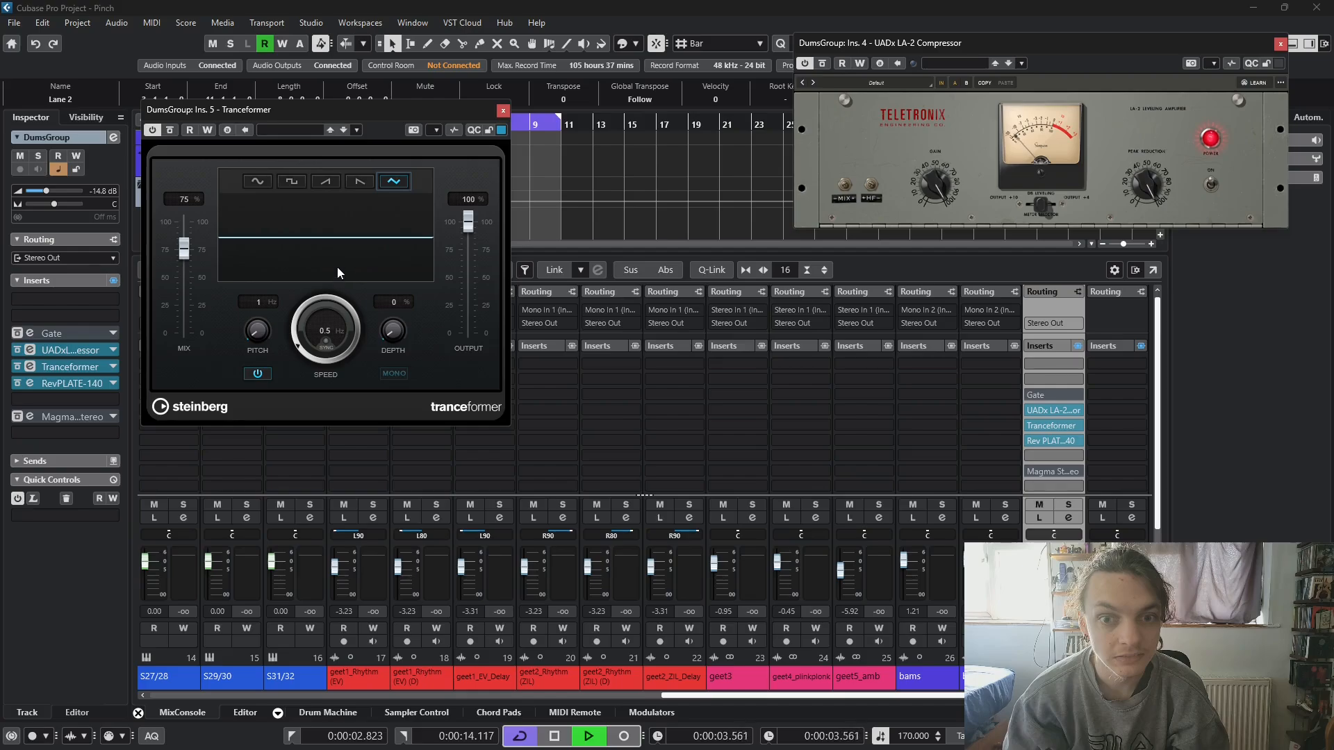
pyautogui.moveTo(339, 257); pyautogui.dragTo(340, 243)
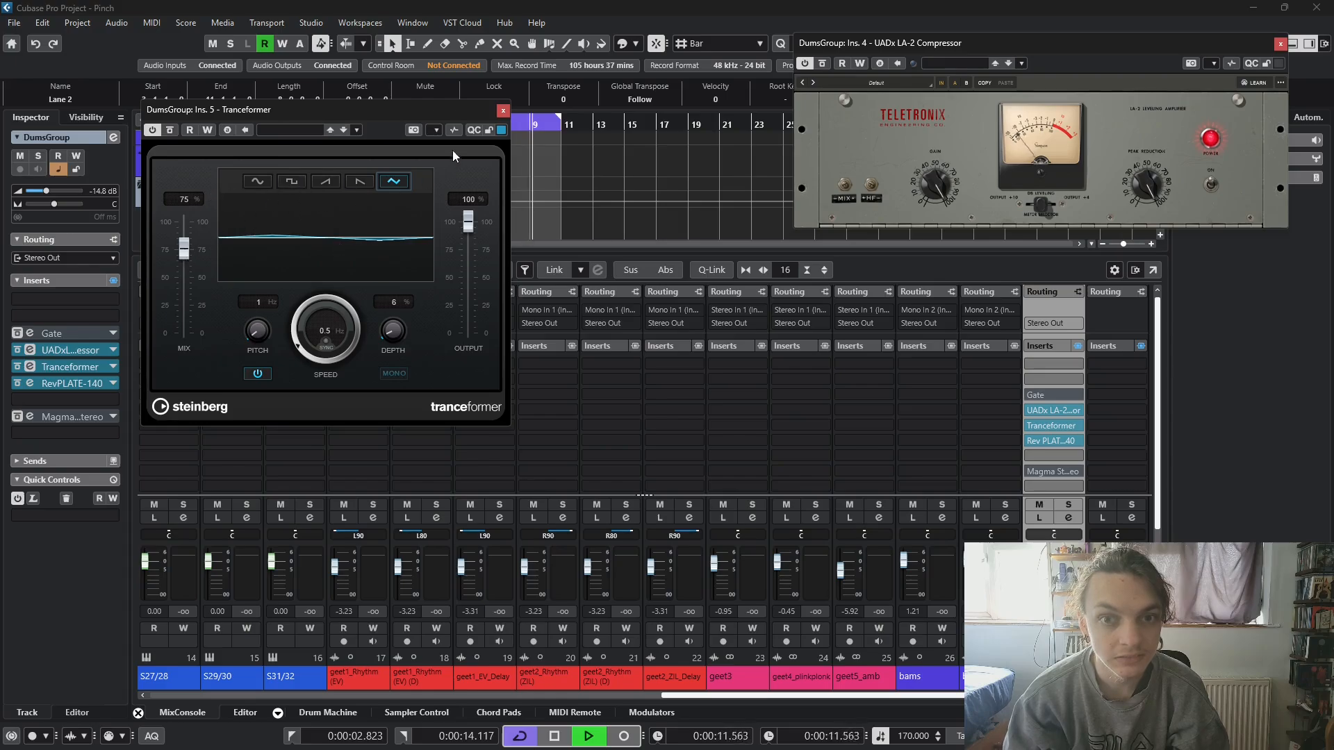
pyautogui.click(500, 111)
pyautogui.press('space')
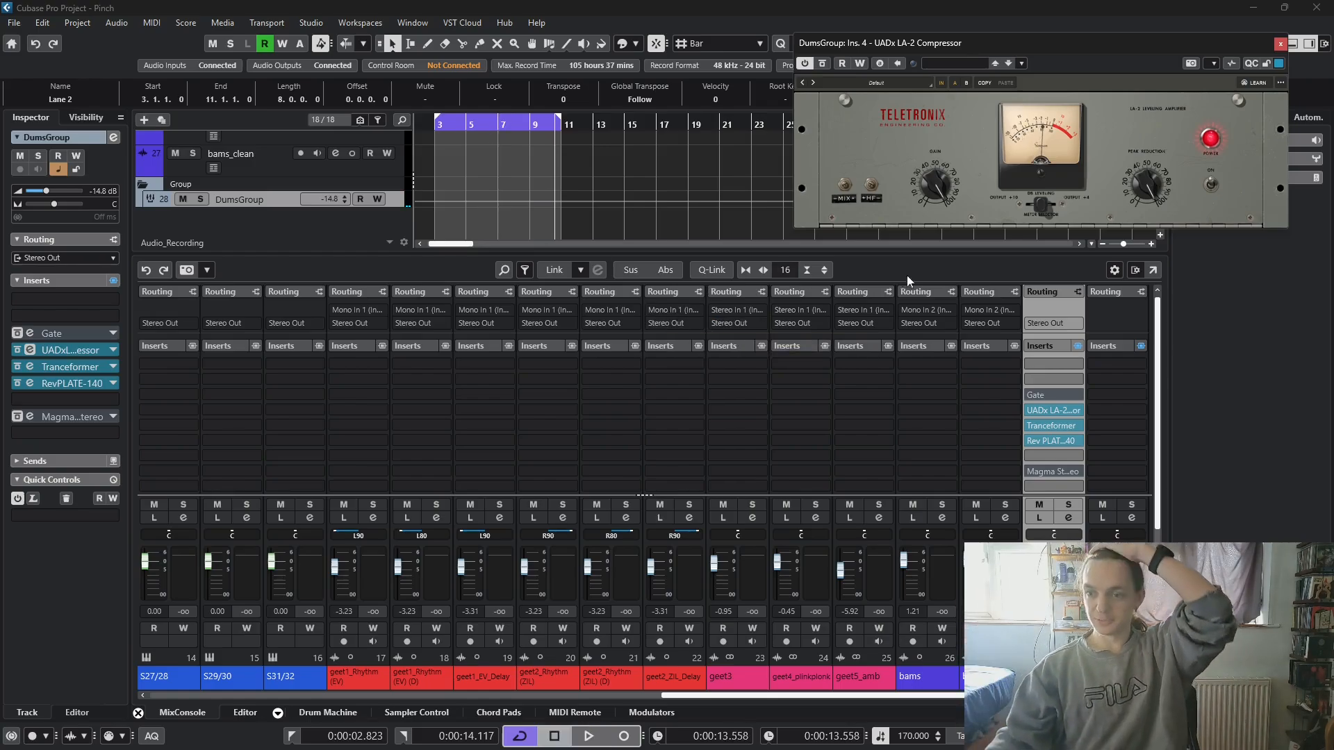
# - Remove the Gate from DumsGroup's inserts, and move the LA-2 to slot 2 and the Tranceformer to slot 4
pyautogui.click(1081, 395)
pyautogui.click(1081, 394)
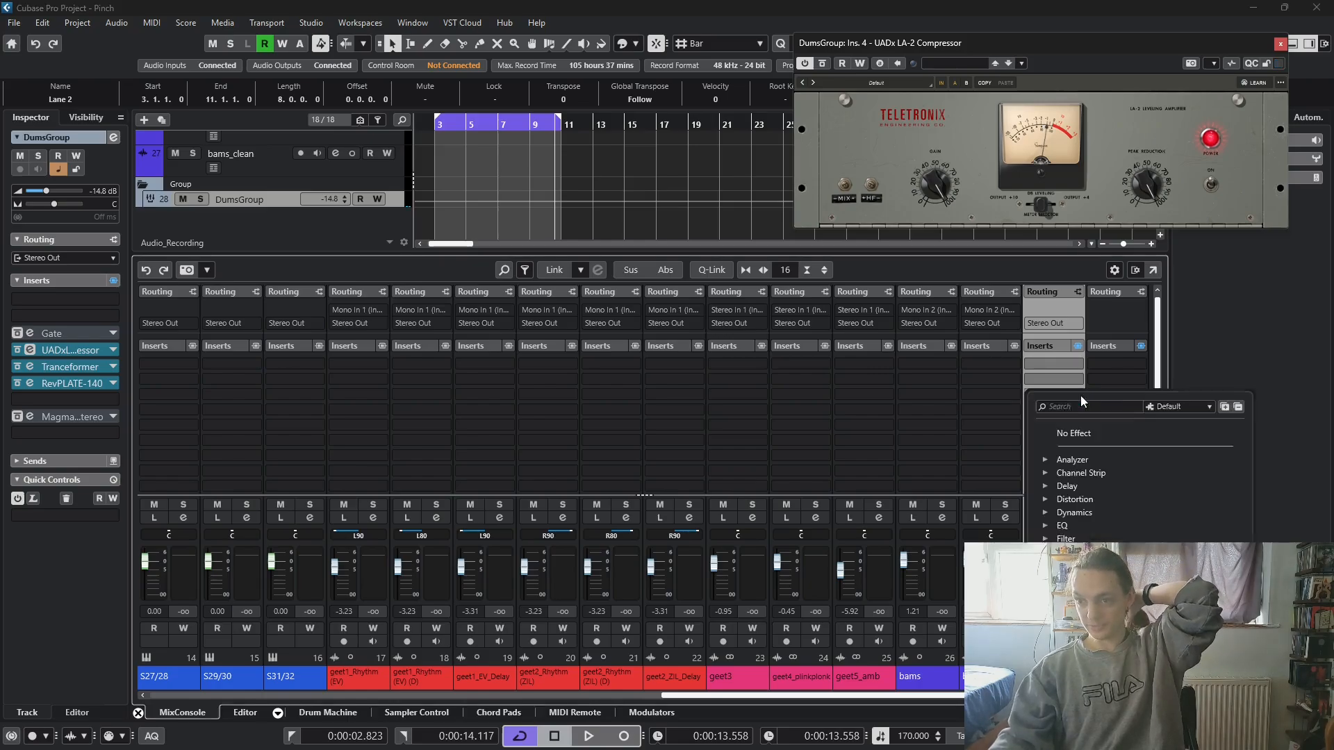
pyautogui.click(1067, 440)
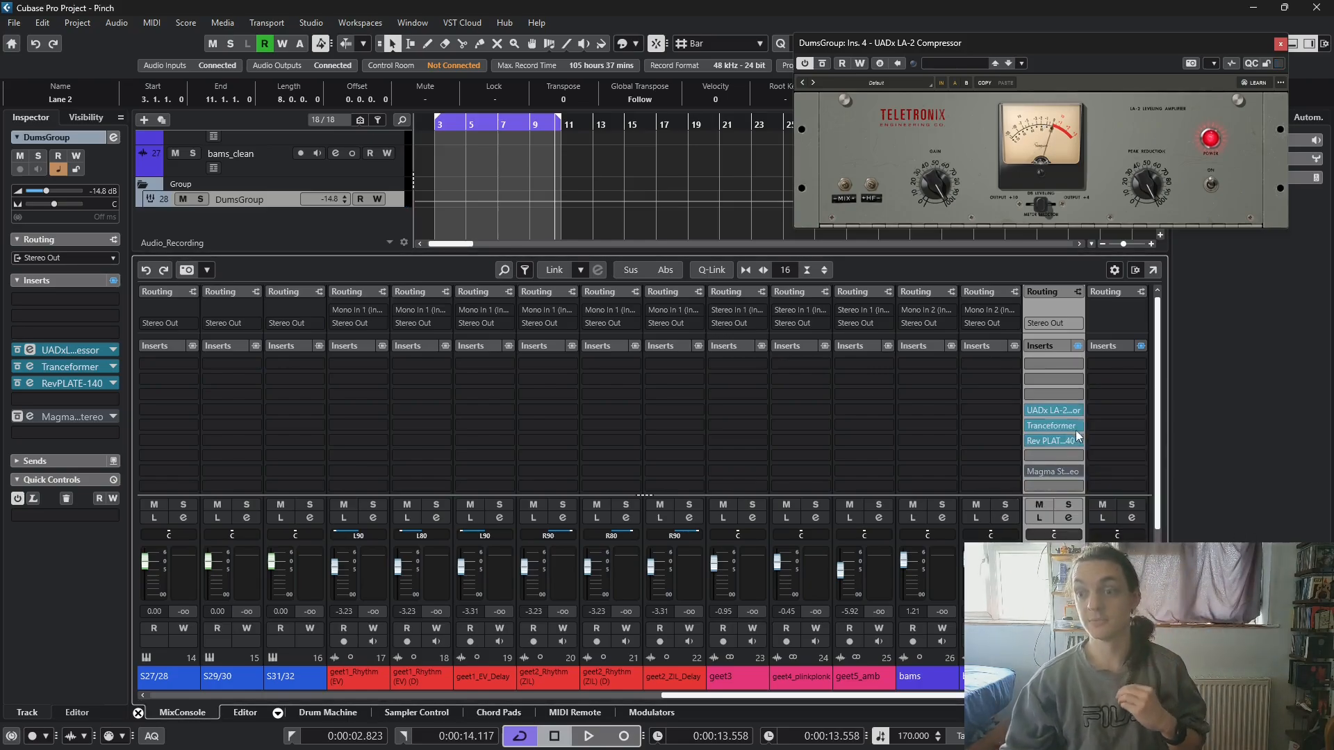
pyautogui.moveTo(1060, 407)
pyautogui.mouseDown()
pyautogui.moveTo(1061, 379)
pyautogui.moveTo(1063, 412)
pyautogui.mouseUp()
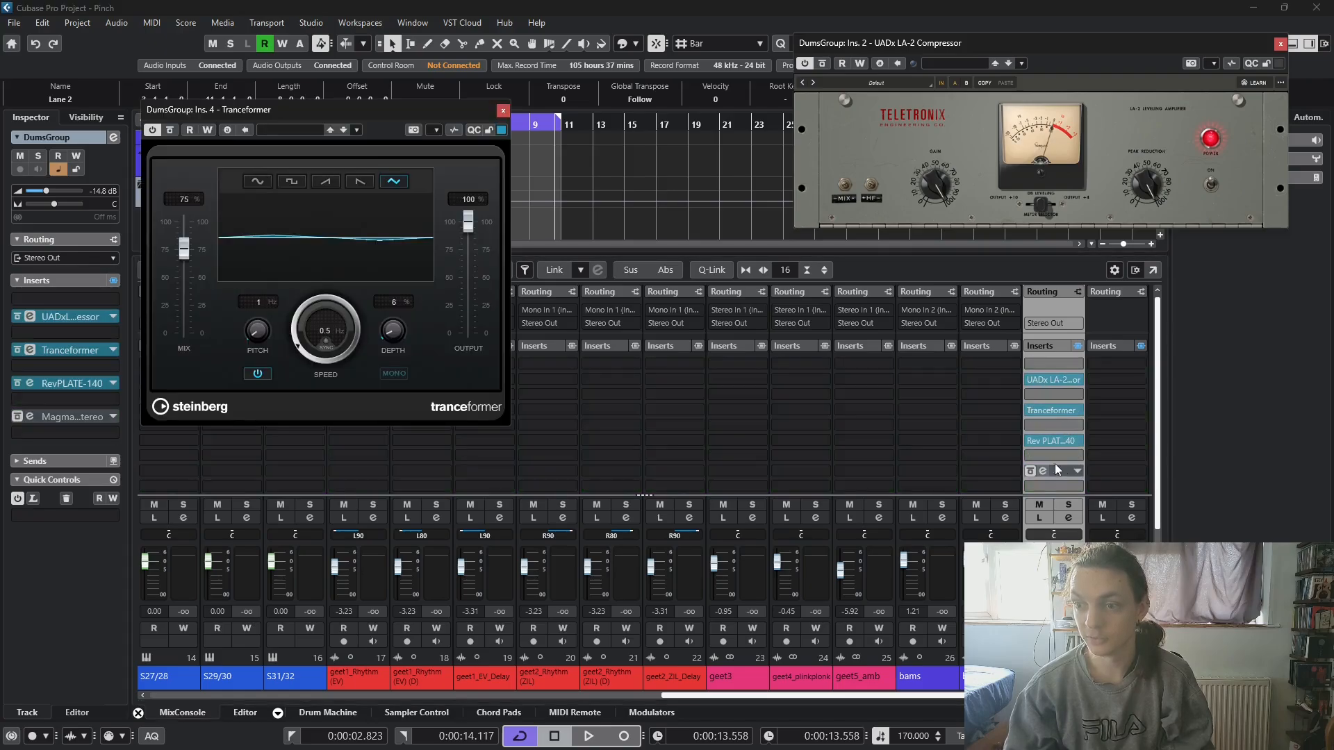
pyautogui.click(503, 111)
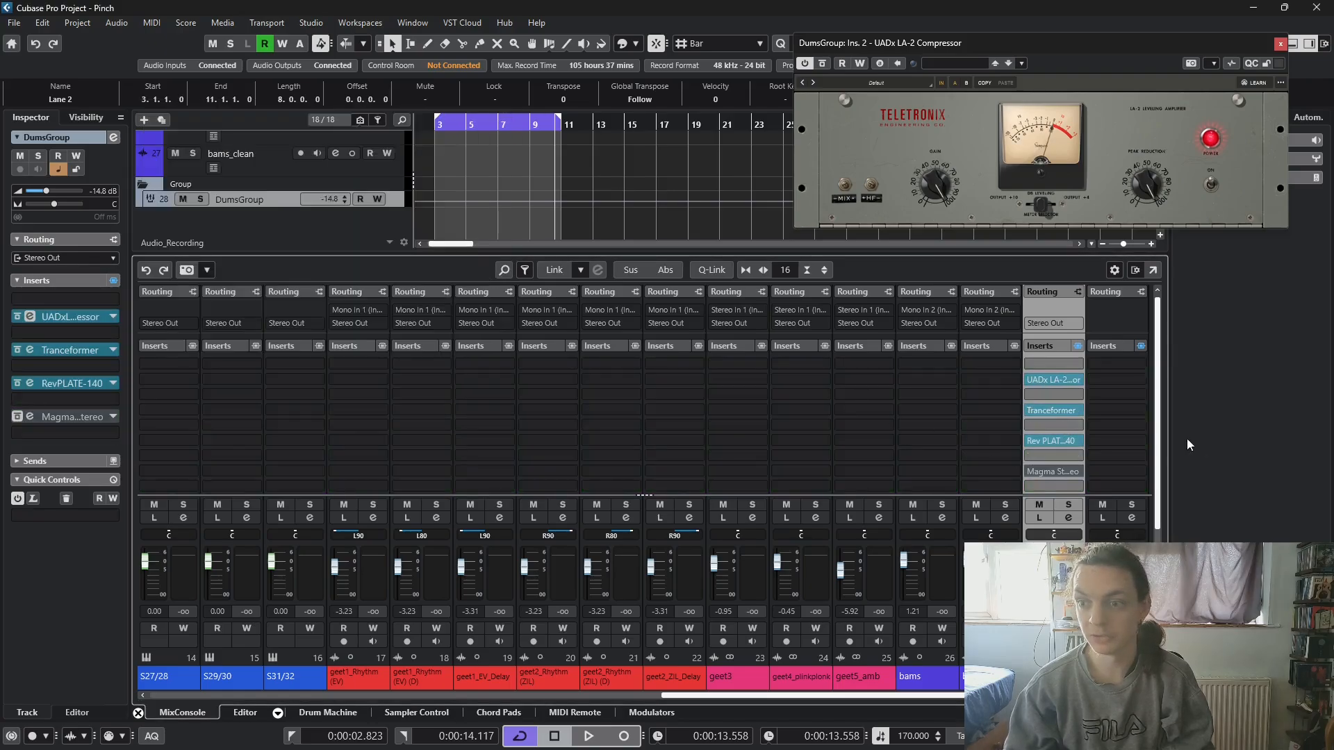
# - Bypass the Tranceformer in DumsGroup's slot 4 and close its window
pyautogui.click(1042, 410)
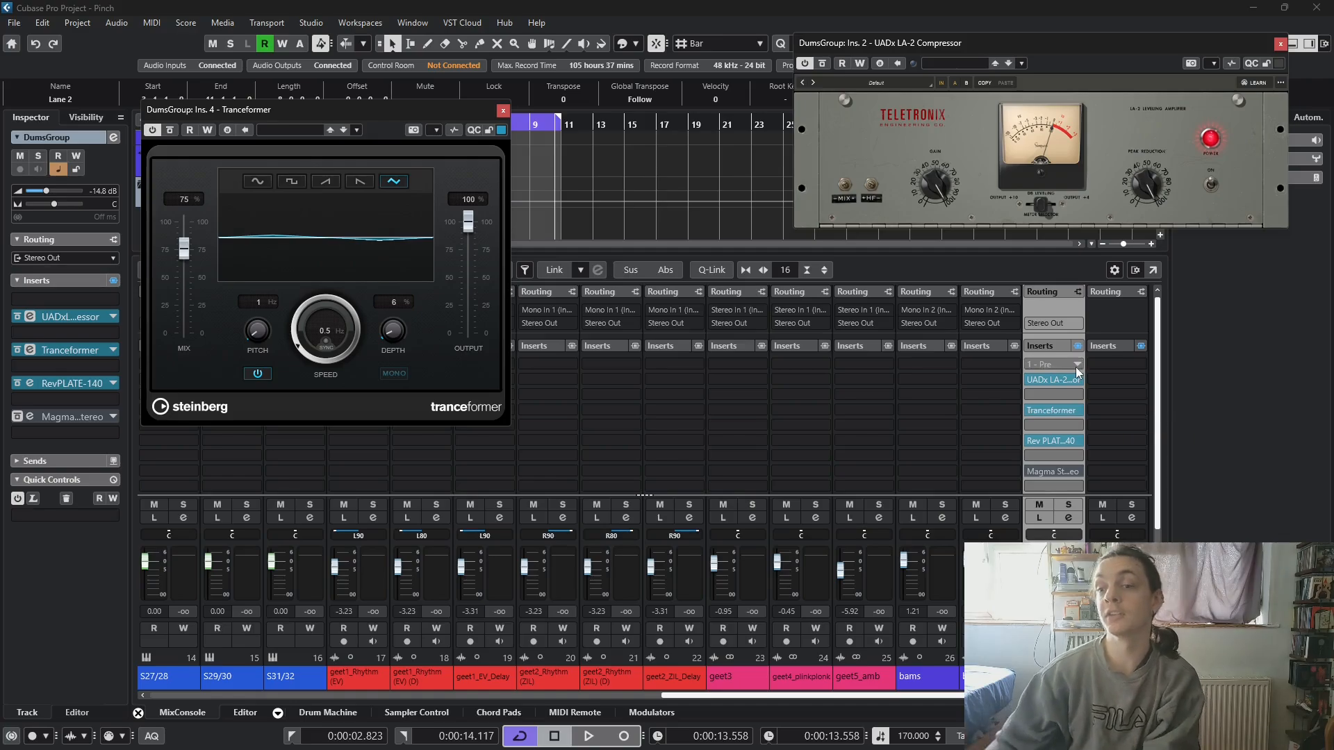
pyautogui.moveTo(424, 111); pyautogui.dragTo(539, 136)
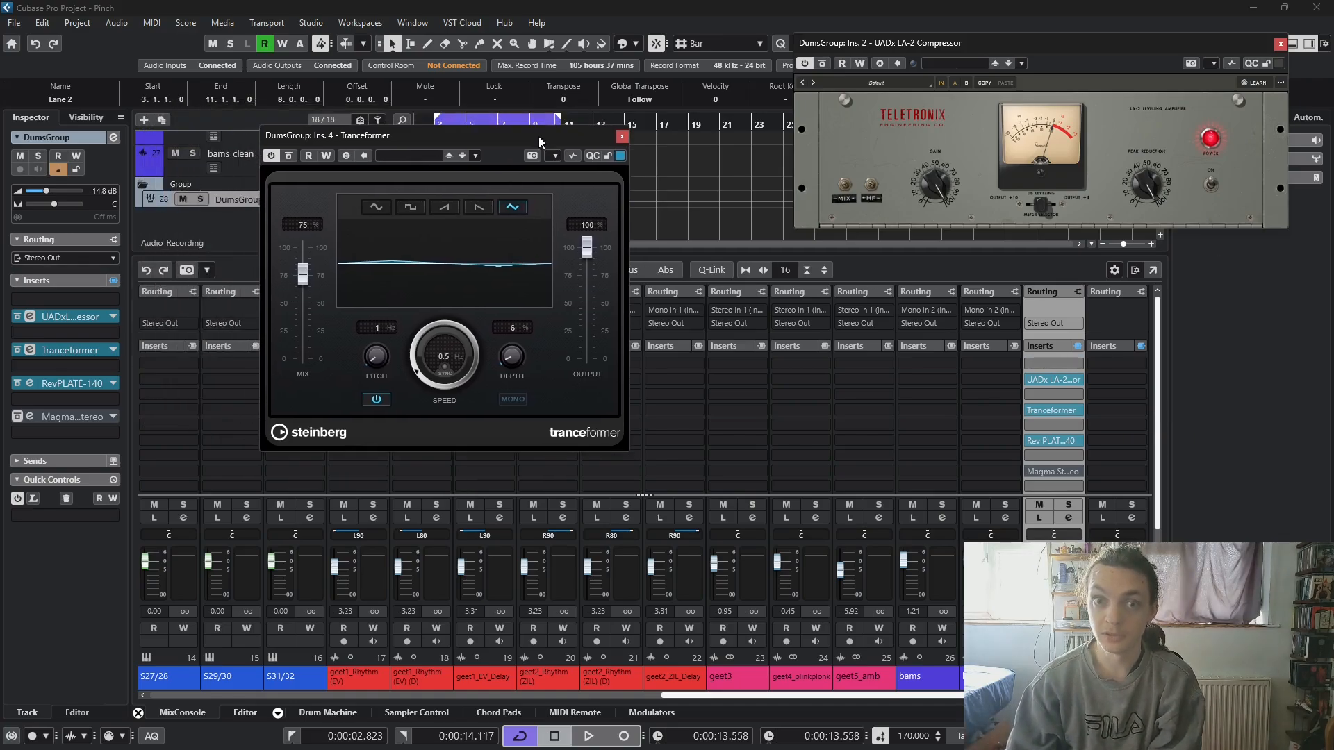
pyautogui.click(289, 157)
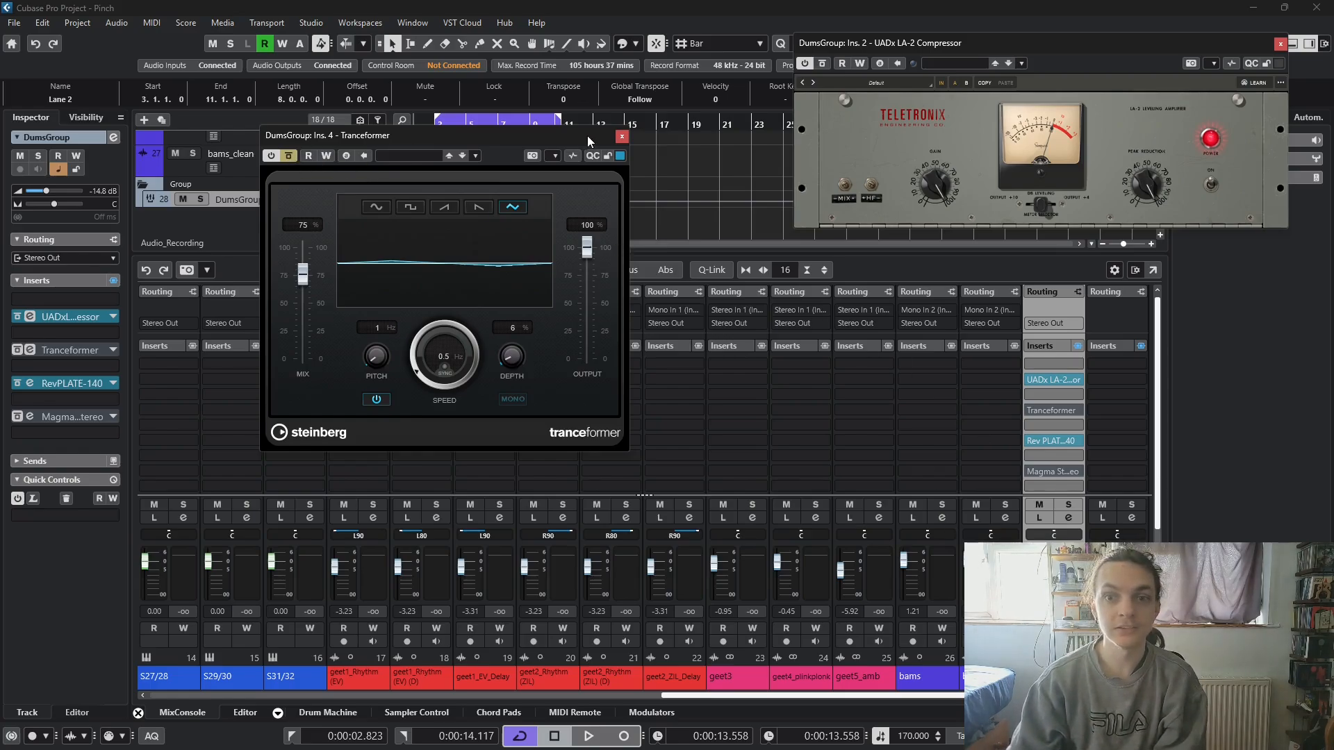
pyautogui.click(621, 138)
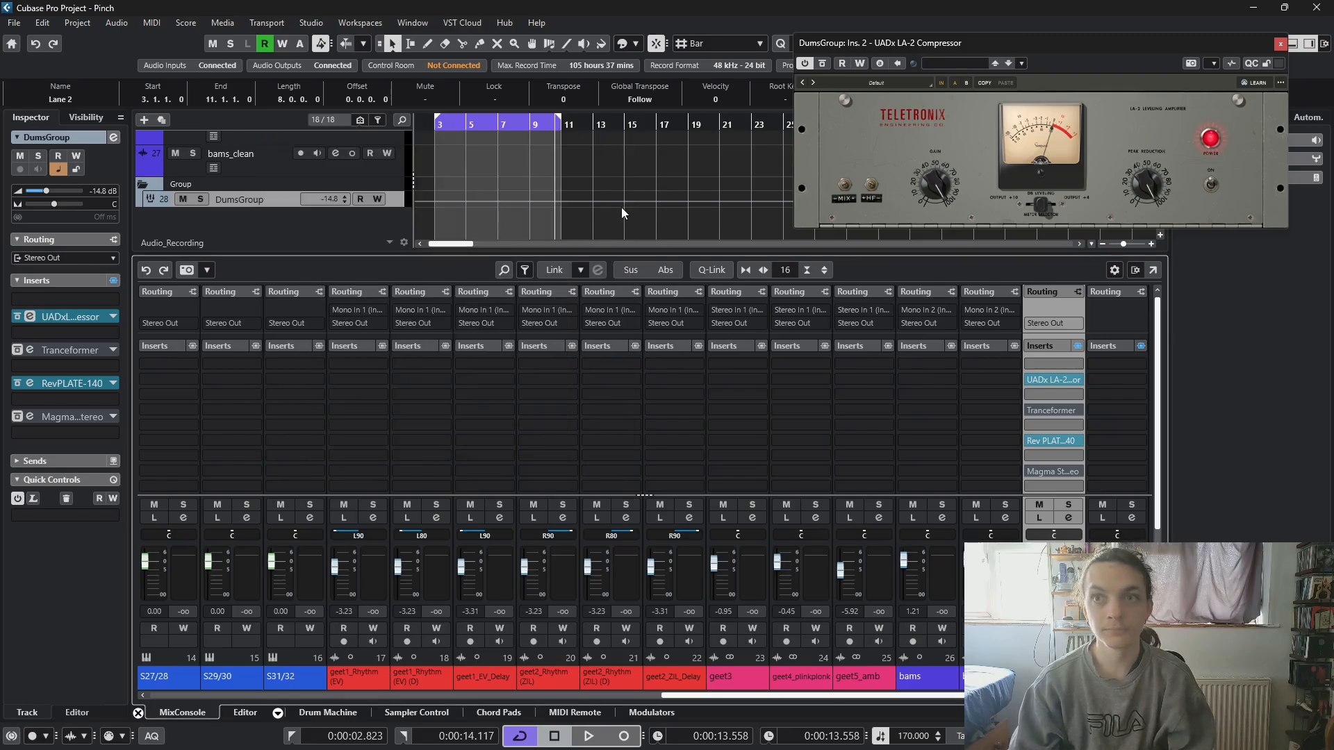
# - Start playback, insert a Gate in DumsGroup's slot 1 ahead of the LA-2, and open its window
pyautogui.press('space')
pyautogui.click(1038, 366)
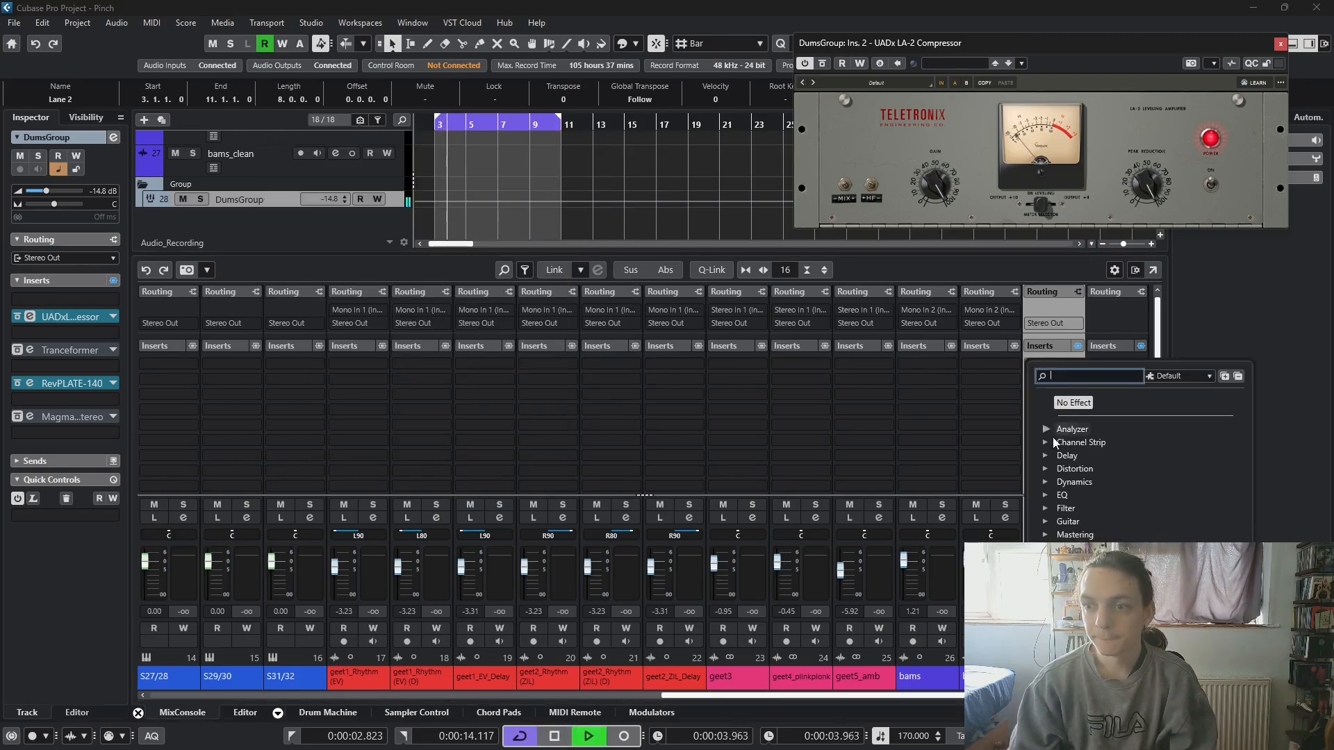
pyautogui.write('GATE')
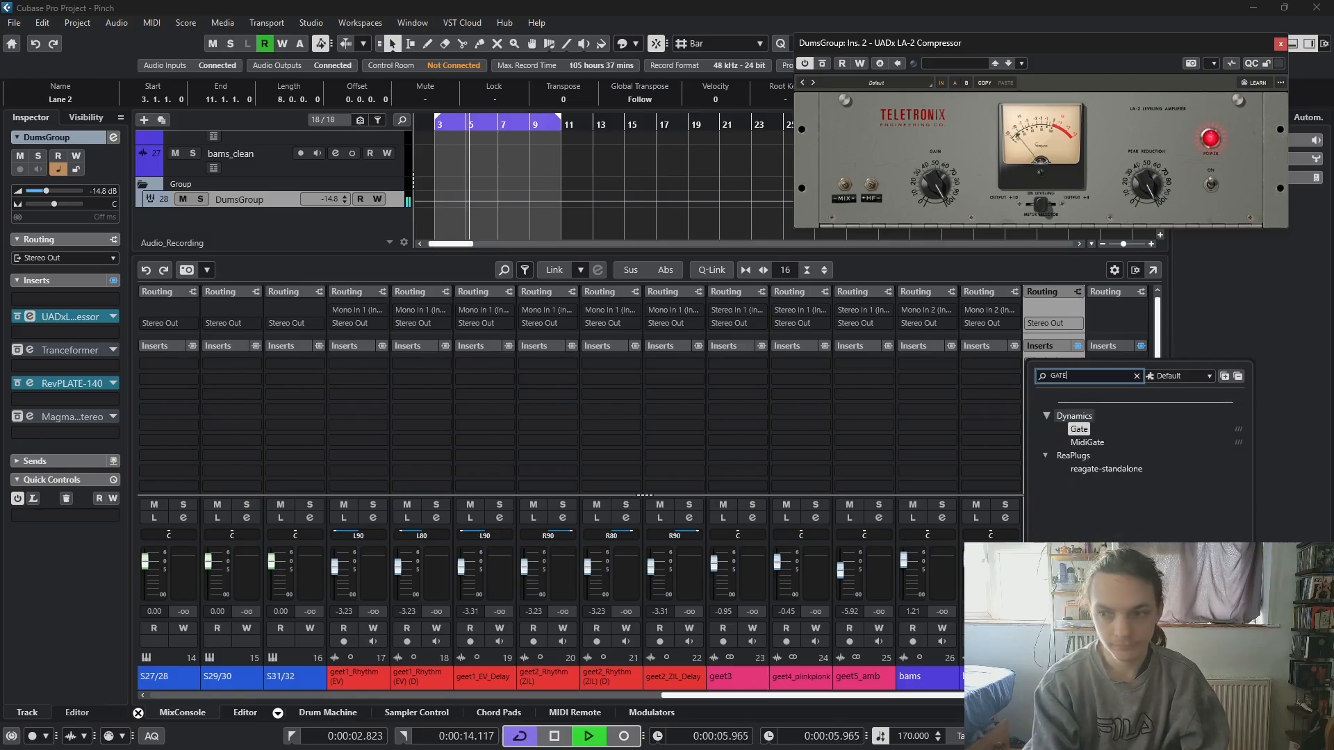
pyautogui.click(1079, 429)
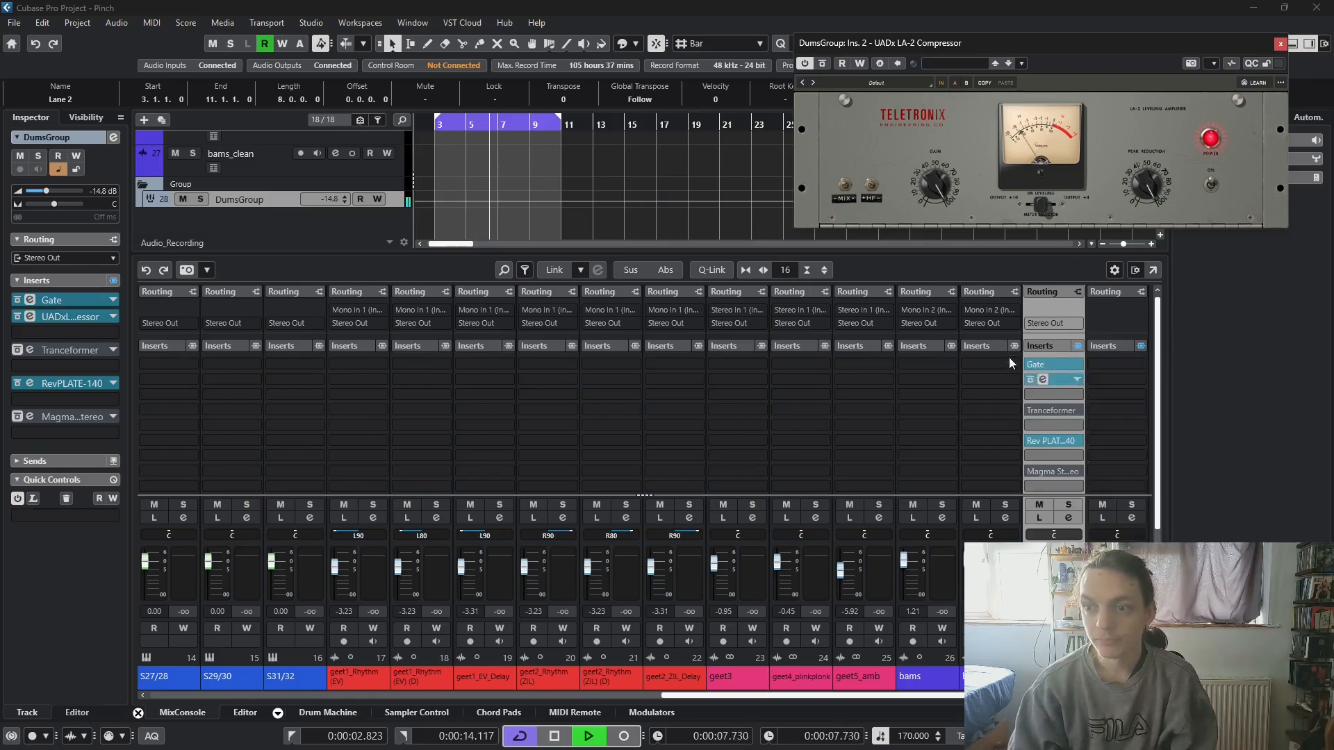
pyautogui.click(1043, 363)
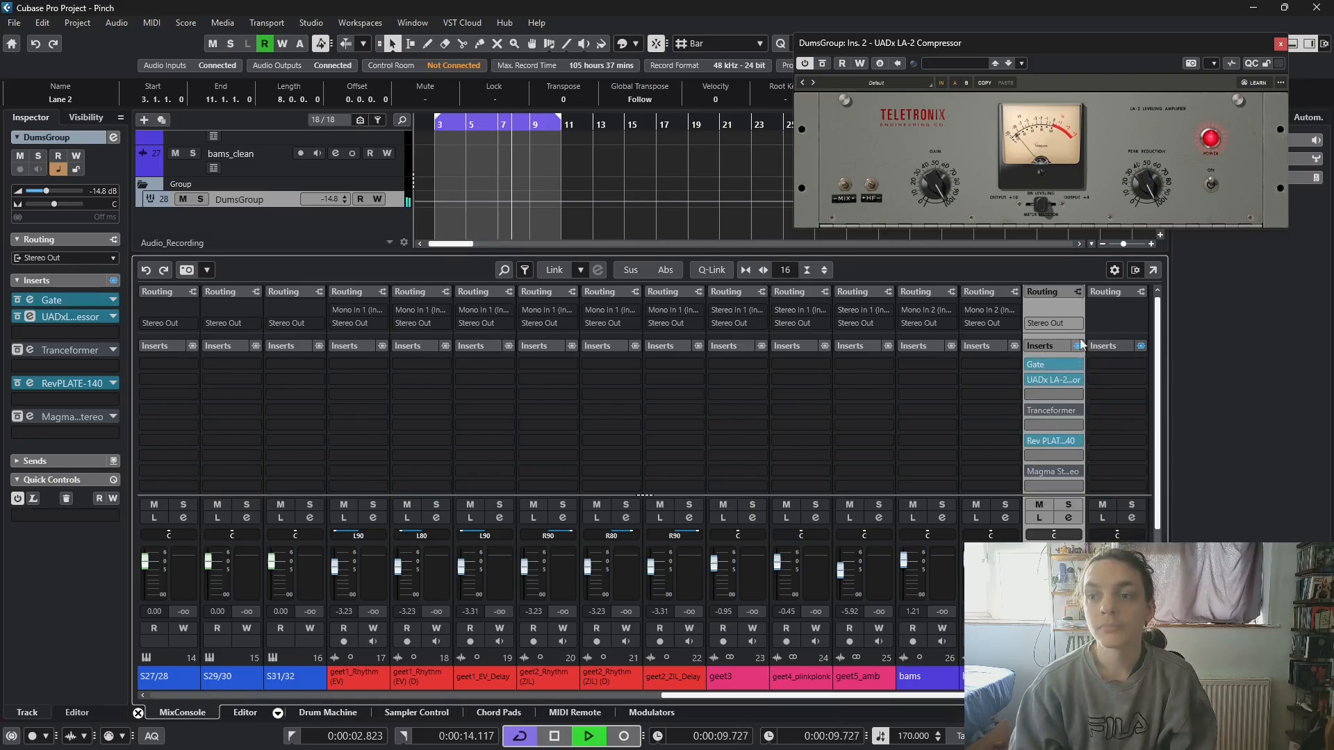
pyautogui.click(1043, 362)
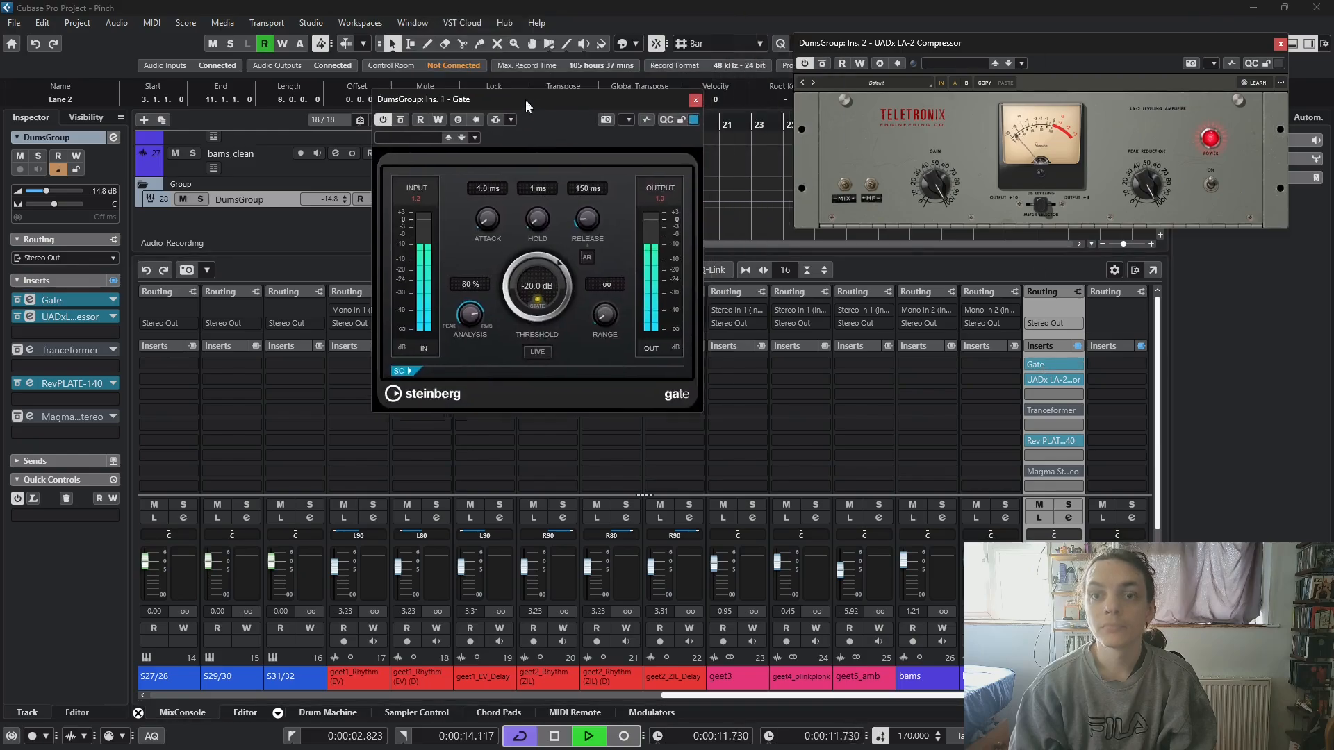
# - Set the Gate's release to 10 ms and its threshold to -31.4 dB
pyautogui.moveTo(579, 222); pyautogui.dragTo(557, 296)
pyautogui.scroll(-3, 549, 293)
pyautogui.moveTo(549, 293); pyautogui.dragTo(543, 294)
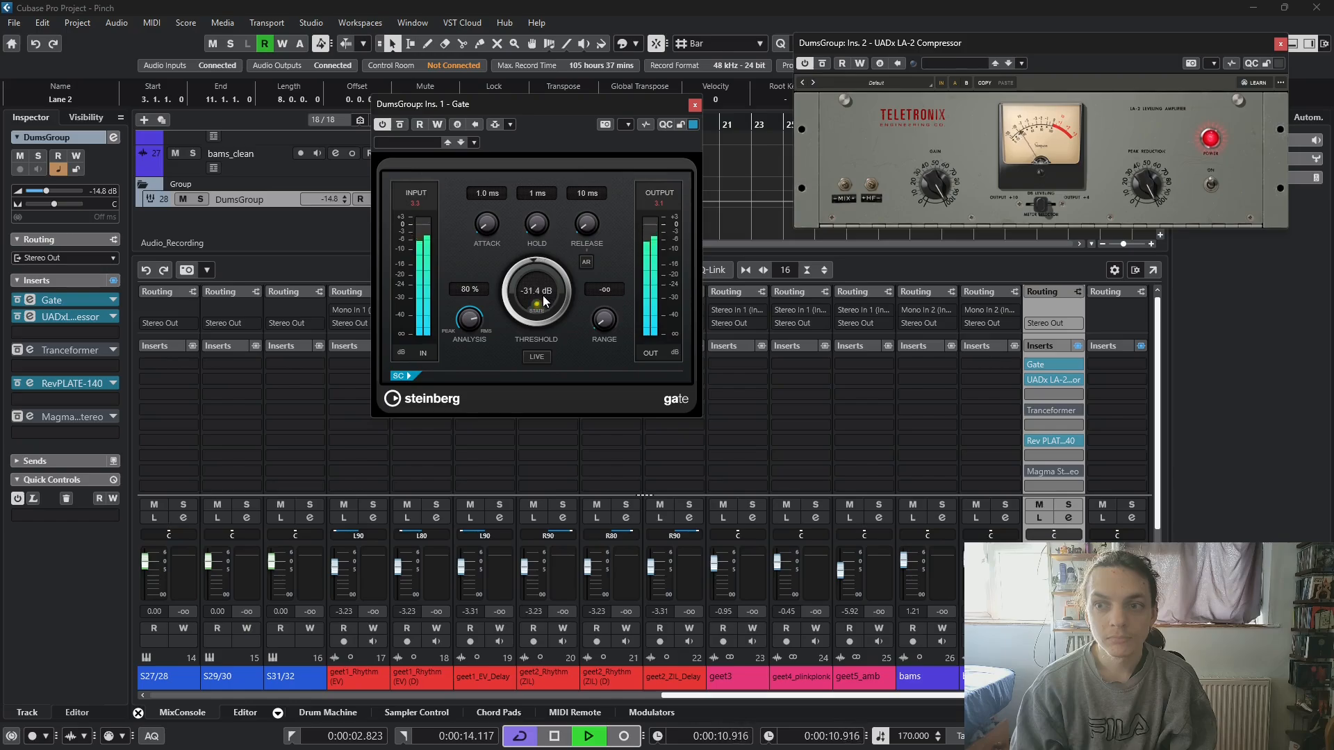
# - Try the Rev PLATE-140's drive at +12.2 dB and lower it again, and reduce its blend to about 0.051
pyautogui.click(1044, 441)
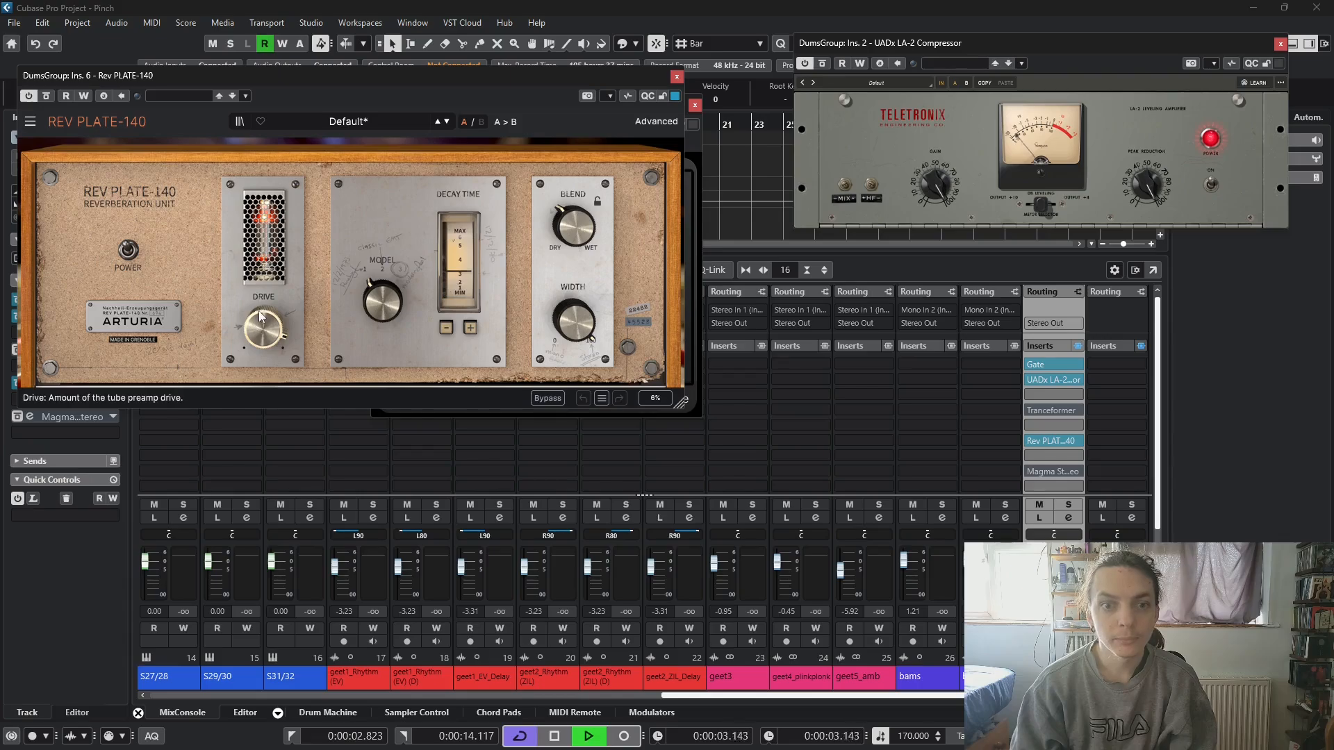
pyautogui.moveTo(261, 315); pyautogui.dragTo(261, 325)
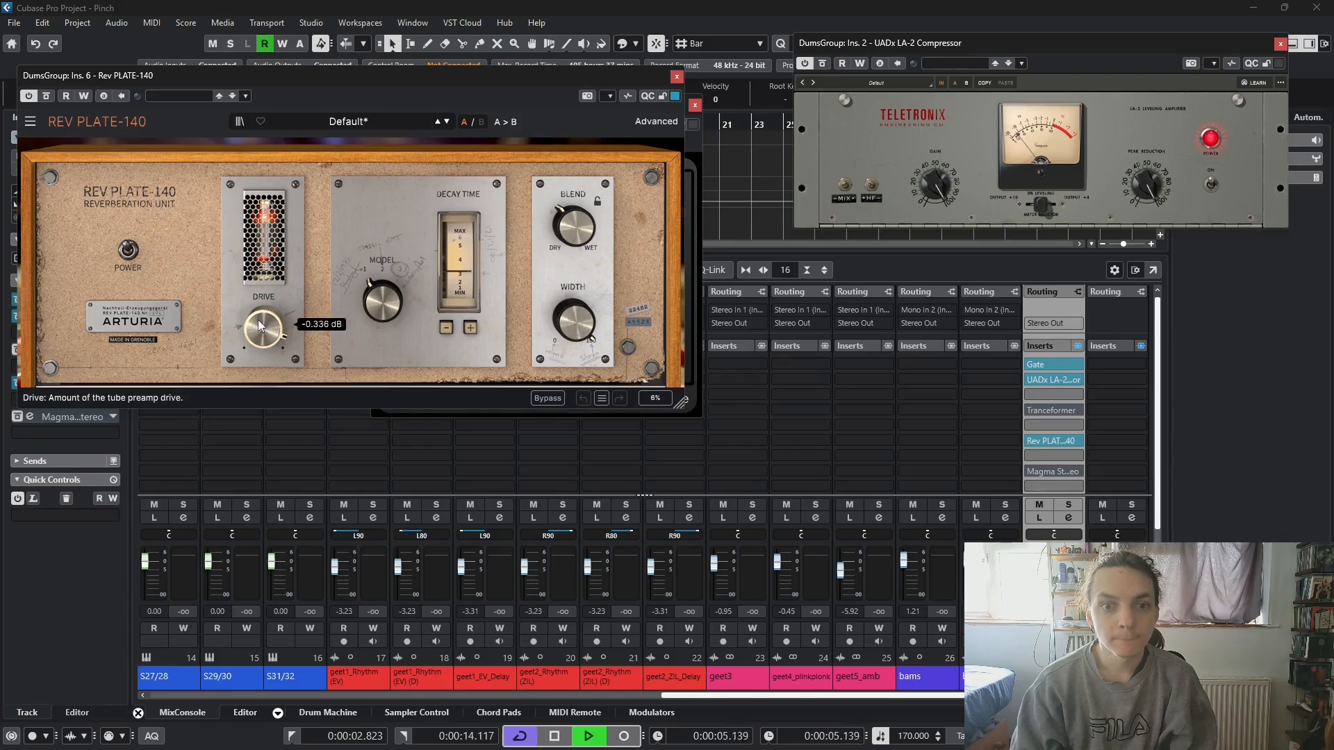
pyautogui.moveTo(260, 325); pyautogui.dragTo(260, 332)
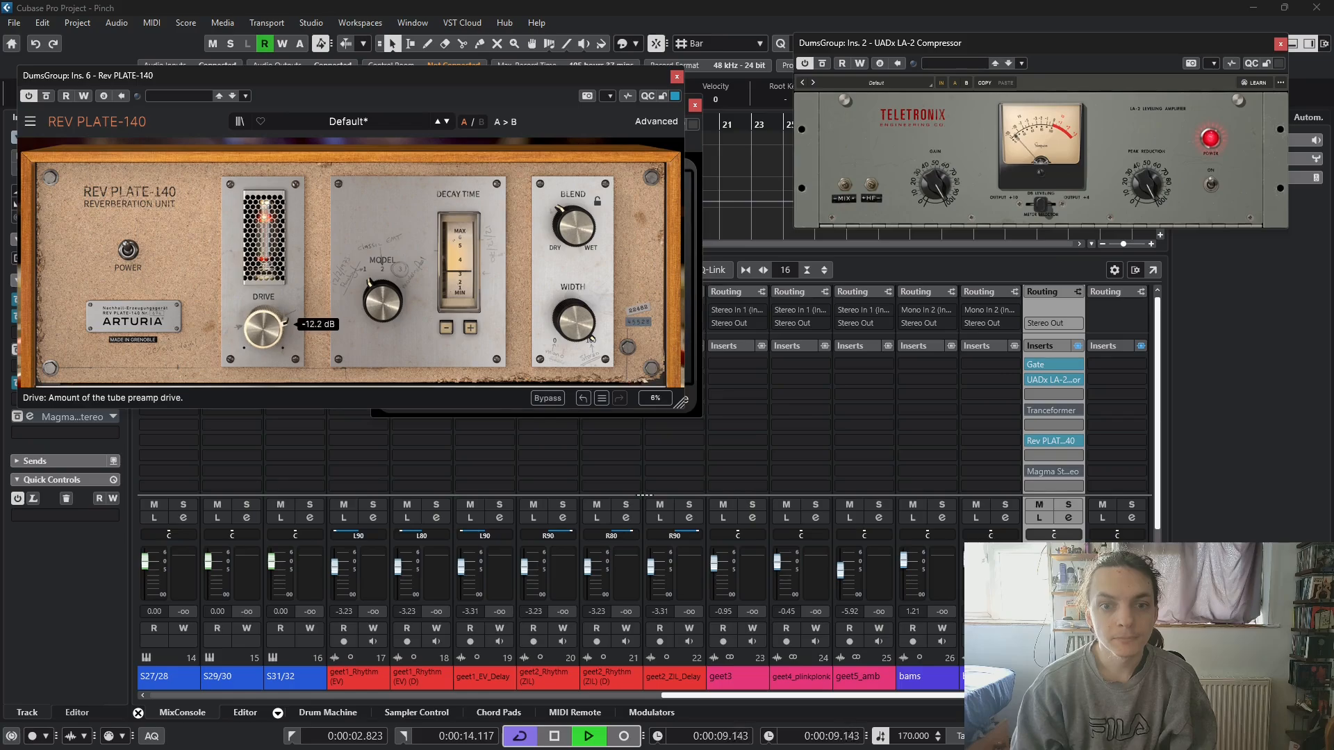
pyautogui.moveTo(262, 327); pyautogui.dragTo(263, 327)
pyautogui.moveTo(574, 226); pyautogui.dragTo(574, 208)
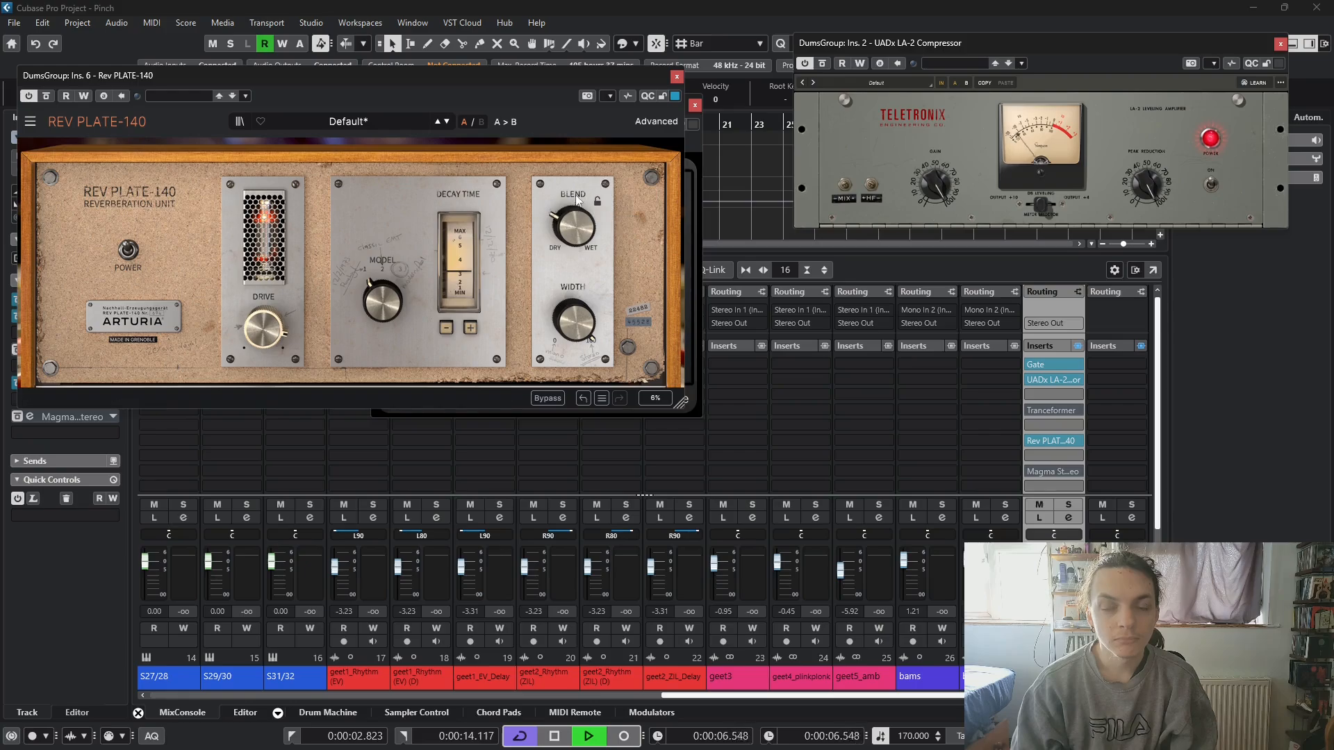
pyautogui.moveTo(575, 219); pyautogui.dragTo(575, 222)
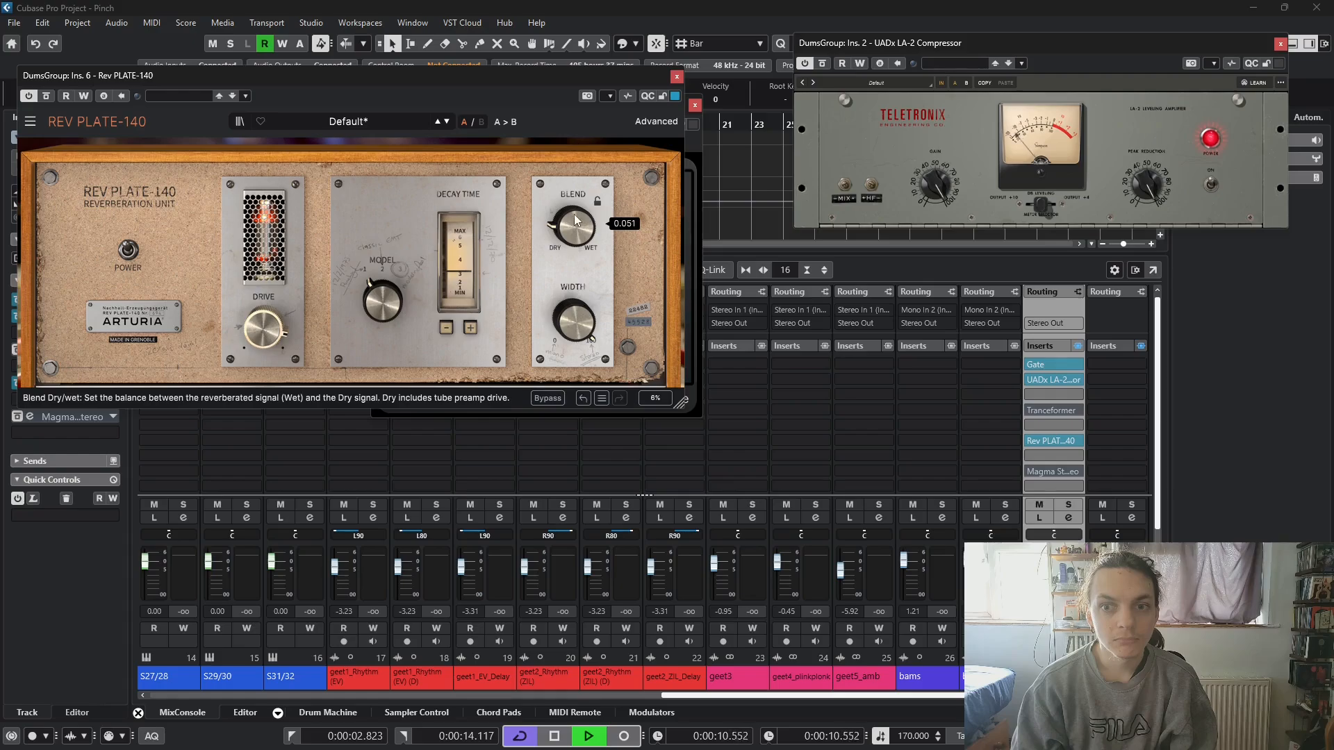
# - Close the reverb, reopen the LA-2 beside the Gate to audition its gain and peak reduction, and stop playback
pyautogui.click(676, 76)
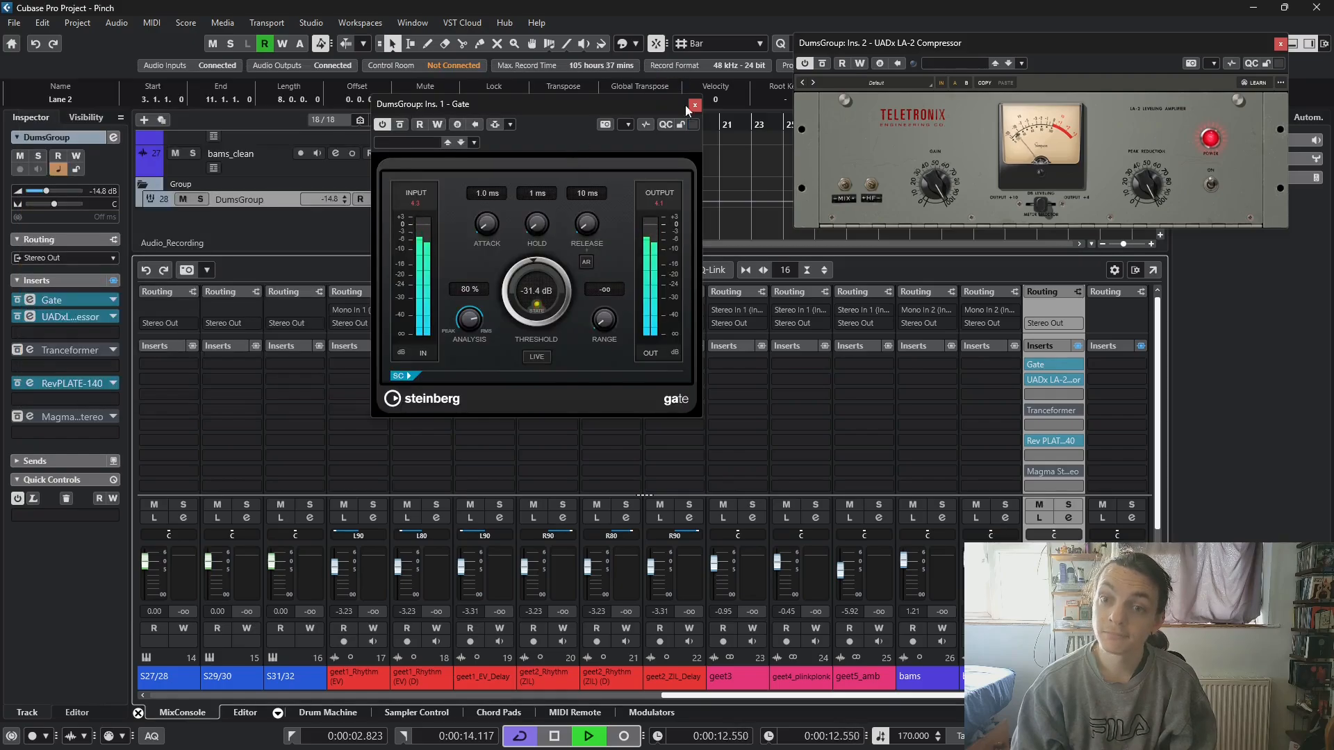
pyautogui.moveTo(683, 107); pyautogui.dragTo(421, 61)
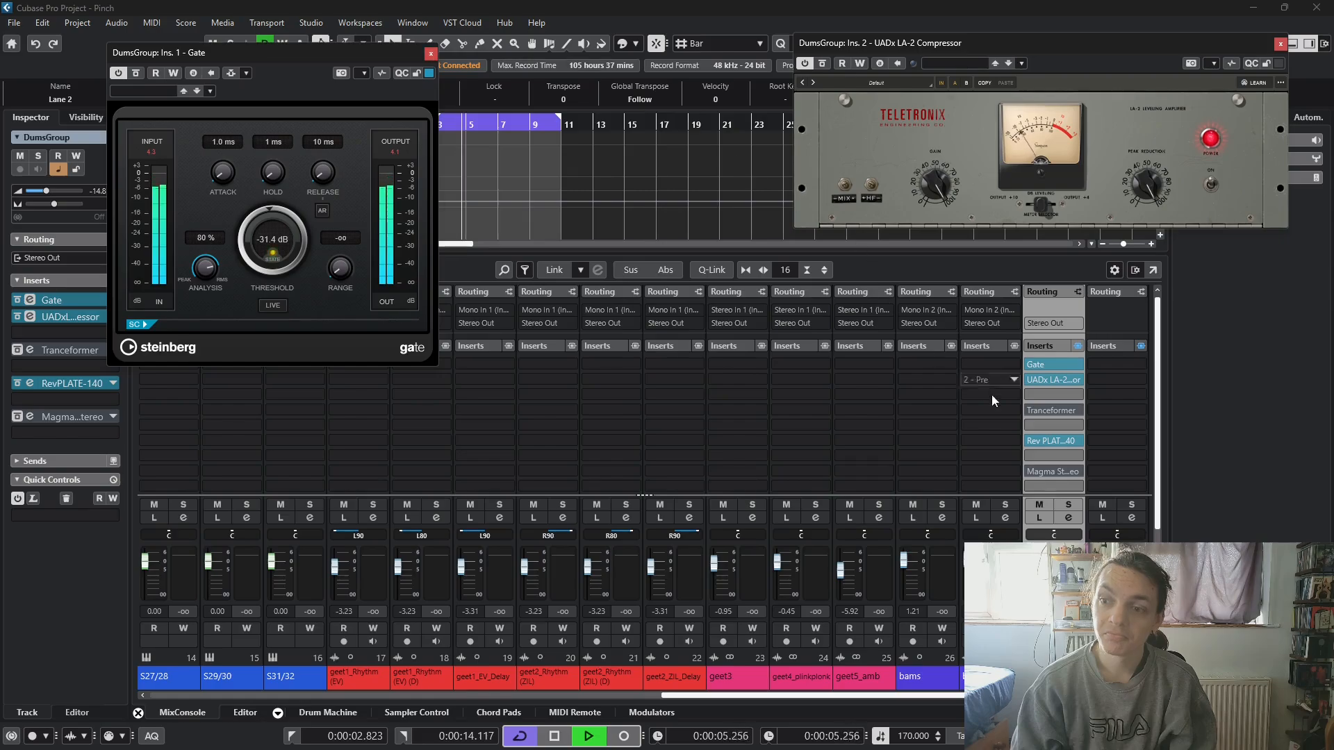
pyautogui.click(1044, 380)
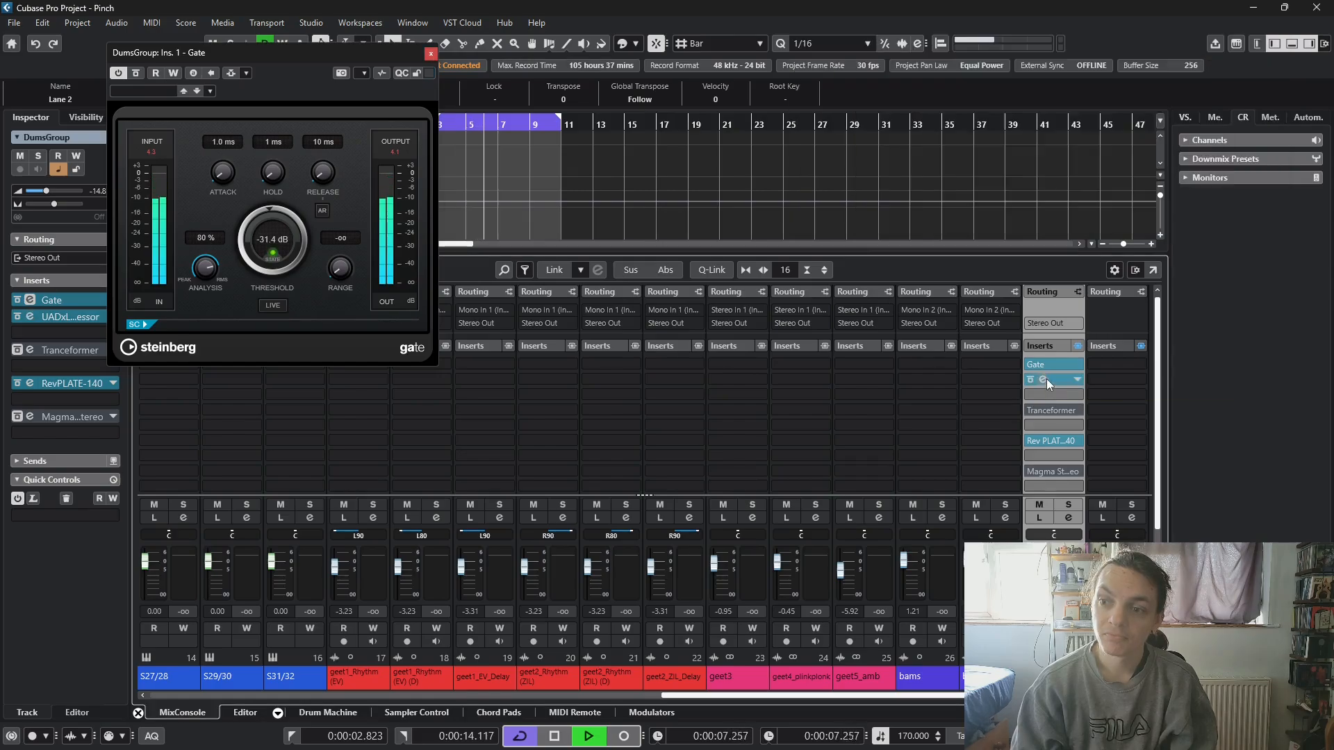
pyautogui.click(1044, 379)
pyautogui.moveTo(923, 204); pyautogui.dragTo(990, 135)
pyautogui.moveTo(1148, 182); pyautogui.dragTo(1137, 215)
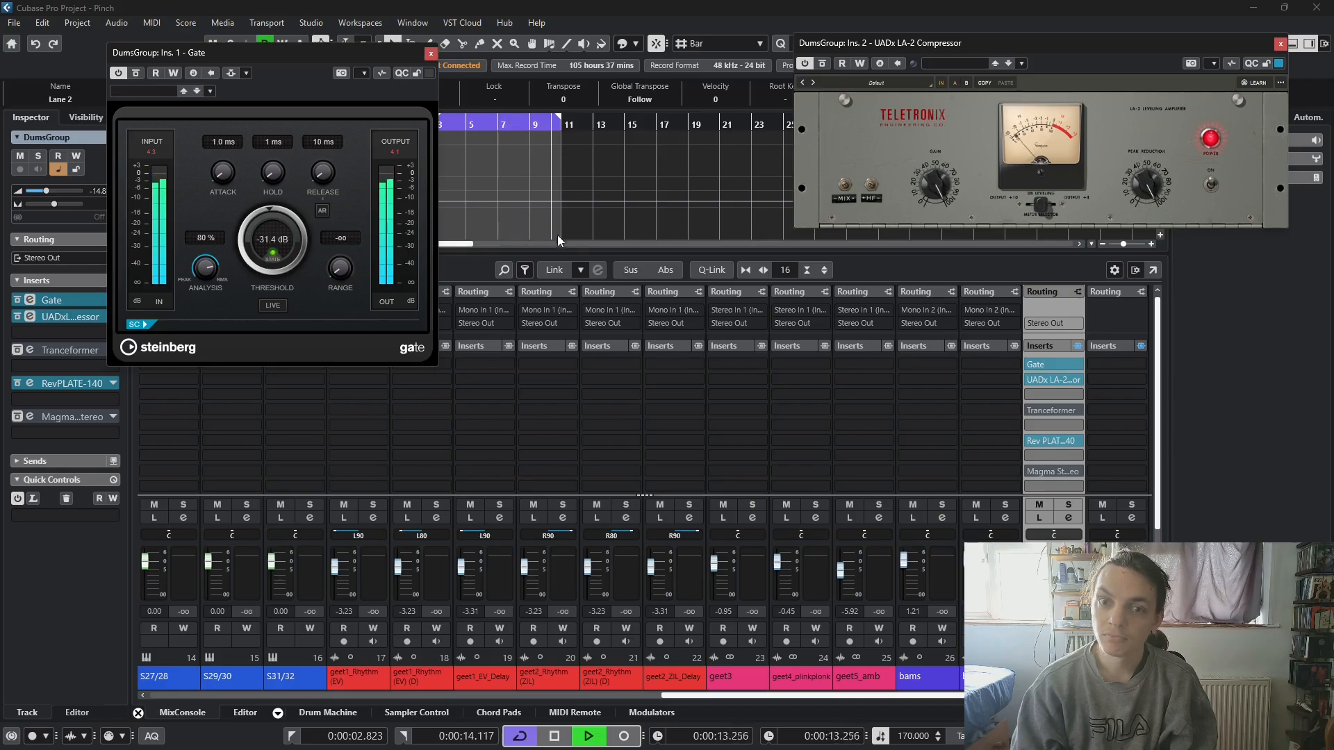
pyautogui.press('space')
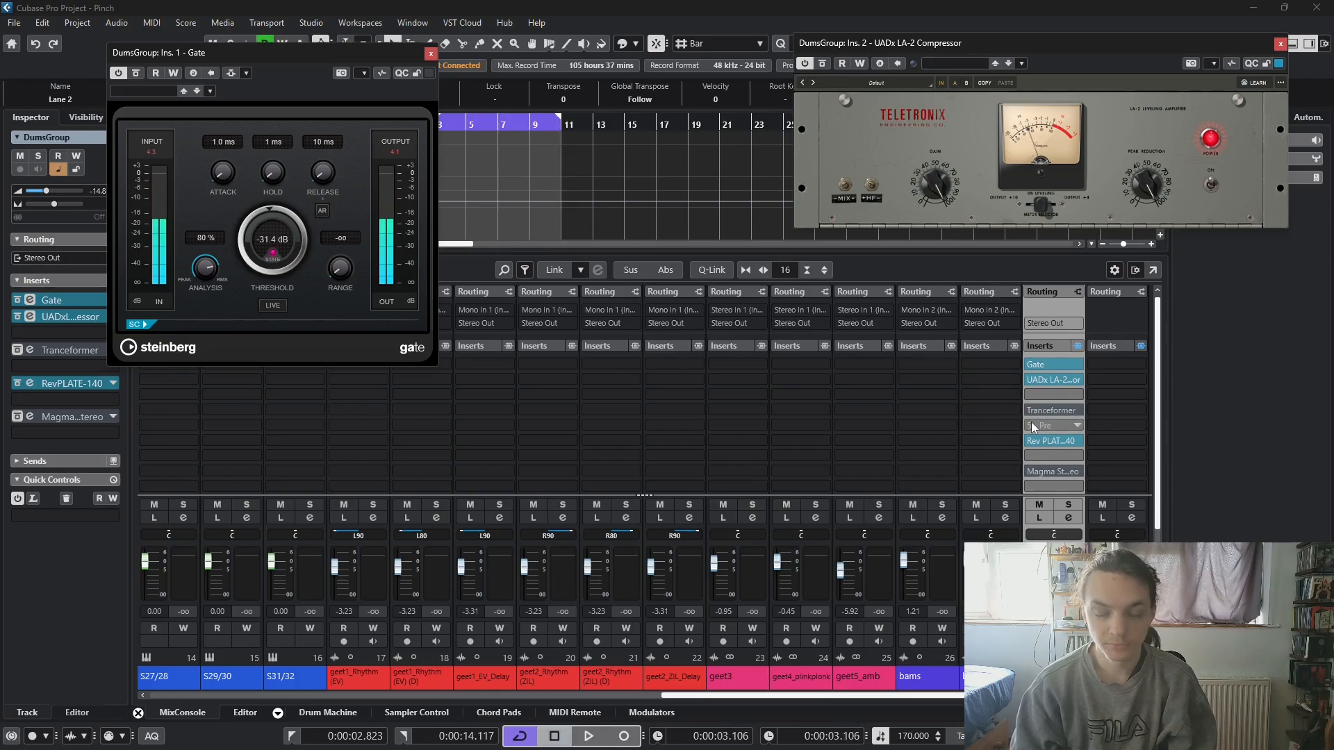
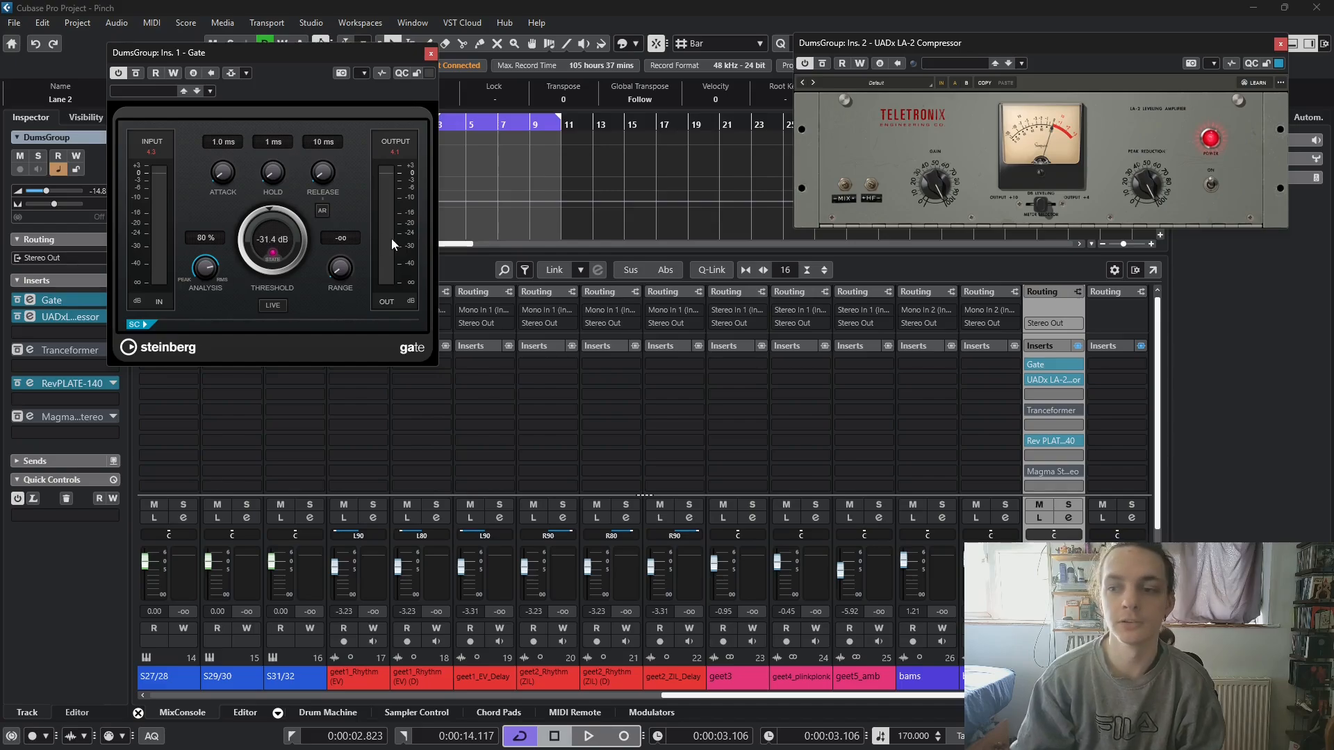
# - Start playback and insert a second Gate in DumsGroup's slot 7, directly after the Rev PLATE-140
pyautogui.press('space')
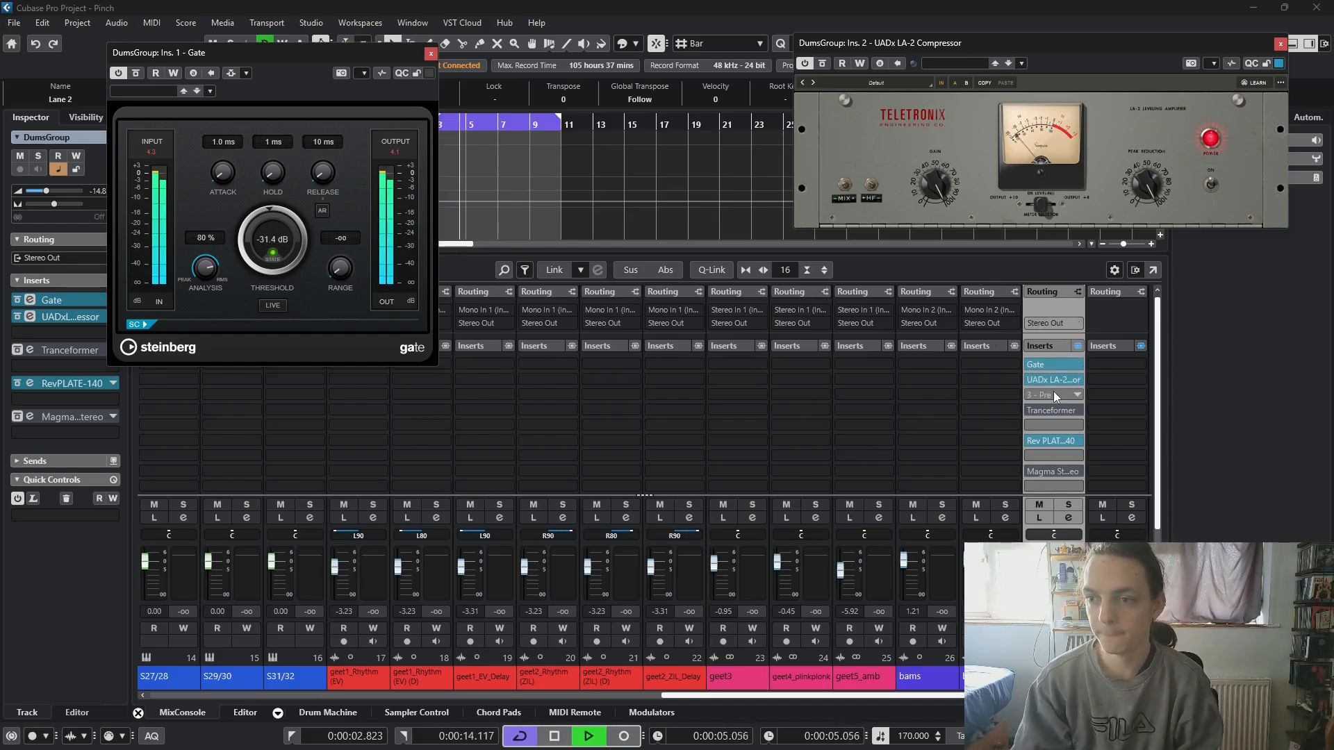
pyautogui.click(1047, 455)
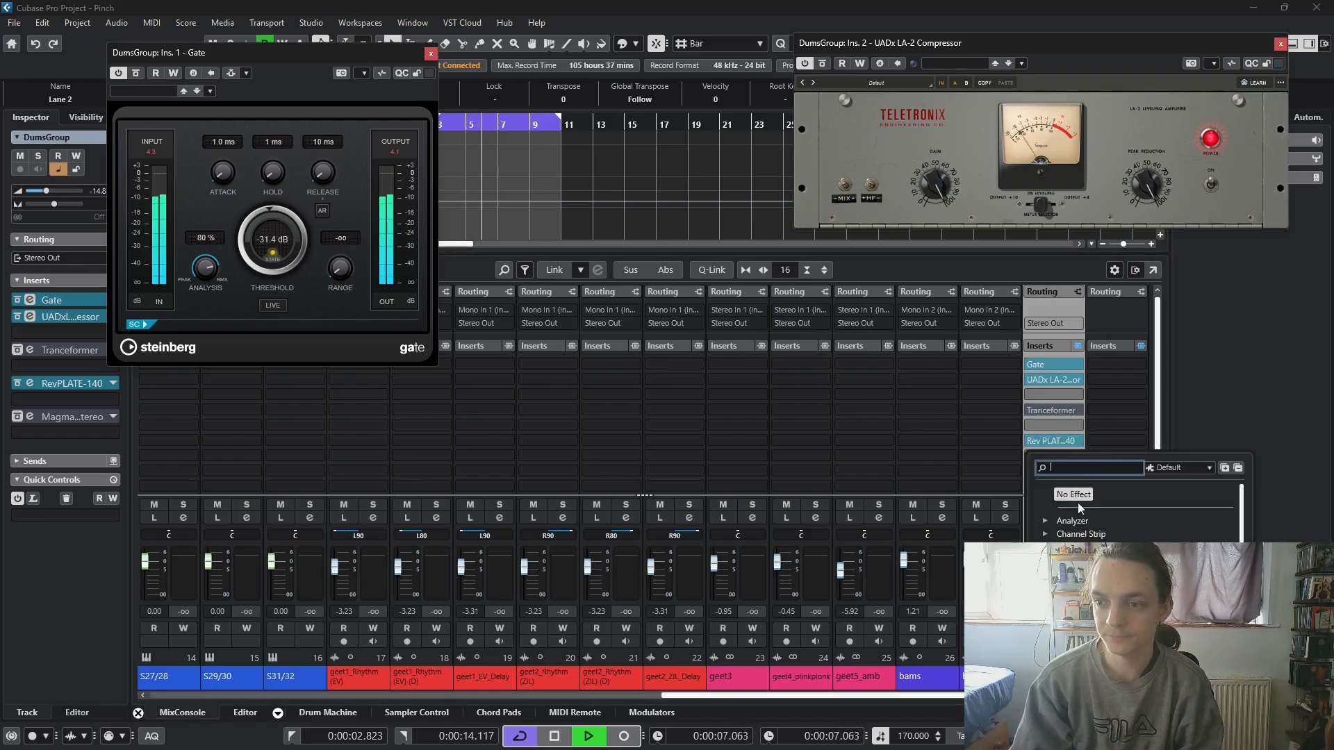
pyautogui.write('GATE')
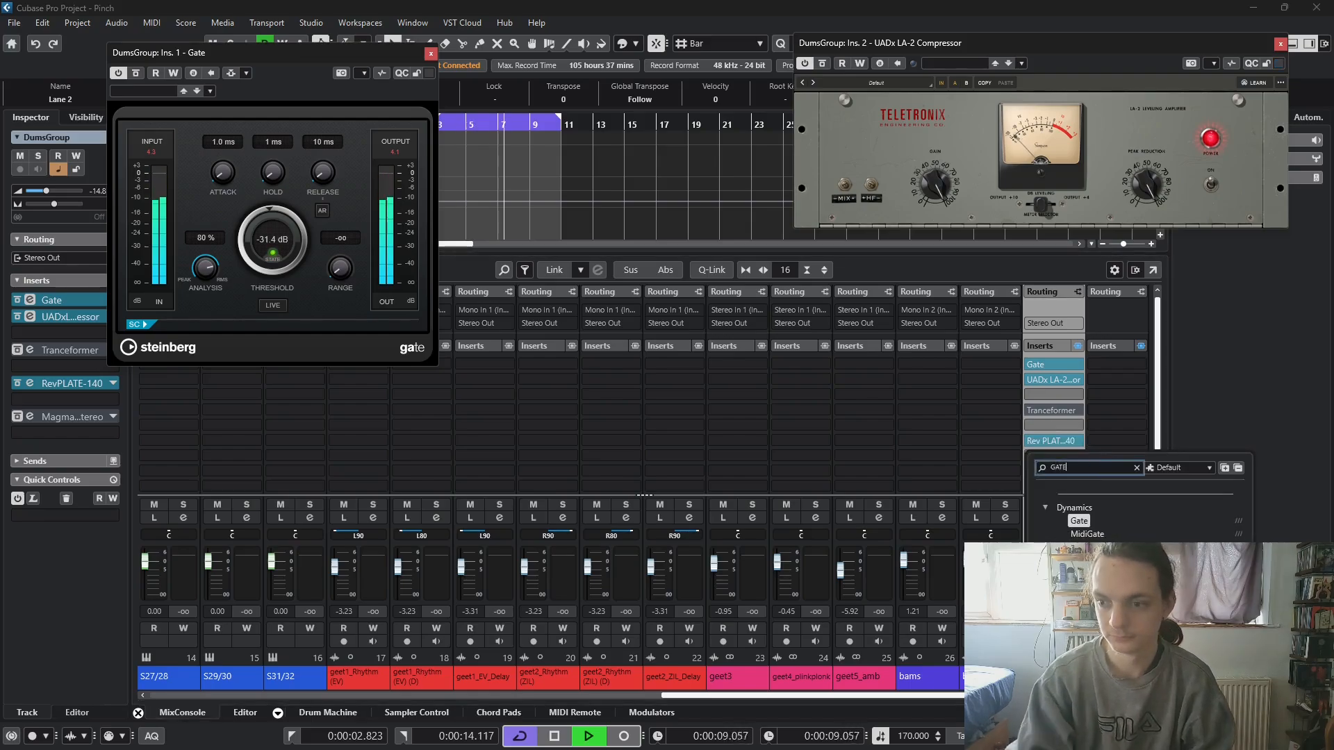
pyautogui.click(1078, 524)
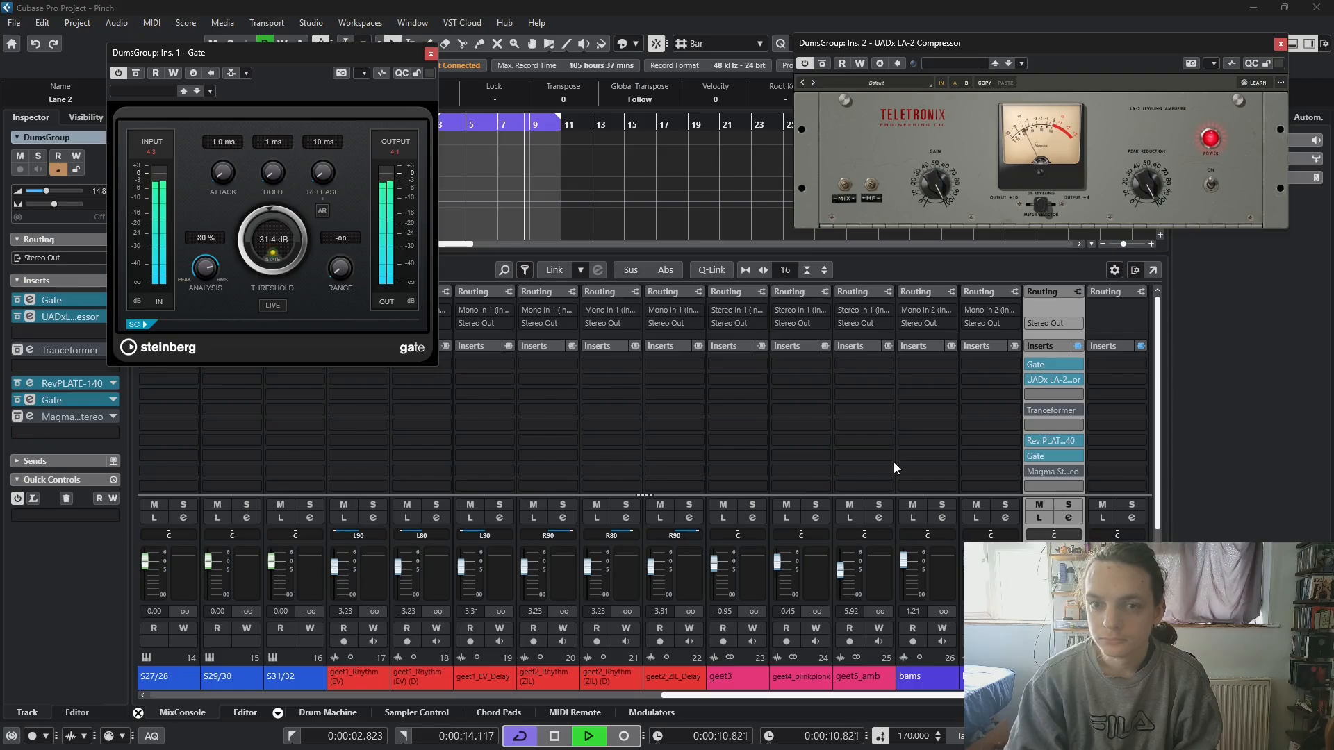
# - Set the slot 7 Gate's threshold to -17.0 dB and both Gates' attack to 0.1 ms, and close both Gate windows
pyautogui.moveTo(503, 260); pyautogui.dragTo(316, 390)
pyautogui.moveTo(288, 555)
pyautogui.mouseDown()
pyautogui.moveTo(299, 631)
pyautogui.moveTo(304, 593)
pyautogui.mouseUp()
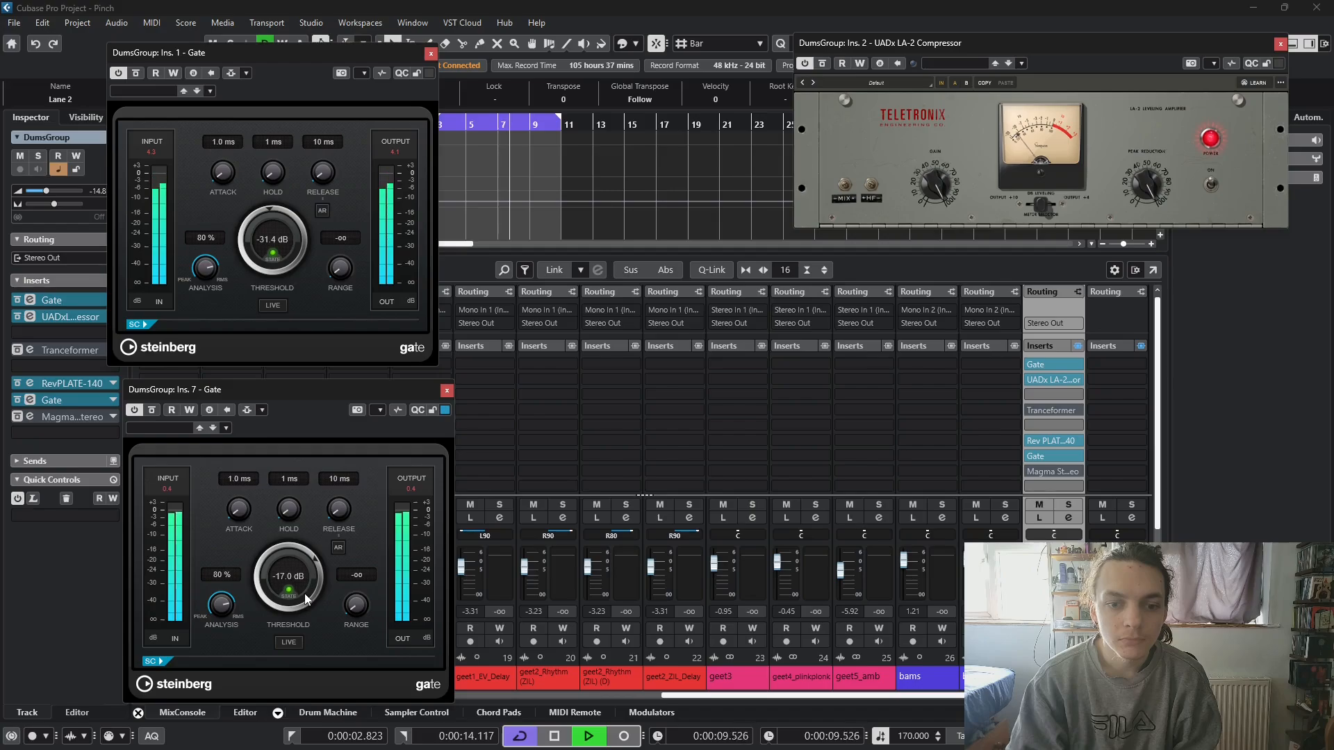
pyautogui.moveTo(239, 510); pyautogui.dragTo(236, 530)
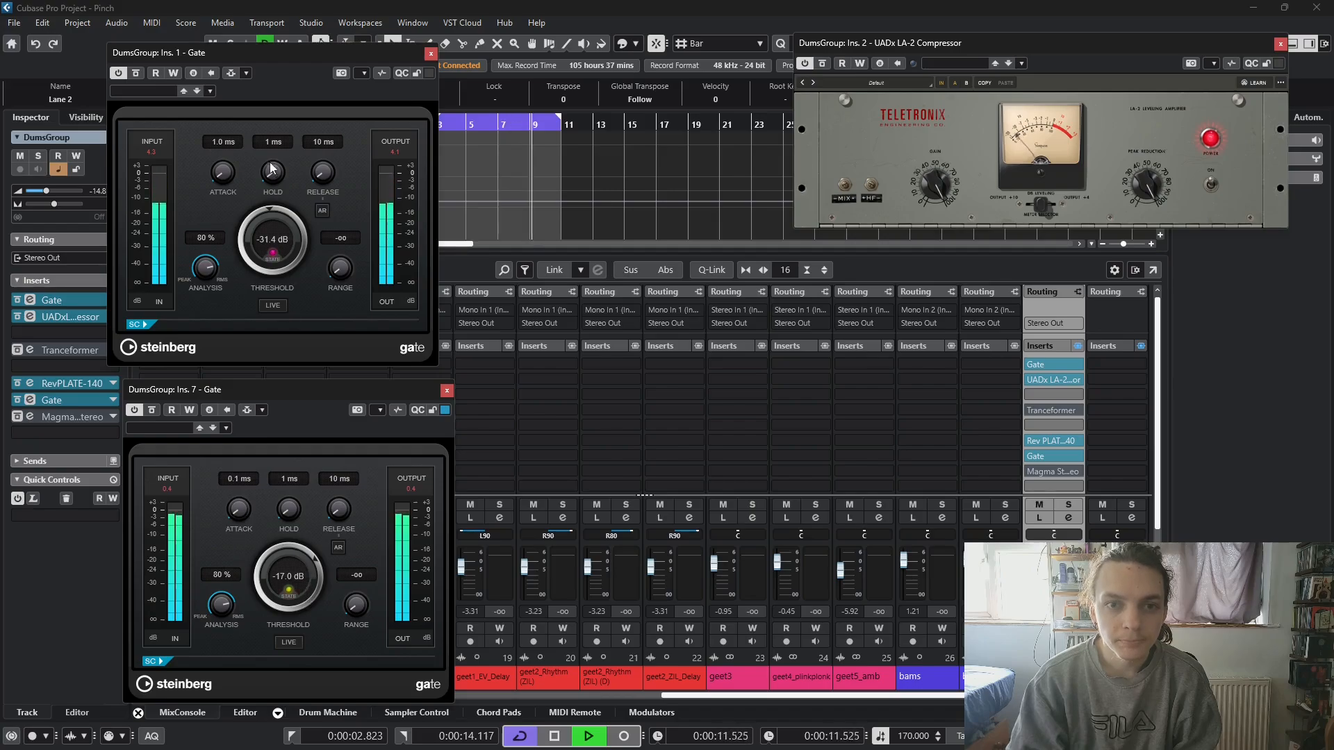
pyautogui.moveTo(229, 180); pyautogui.dragTo(227, 234)
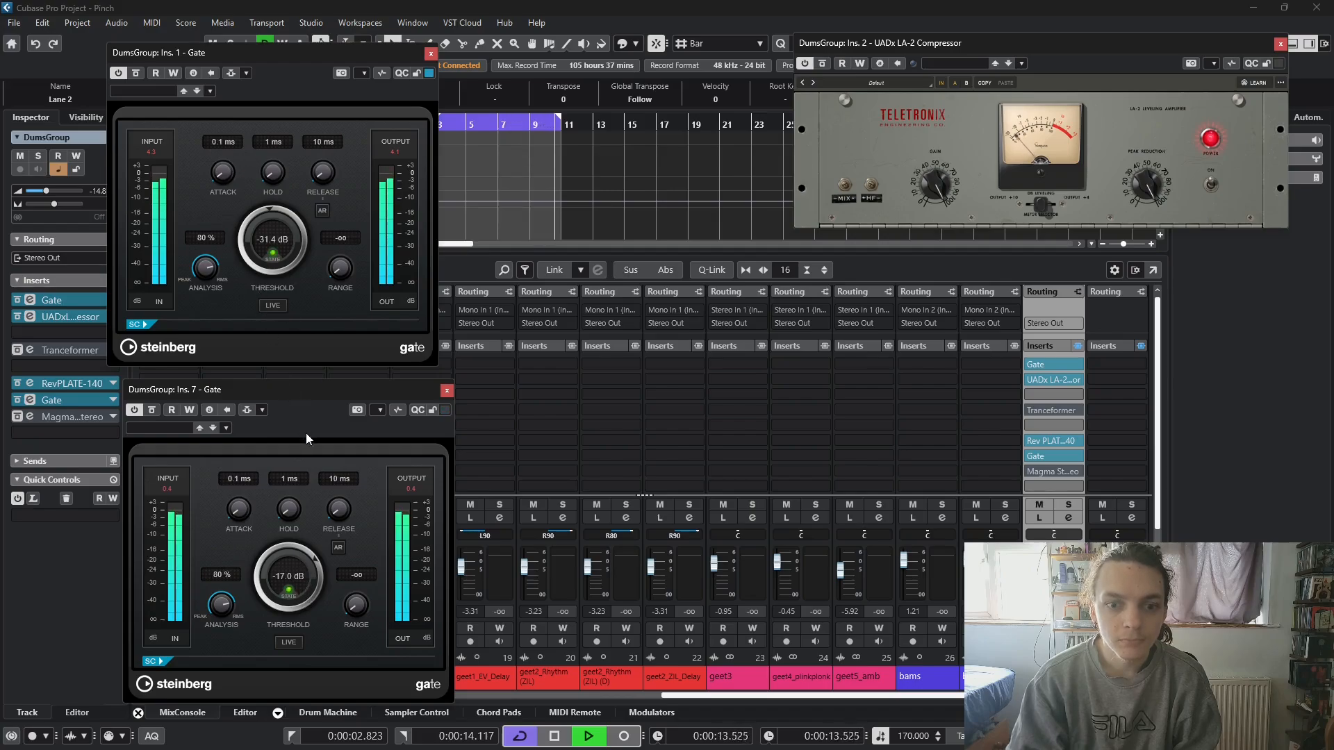
pyautogui.click(445, 391)
pyautogui.click(429, 53)
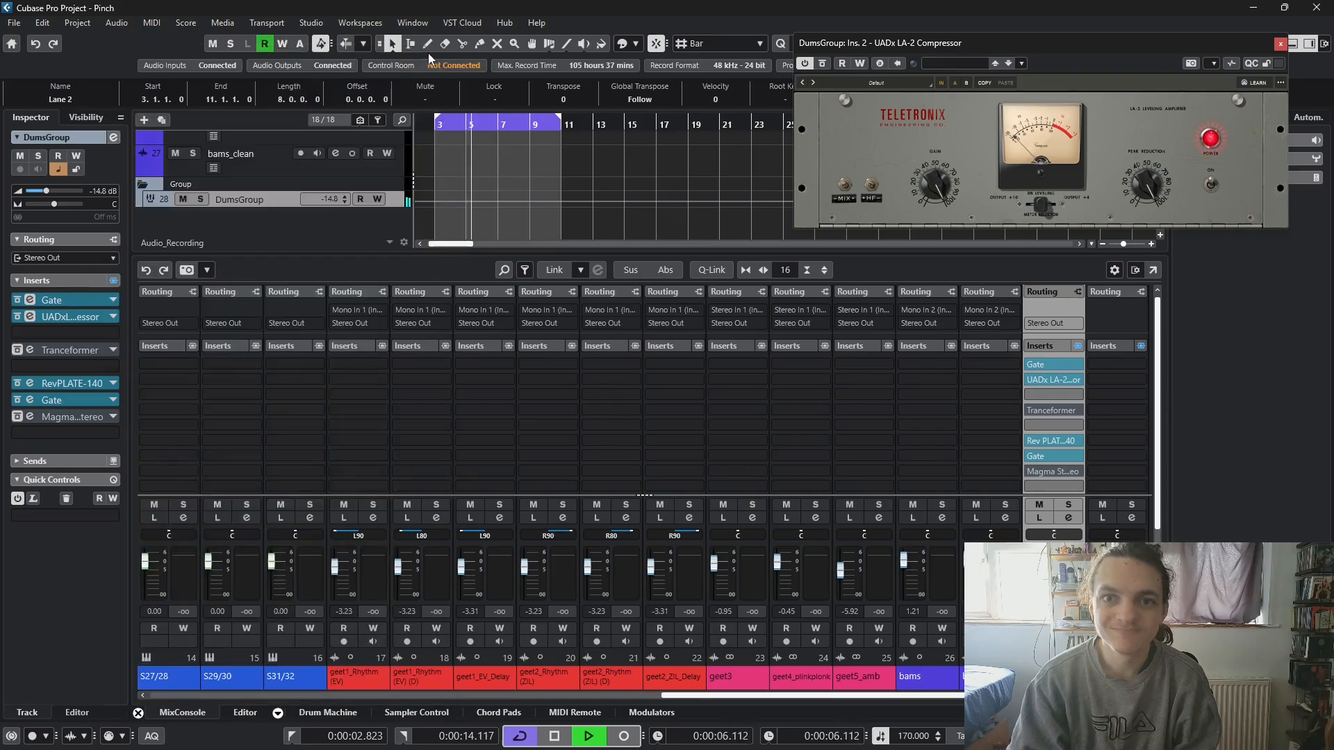
# - Stop playback and remove the bypassed Magma stereo plug-in from DumsGroup's slot 8
pyautogui.press('space')
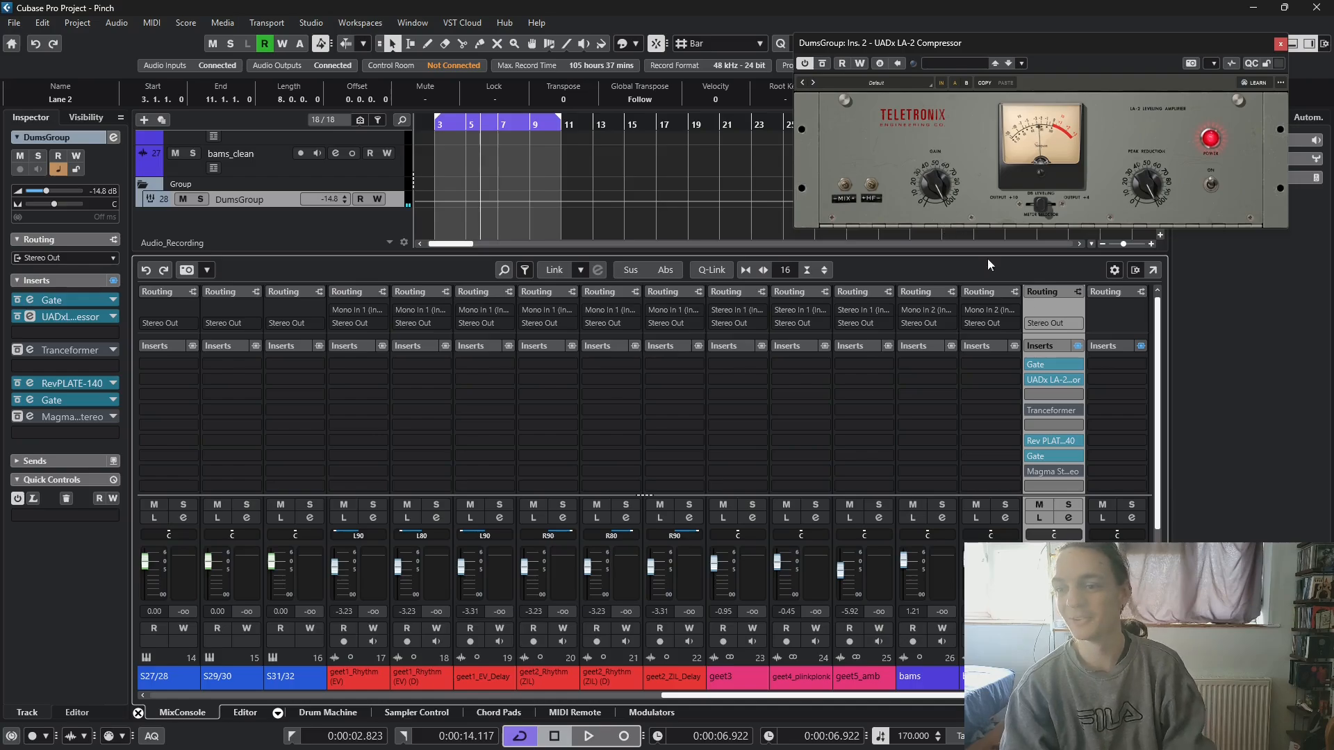
pyautogui.click(1078, 471)
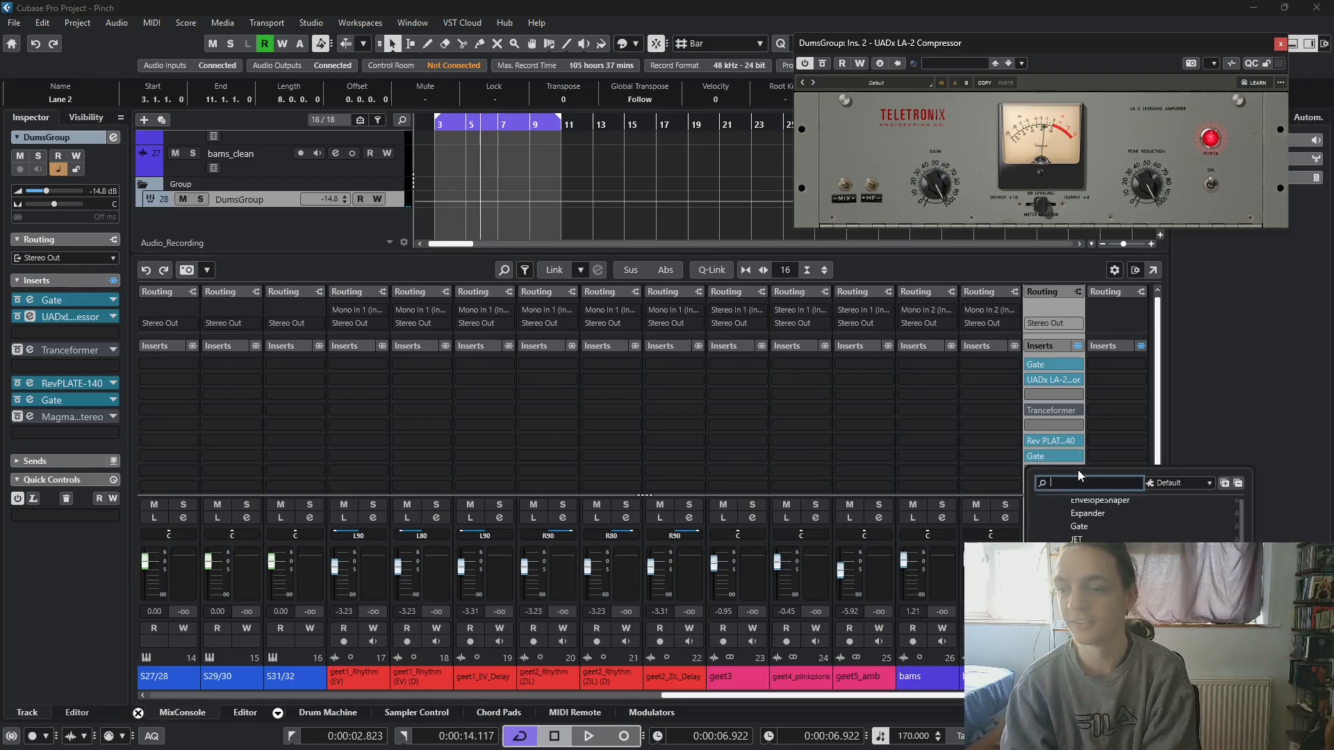
pyautogui.scroll(3, 1078, 514)
pyautogui.click(1066, 527)
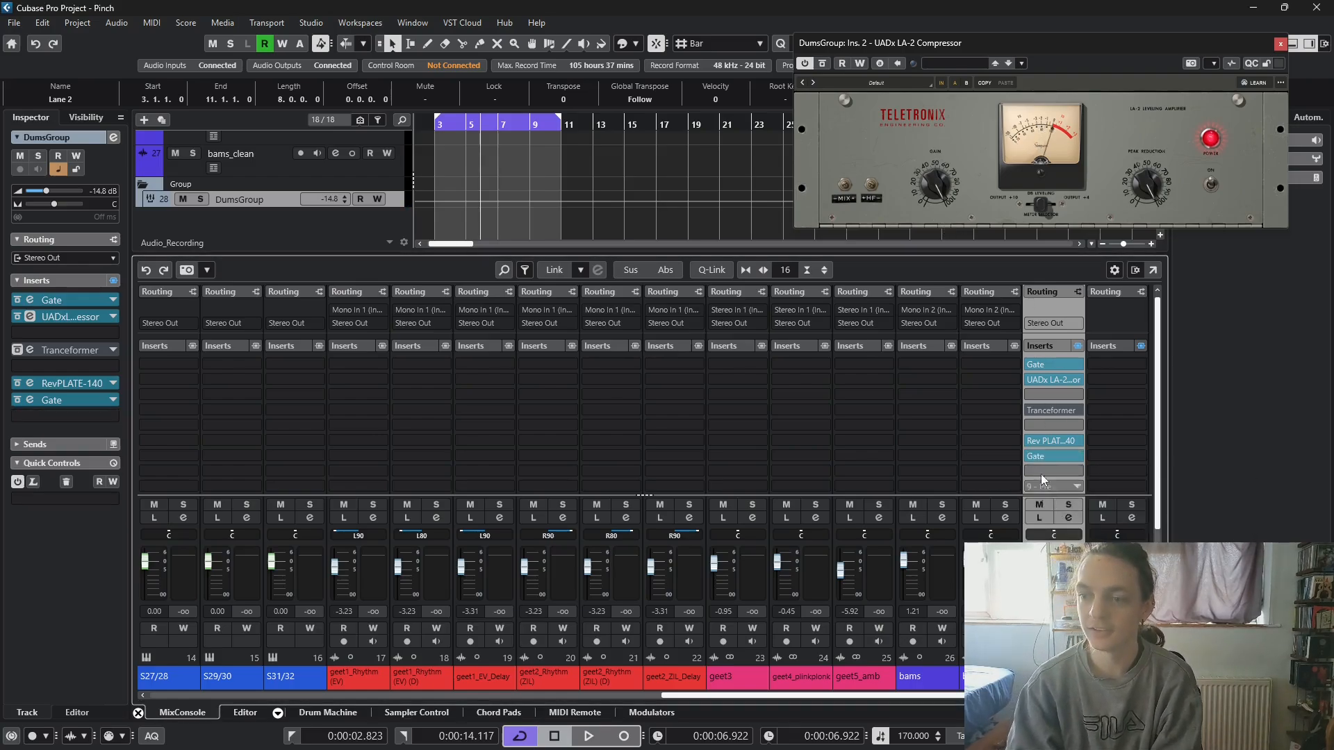
# - Audition the Tranceformer during playback with its window briefly open, bypass it again and stop playback
pyautogui.click(1029, 410)
pyautogui.press('space')
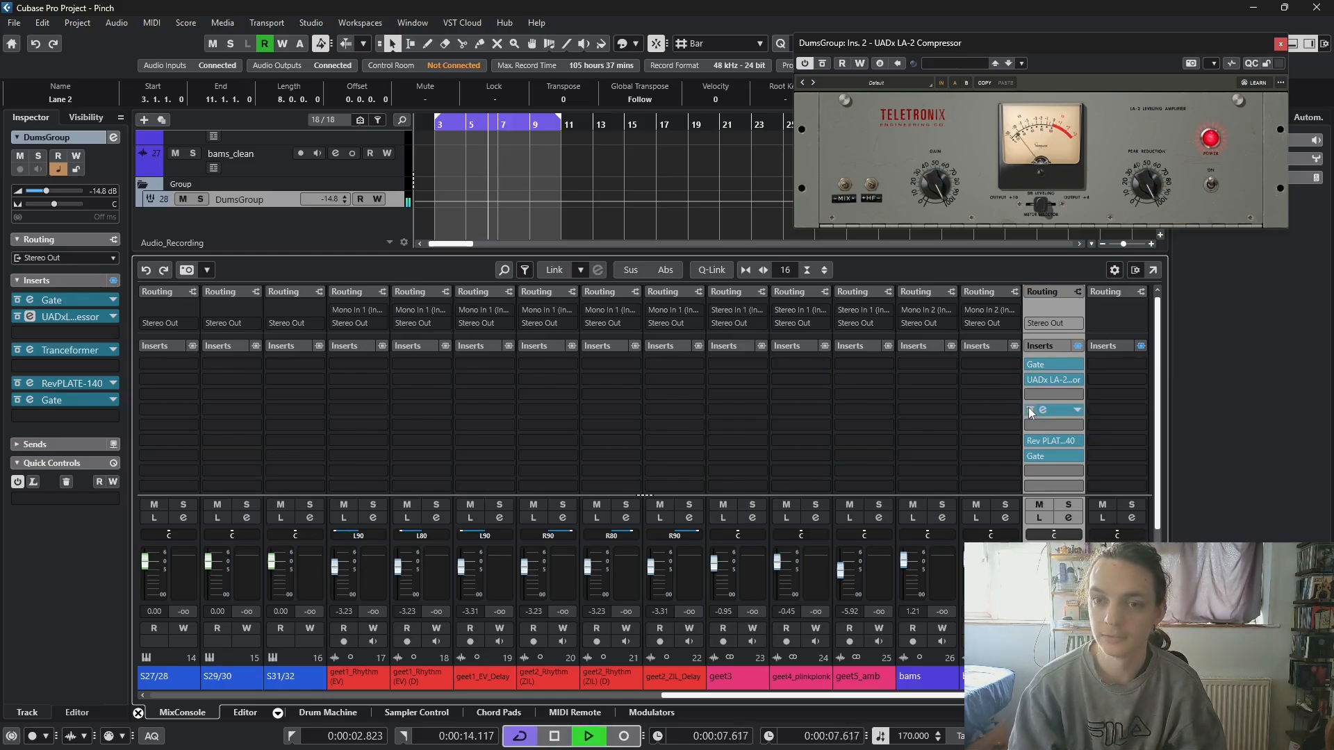
pyautogui.click(1044, 411)
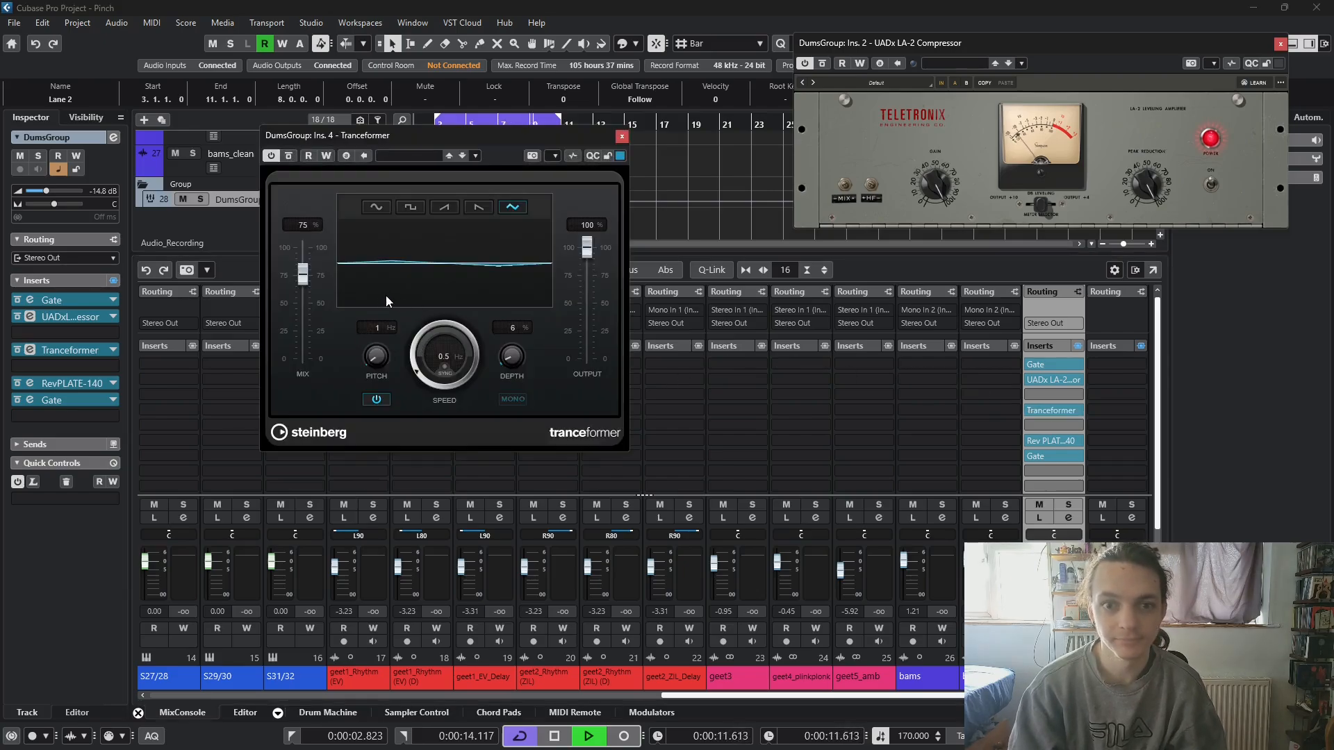
pyautogui.click(623, 137)
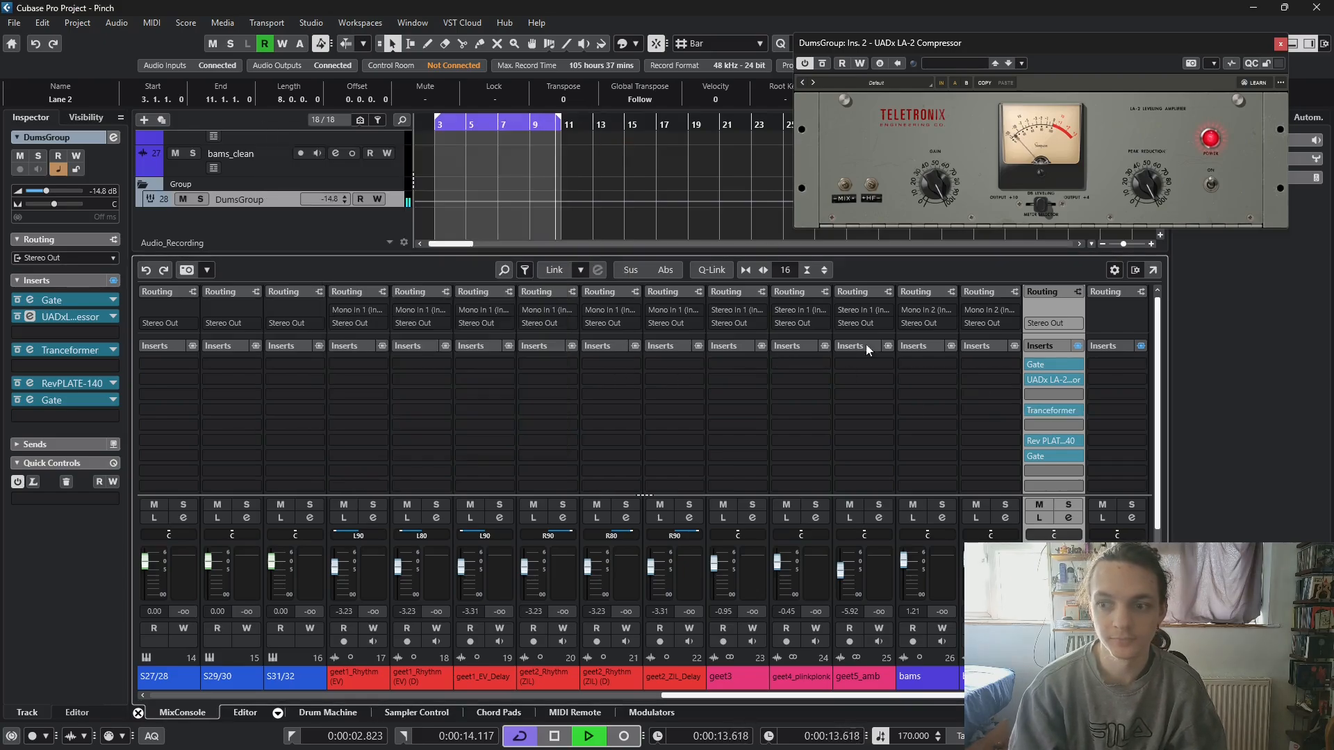
pyautogui.press('space')
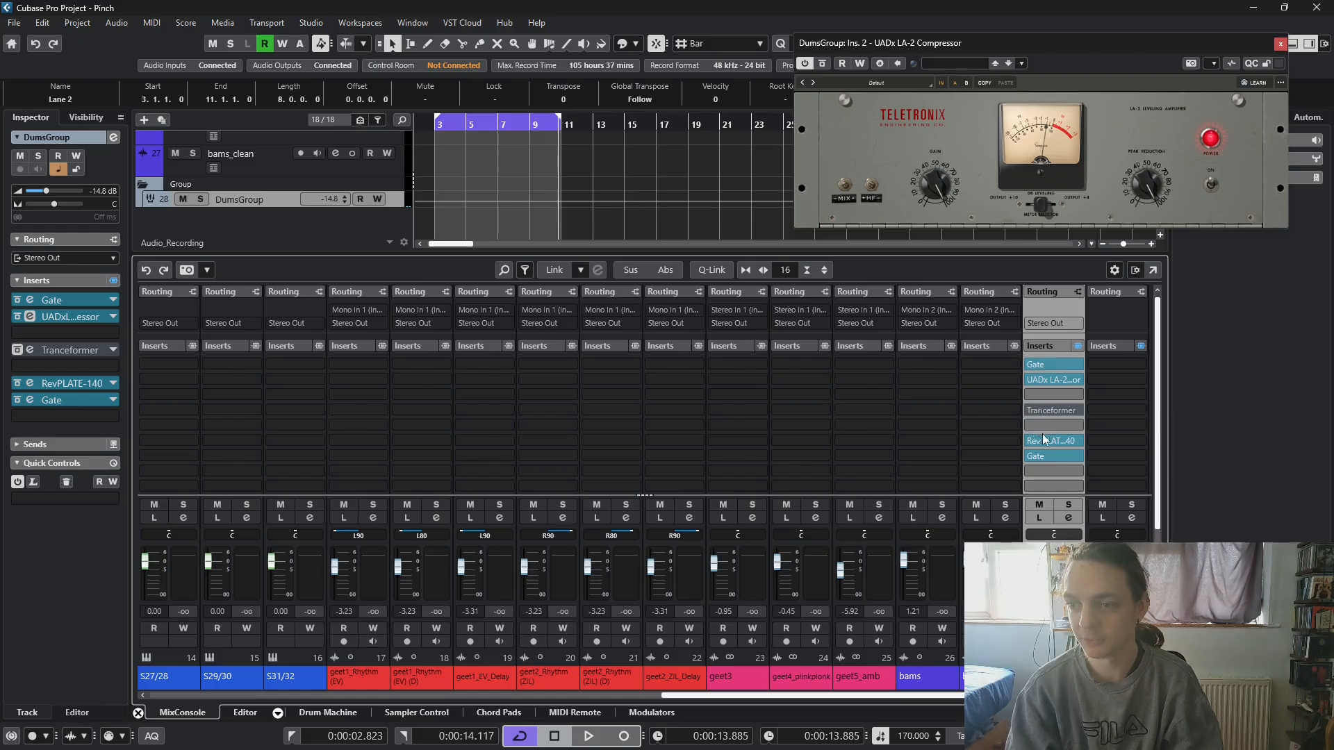
# - Move DumsGroup's LA-2 to slot 3 and Rev PLATE-140 to slot 5, and insert a Replika delay in slot 8
pyautogui.moveTo(1061, 385); pyautogui.dragTo(1060, 424)
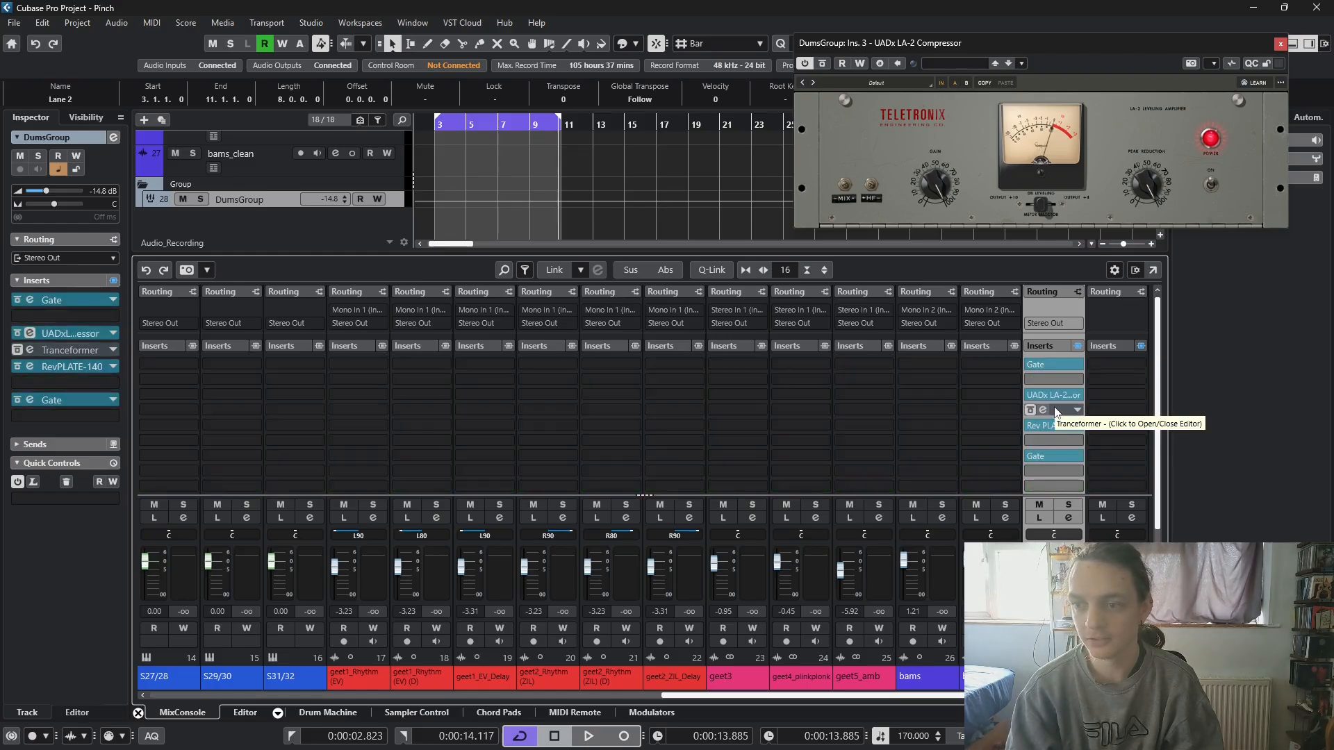
pyautogui.click(1041, 444)
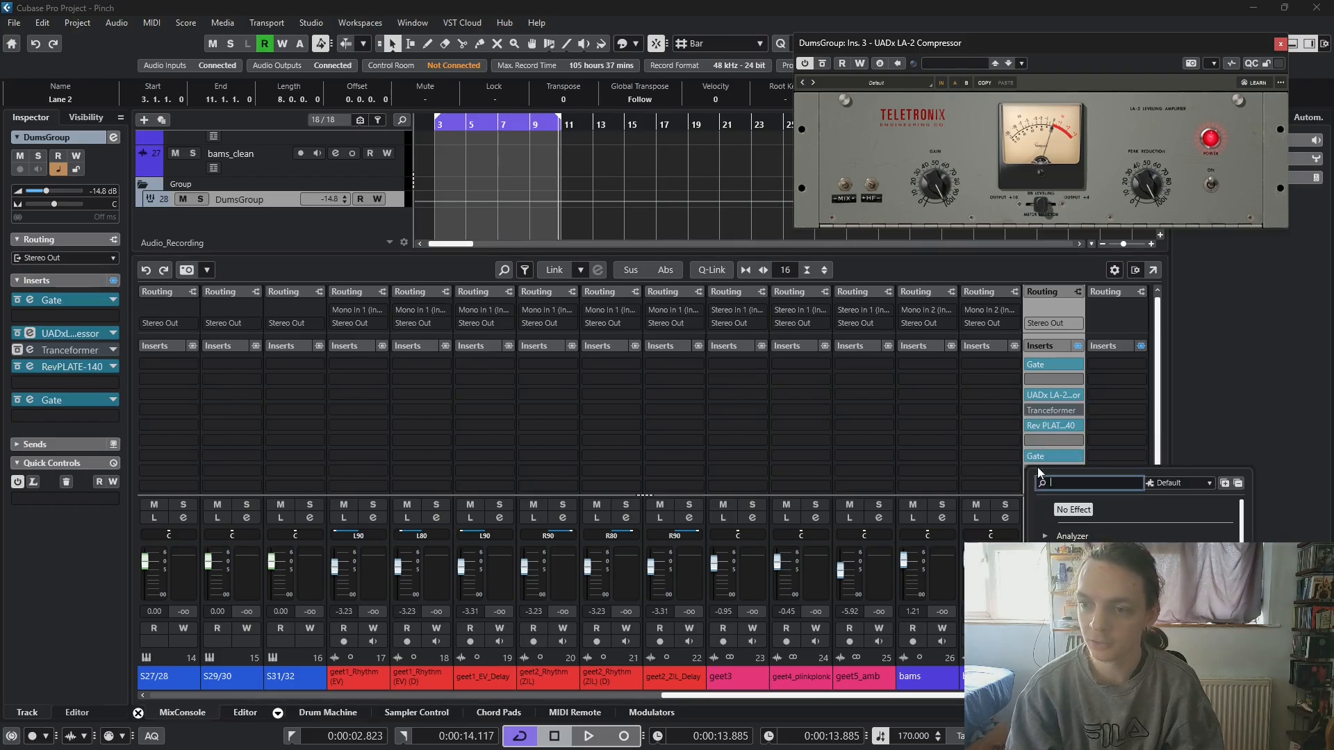
pyautogui.click(1072, 562)
pyautogui.scroll(-12, 1072, 562)
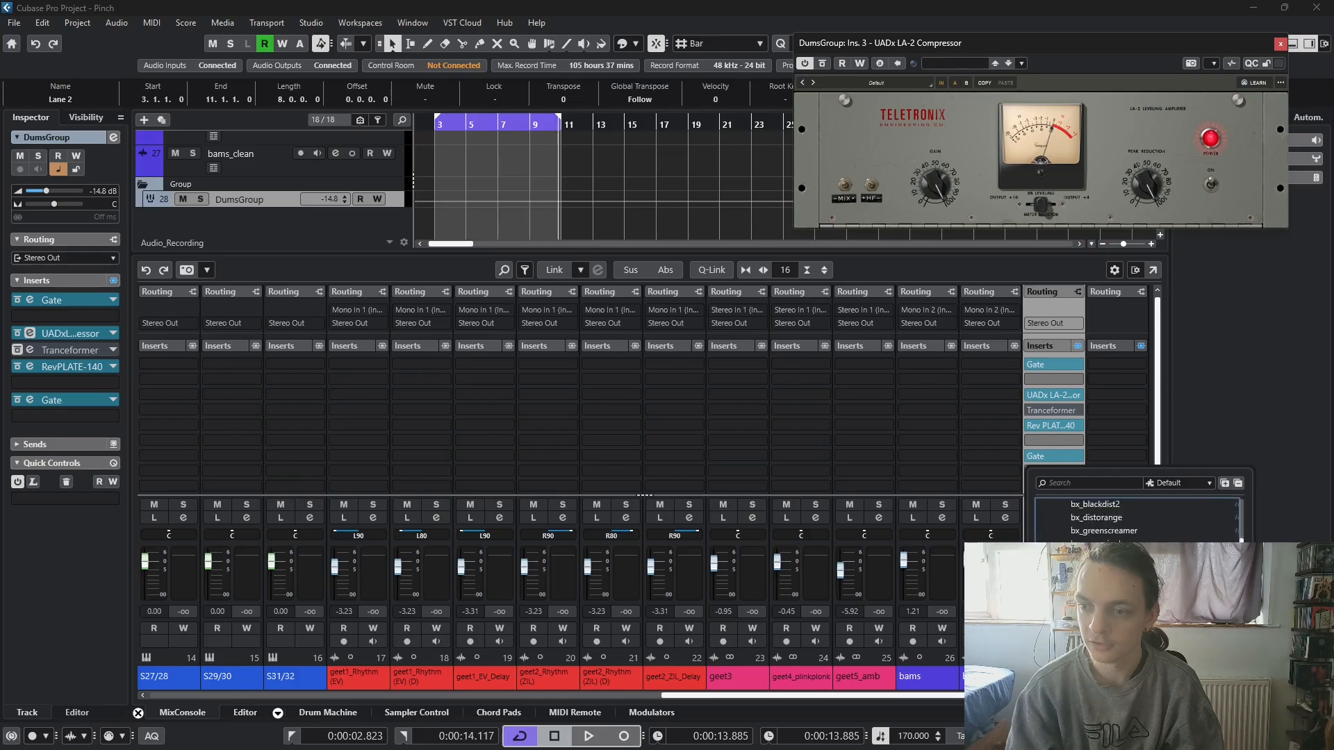
pyautogui.scroll(-3, 1111, 521)
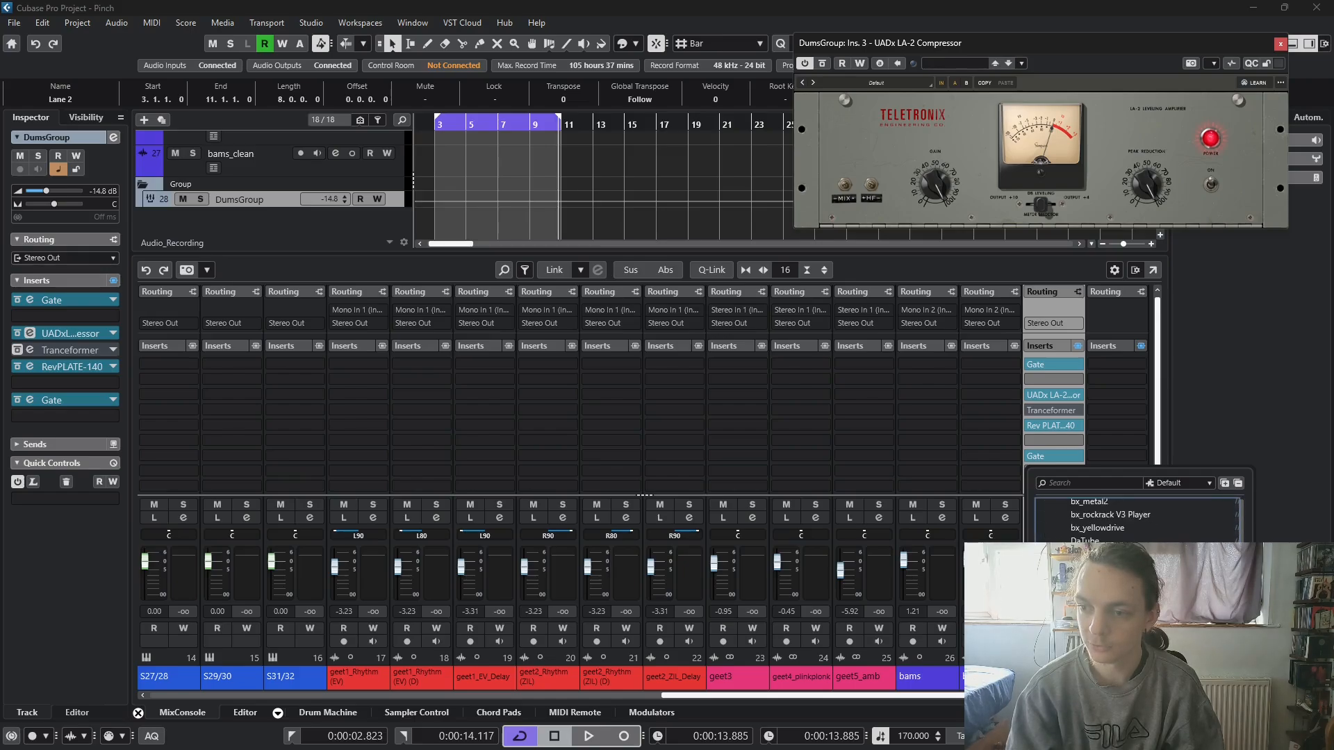
pyautogui.scroll(5, 1111, 521)
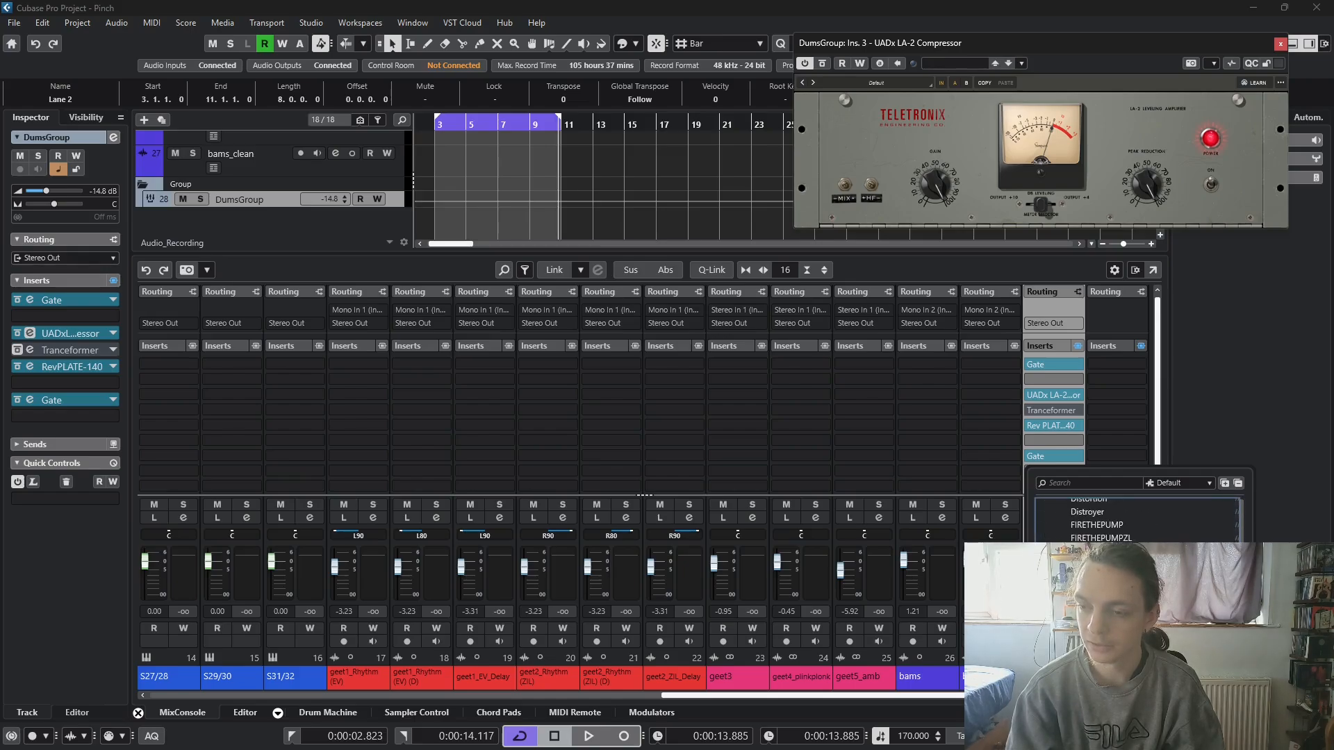
pyautogui.scroll(5, 1112, 521)
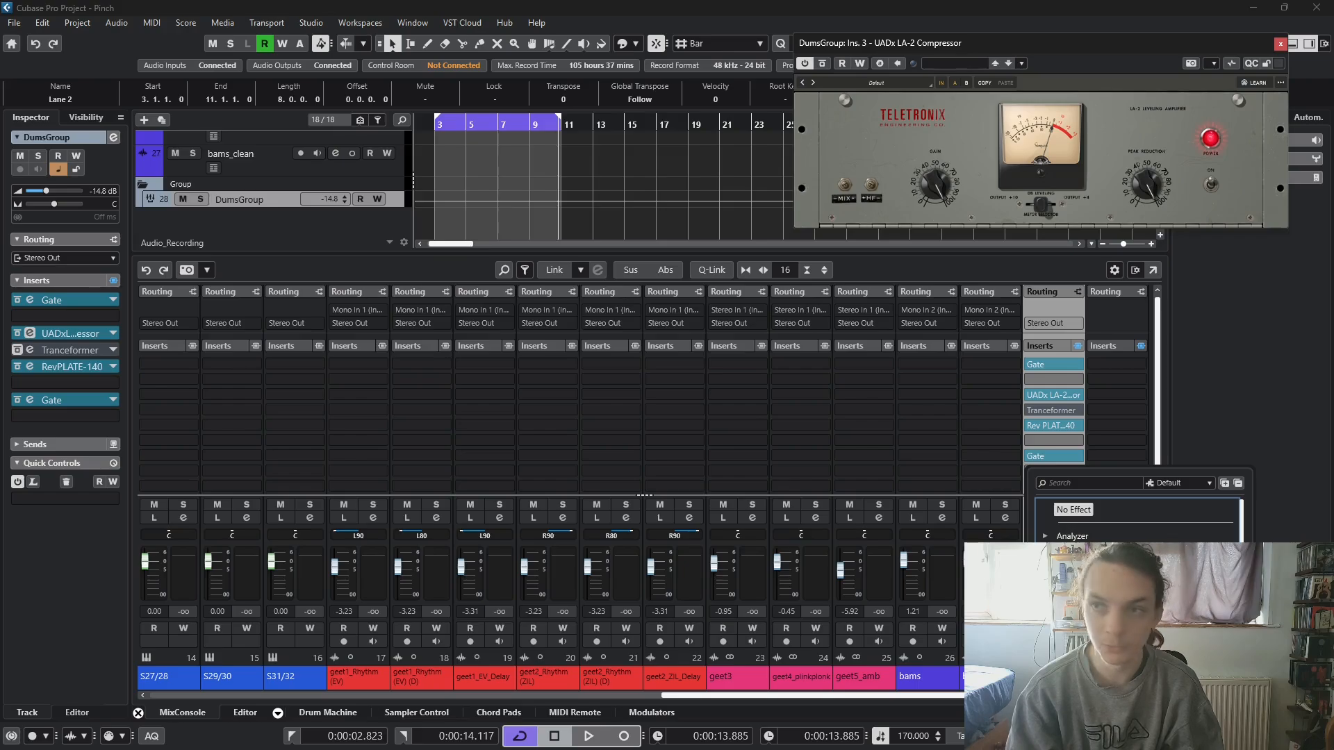
# - Start playback, lower Replika's mix and feedback, and try dotted delay times of 1/16 and 1/4
pyautogui.press('space')
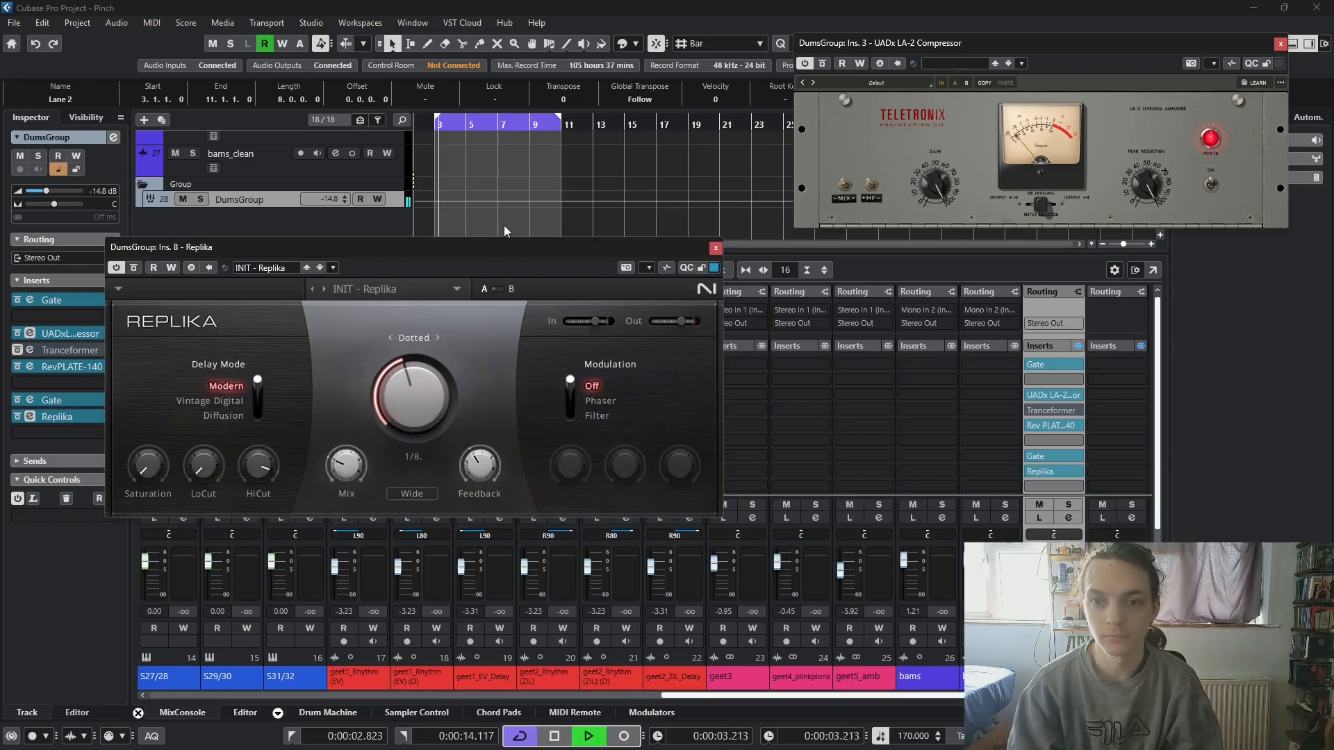
pyautogui.click(490, 235)
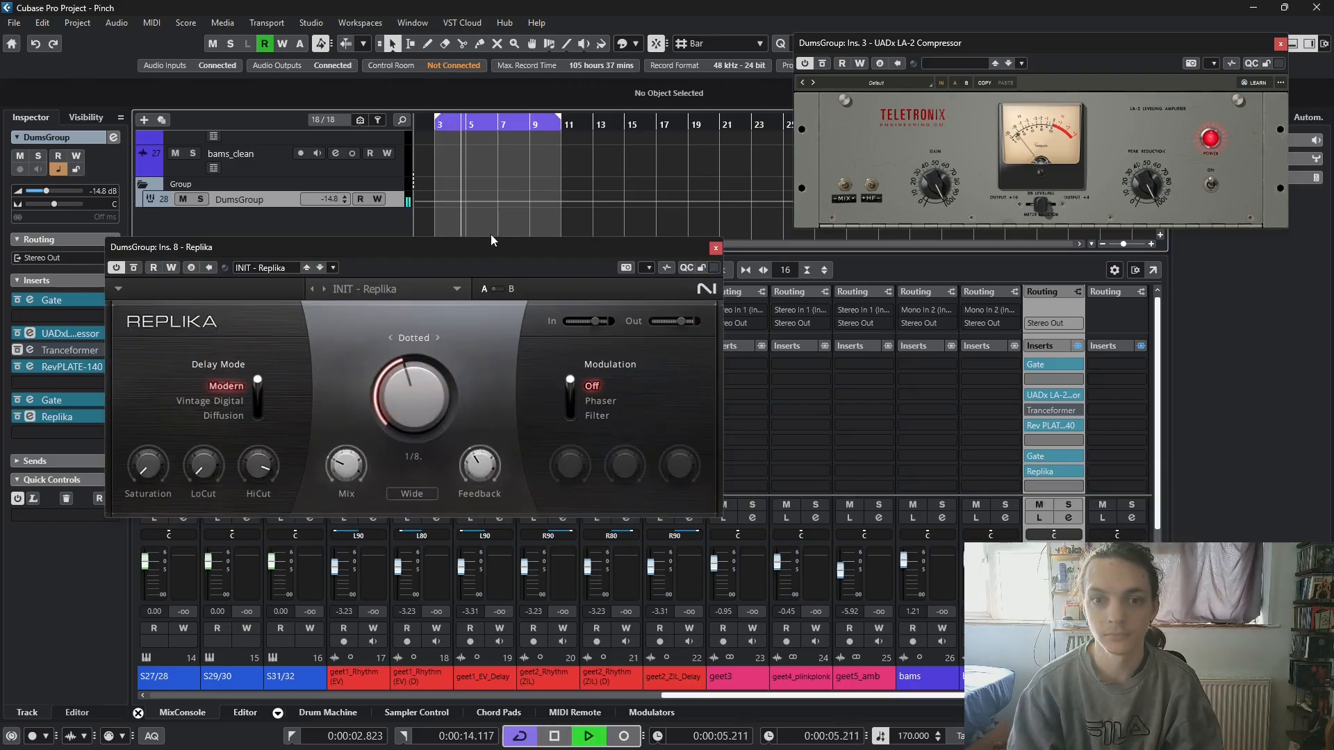
pyautogui.moveTo(492, 248); pyautogui.dragTo(547, 181)
pyautogui.moveTo(401, 397); pyautogui.dragTo(401, 403)
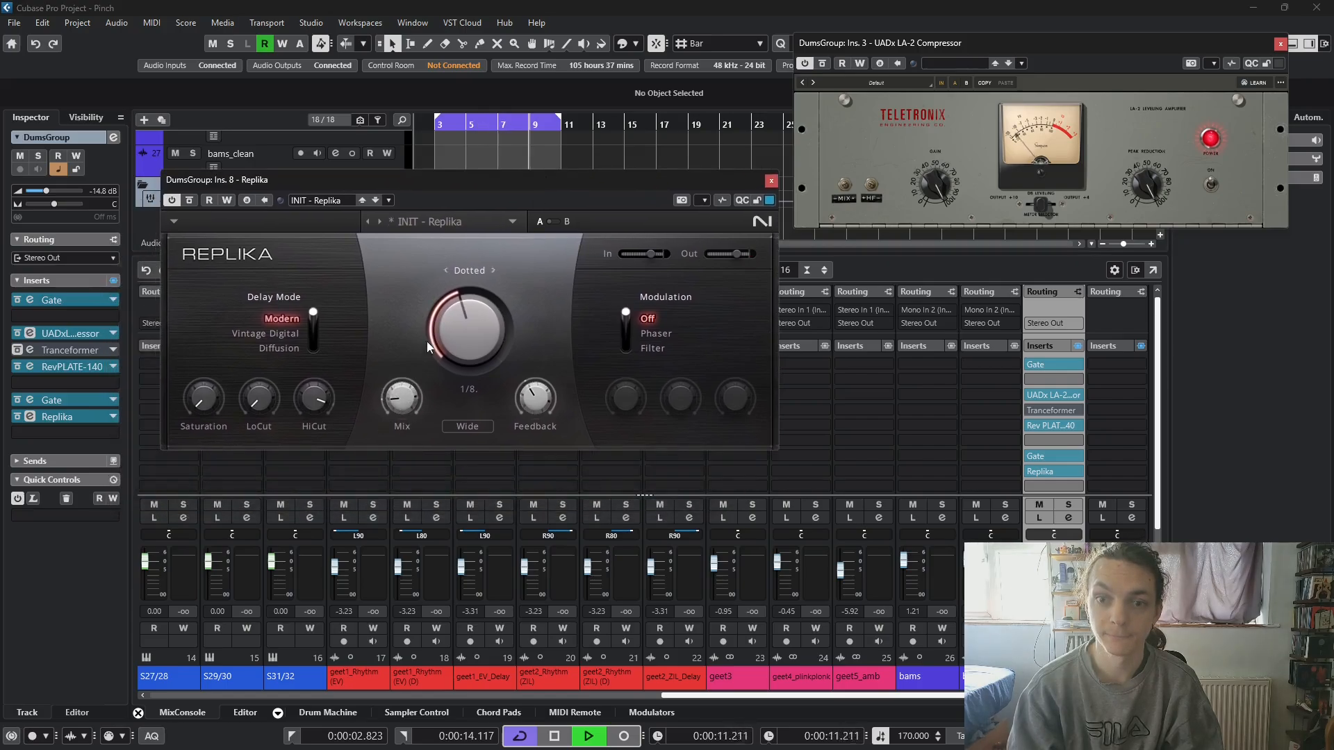
pyautogui.moveTo(538, 402); pyautogui.dragTo(538, 418)
pyautogui.moveTo(402, 400)
pyautogui.mouseDown()
pyautogui.moveTo(401, 340)
pyautogui.moveTo(409, 395)
pyautogui.mouseUp()
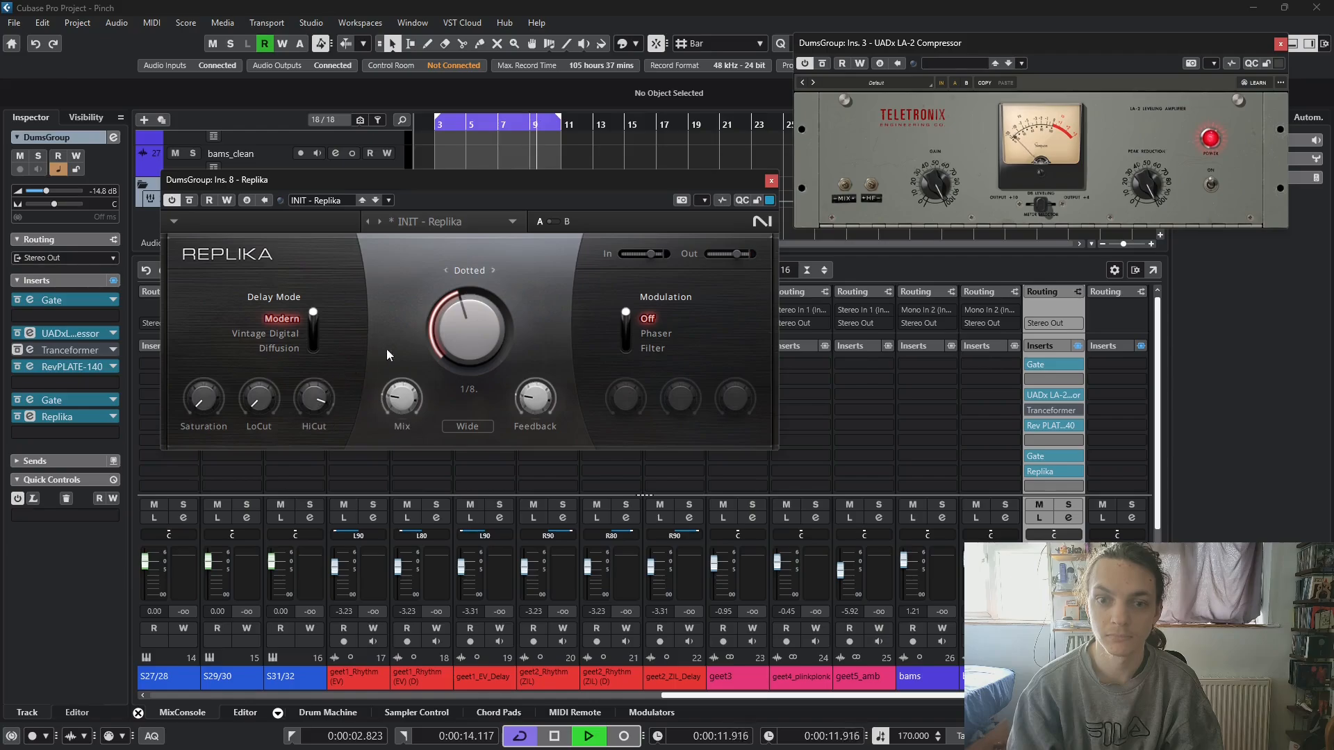
pyautogui.moveTo(473, 323); pyautogui.dragTo(472, 351)
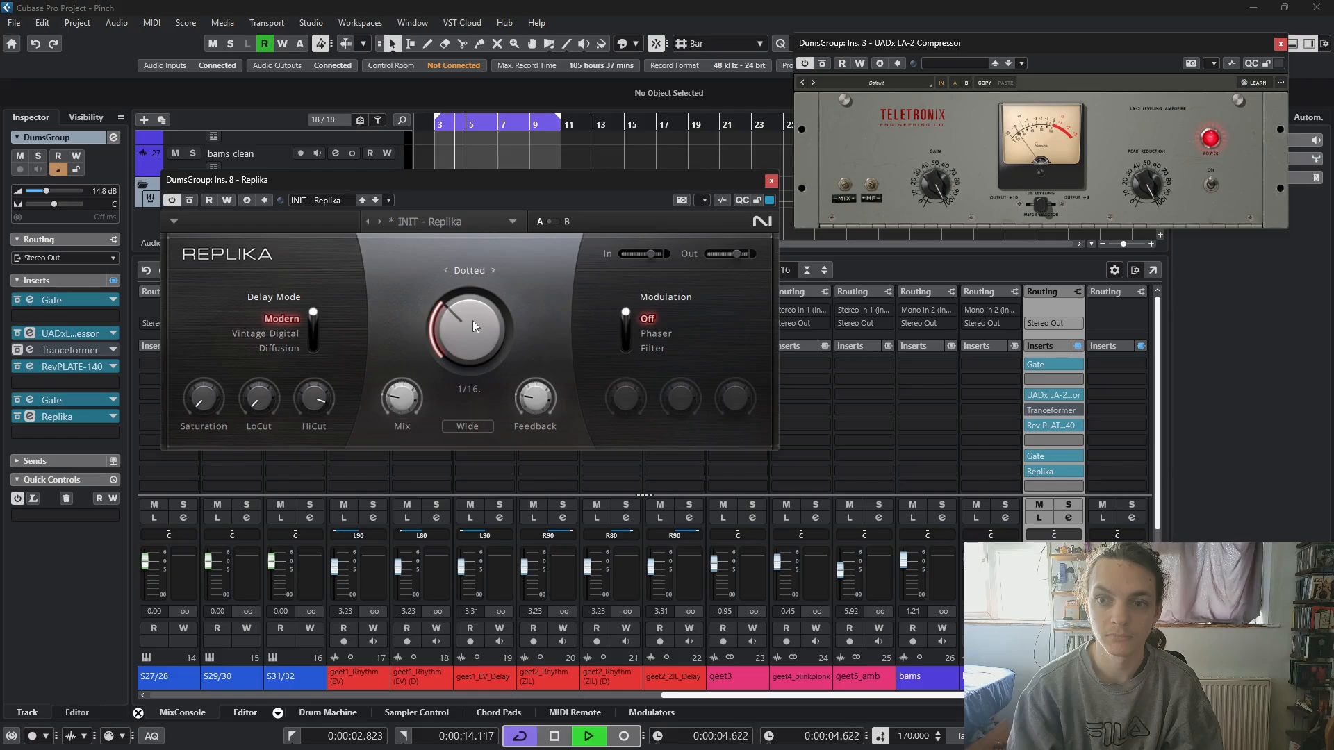
pyautogui.moveTo(472, 317)
pyautogui.mouseDown()
pyautogui.moveTo(473, 295)
pyautogui.moveTo(471, 306)
pyautogui.mouseUp()
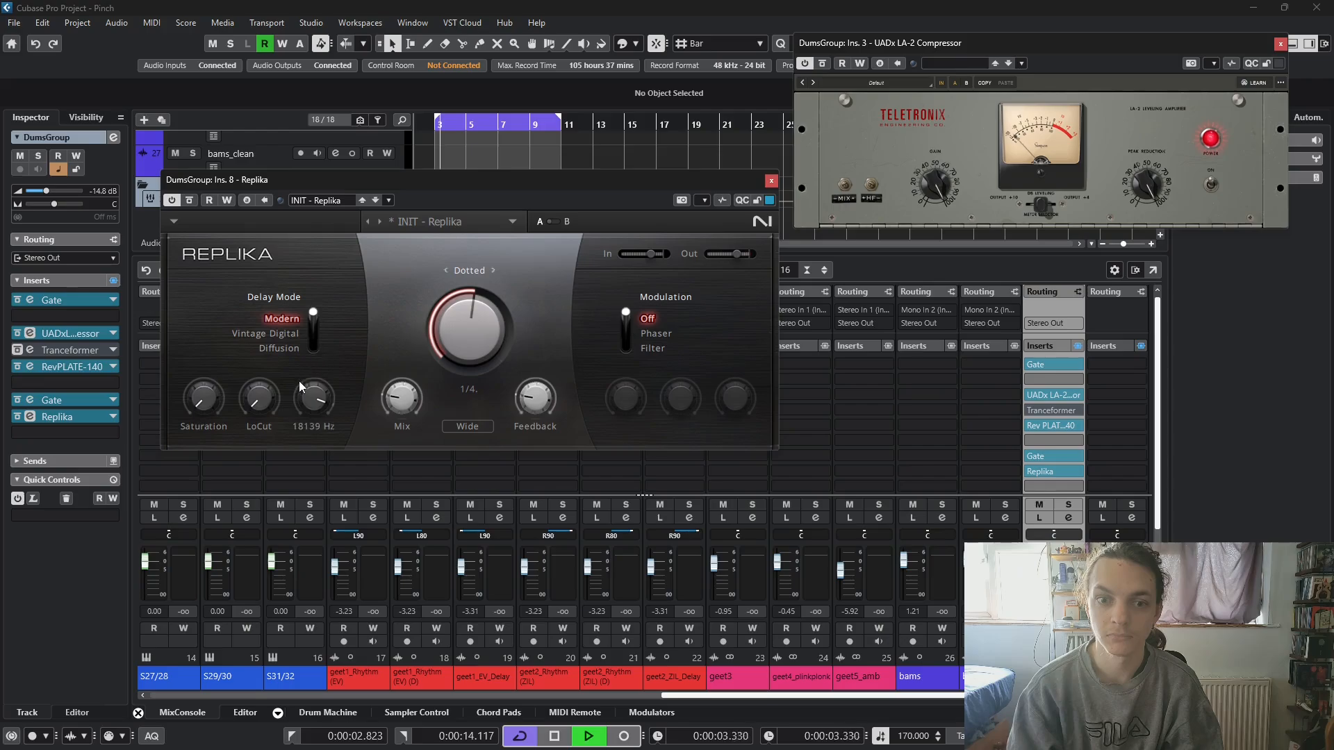
# - Raise the slot 7 Gate's threshold to -8.0 dB and close its window
pyautogui.click(1048, 457)
pyautogui.moveTo(278, 390); pyautogui.dragTo(304, 332)
pyautogui.moveTo(334, 515); pyautogui.dragTo(331, 497)
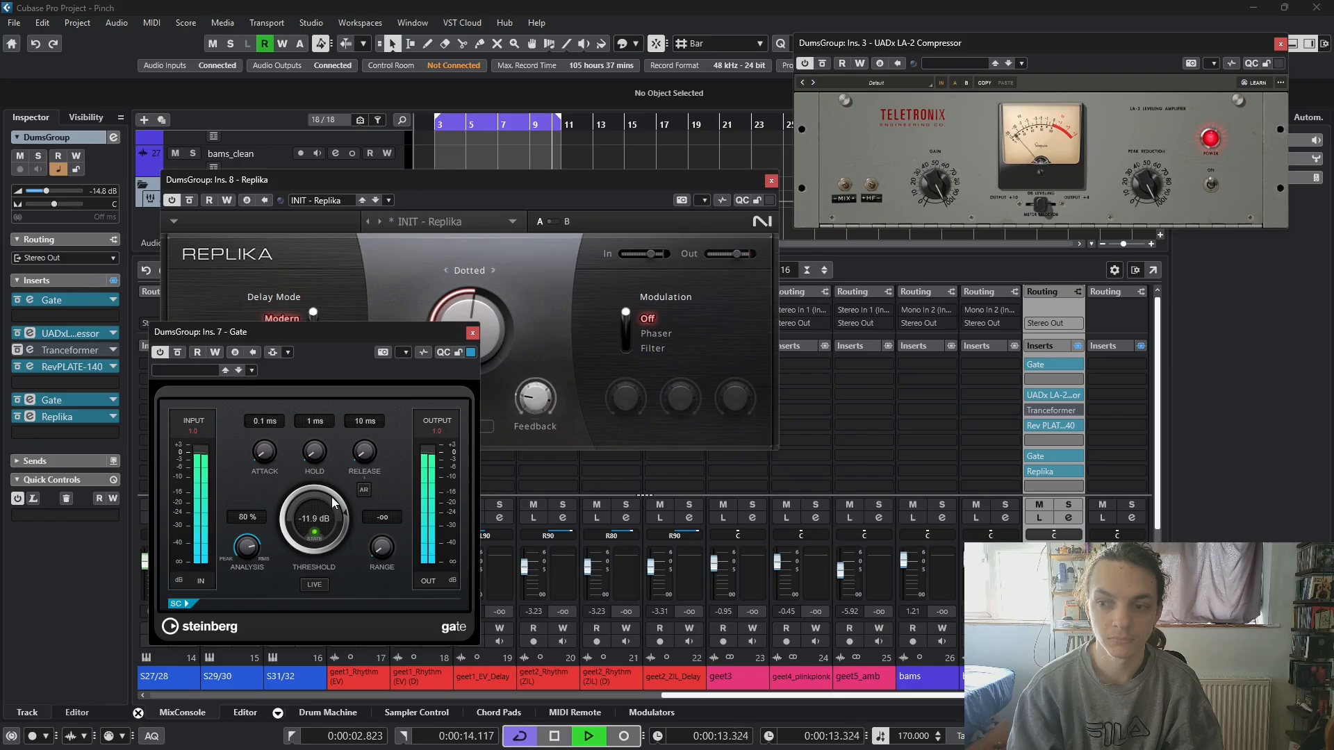
pyautogui.moveTo(332, 497); pyautogui.dragTo(330, 496)
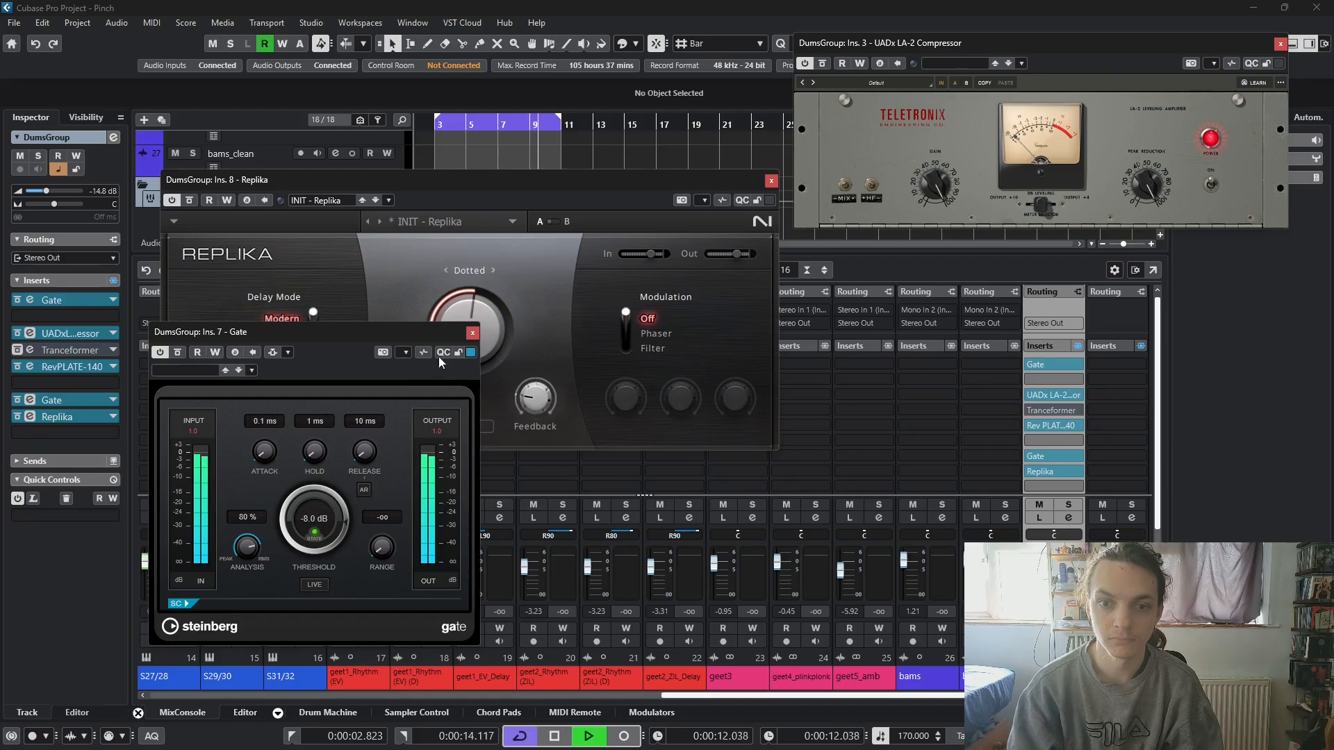
pyautogui.click(472, 334)
# - Set Replika's delay time to dotted 1/8 and LoCut to 91 Hz, and lower HiCut to 1903 Hz before raising it partway
pyautogui.scroll(-2, 481, 328)
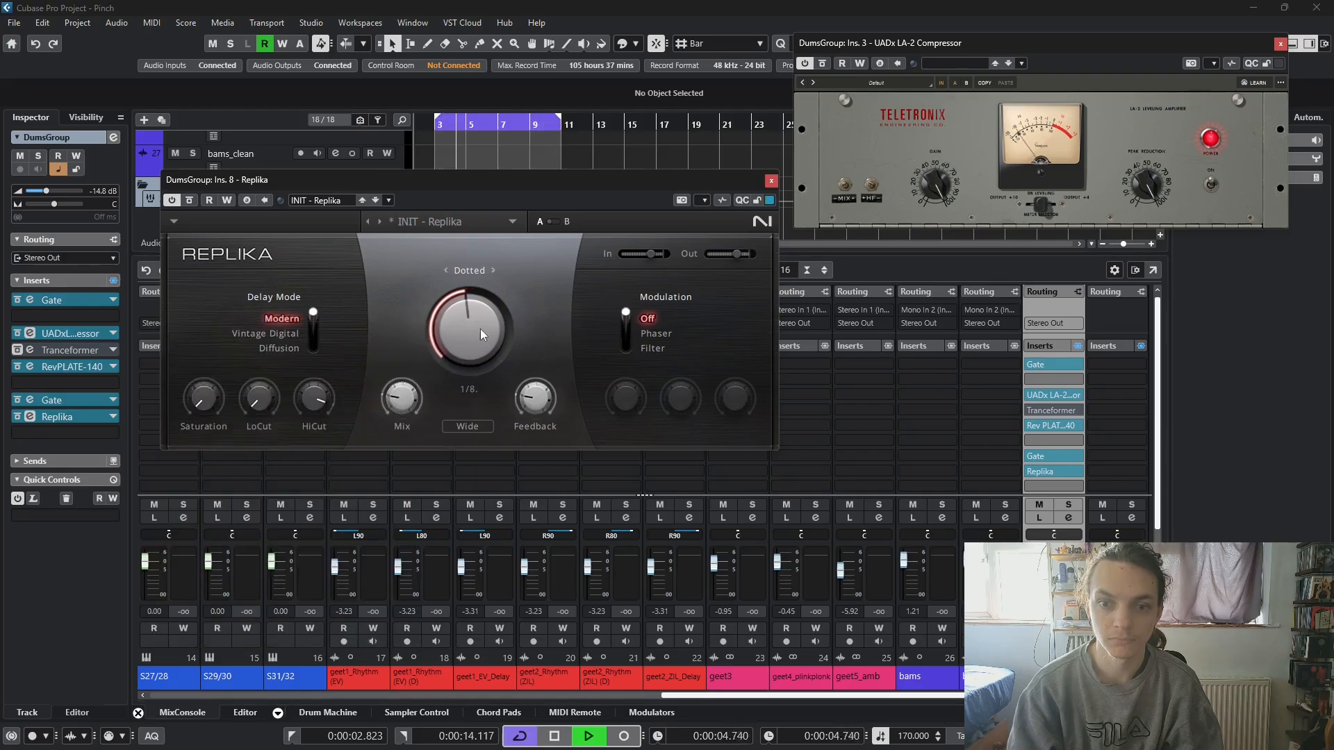
pyautogui.moveTo(394, 393)
pyautogui.scroll(3, 258, 397)
pyautogui.scroll(4, 258, 397)
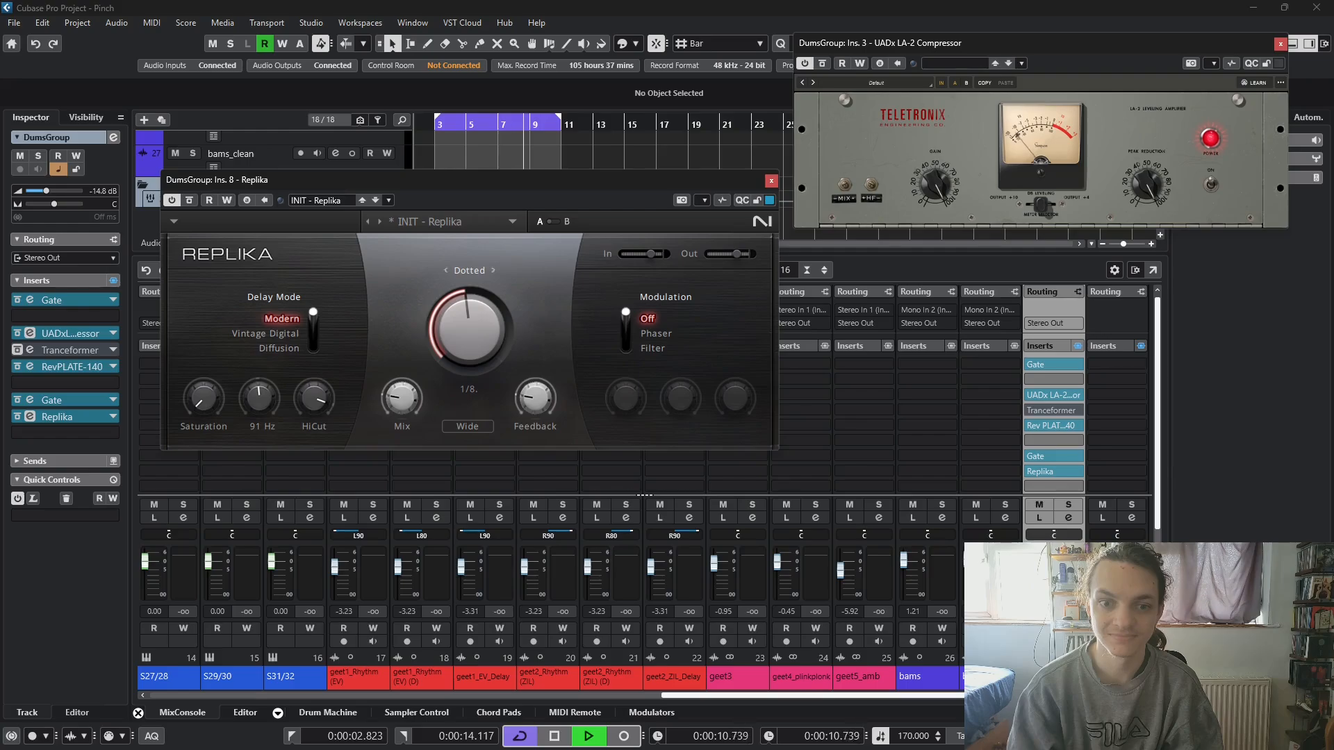
pyautogui.scroll(-5, 314, 397)
pyautogui.scroll(-4, 314, 397)
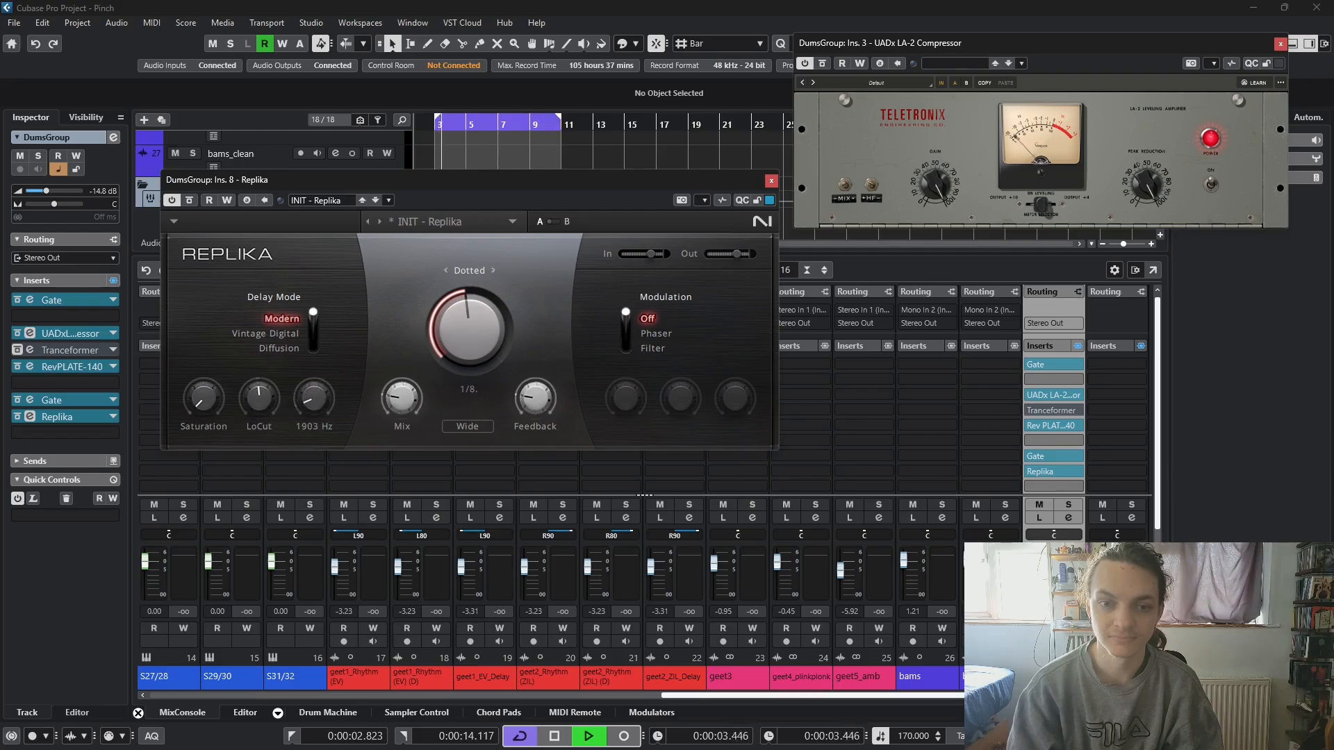
pyautogui.scroll(4, 314, 398)
pyautogui.scroll(10, 203, 399)
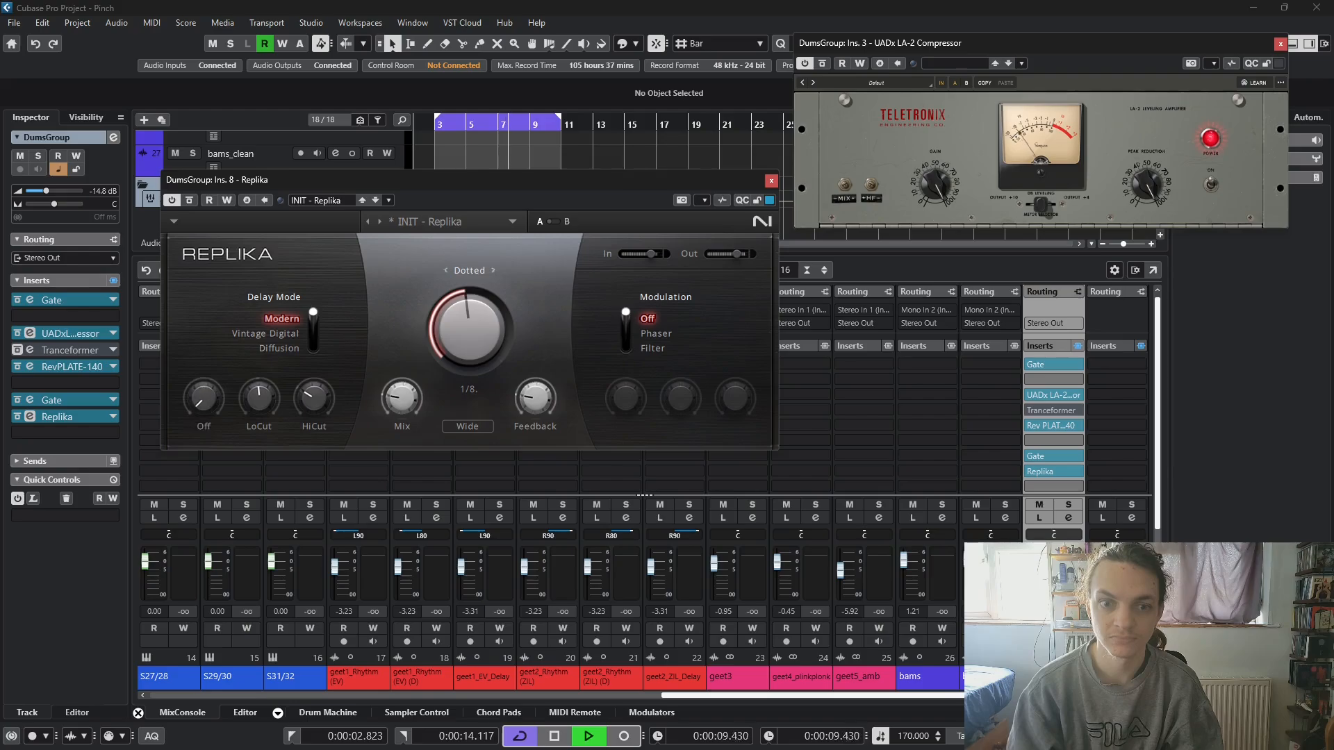
# - Try Replika's Vintage Digital delay mode with its Quality control, and switch the mode to Diffusion
pyautogui.click(296, 336)
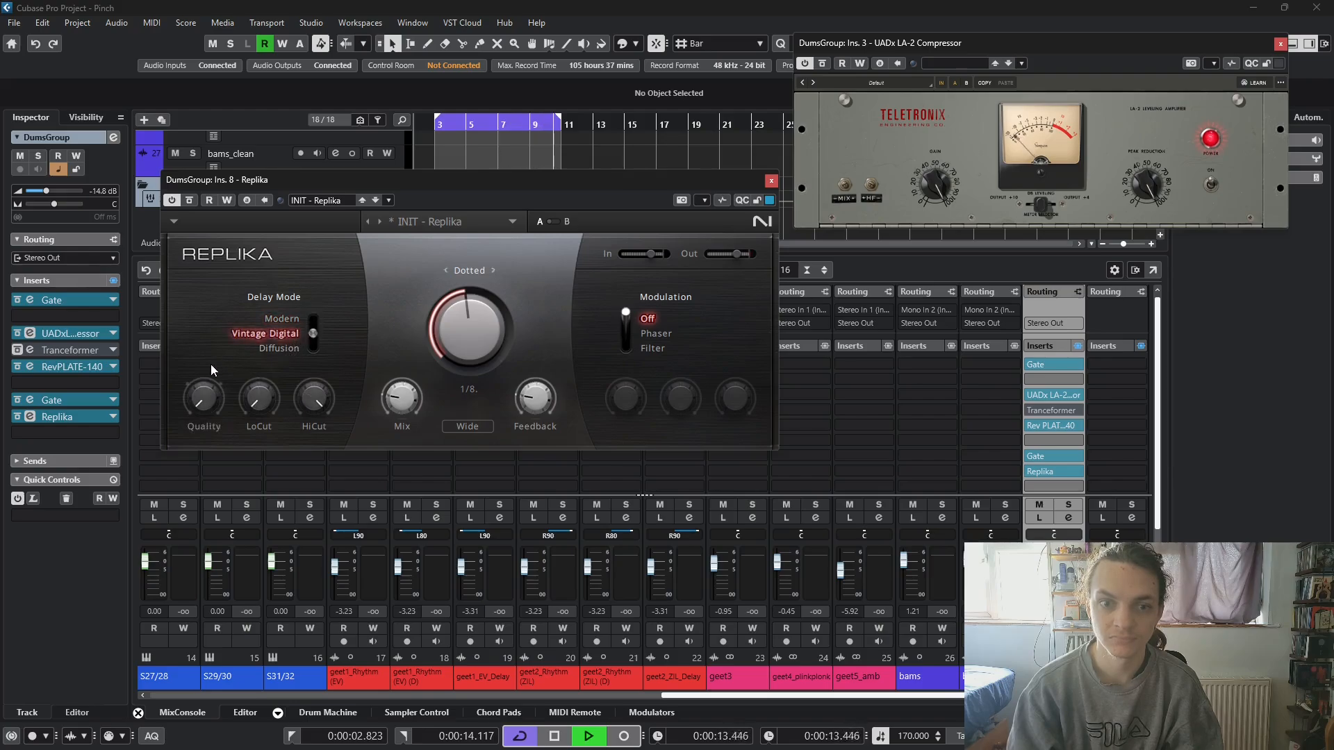
pyautogui.moveTo(203, 391)
pyautogui.mouseDown()
pyautogui.moveTo(203, 292)
pyautogui.moveTo(203, 393)
pyautogui.mouseUp()
pyautogui.click(279, 349)
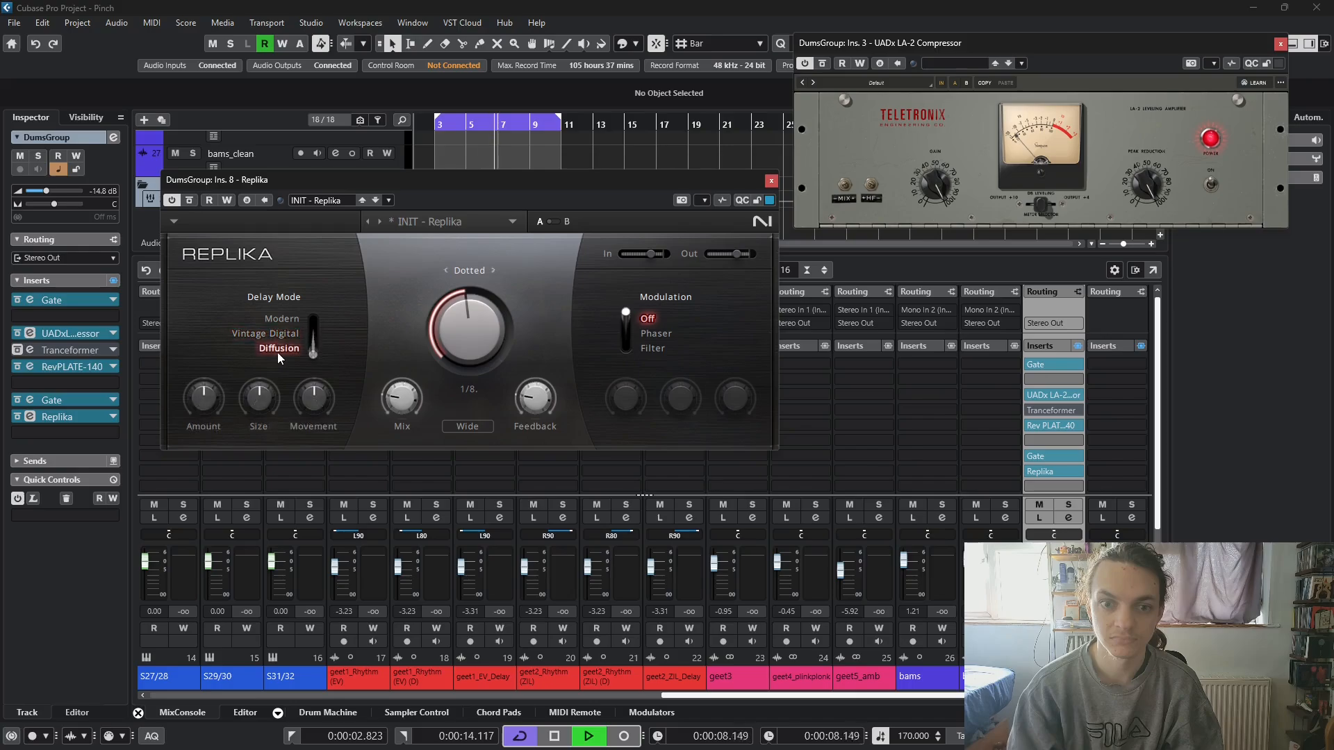
# - Try higher Size and Amount settings in Replika's Diffusion mode, and switch the delay mode back to Modern
pyautogui.moveTo(256, 398); pyautogui.dragTo(255, 351)
pyautogui.moveTo(203, 397); pyautogui.dragTo(203, 354)
pyautogui.click(284, 319)
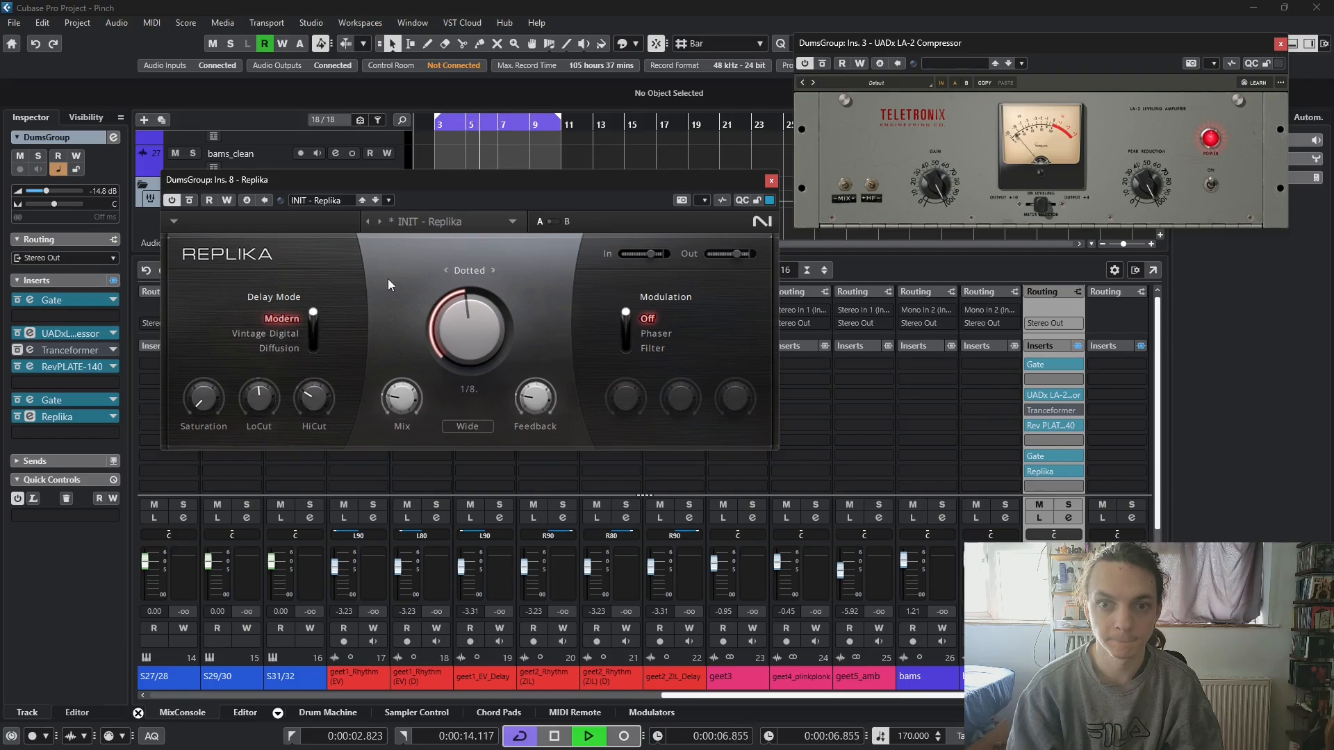
# - Set Replika's delay time to dotted 1/4 and its mix to 50%, and close the Replika and LA-2 windows
pyautogui.moveTo(468, 314); pyautogui.dragTo(470, 279)
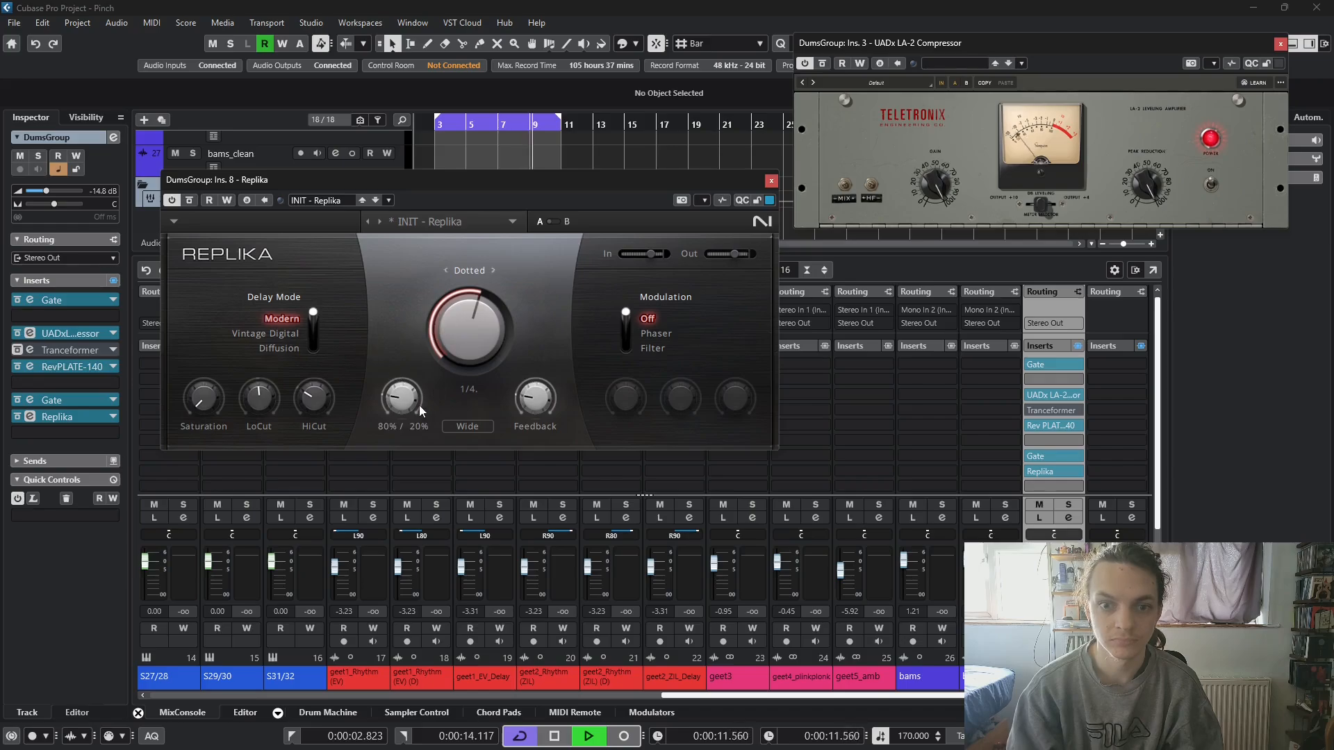
pyautogui.moveTo(419, 406); pyautogui.dragTo(419, 362)
pyautogui.moveTo(407, 423); pyautogui.dragTo(407, 449)
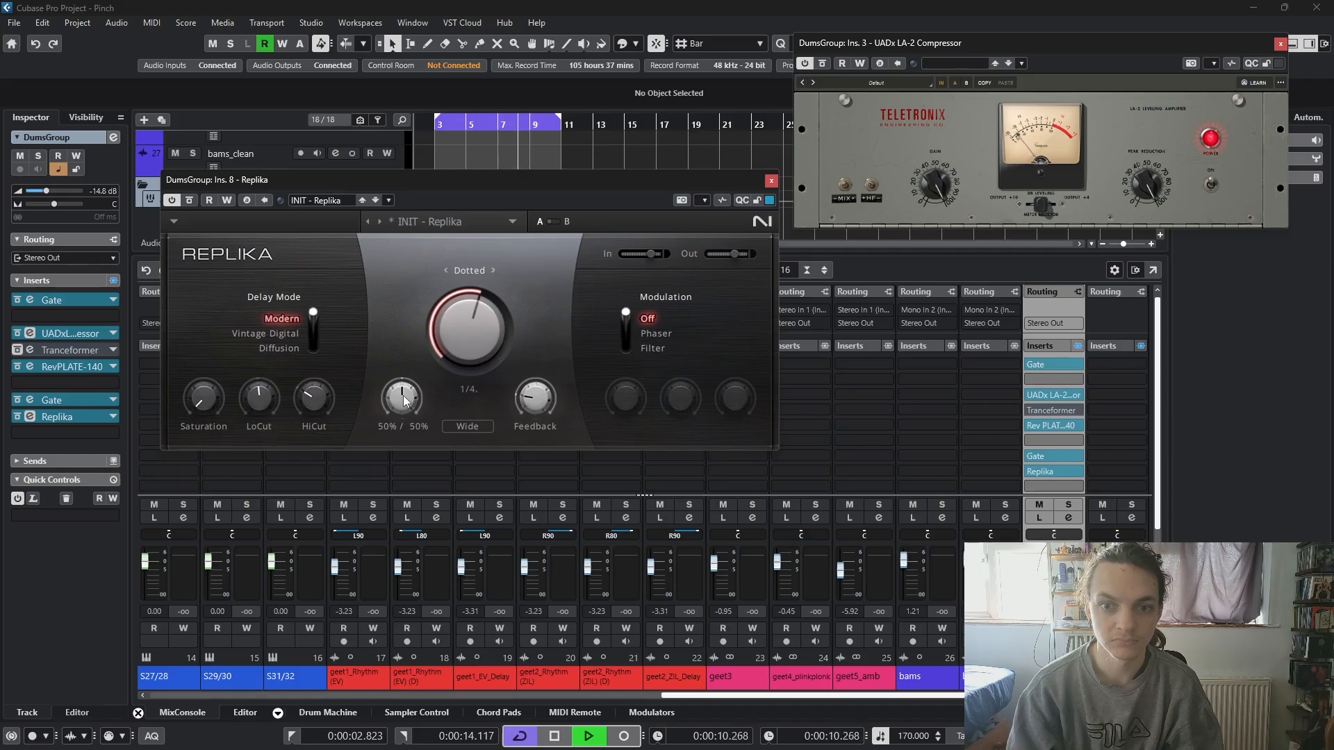
pyautogui.click(771, 181)
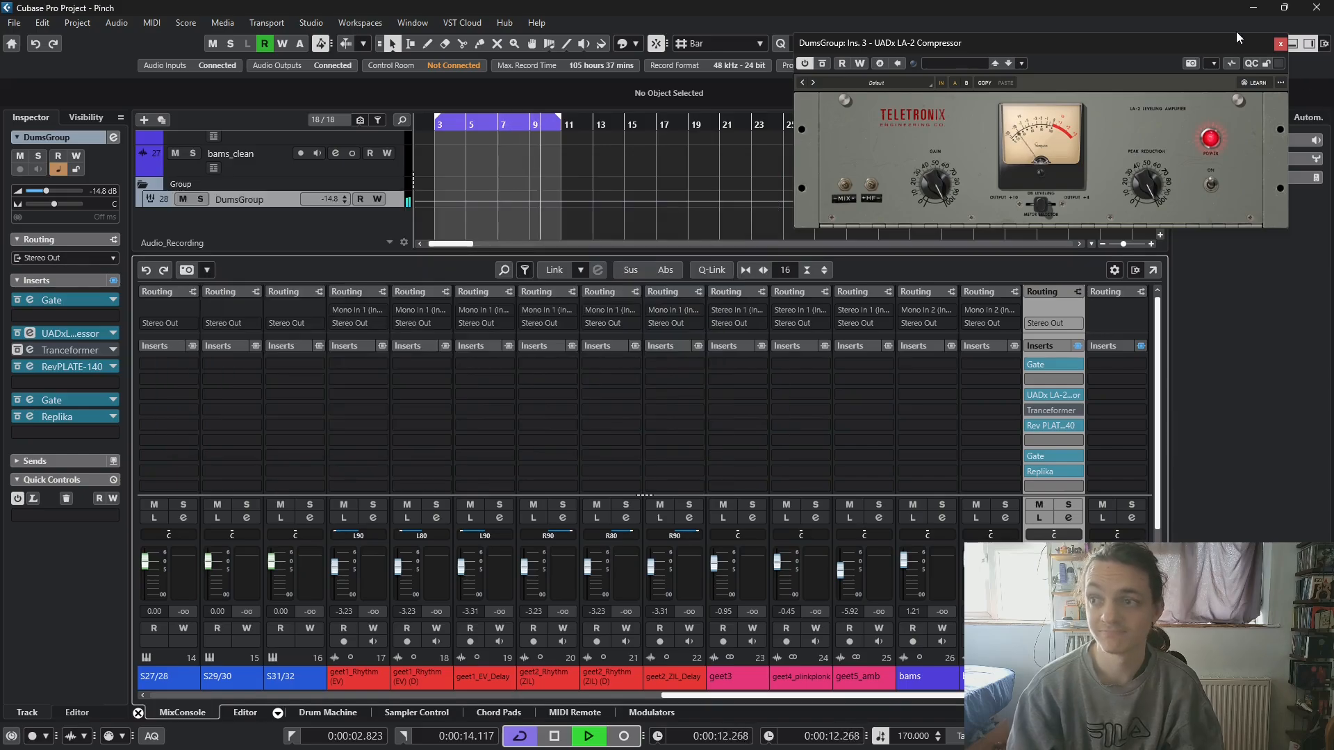
pyautogui.click(1280, 43)
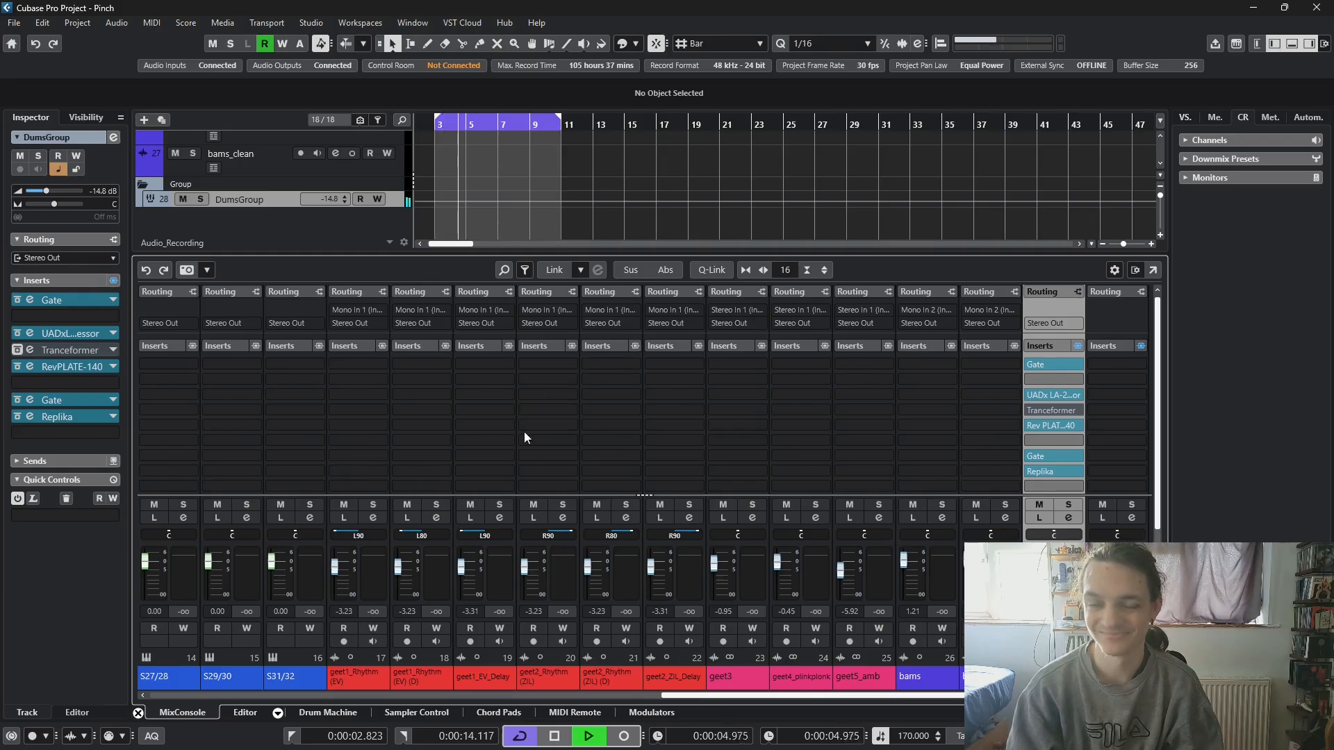
# - Review the Drive setting of Rev PLATE-140 on DumsGroup, close its window and stop playback
pyautogui.click(1042, 426)
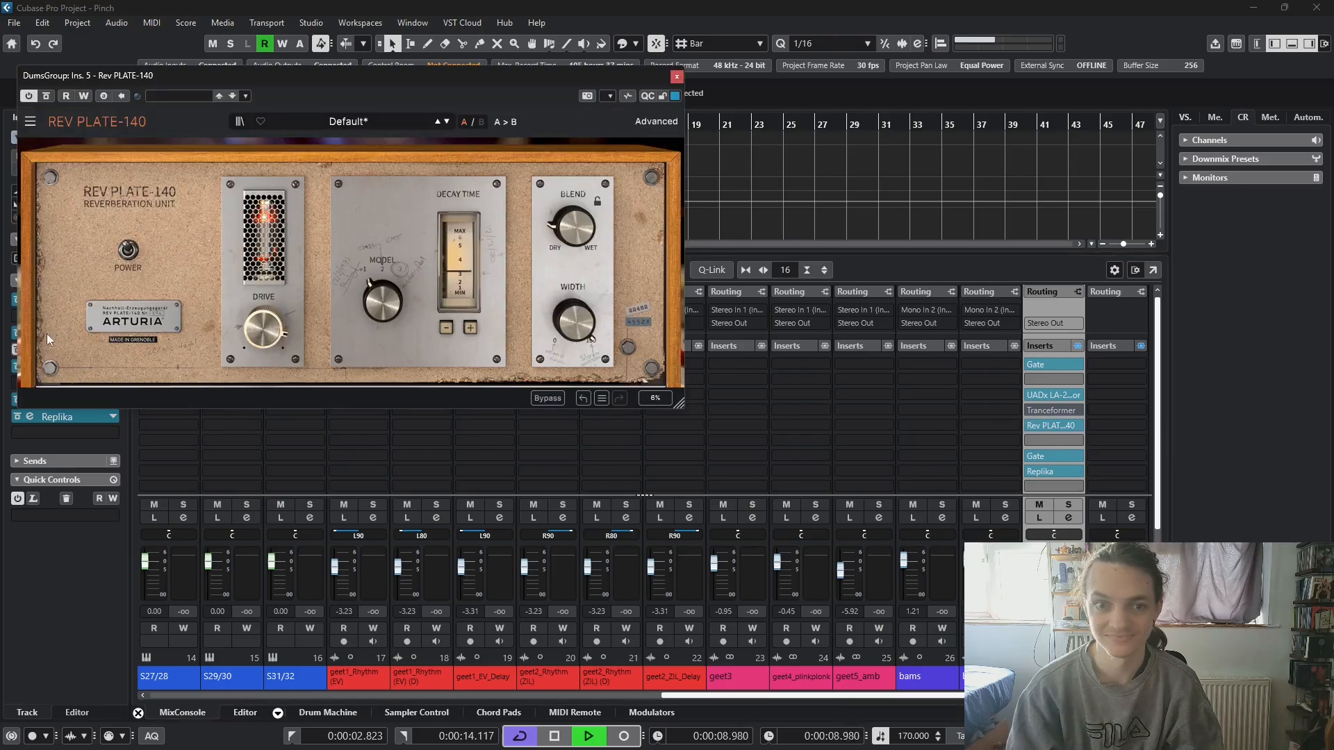
pyautogui.moveTo(264, 328)
pyautogui.mouseDown()
pyautogui.moveTo(265, 354)
pyautogui.moveTo(264, 289)
pyautogui.moveTo(264, 347)
pyautogui.moveTo(264, 326)
pyautogui.mouseUp()
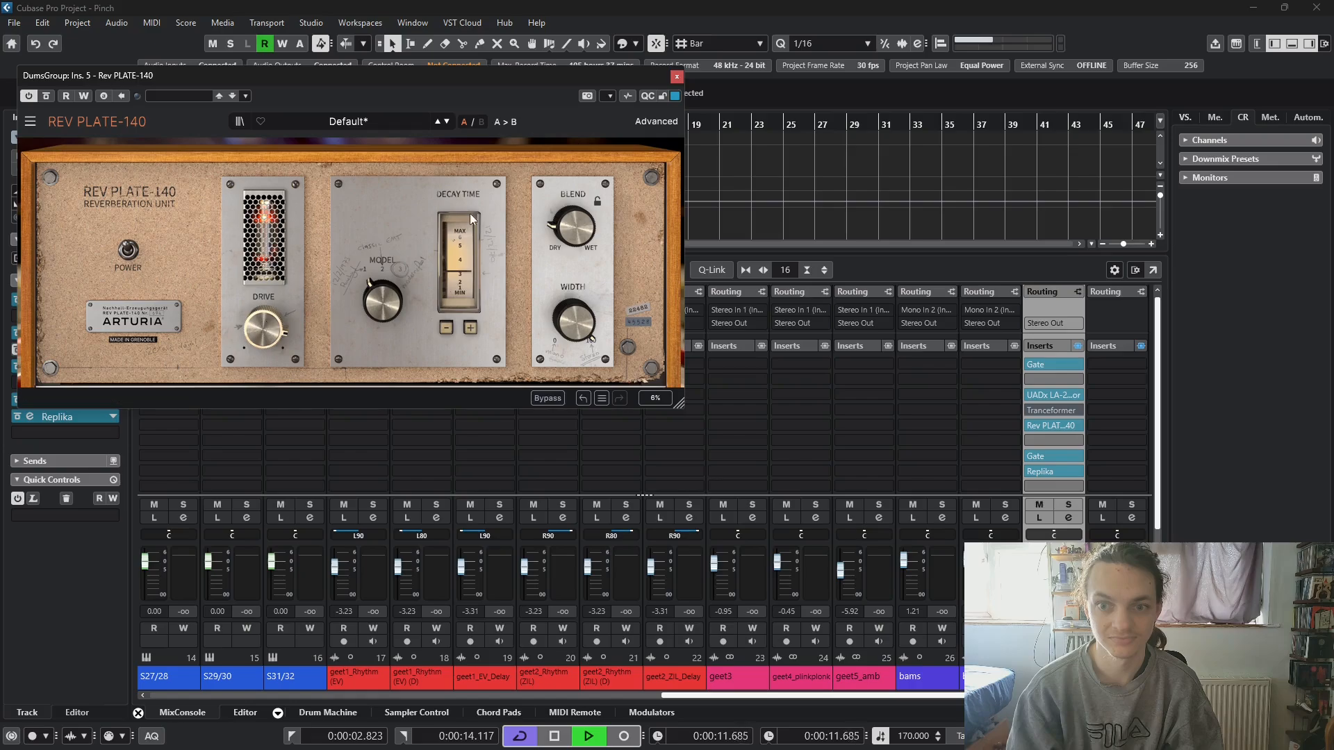
pyautogui.click(676, 78)
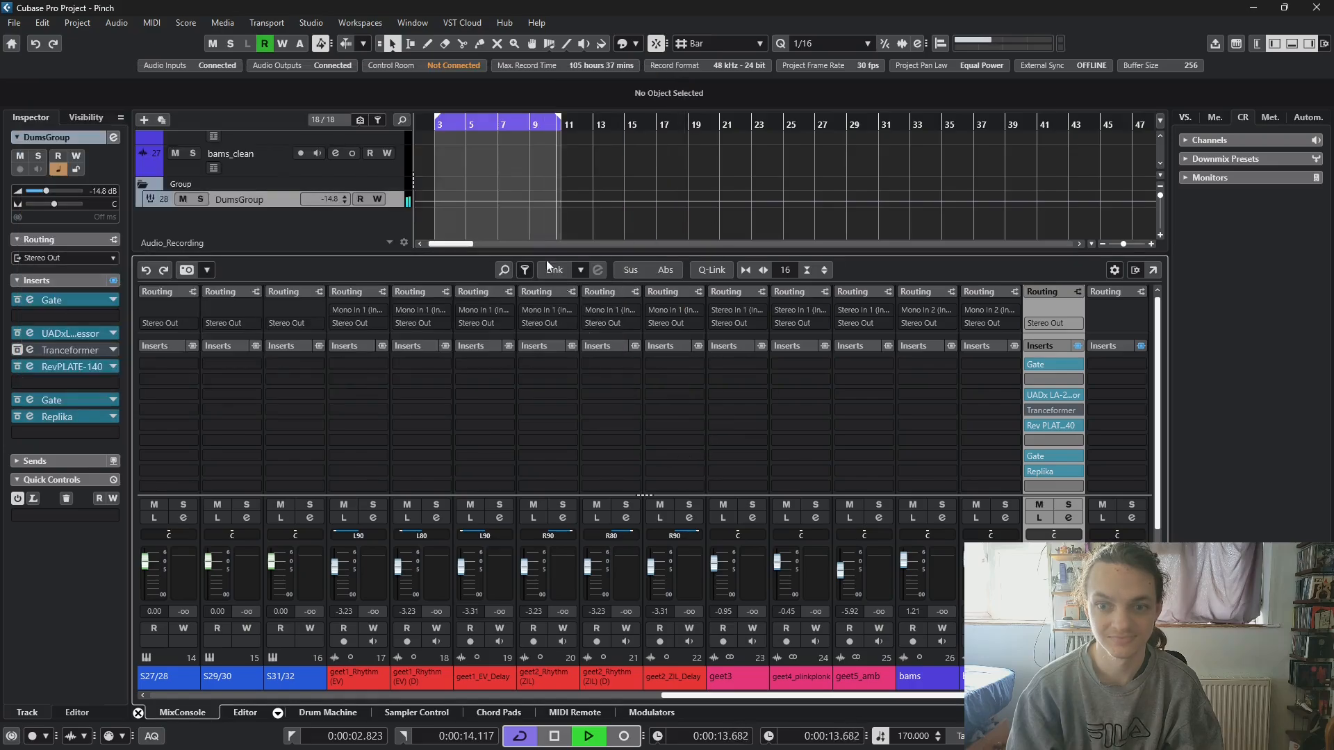
pyautogui.press('space')
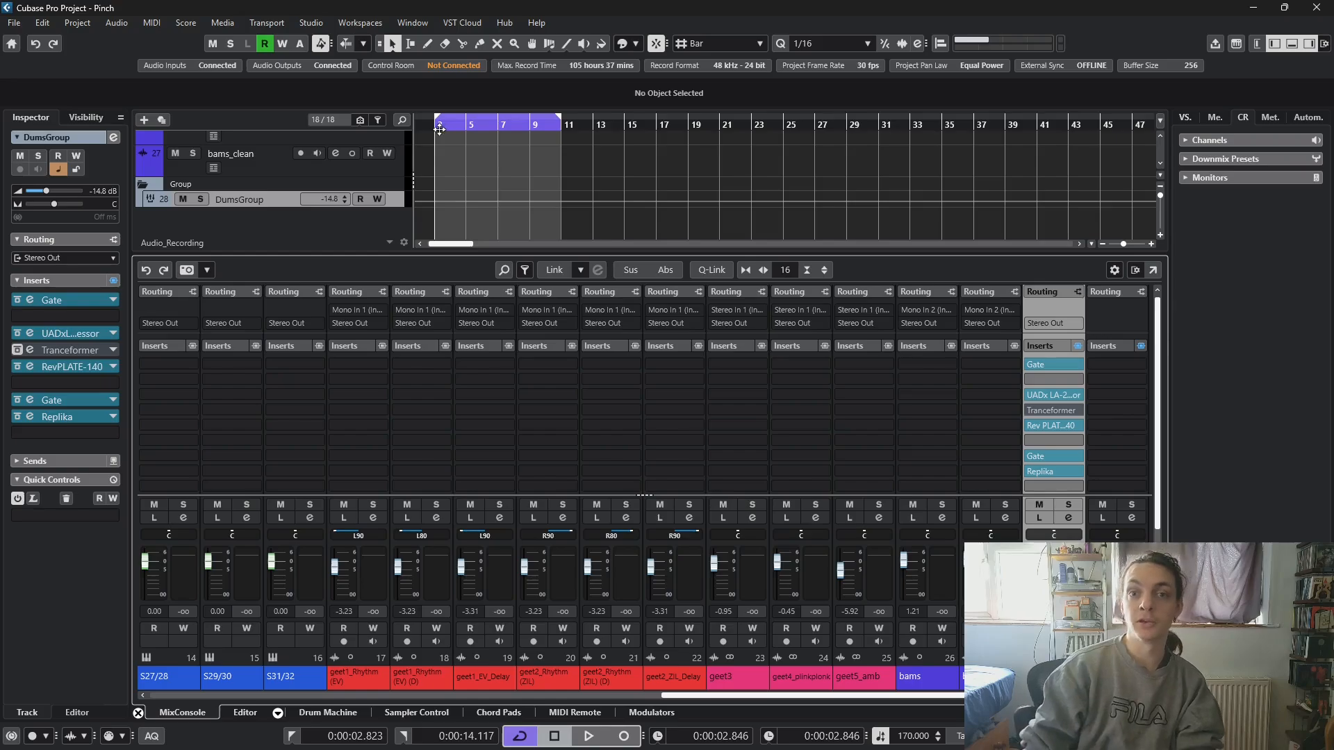
# - Find and select the Dums track to view its drum channels and their insert chains in the mixer
pyautogui.scroll(10, 453, 140)
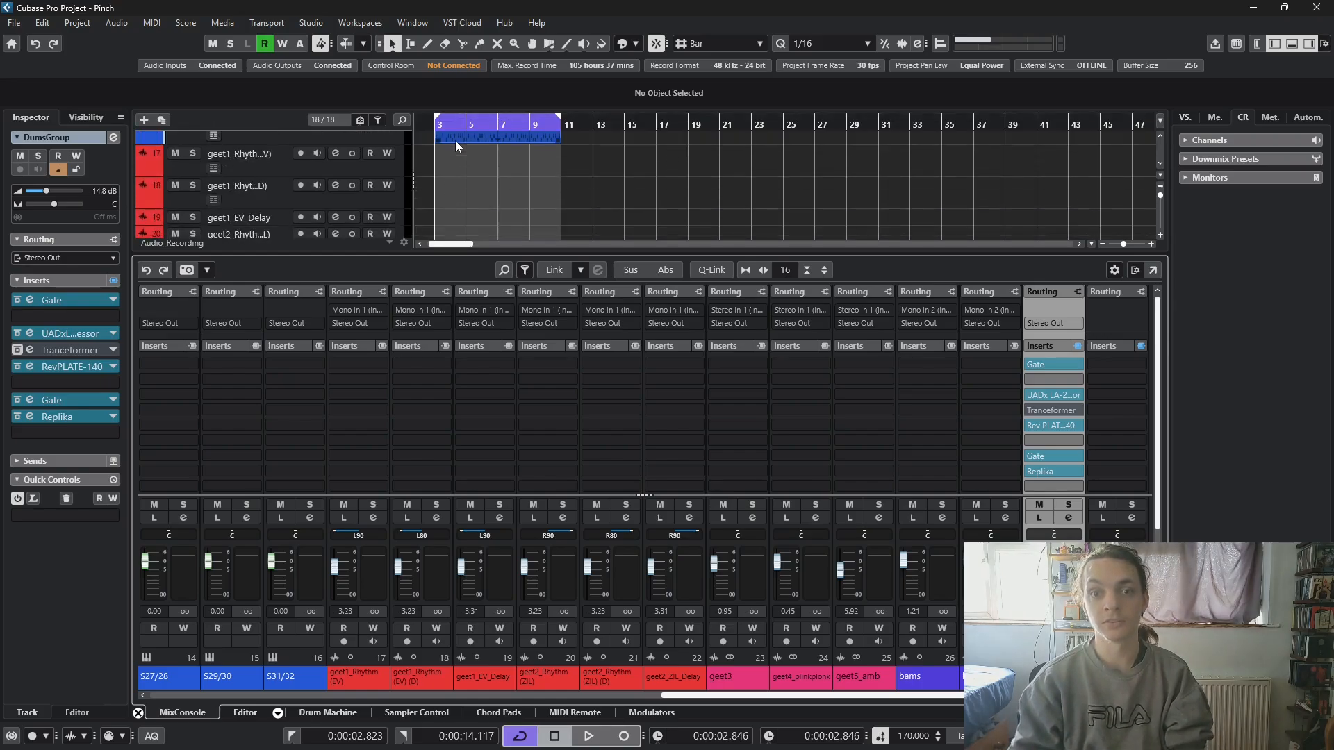
pyautogui.scroll(1, 456, 141)
pyautogui.scroll(-1, 455, 142)
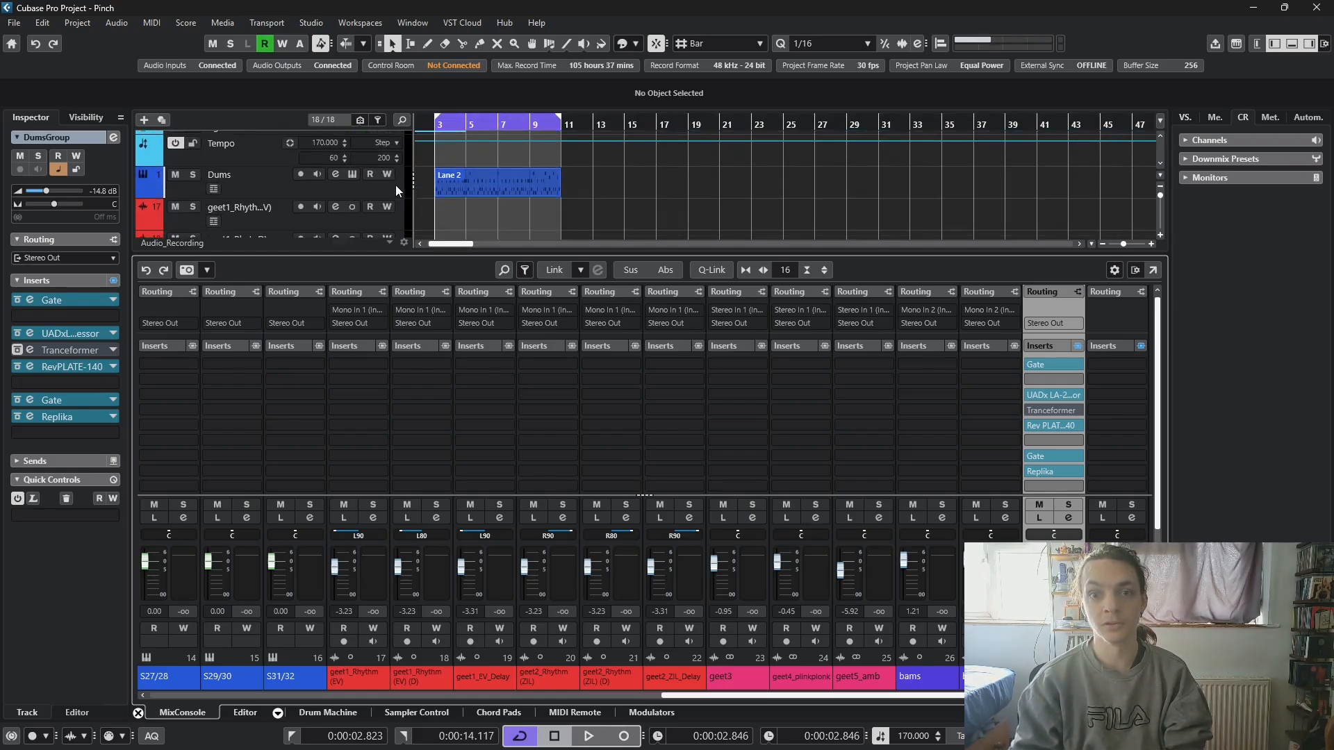
pyautogui.click(394, 185)
pyautogui.scroll(1, 419, 185)
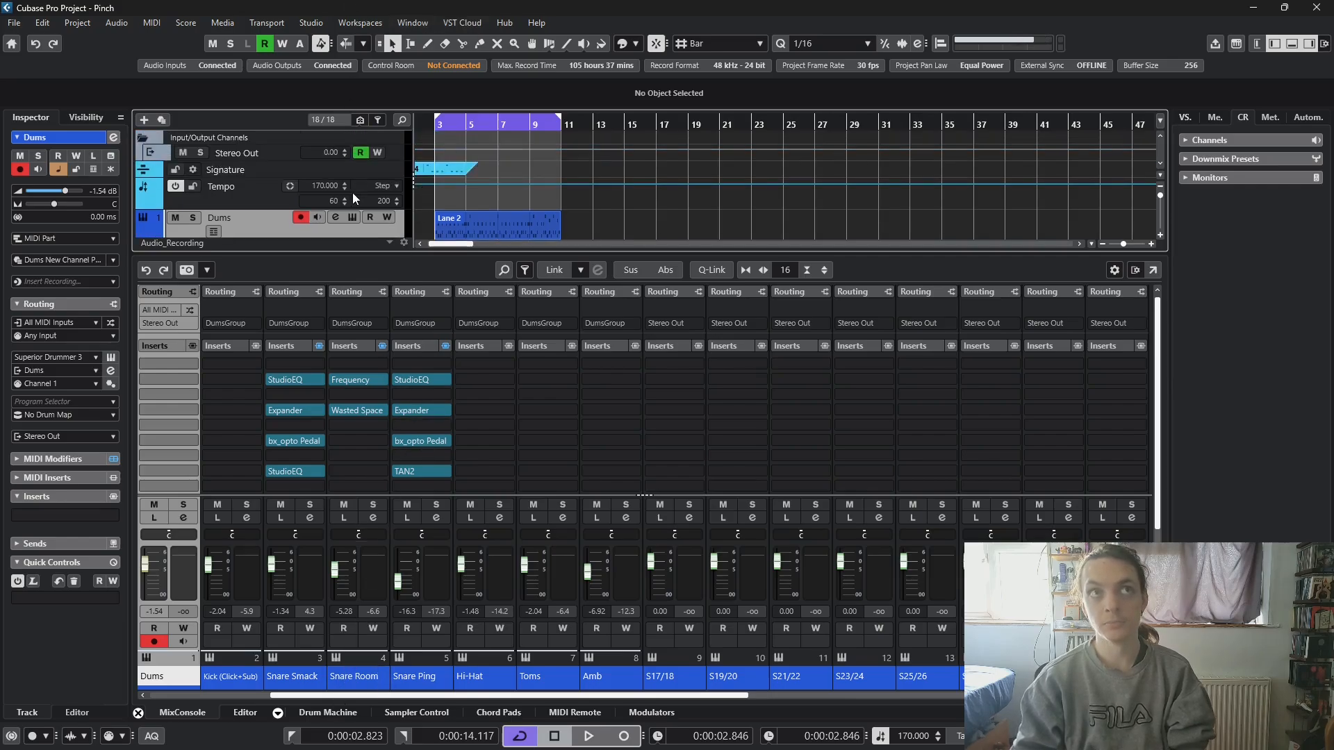
# - Select the DumsGroup track to show its channel, and look back over the track list to the Dums part
pyautogui.scroll(-10, 353, 195)
pyautogui.scroll(-1, 352, 202)
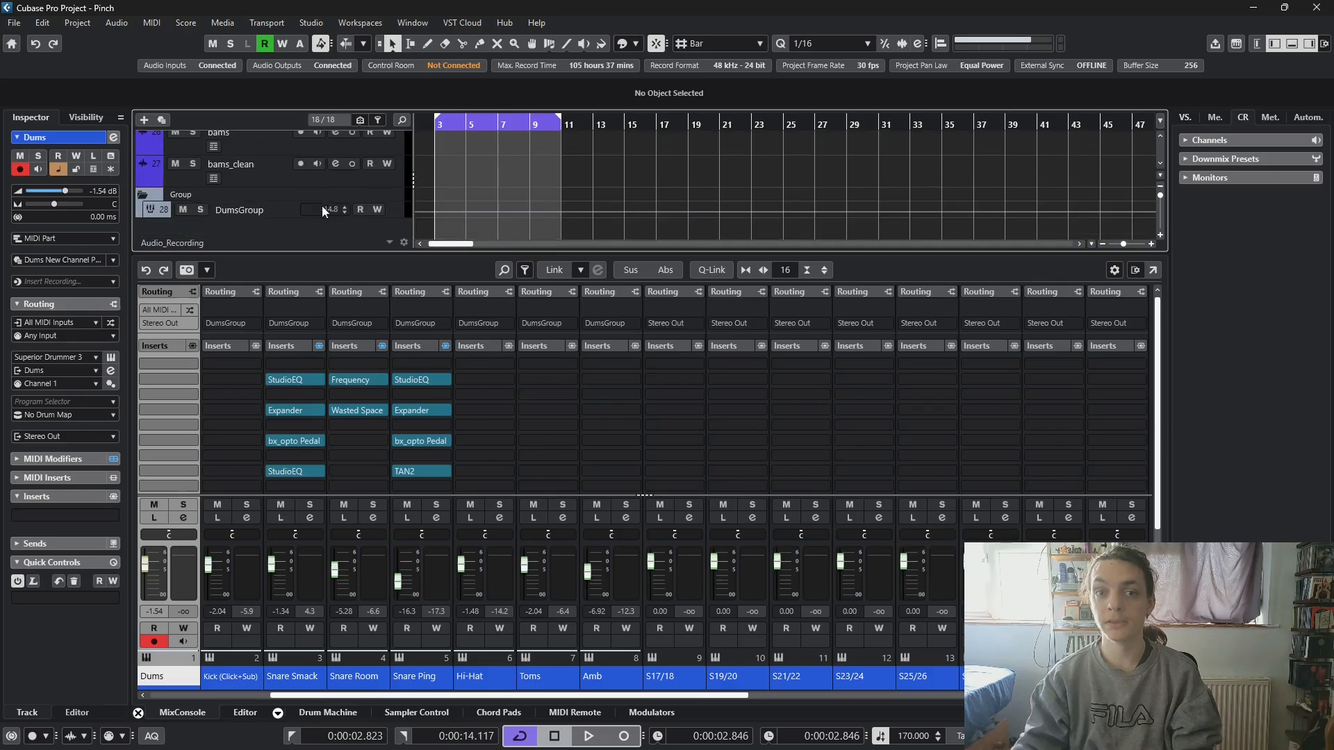
pyautogui.click(399, 213)
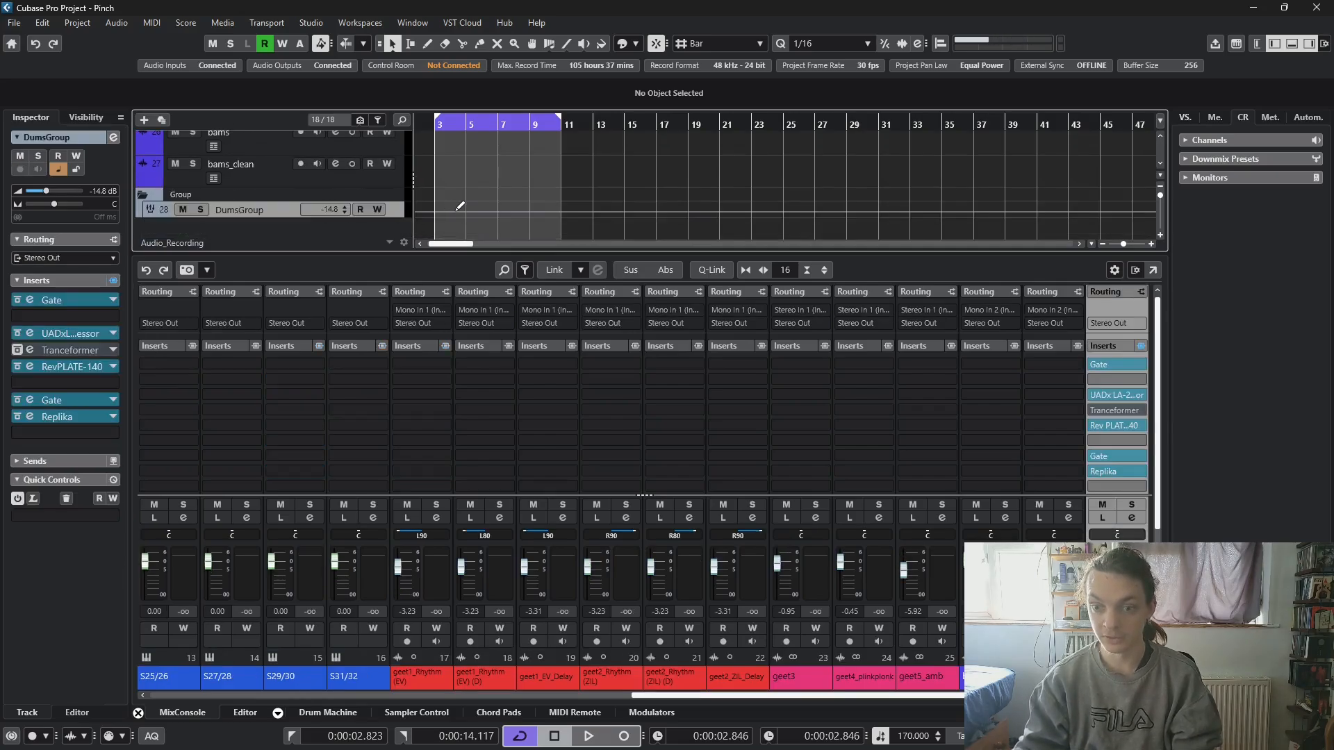
pyautogui.scroll(5, 457, 210)
pyautogui.scroll(5, 456, 210)
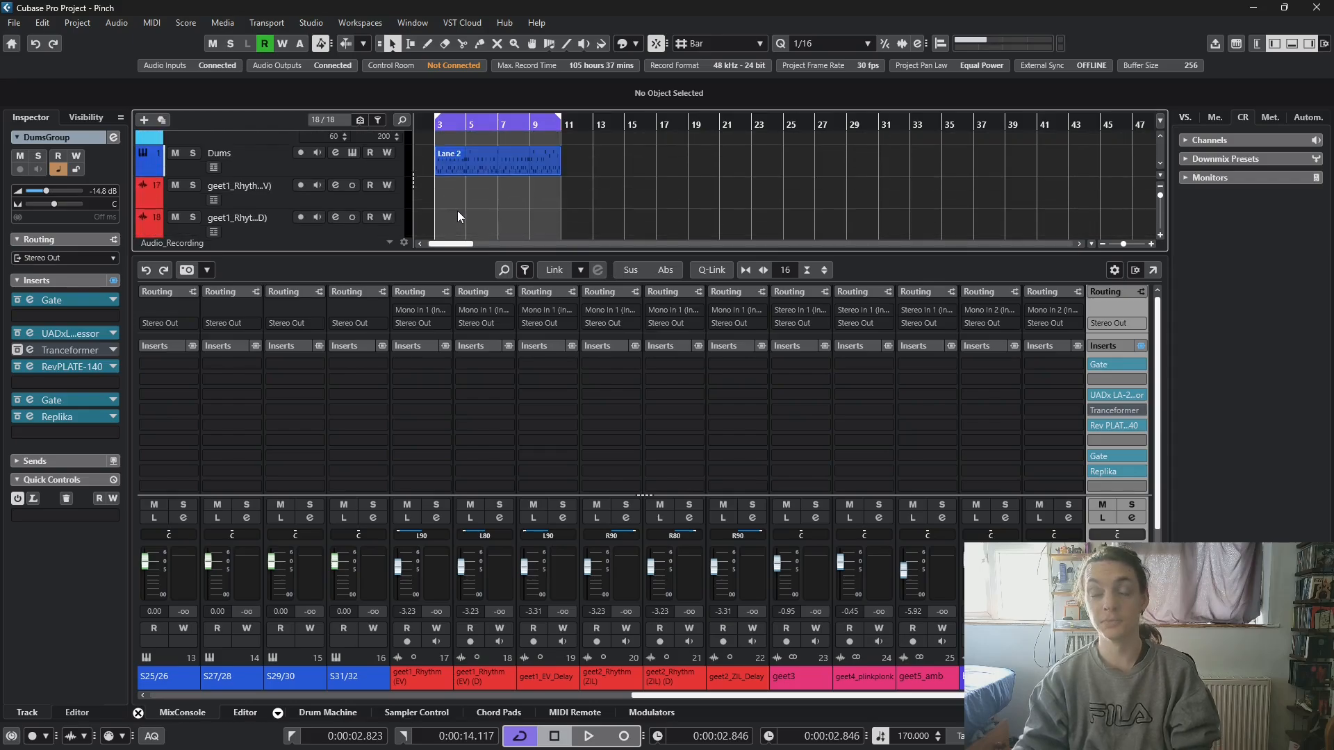
pyautogui.scroll(2, 457, 210)
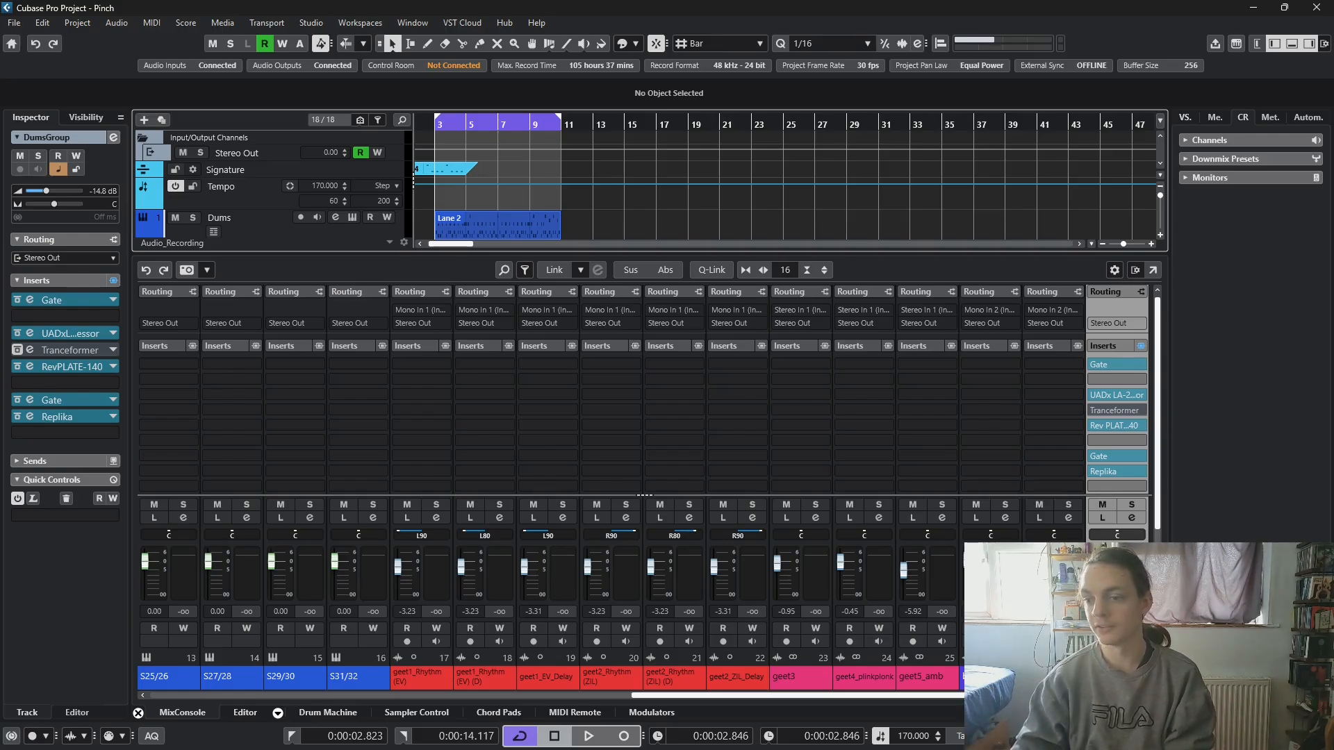
# - Inspect the Stereo Out channel's inserts in the mixer and reselect DumsGroup to review its insert chain
pyautogui.moveTo(1017, 696); pyautogui.dragTo(1052, 702)
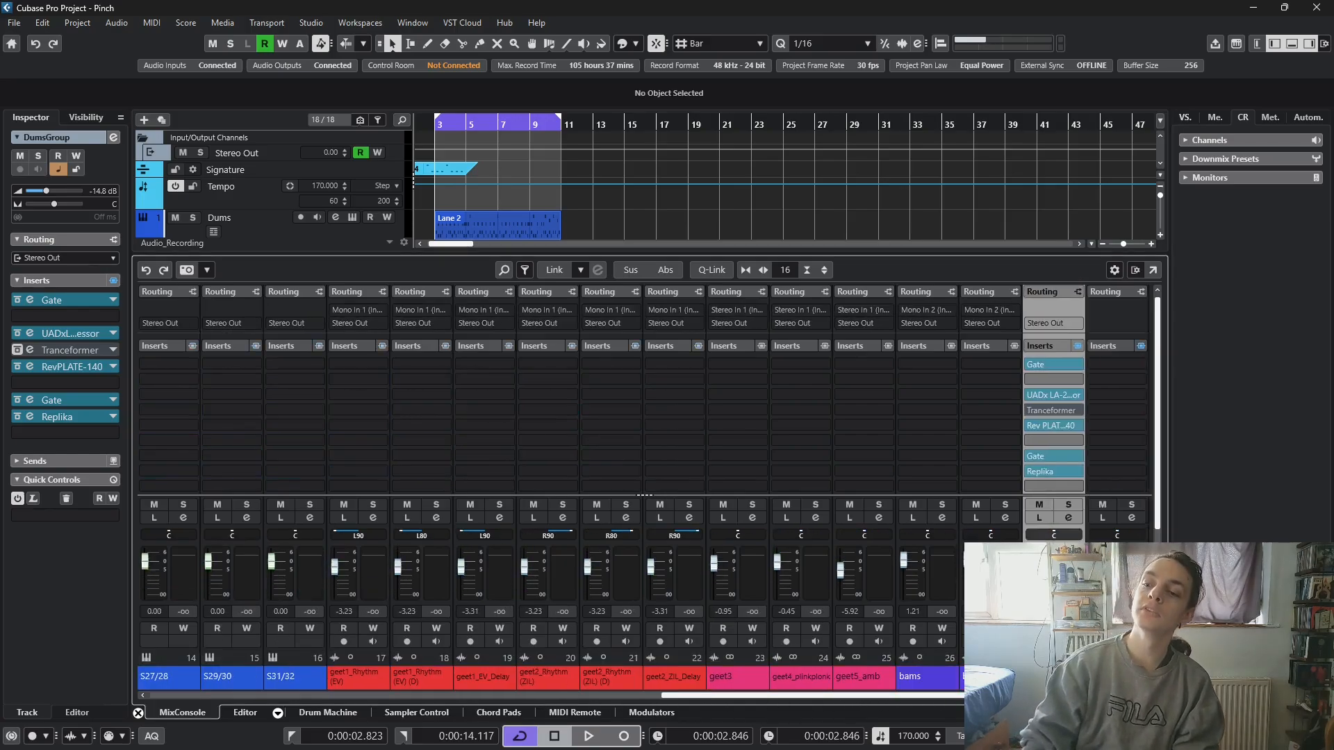
pyautogui.click(1118, 676)
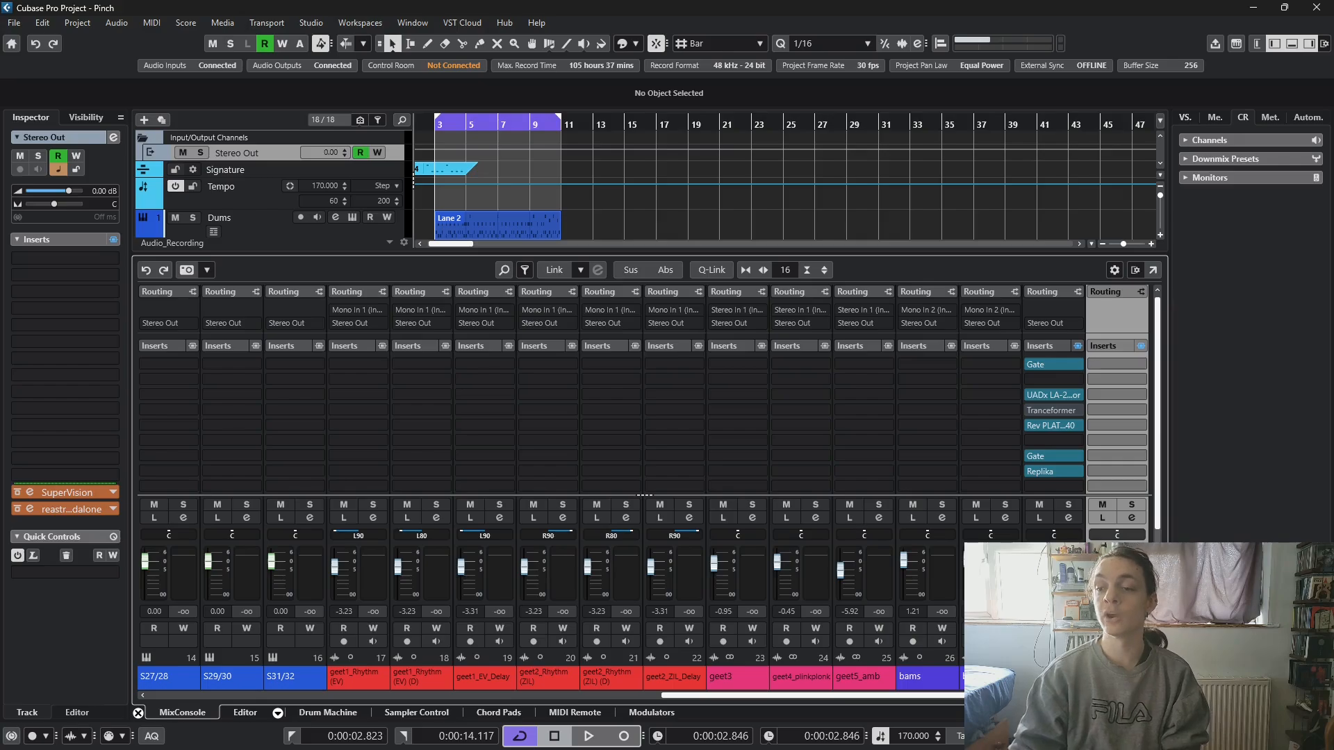
pyautogui.click(1054, 676)
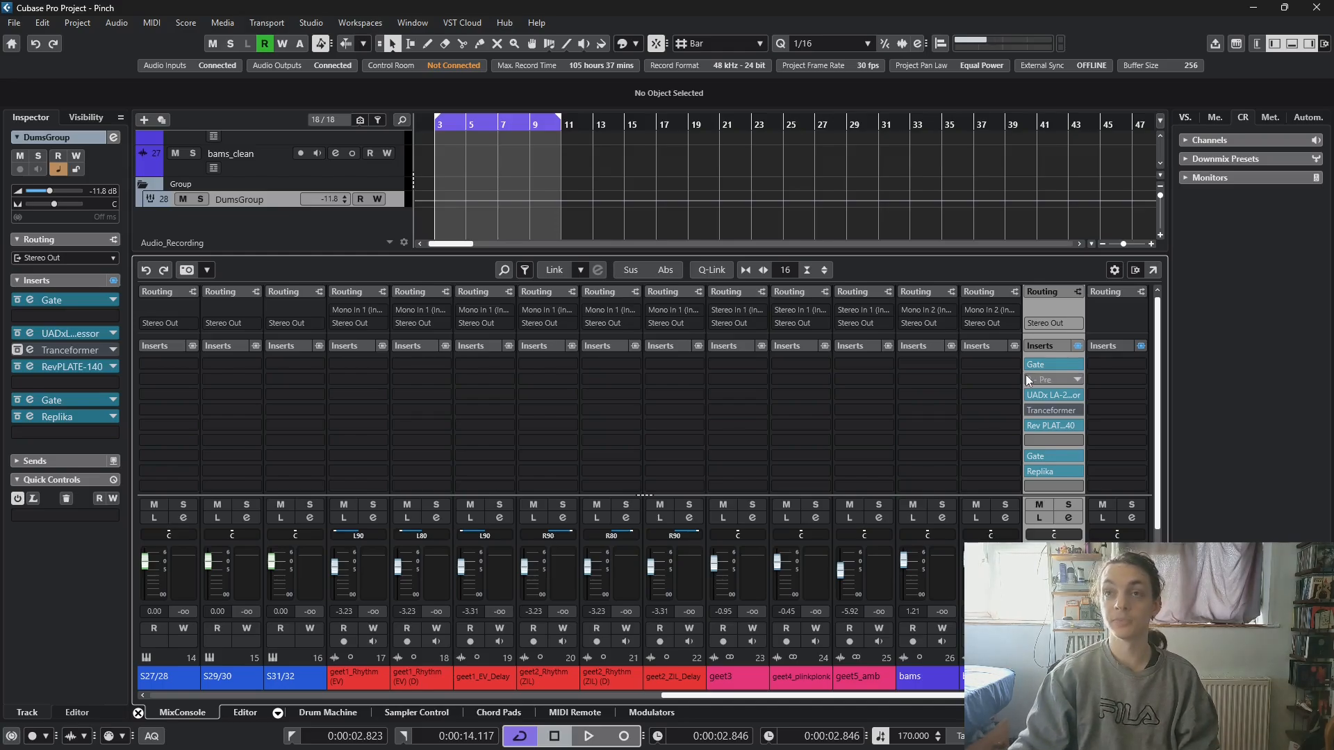
pyautogui.moveTo(1027, 379); pyautogui.dragTo(1008, 395)
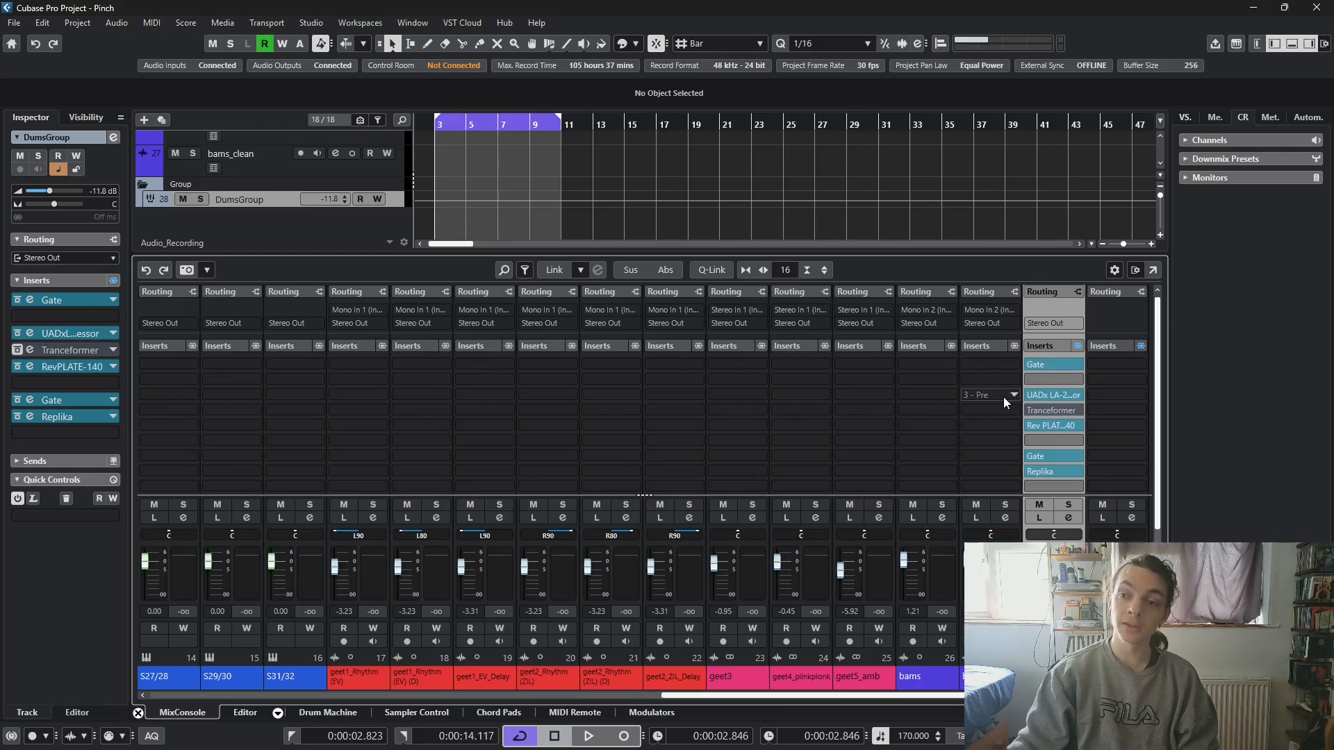